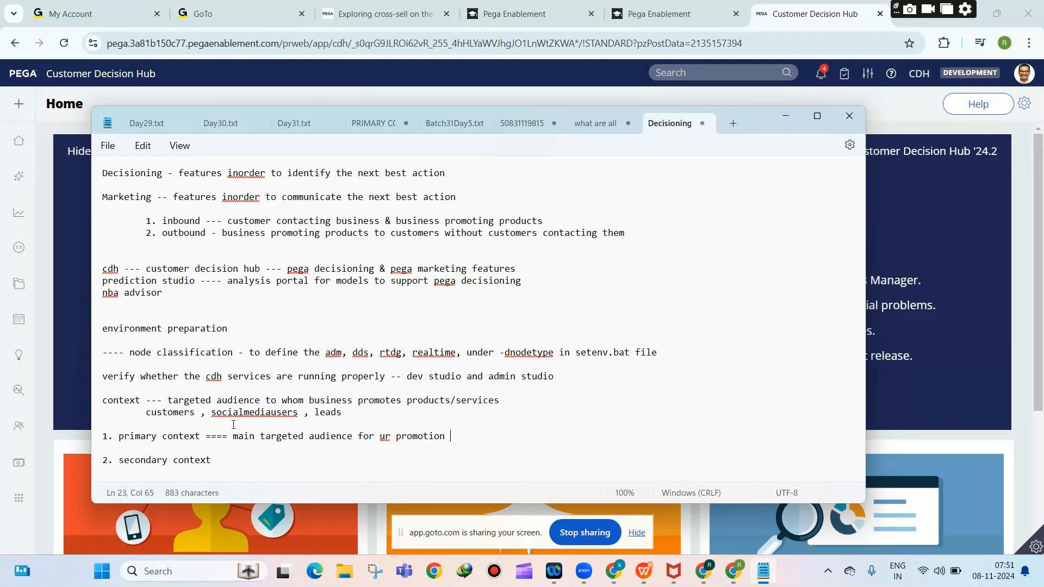
Add '--- only one audience can be primary context' to the primary context line.
text(--- only one audience can )
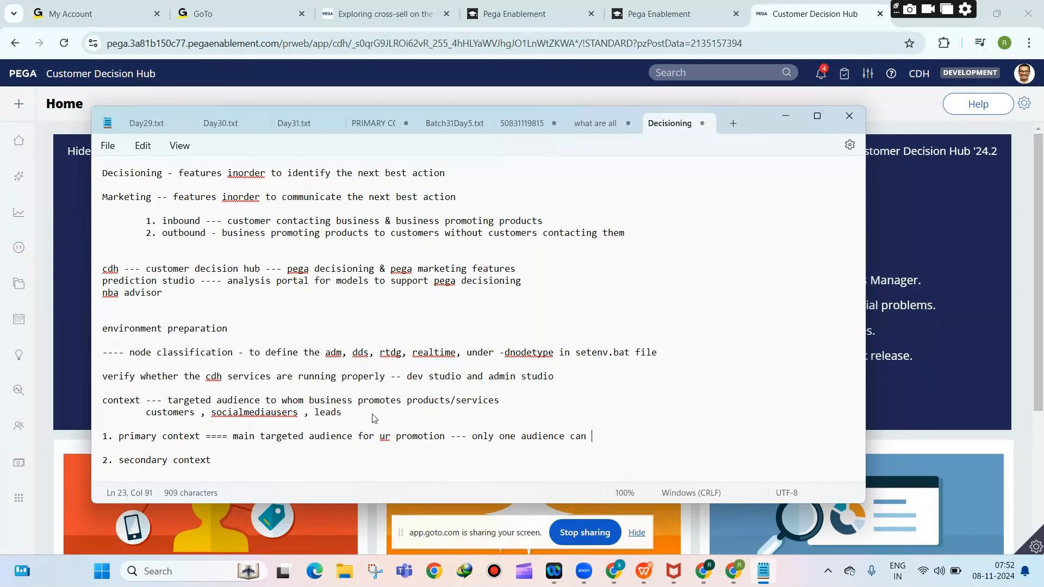
text(be primary context)
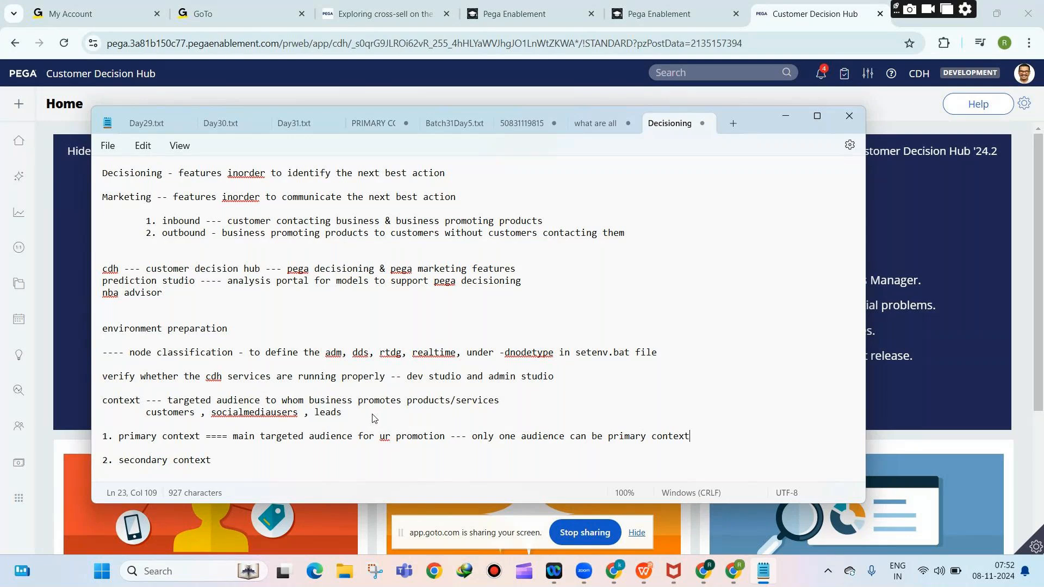
drag(144, 409, 296, 414)
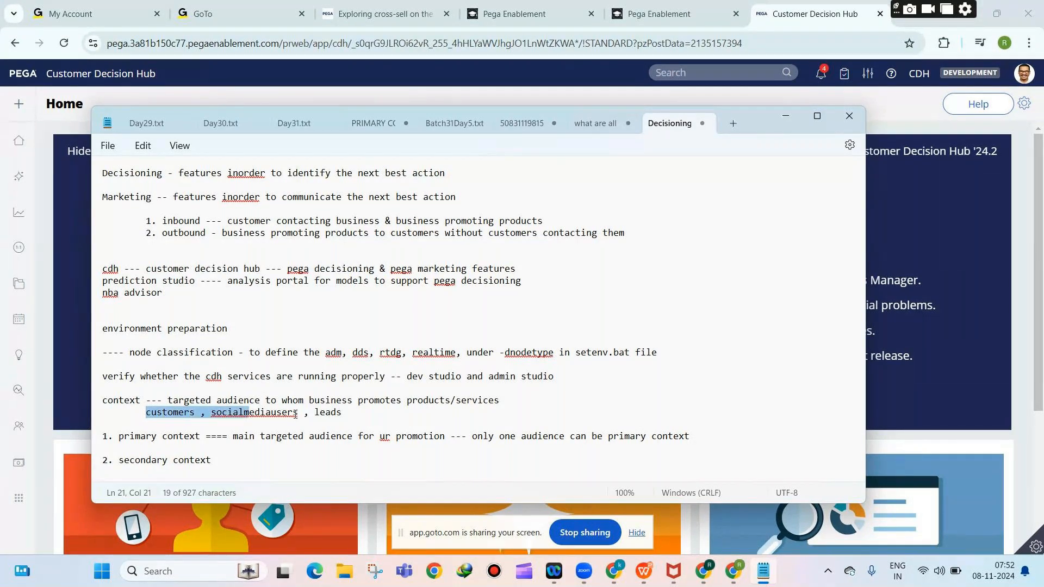
click(341, 416)
drag(342, 416, 146, 414)
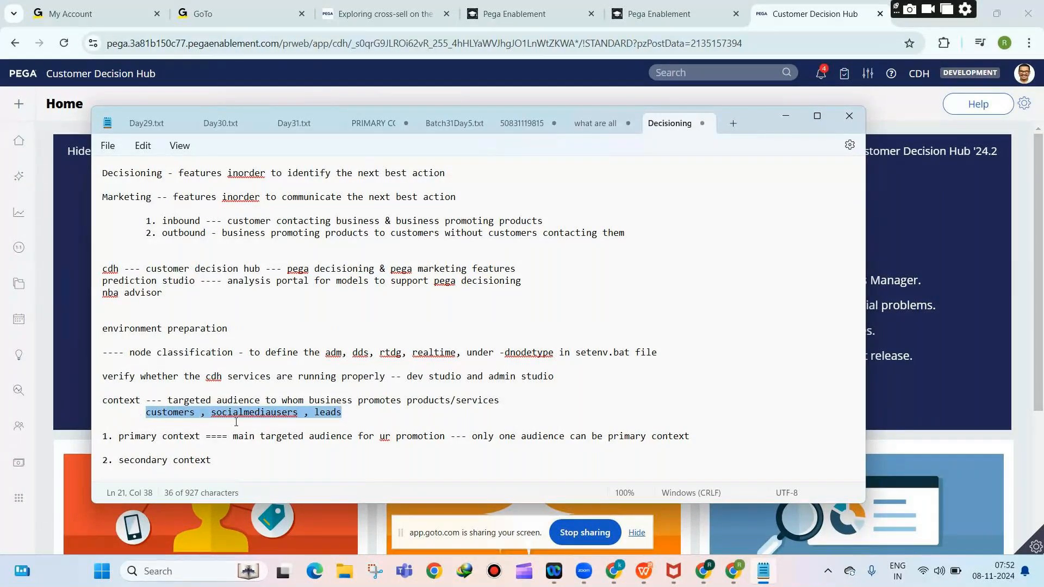
Note that all remaining audiences are secondary context, possibly several, correcting 'secondar' to 'secondary'.
click(229, 461)
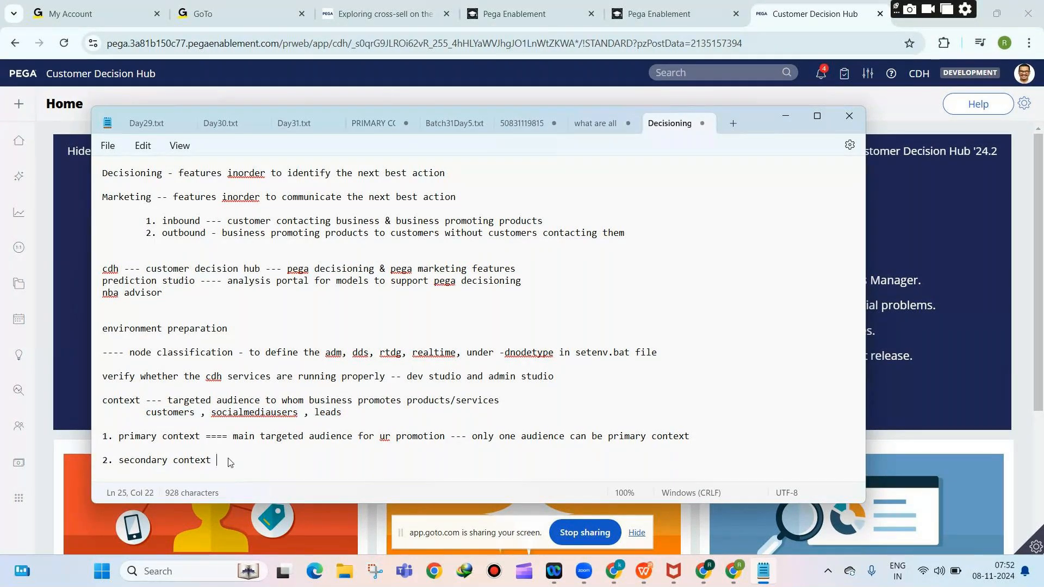
text(---)
text(all the remaining audience are )
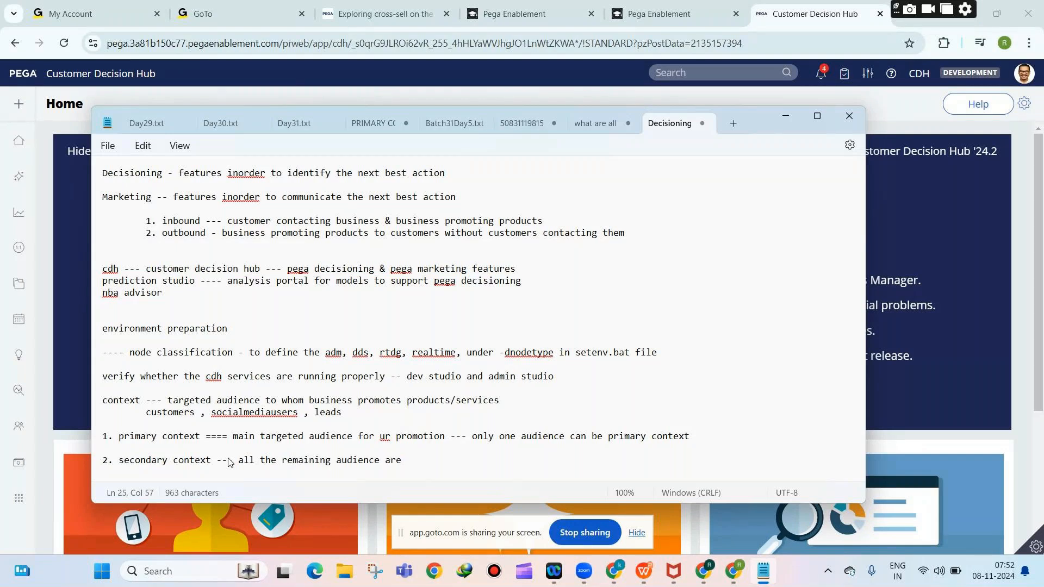
text(secondary context --- there can be)
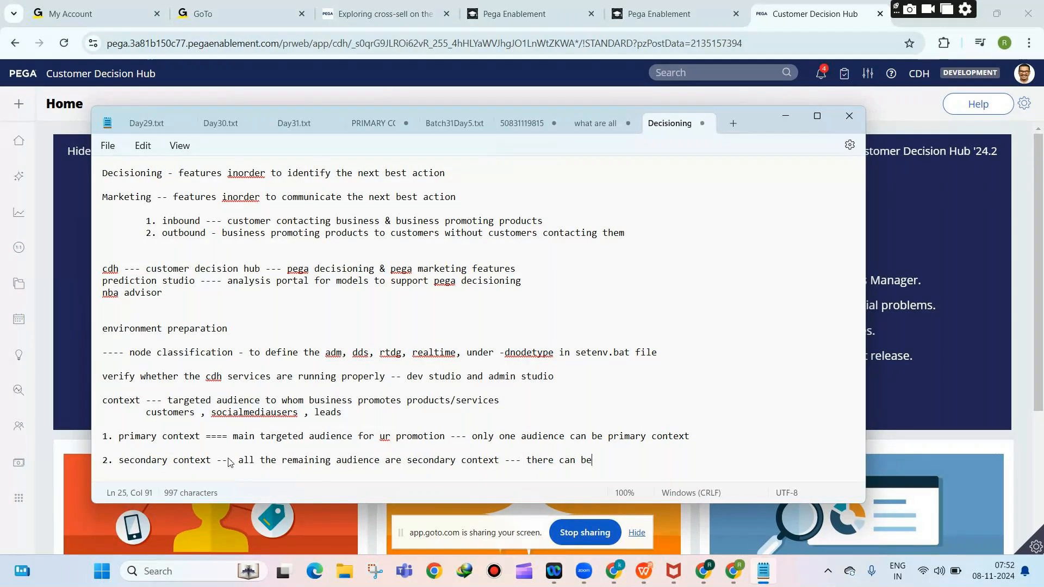
text( more than 1 s)
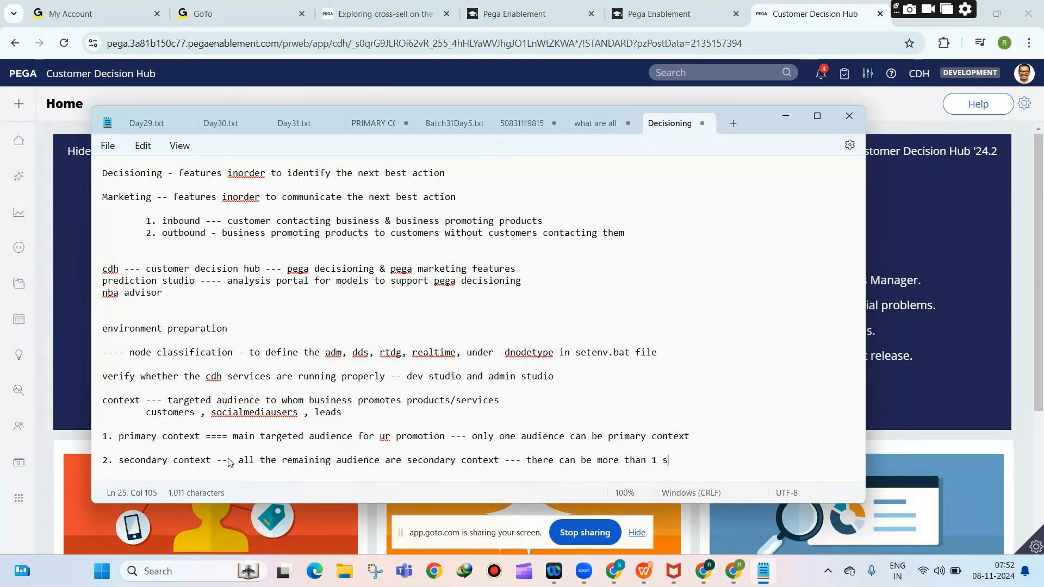
text(econdar context)
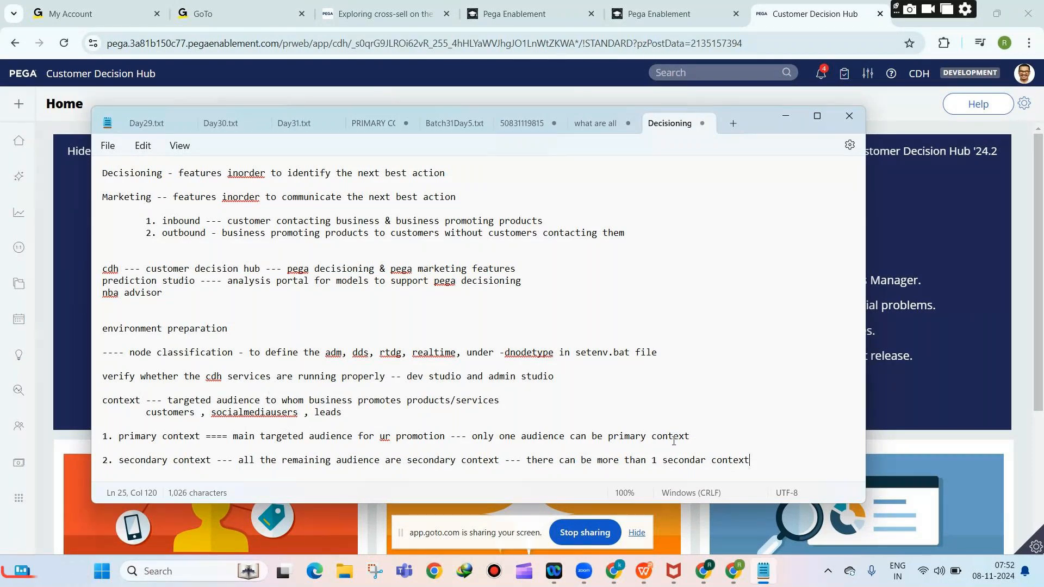
click(706, 461)
text(y)
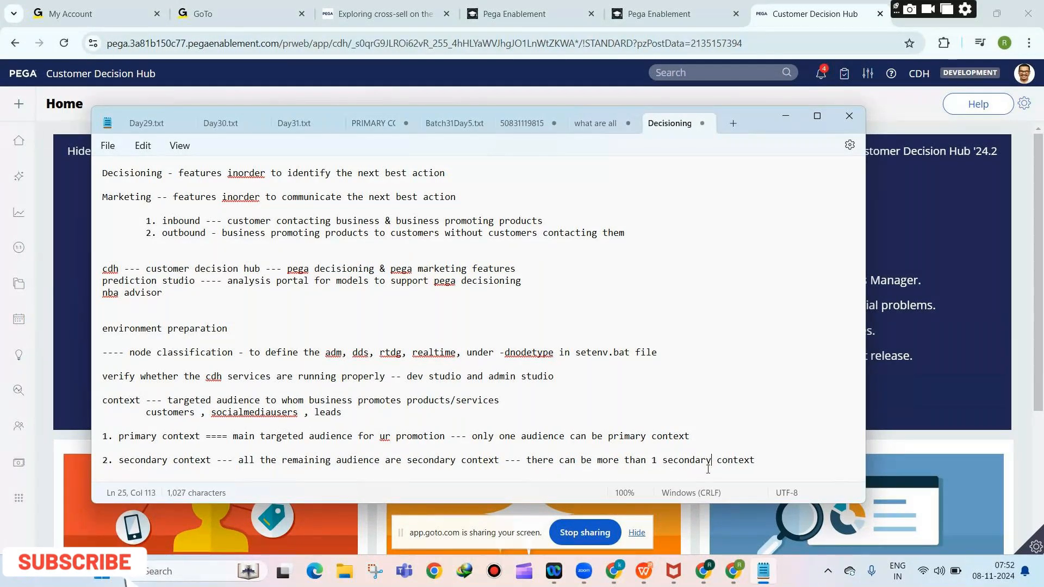
click(766, 461)
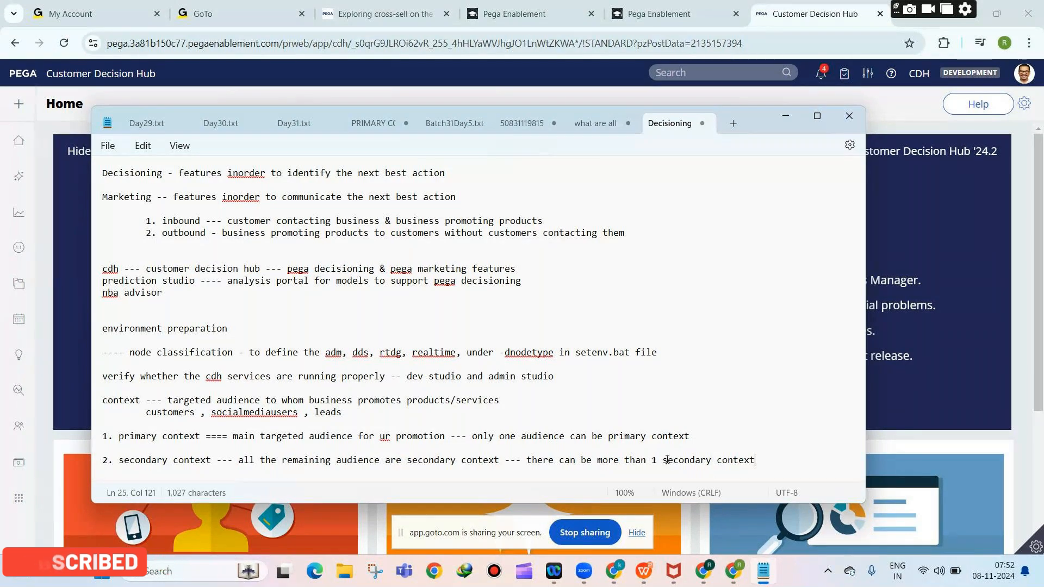
click(692, 438)
Add the indented note 'associated data --- the joined tables for this particular context' under primary context.
key(Return)
key(Return)
key(Tab)
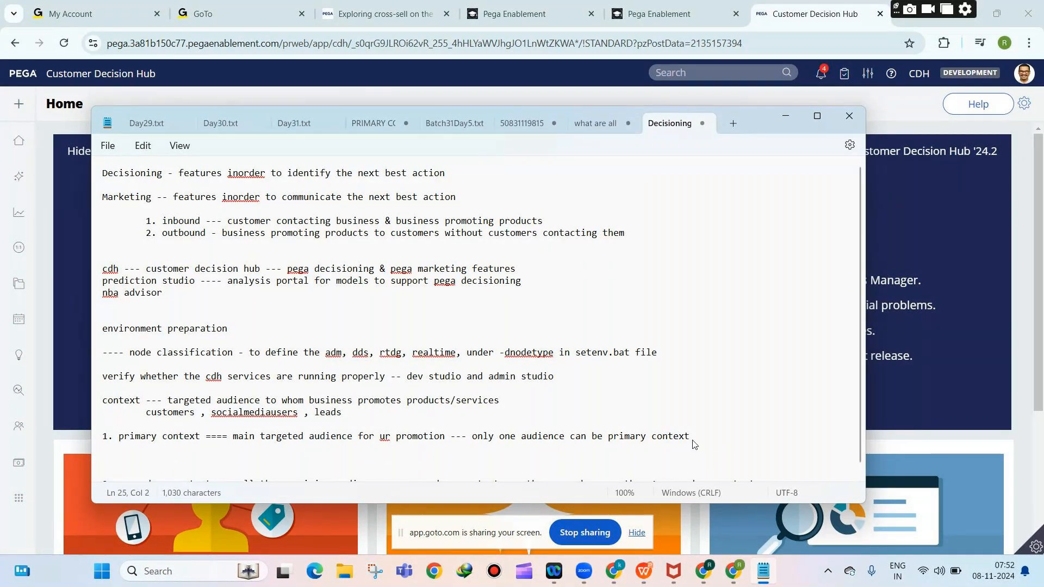
text(associated data ---)
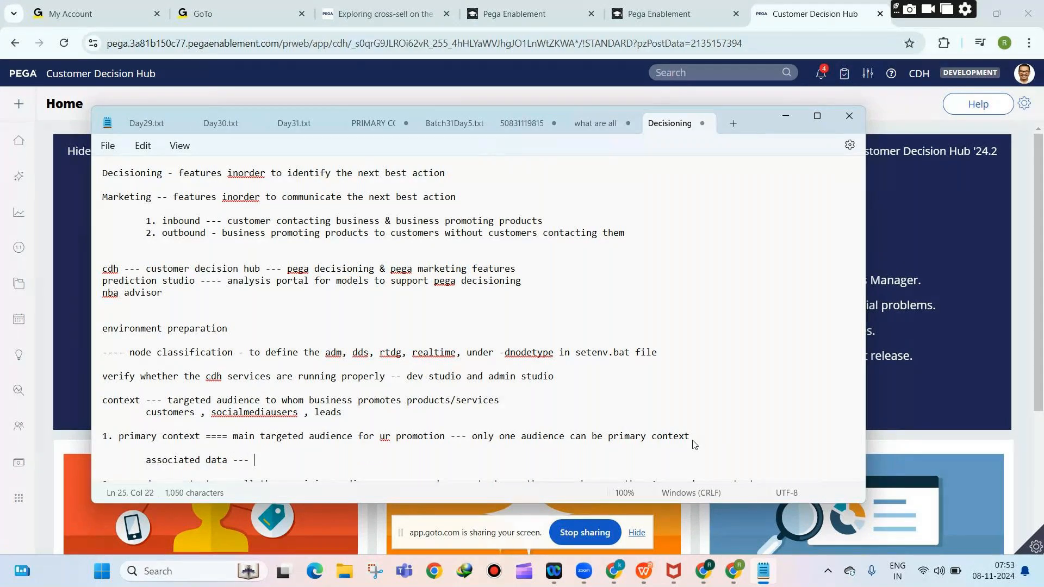
text( the joined)
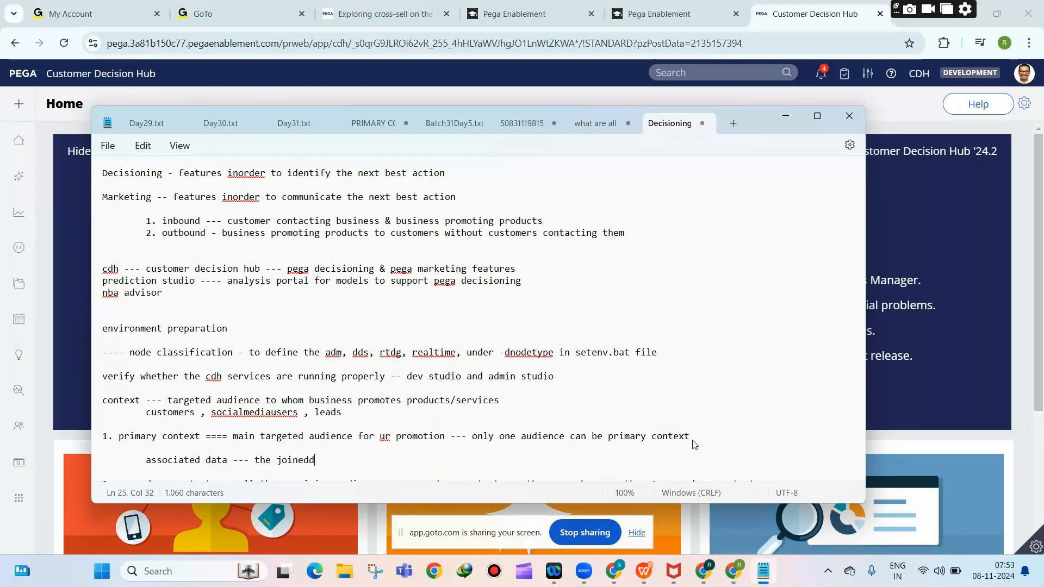
text( tables for )
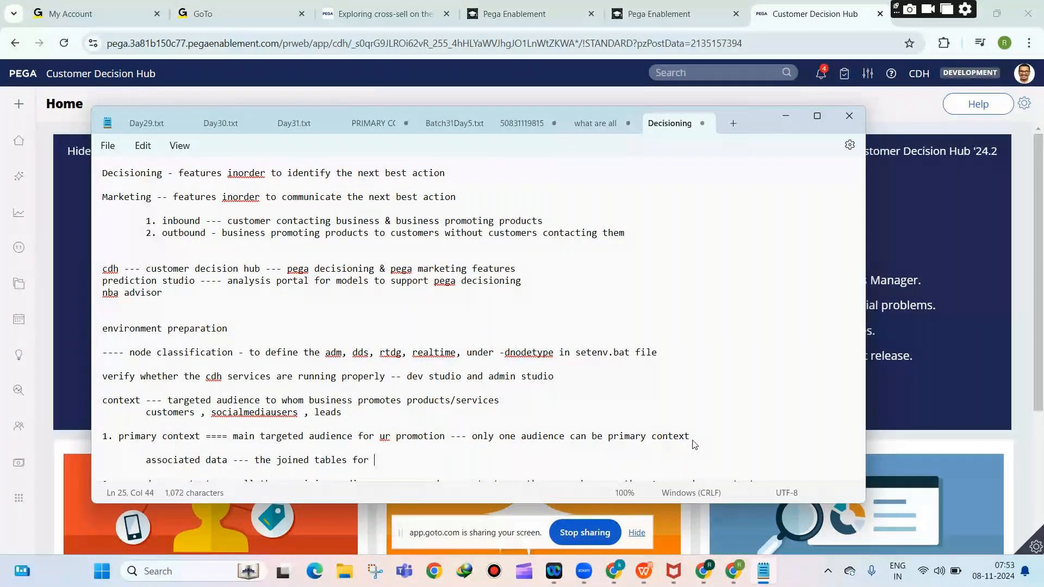
text(this particular context)
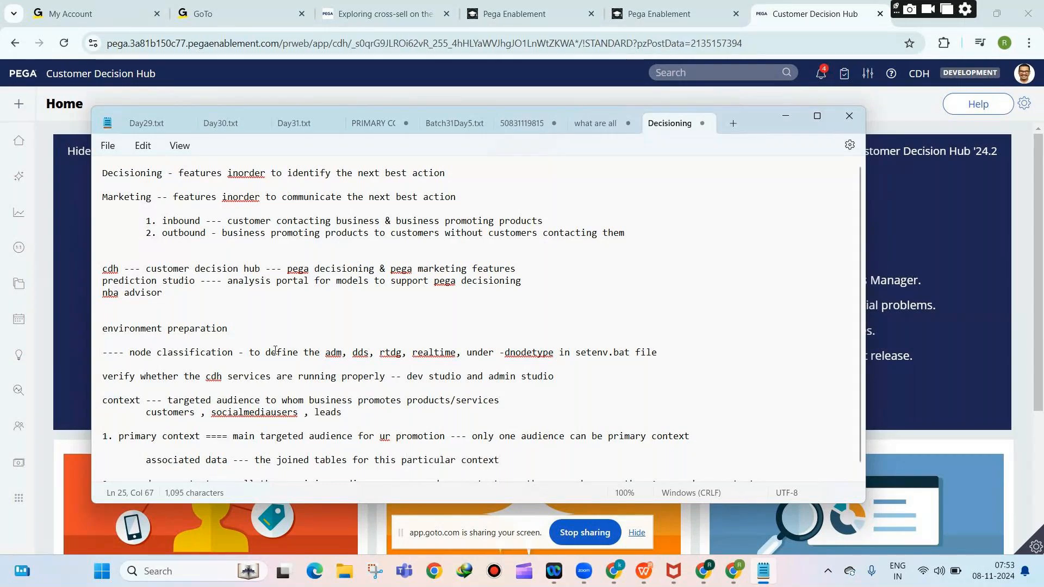
click(146, 414)
drag(146, 417, 342, 416)
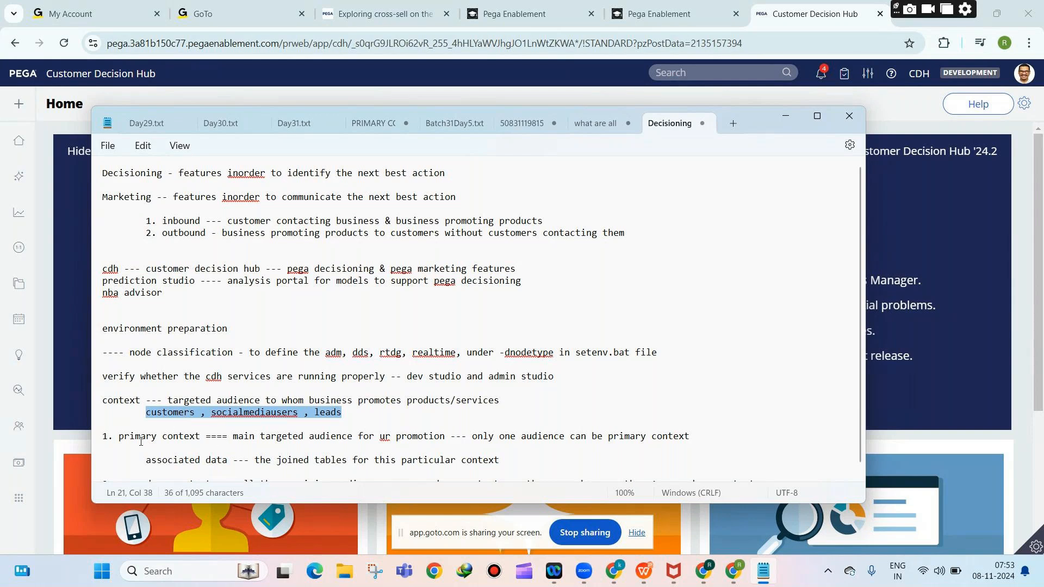
scroll(217, 414, down, 1)
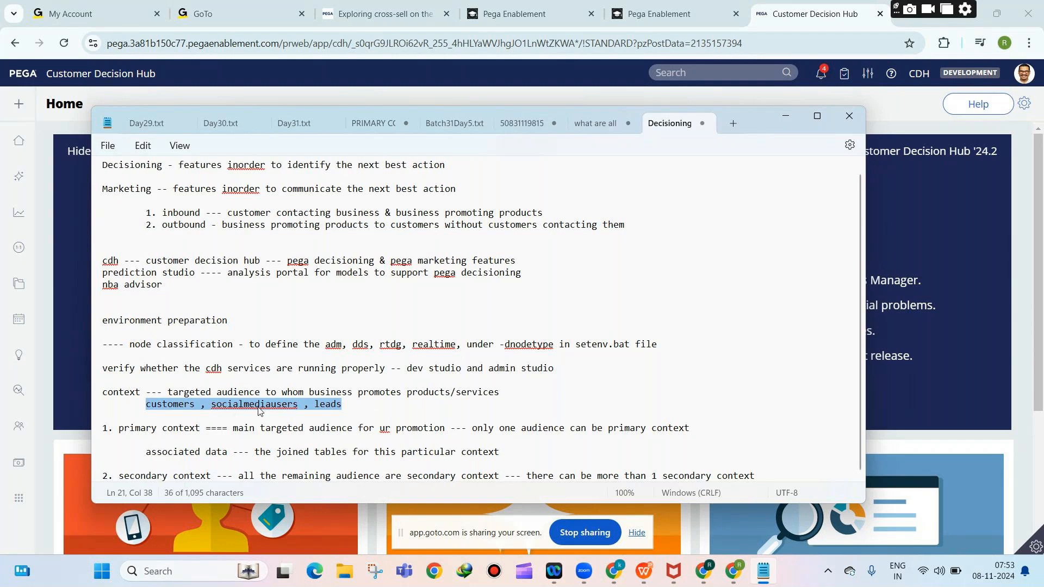
click(510, 453)
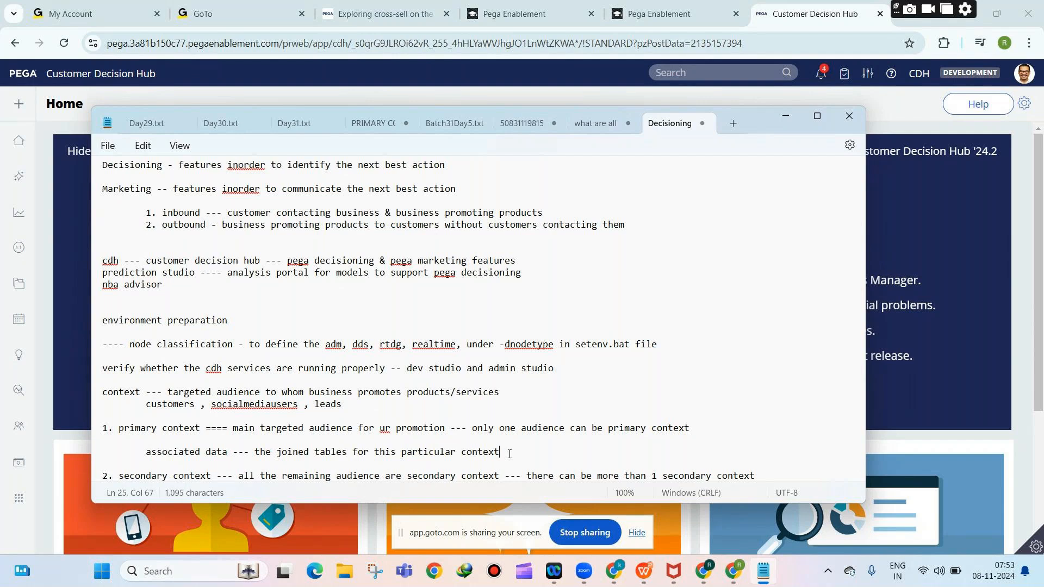
key(Return)
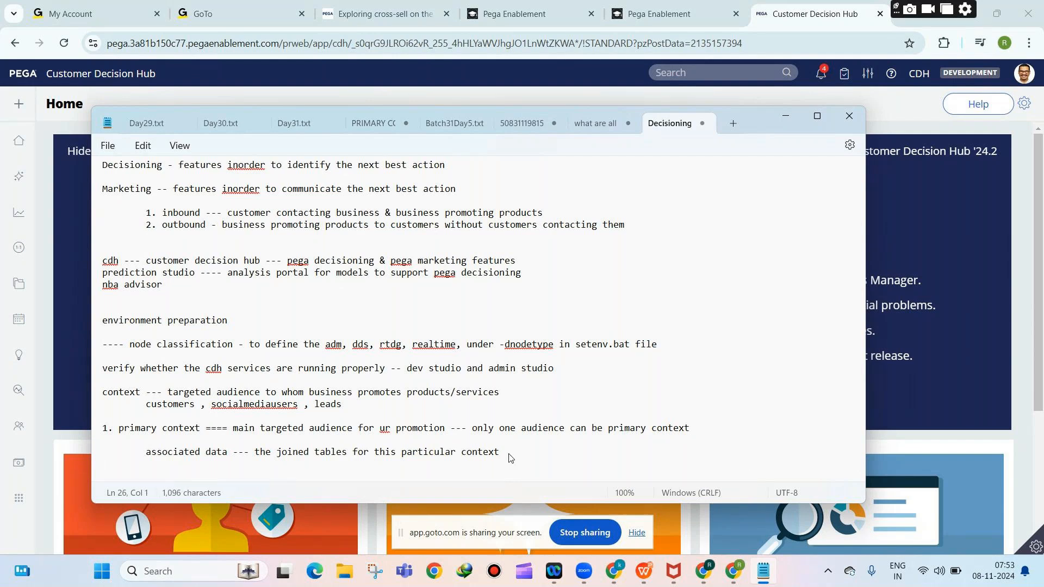
List 'customer's existing credit cards data' and 'customer's existing loans data' under associated data.
text(customer's c)
text(redi)
key(BackSpace)
key(BackSpace)
key(BackSpace)
key(BackSpace)
key(BackSpace)
text(exist)
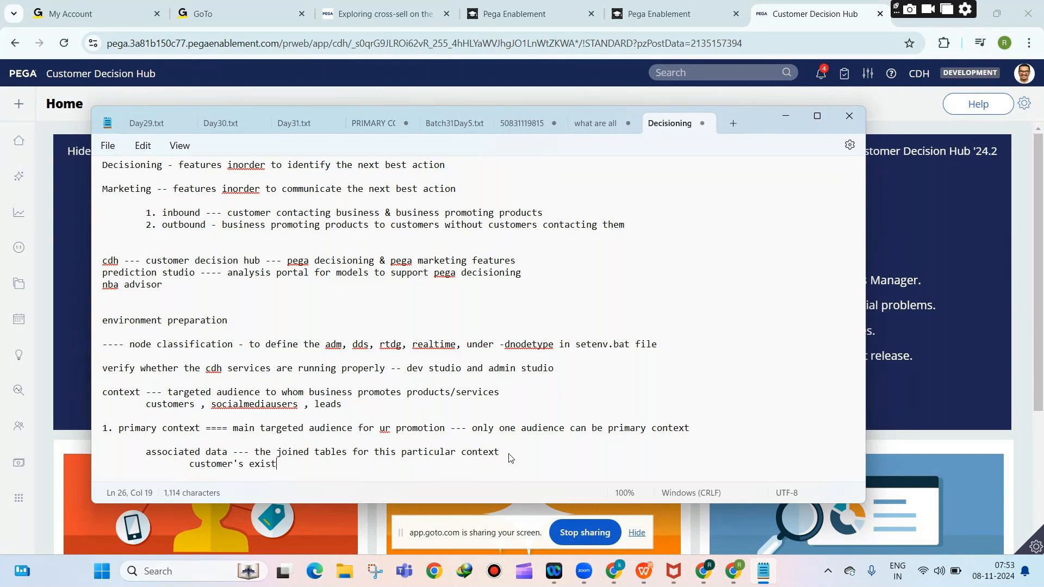
text(ing credit cards)
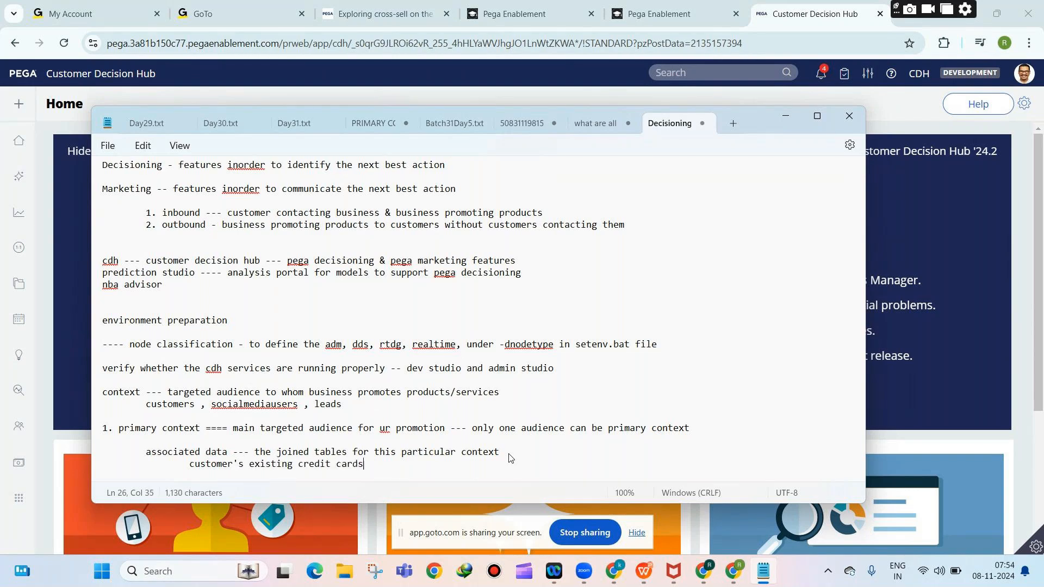
text( data)
key(Return)
key(Tab)
key(Tab)
text(customer's existing loans data)
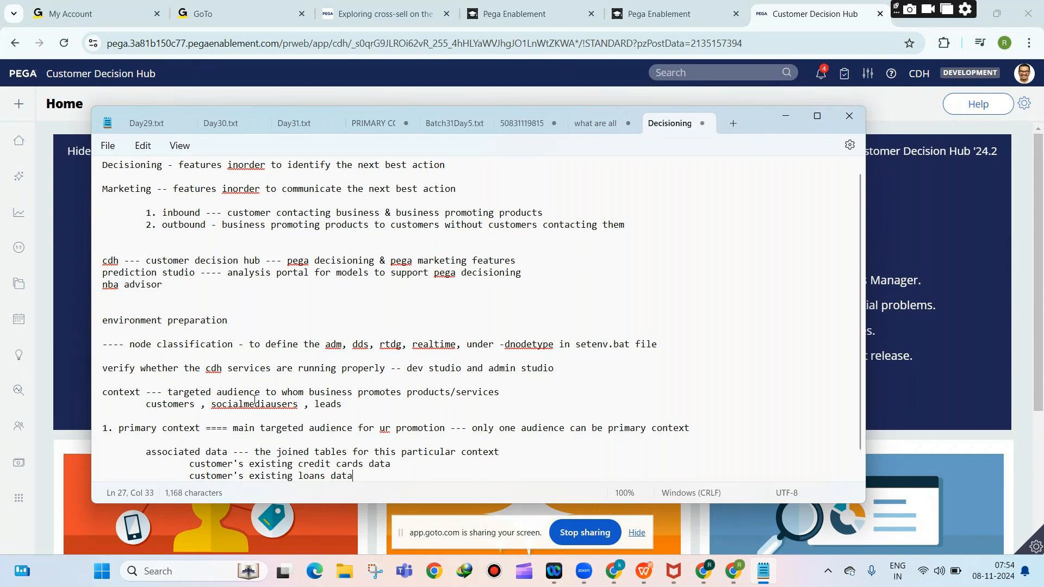
Highlight the associated data examples, then open a new line below the secondary context line.
scroll(232, 429, down, 1)
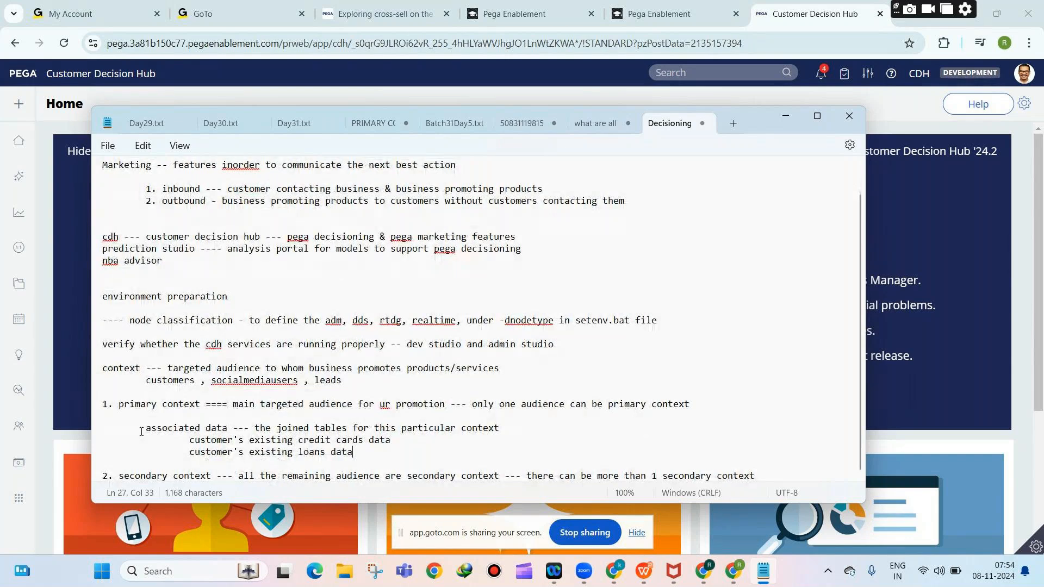
drag(167, 428, 267, 426)
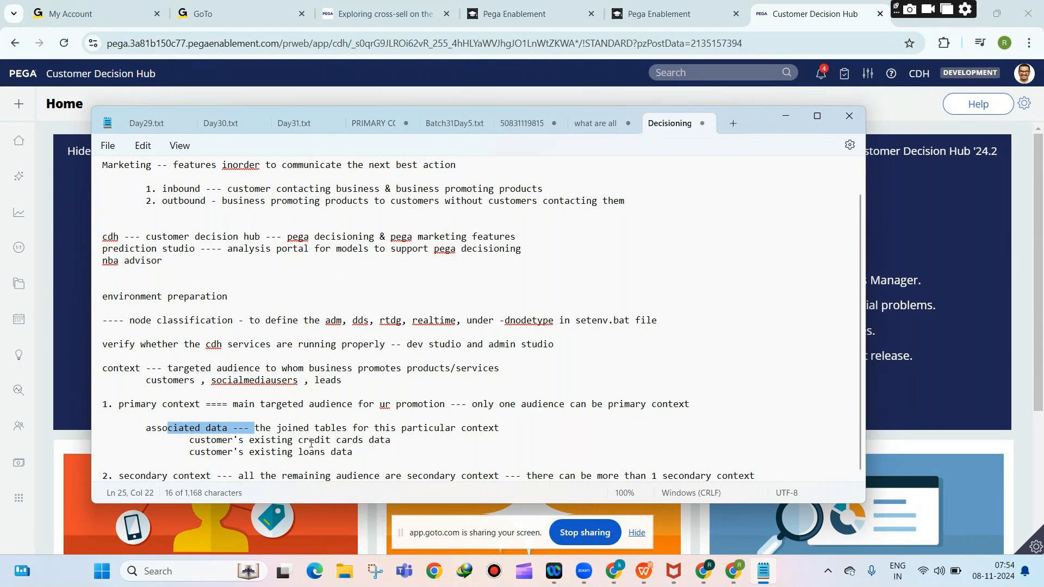
drag(298, 452, 322, 454)
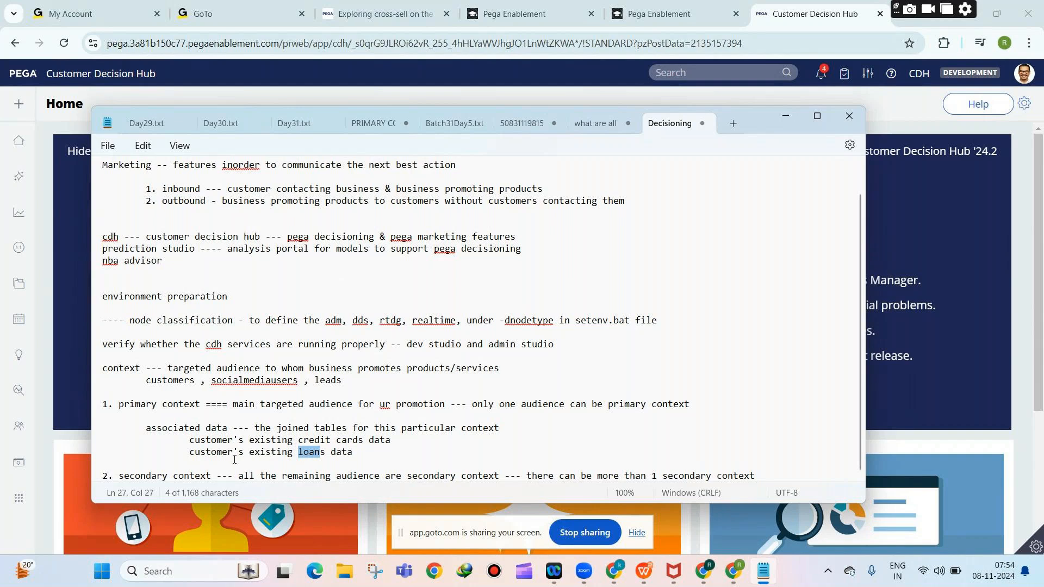
drag(195, 442, 331, 453)
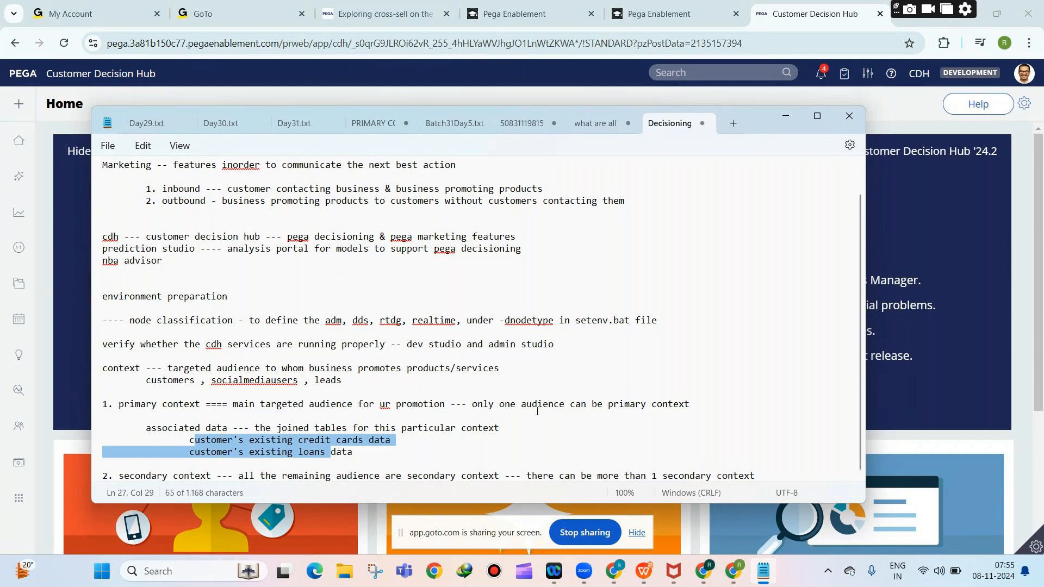
click(768, 476)
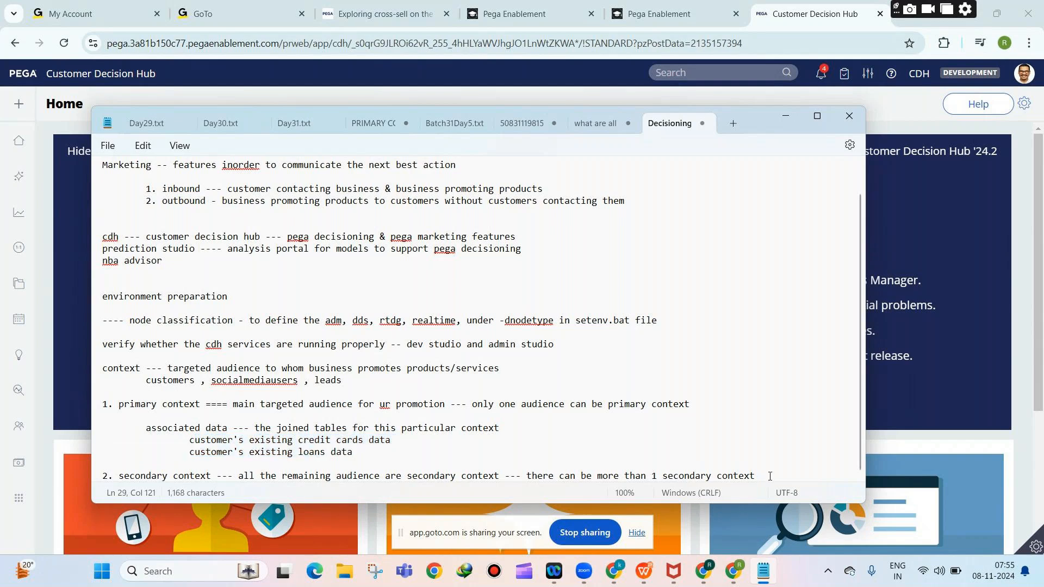
key(Return)
key(Return)
key(Tab)
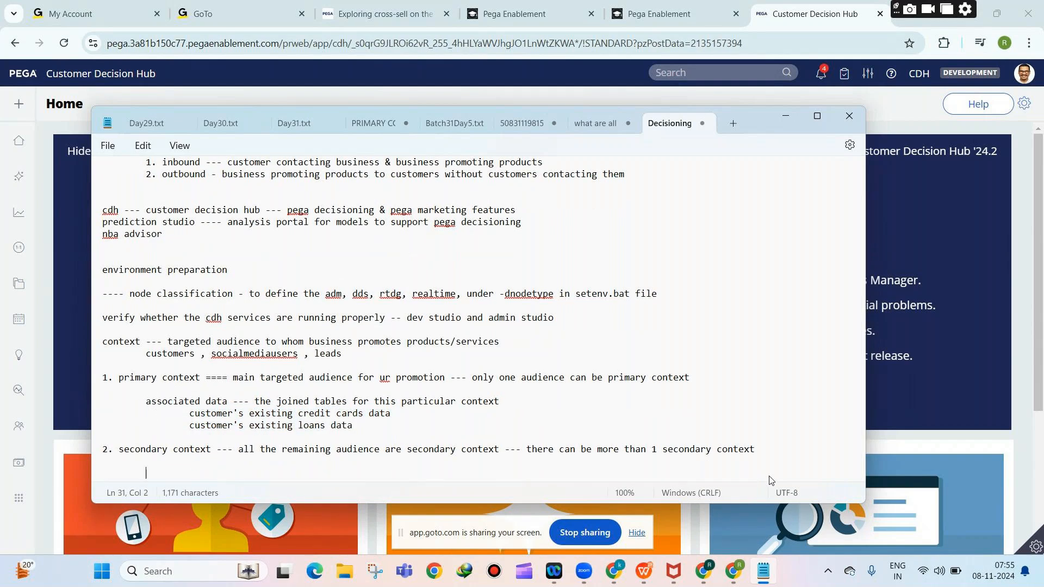
text(associated data)
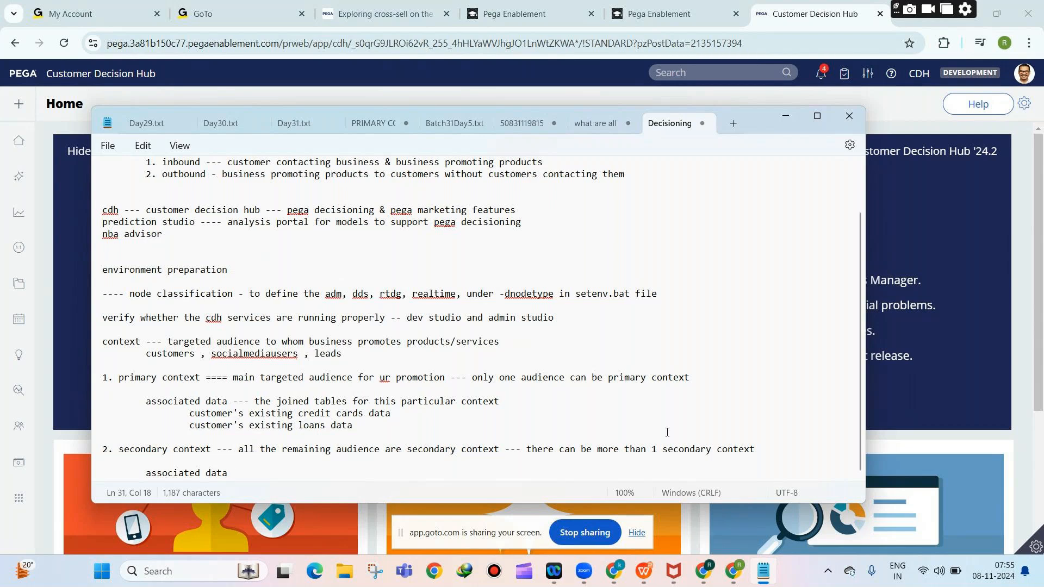
drag(222, 425, 353, 426)
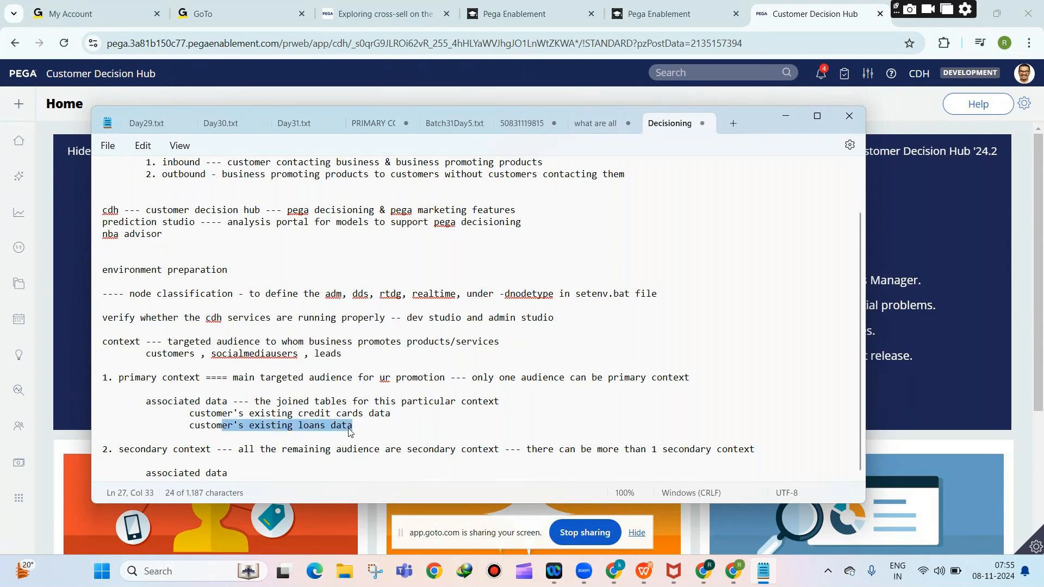
drag(260, 413, 396, 425)
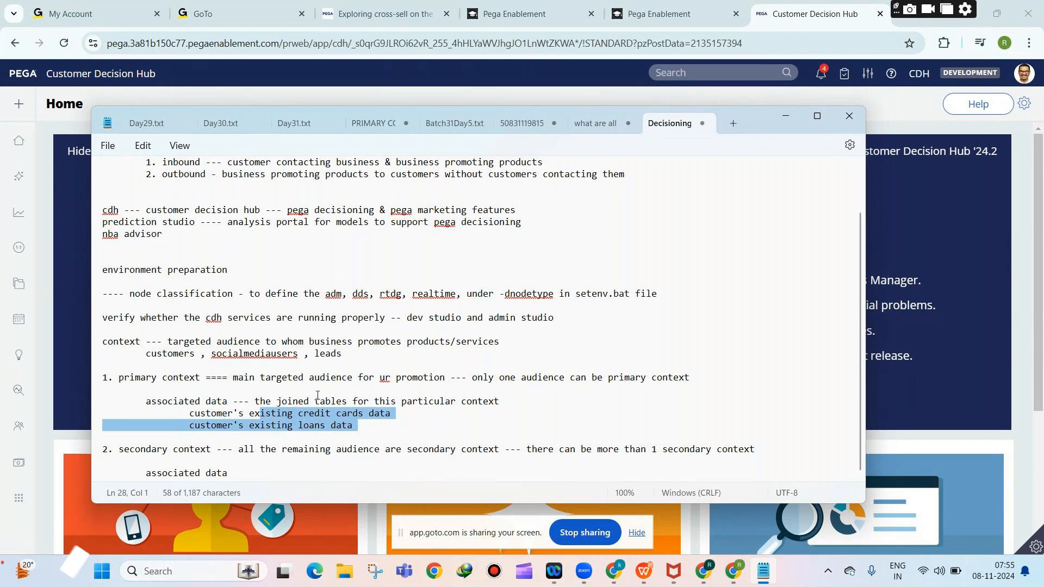
scroll(352, 373, up, 1)
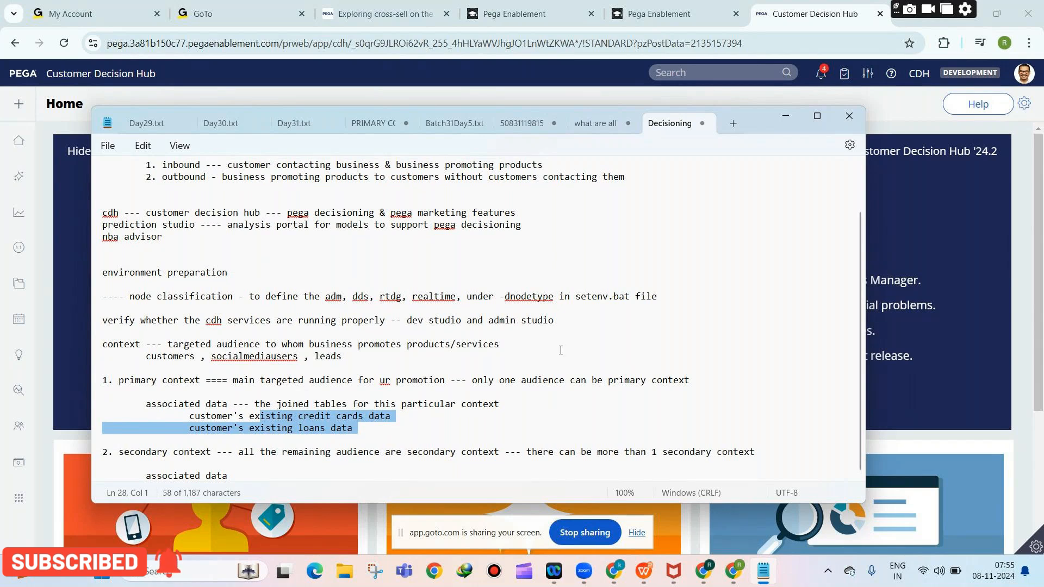
click(497, 336)
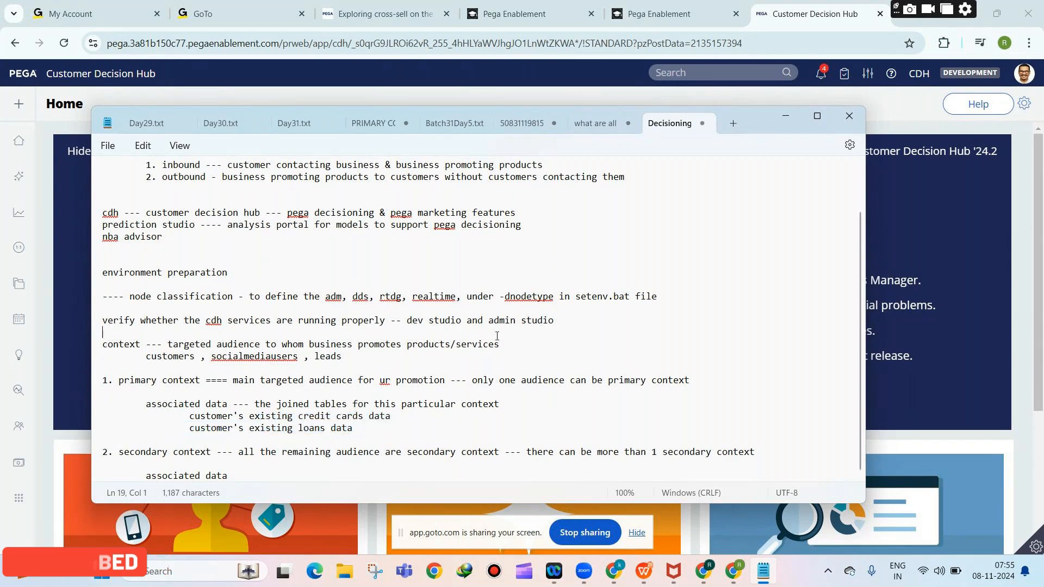
key(Return)
key(Return)
Add the 'context dictionary ------------' heading line, then switch to the Customer Decision Hub page.
text(contex)
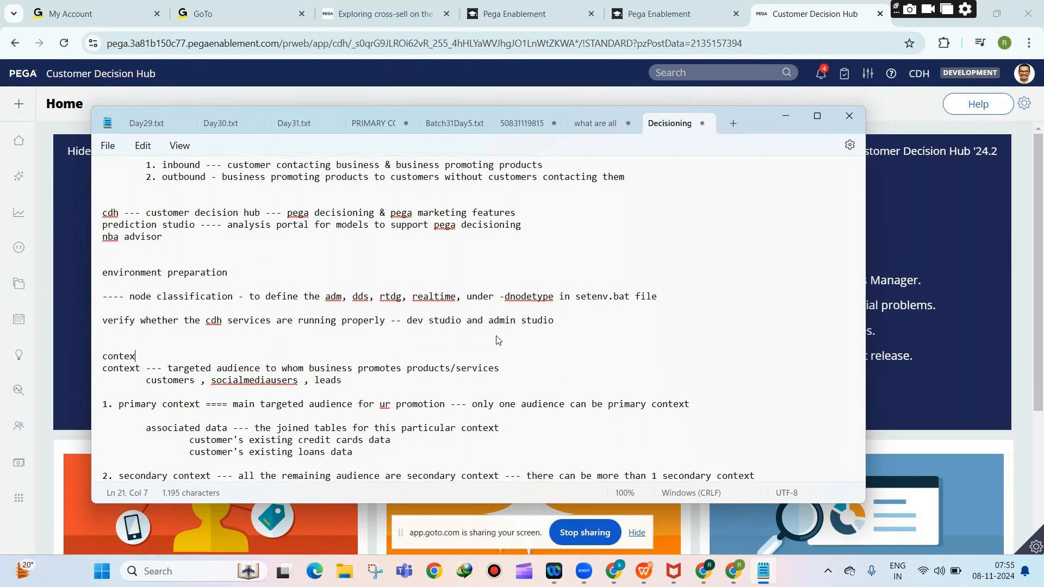
text(t dictionary ------------)
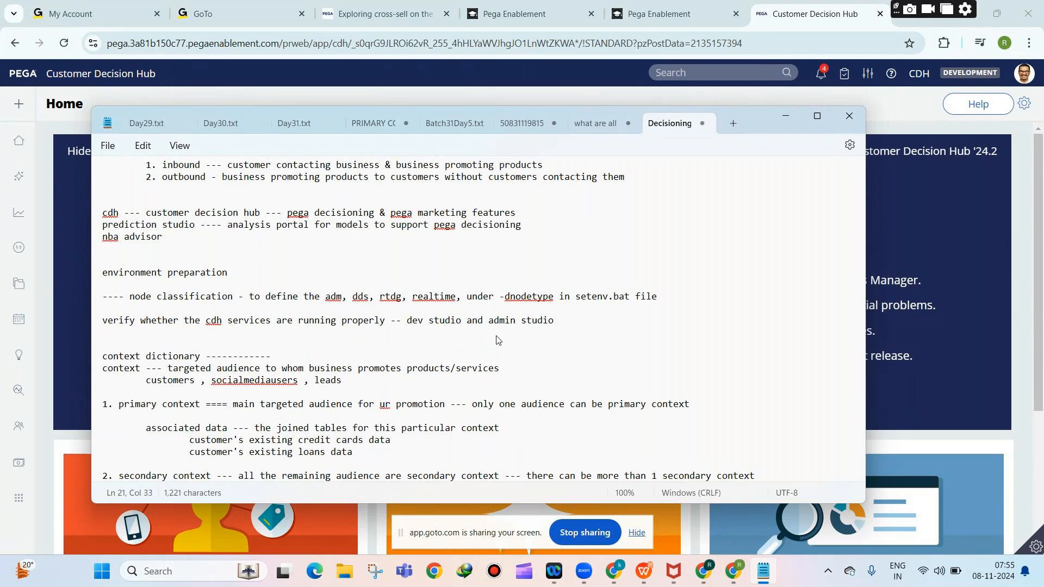
key(Return)
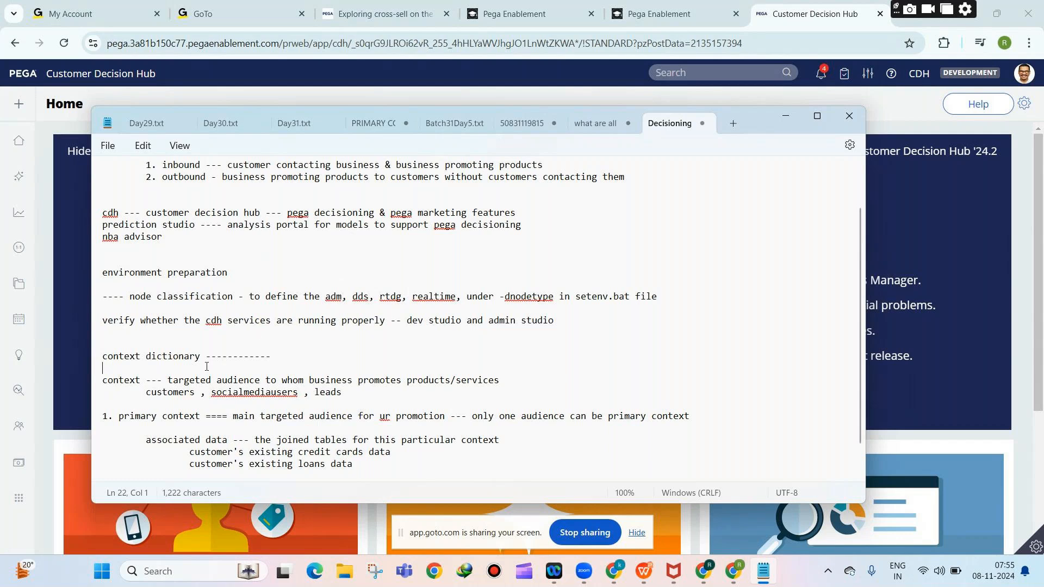
click(882, 112)
Open Prediction Studio from the Intelligence menu in Customer Decision Hub.
mouse_move(35, 338)
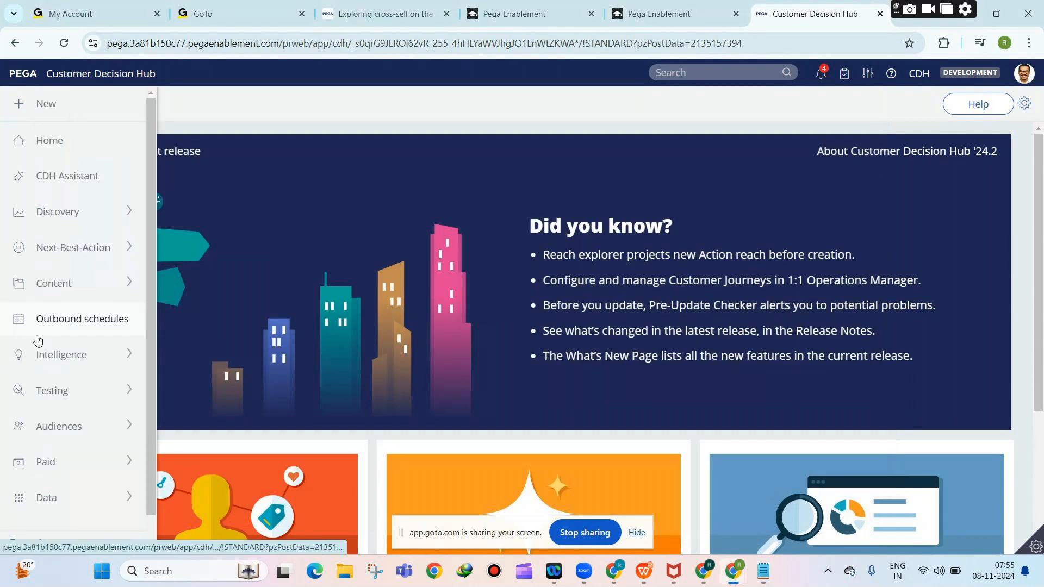
click(58, 356)
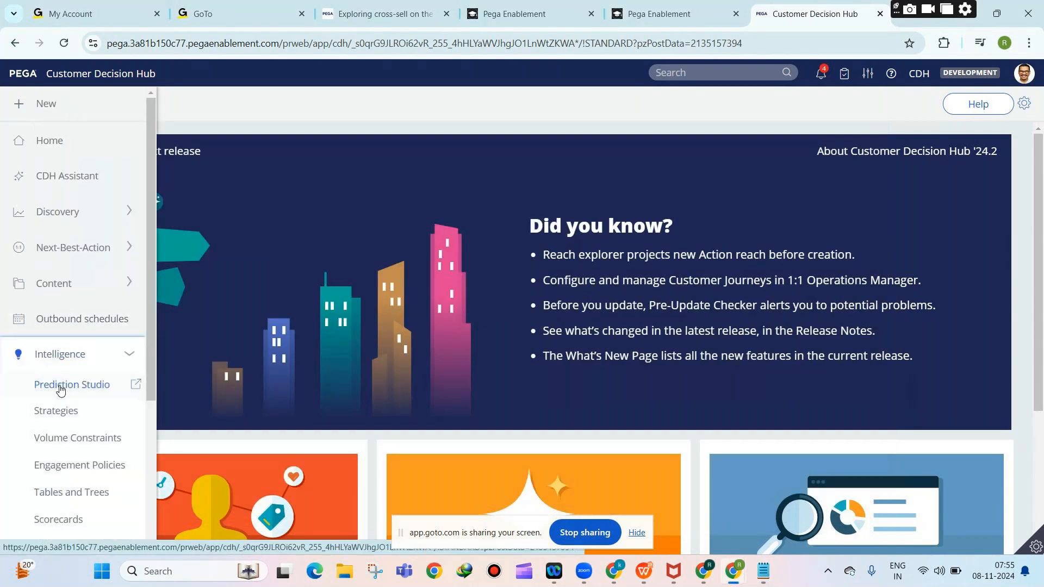
click(60, 387)
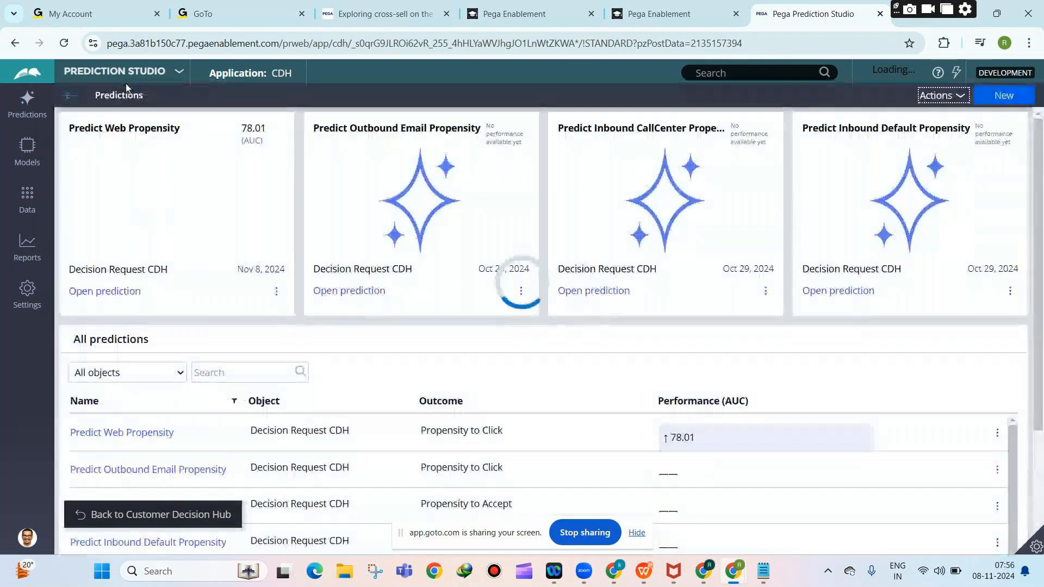
Switch from Prediction Studio to App Studio and close the Welcome to Customer Decision Hub dialog.
click(117, 73)
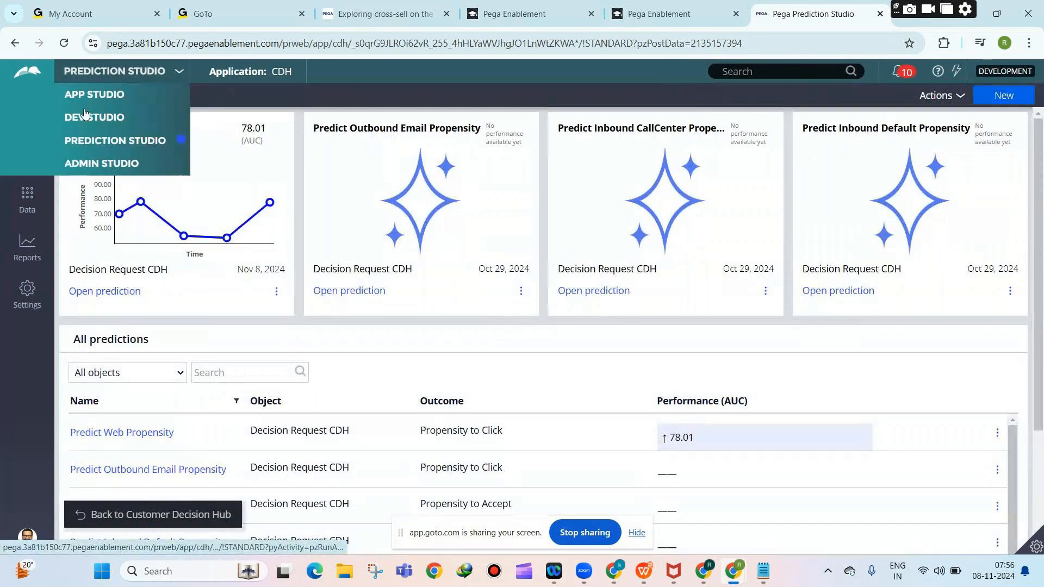
click(84, 115)
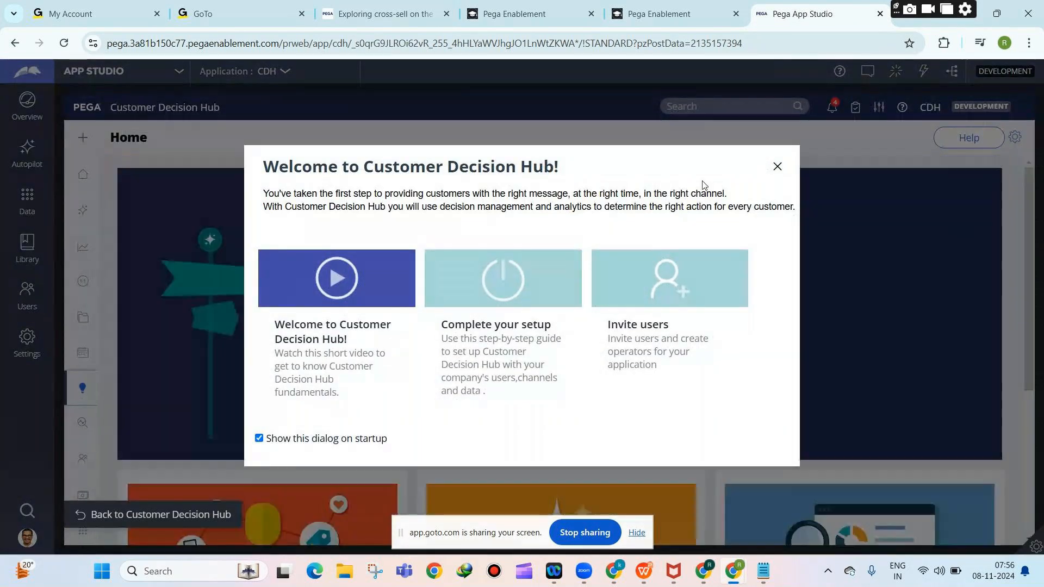
click(778, 167)
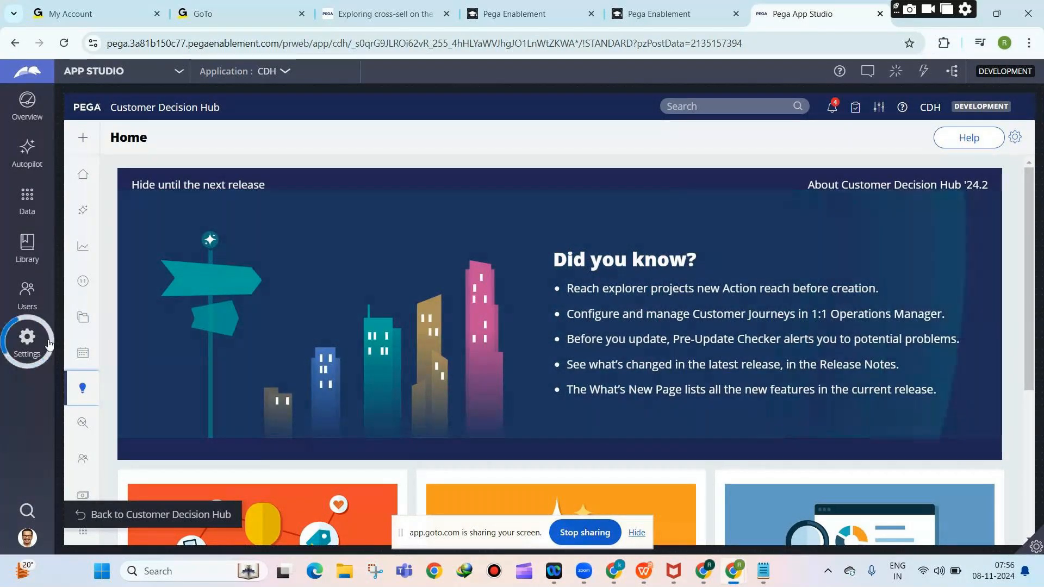
Open the Context Dictionary from Settings and bring up the Customer context's details.
click(26, 339)
click(85, 204)
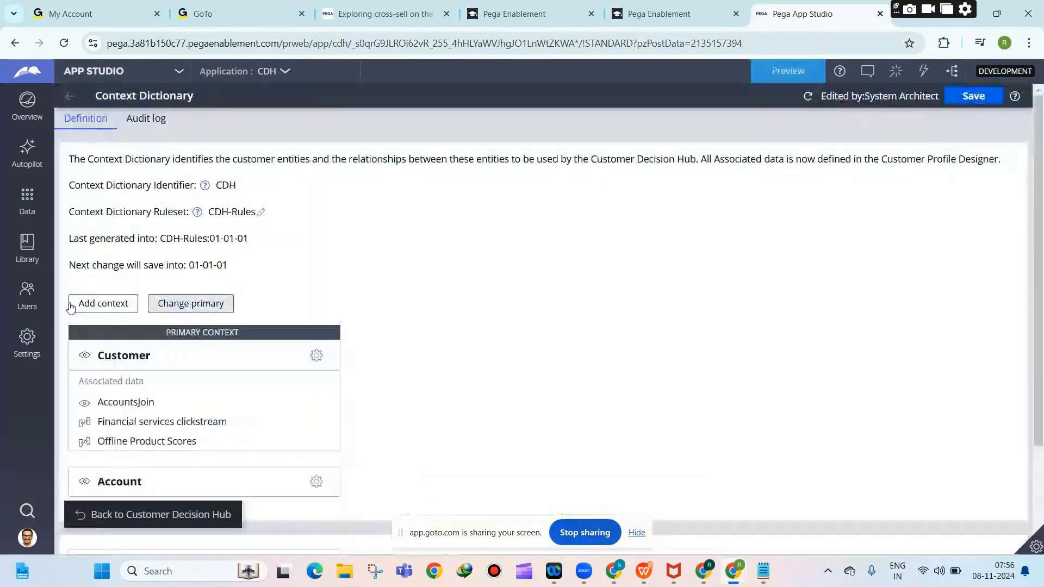
scroll(306, 296, down, 2)
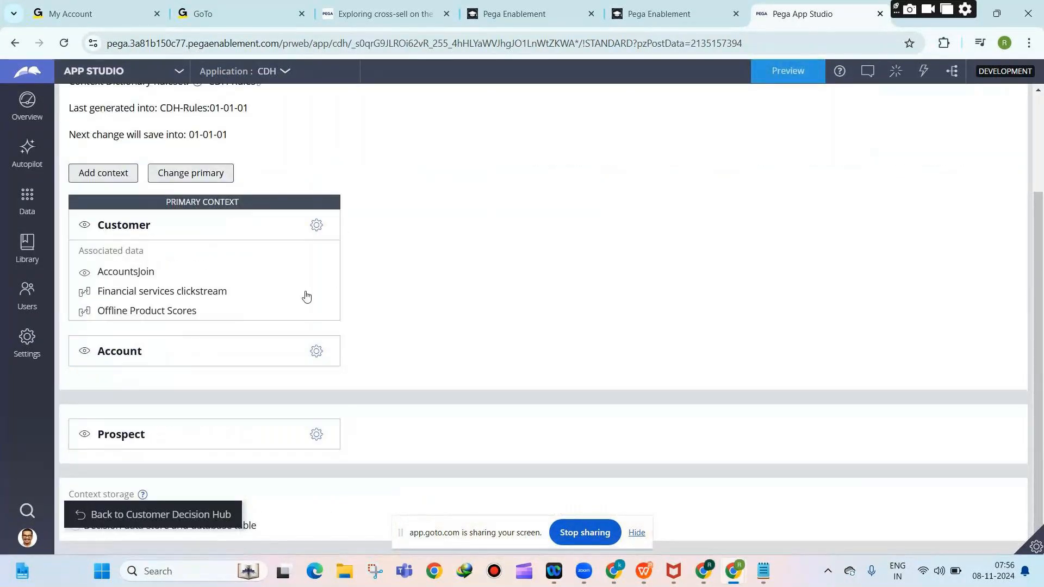
scroll(306, 296, up, 2)
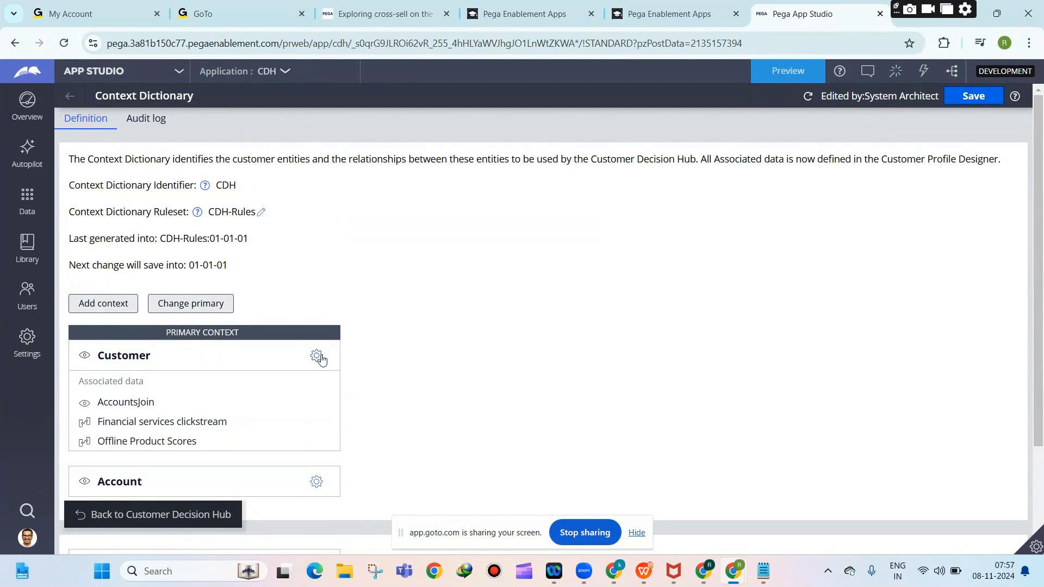
click(319, 358)
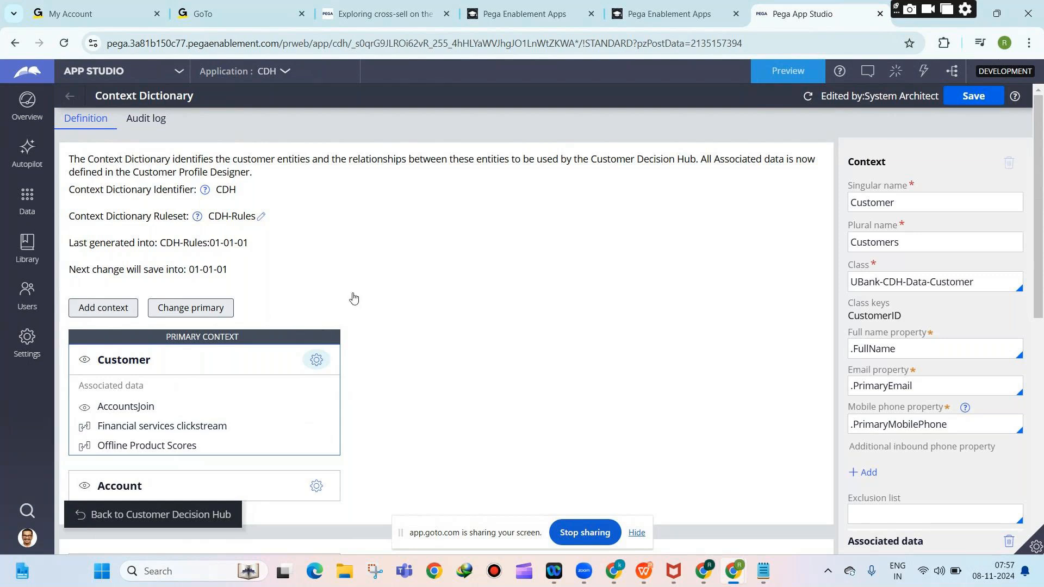
Highlight the Customer context's .PrimaryEmail, .PrimaryMobilePhone and UBank-CDH-Data-Customer class values.
click(874, 385)
double_click(874, 386)
drag(914, 385, 836, 394)
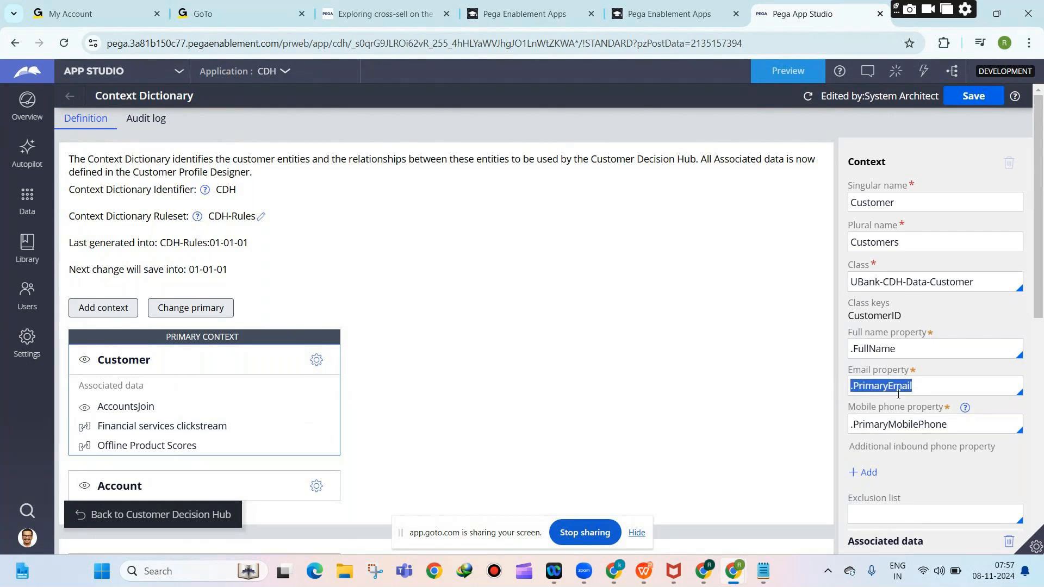
triple_click(906, 428)
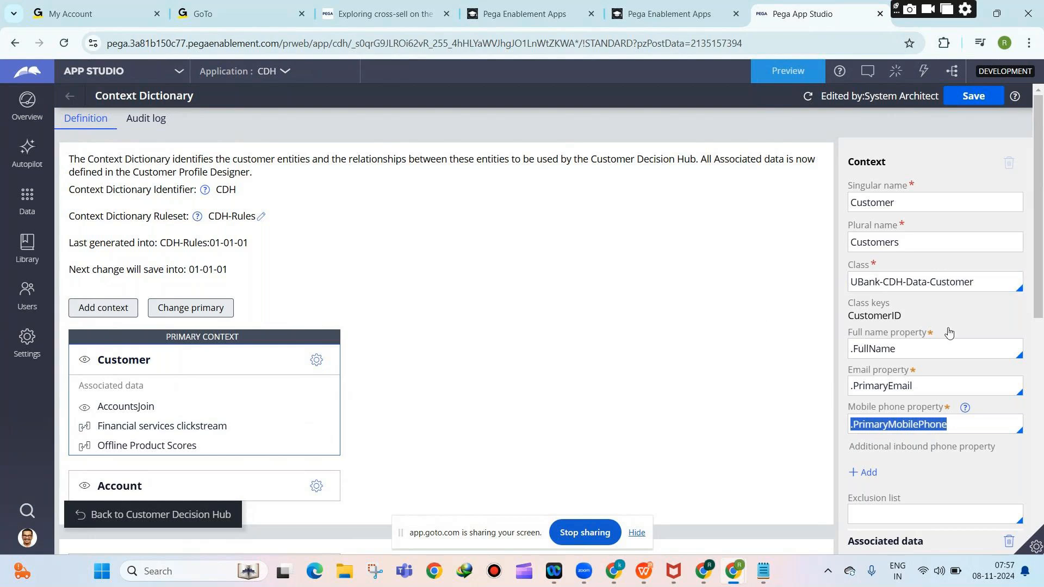
triple_click(882, 383)
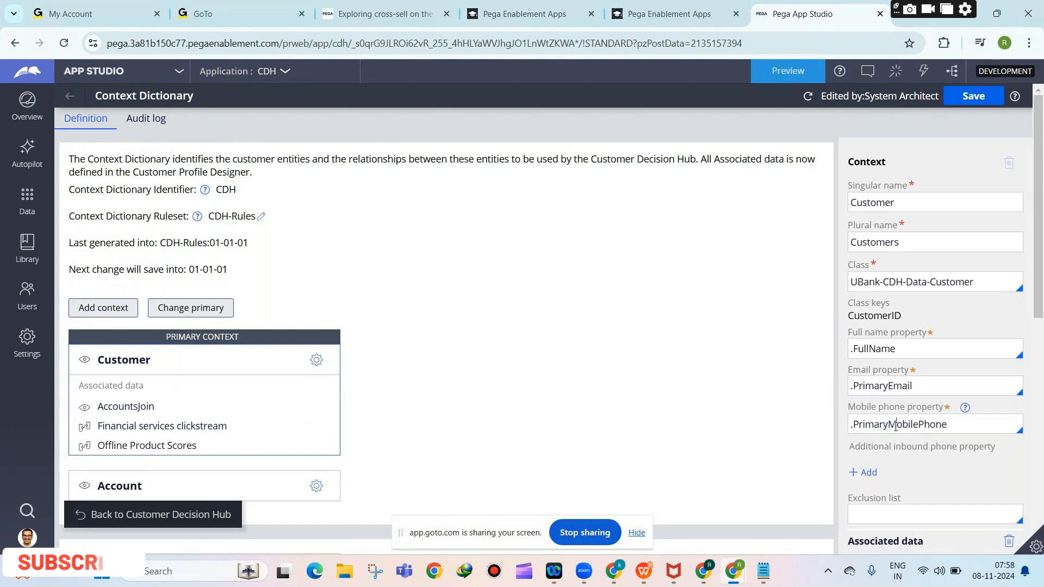
triple_click(897, 426)
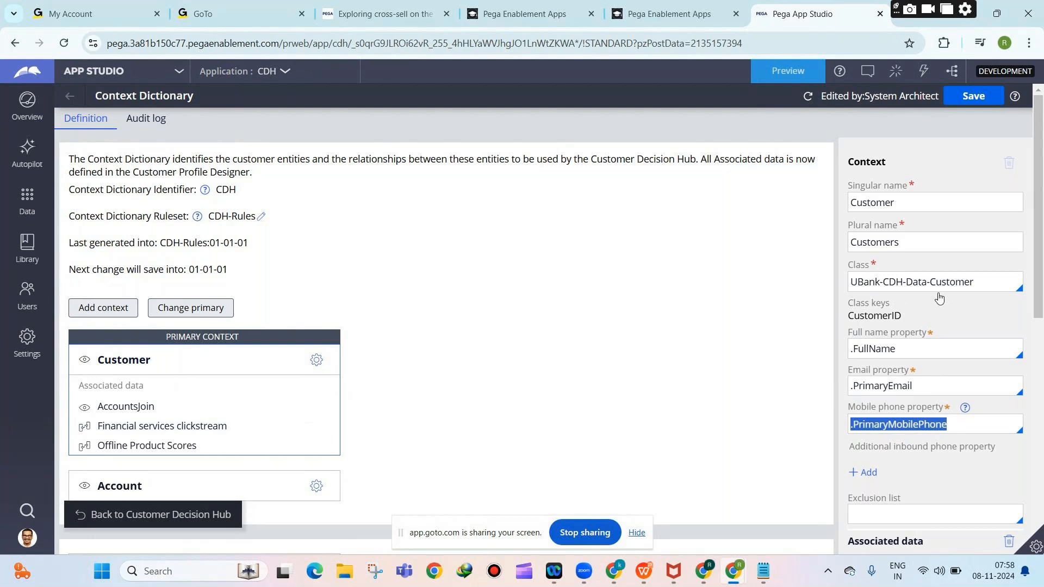
click(952, 278)
click(881, 281)
triple_click(881, 281)
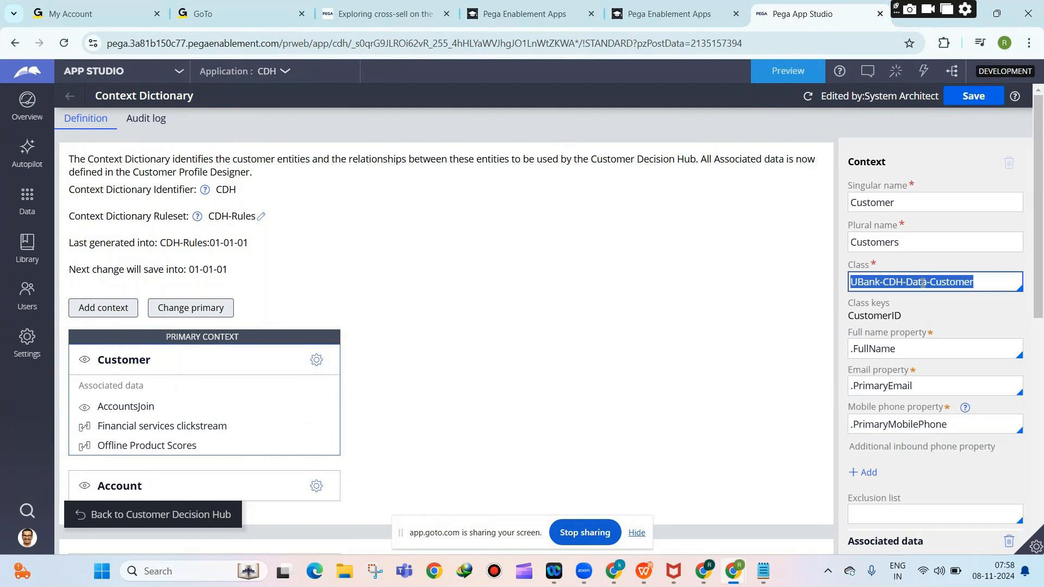
click(637, 532)
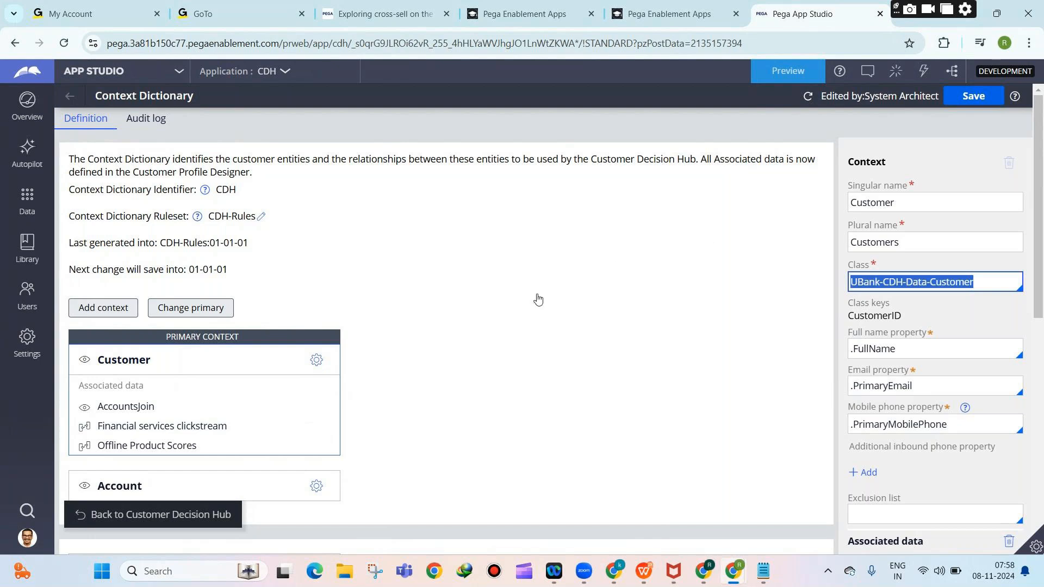
Review the contexts and Context storage options, then choose Change primary.
scroll(533, 263, down, 4)
scroll(533, 263, down, 2)
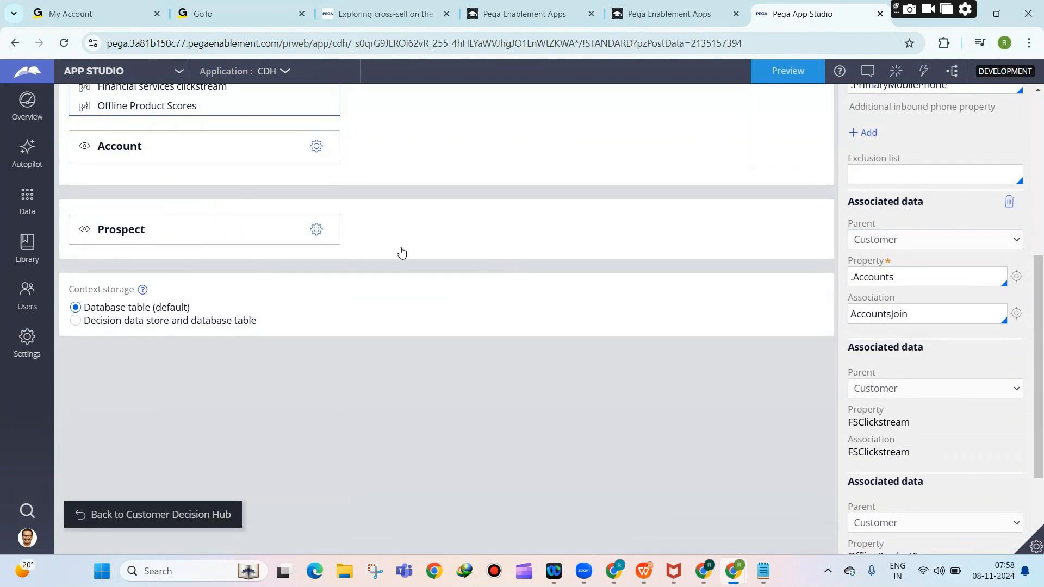
scroll(401, 251, up, 2)
scroll(401, 252, up, 2)
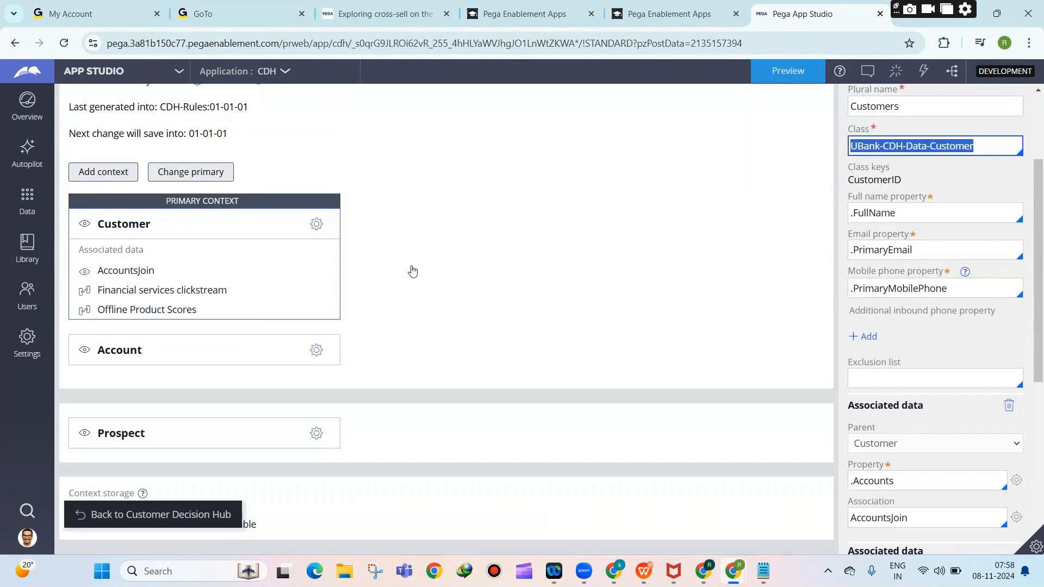
scroll(497, 243, up, 3)
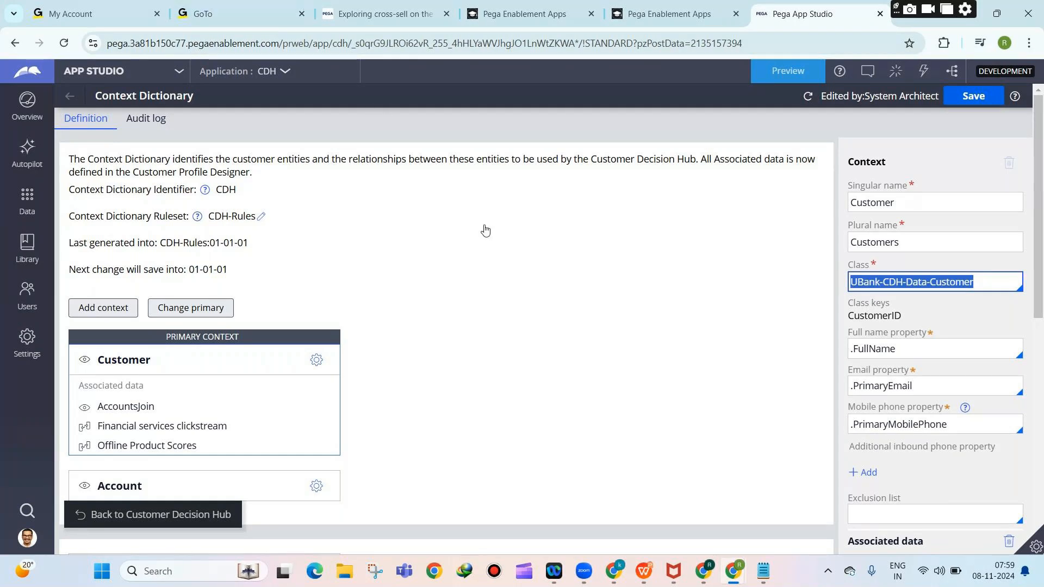
scroll(500, 207, down, 1)
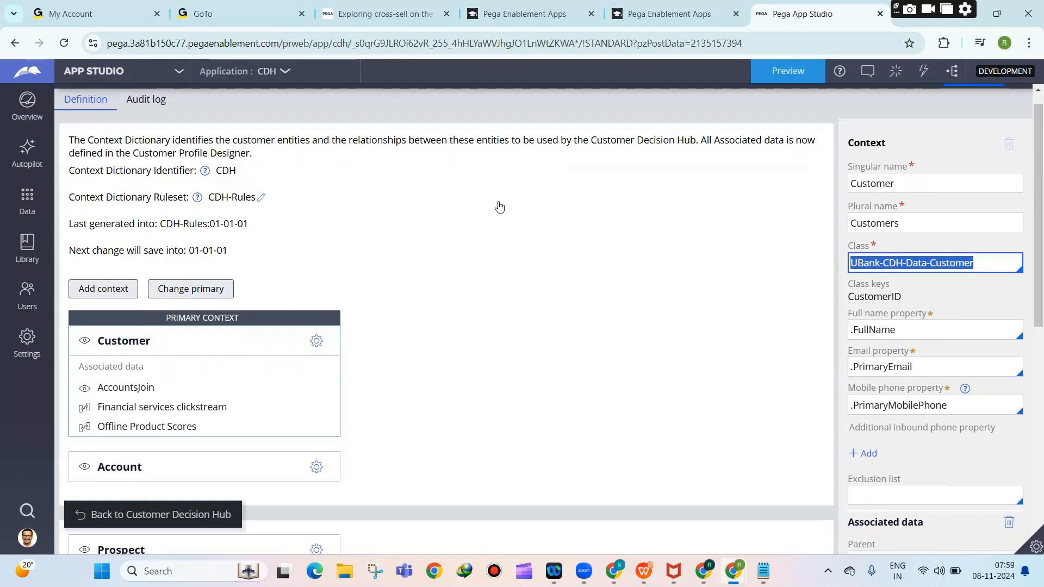
scroll(500, 207, down, 5)
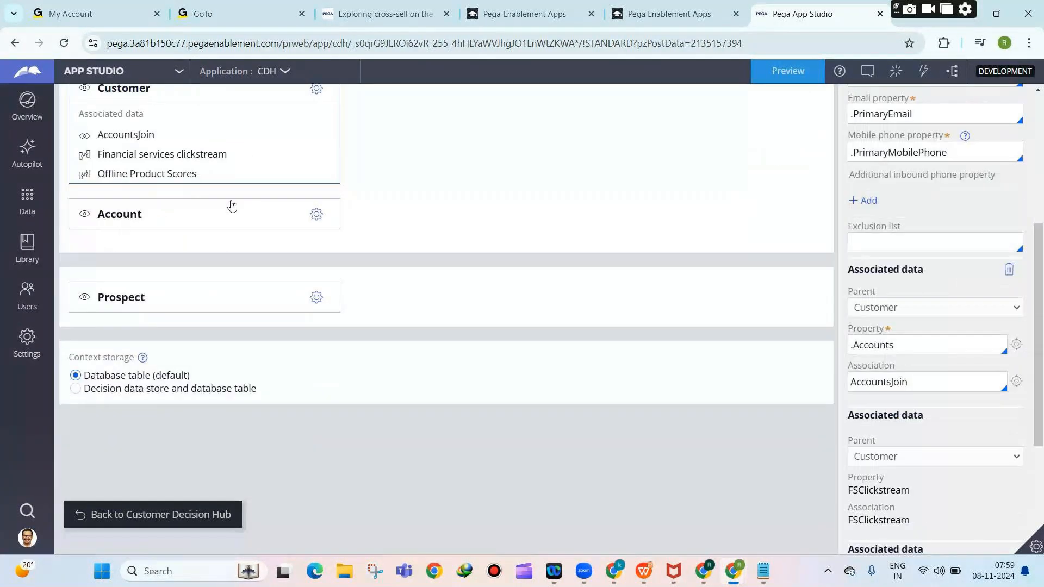
scroll(125, 301, down, 3)
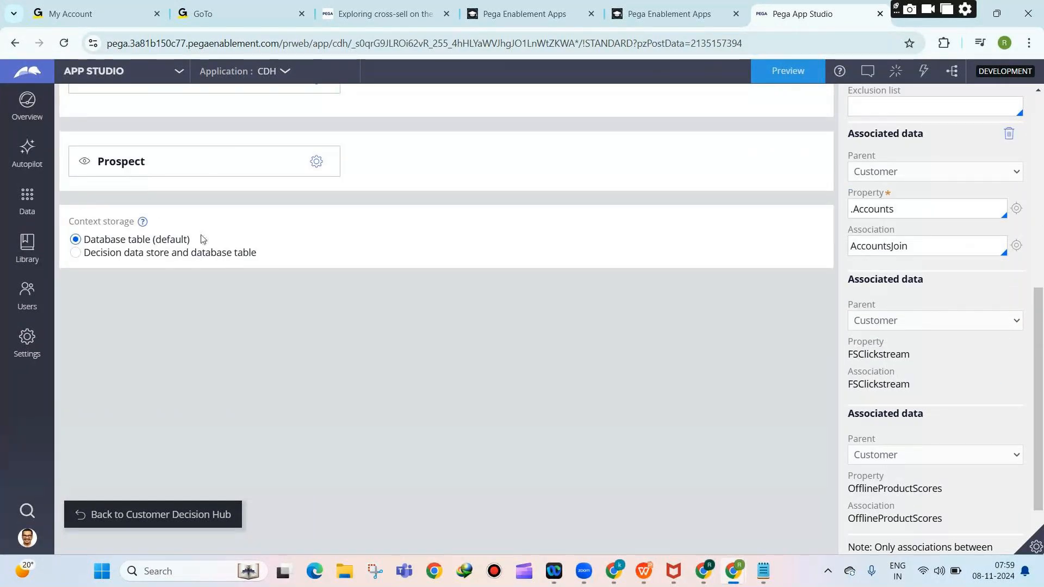
scroll(364, 345, up, 8)
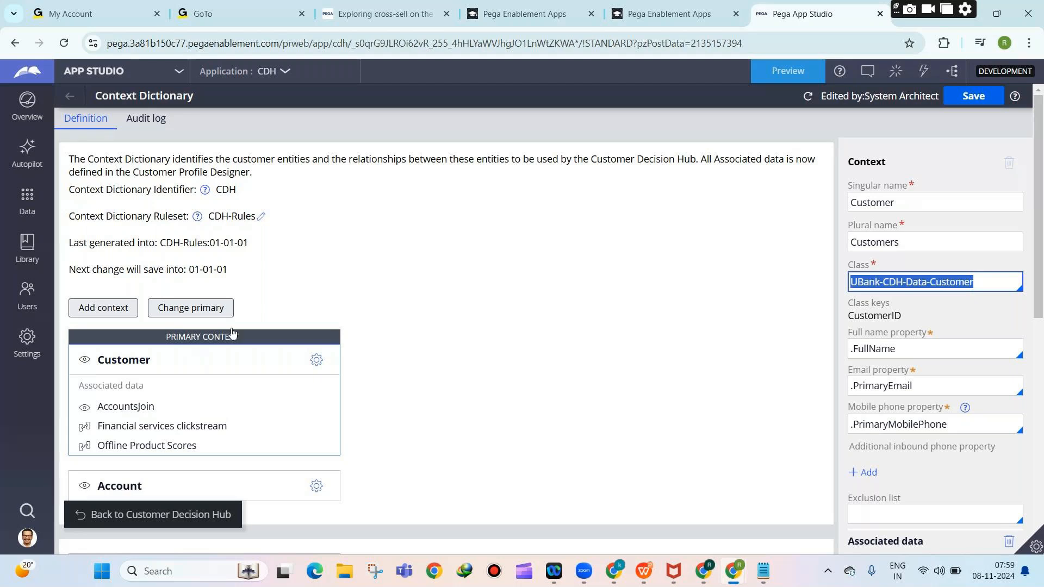
scroll(387, 295, down, 8)
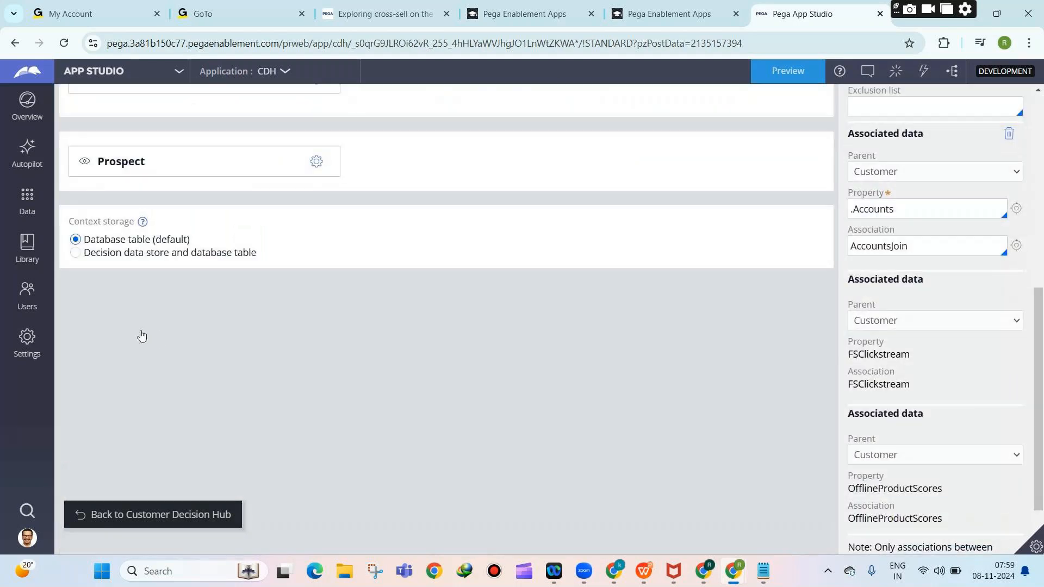
scroll(141, 335, up, 1)
scroll(274, 250, up, 6)
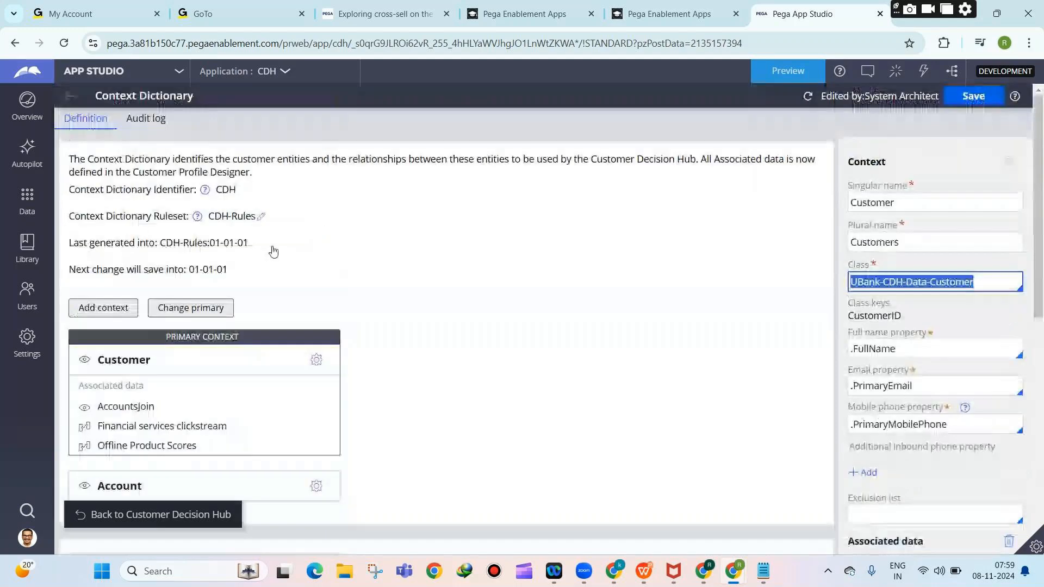
click(217, 316)
click(218, 319)
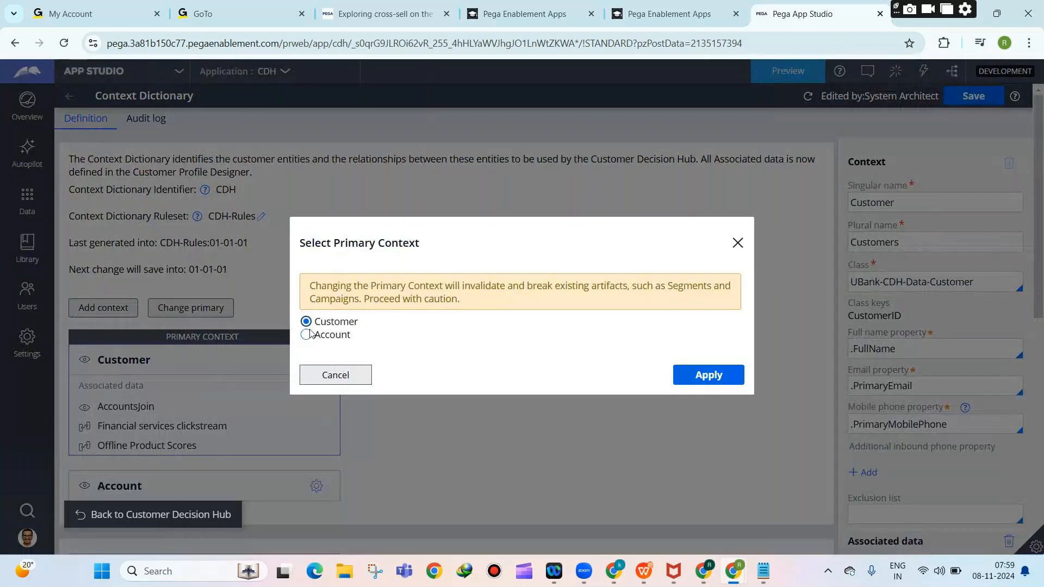
Select Account in Select Primary Context, then cancel so Customer stays primary.
click(308, 335)
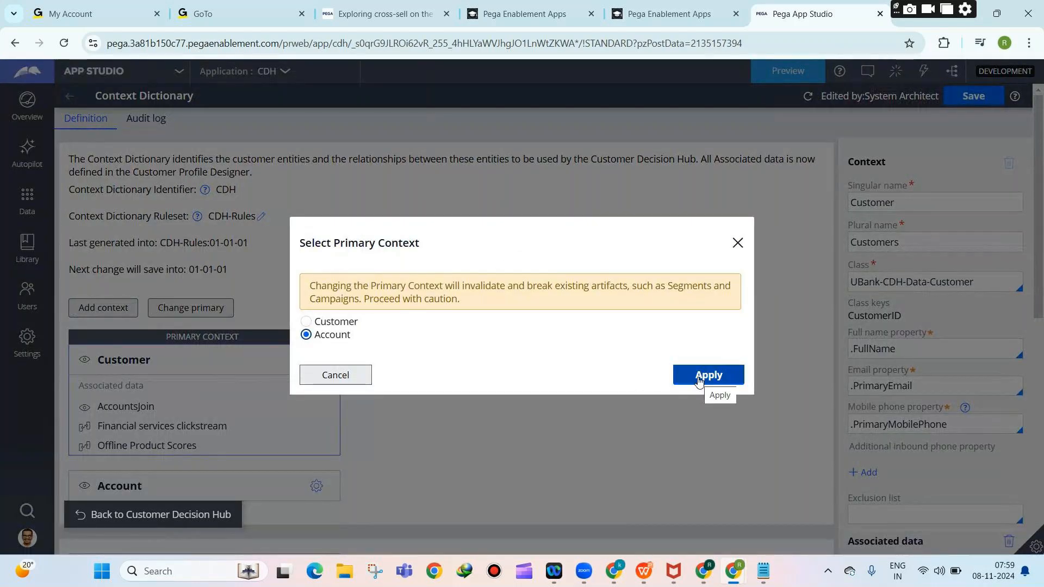
click(349, 377)
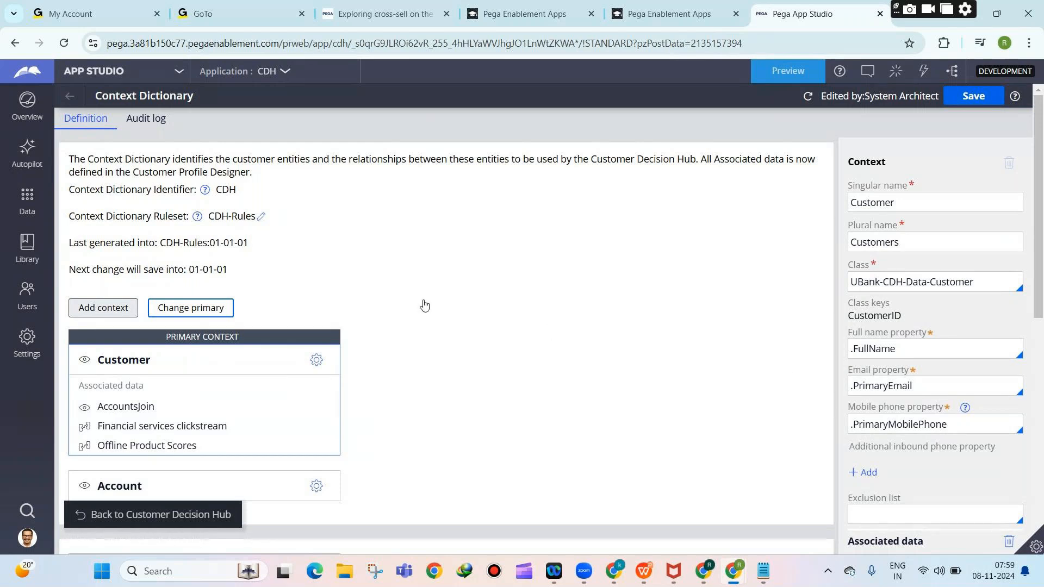
click(891, 280)
key(ctrl+a)
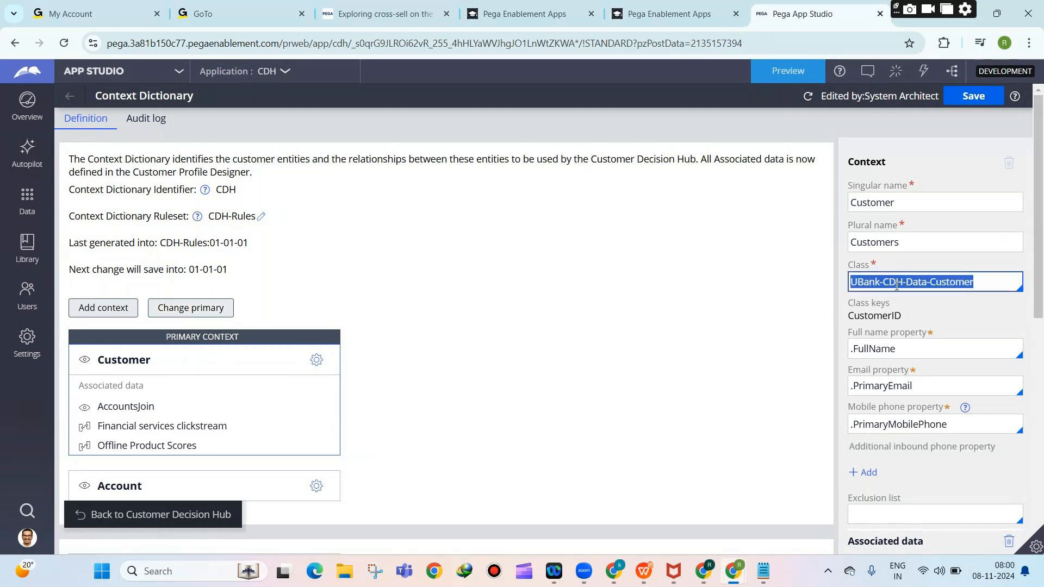
click(897, 352)
key(ctrl+a)
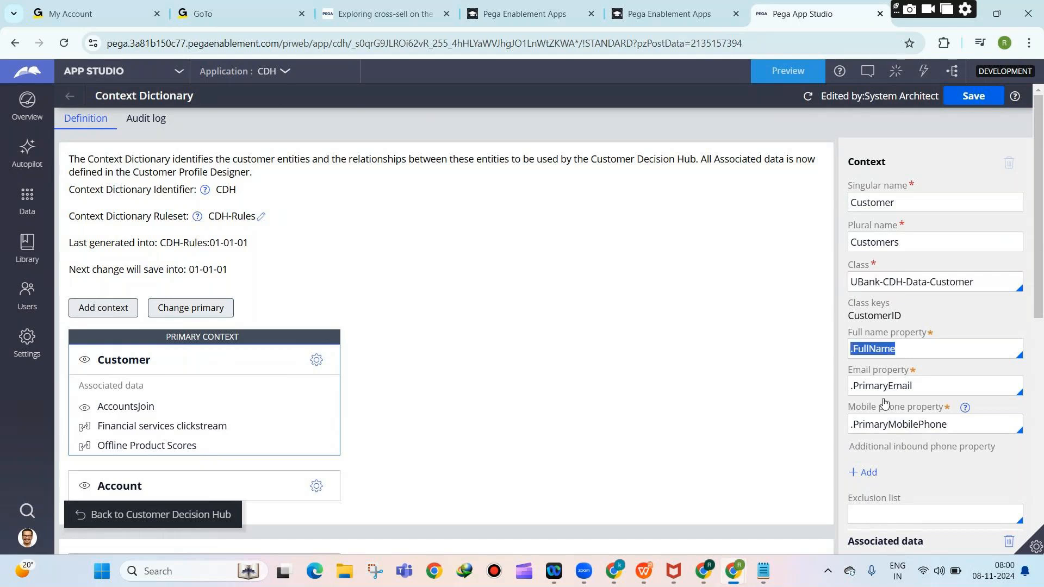
double_click(885, 386)
double_click(863, 426)
key(ctrl+a)
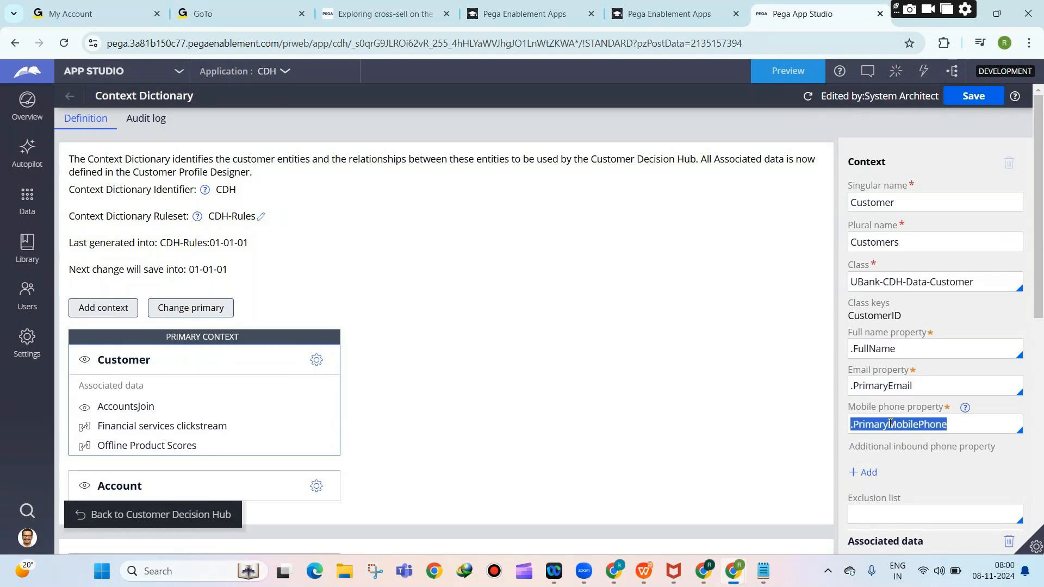
double_click(900, 349)
triple_click(899, 349)
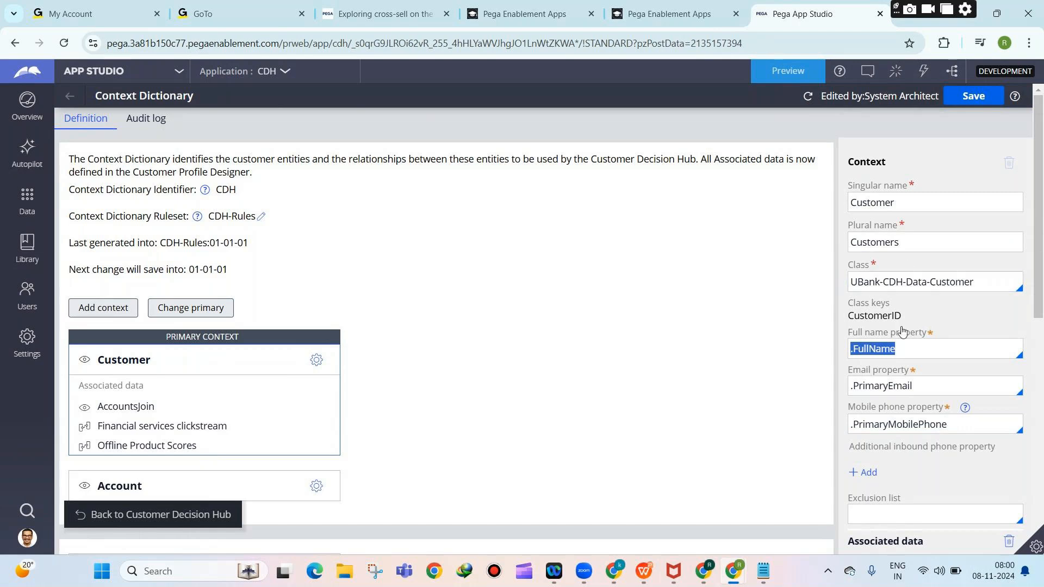
click(899, 388)
triple_click(898, 388)
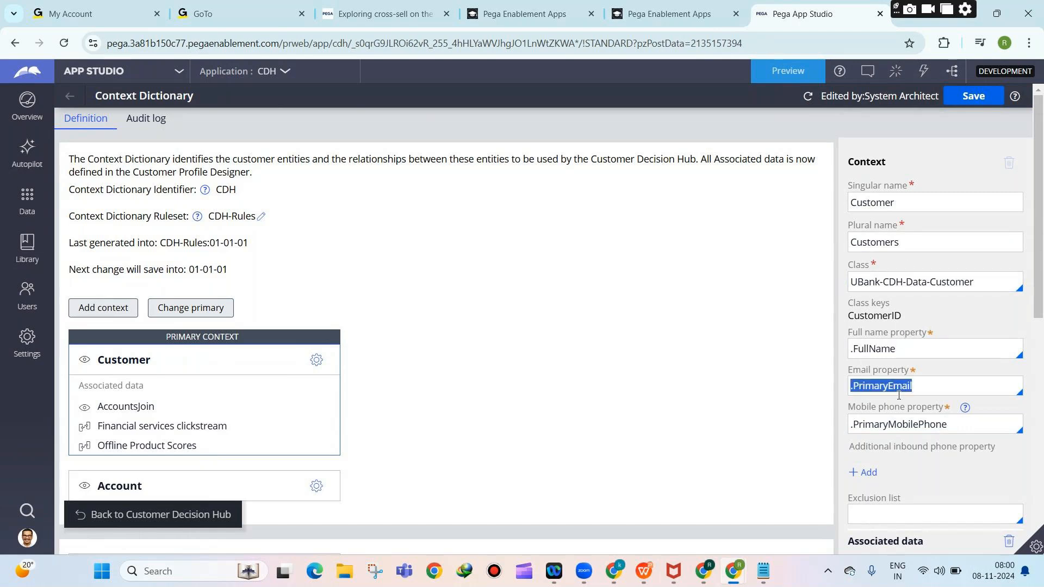
click(902, 428)
double_click(902, 428)
triple_click(902, 428)
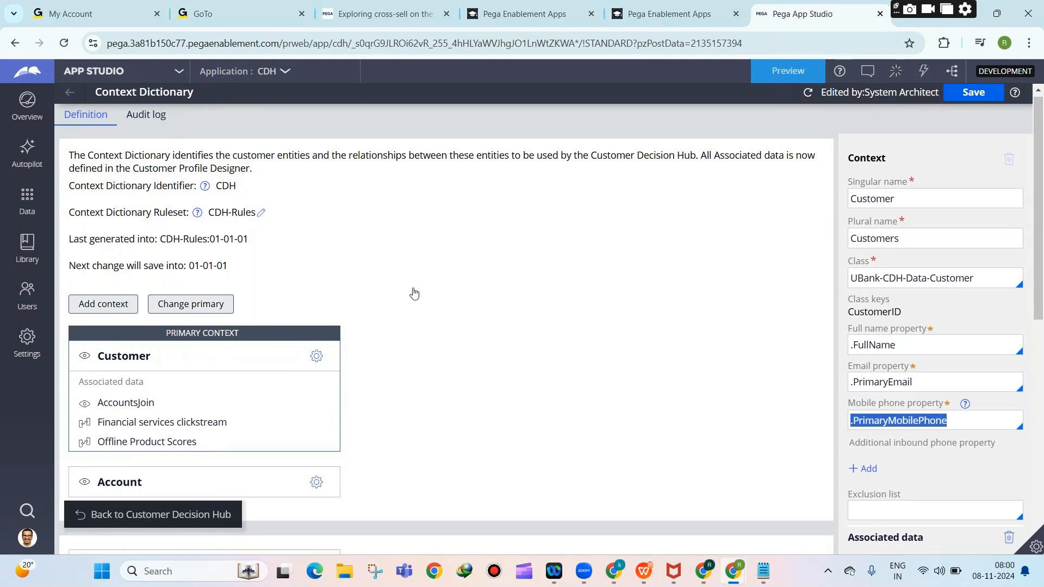
scroll(159, 290, down, 3)
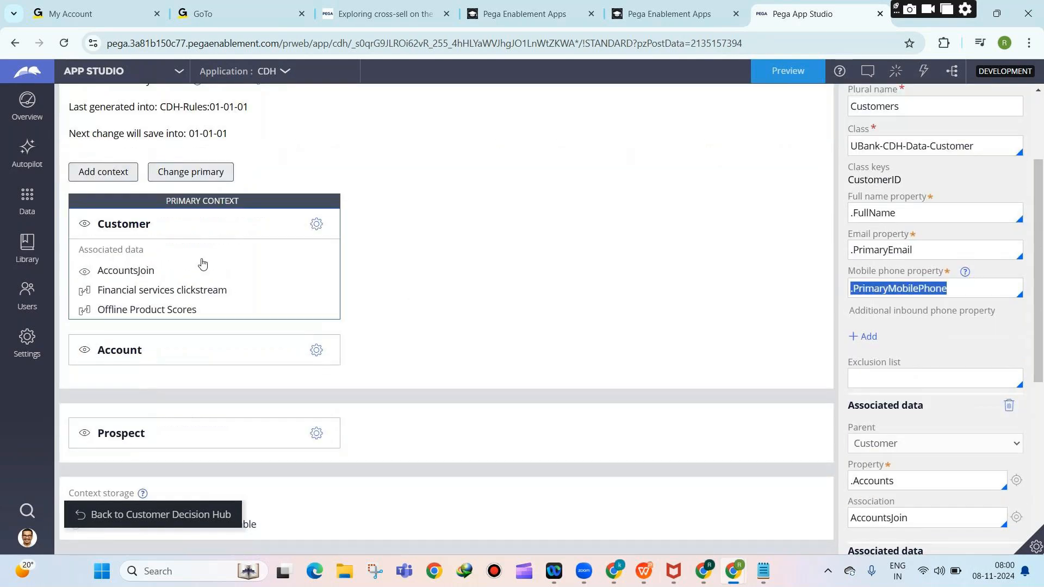
scroll(937, 305, down, 3)
scroll(985, 334, down, 2)
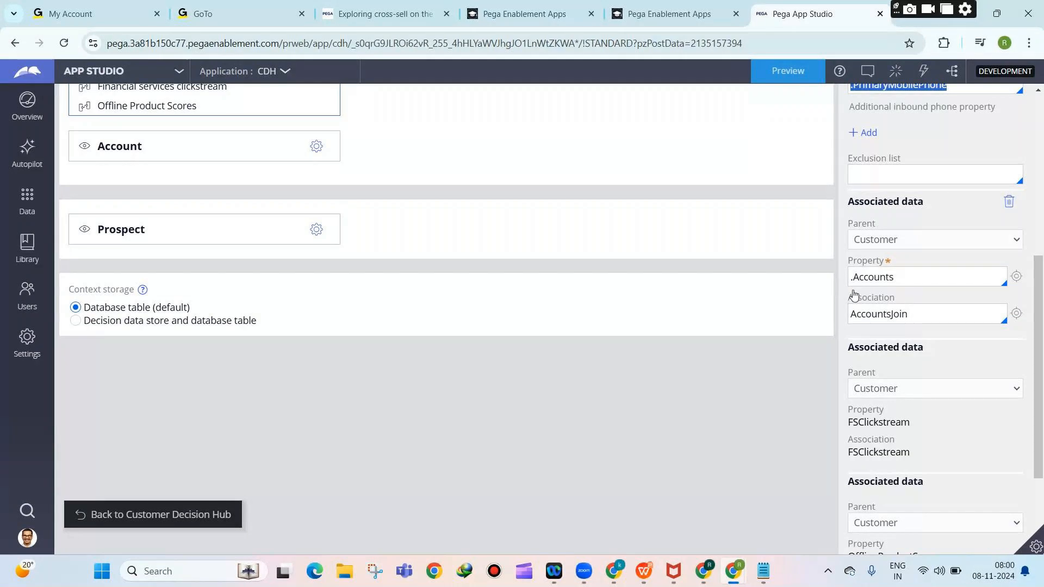
scroll(854, 295, down, 1)
scroll(870, 288, up, 4)
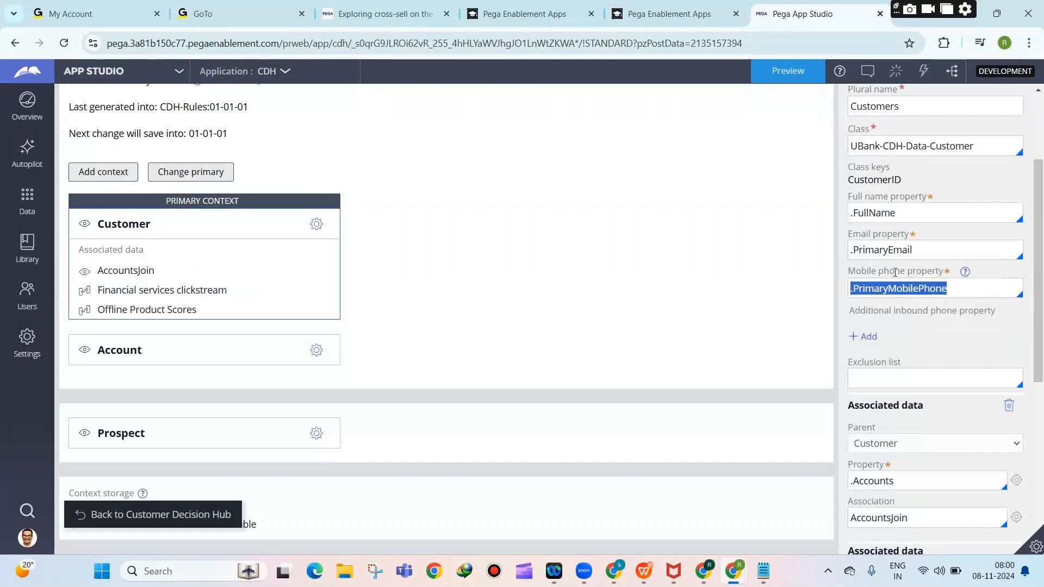
mouse_move(764, 571)
click(756, 497)
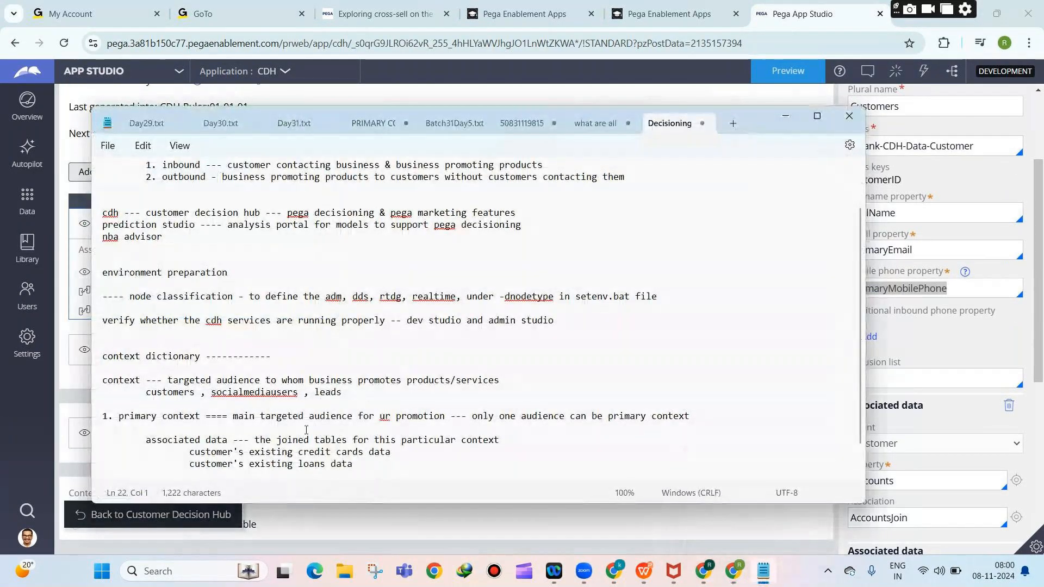
drag(182, 455, 293, 451)
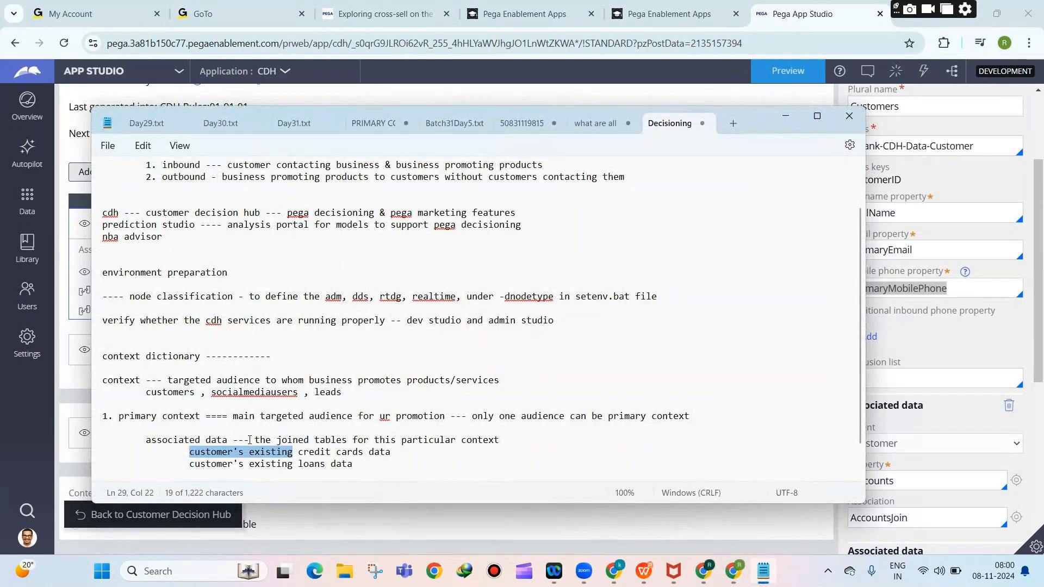
click(248, 463)
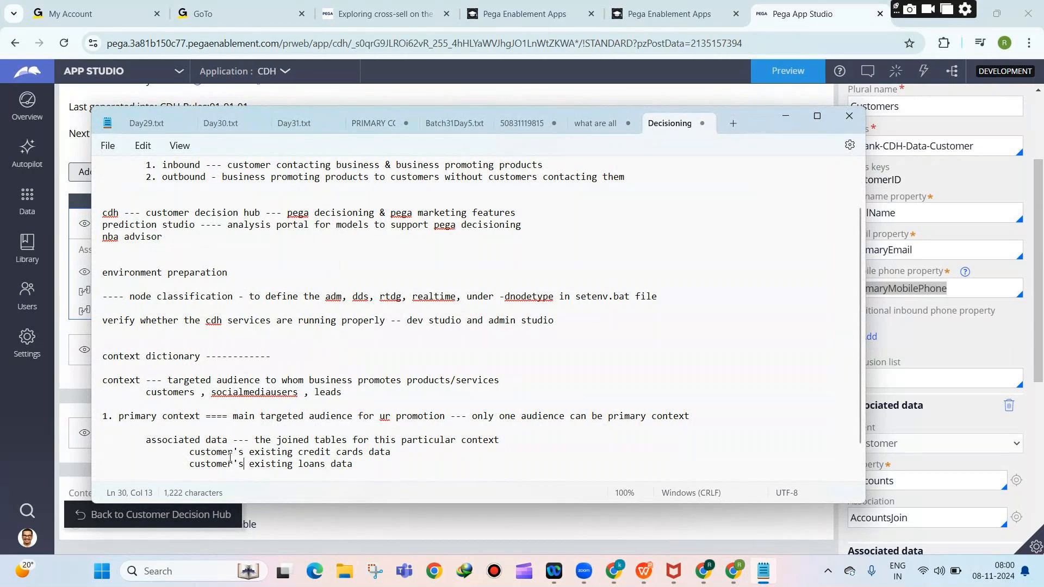
click(508, 510)
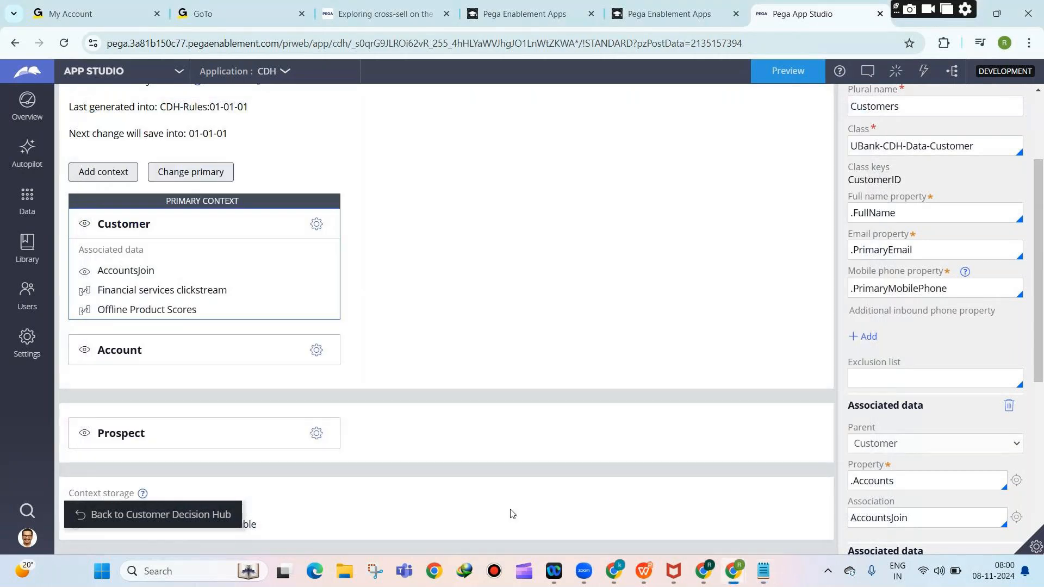
Open the Customer context's settings and scroll through to its Associated data.
click(316, 224)
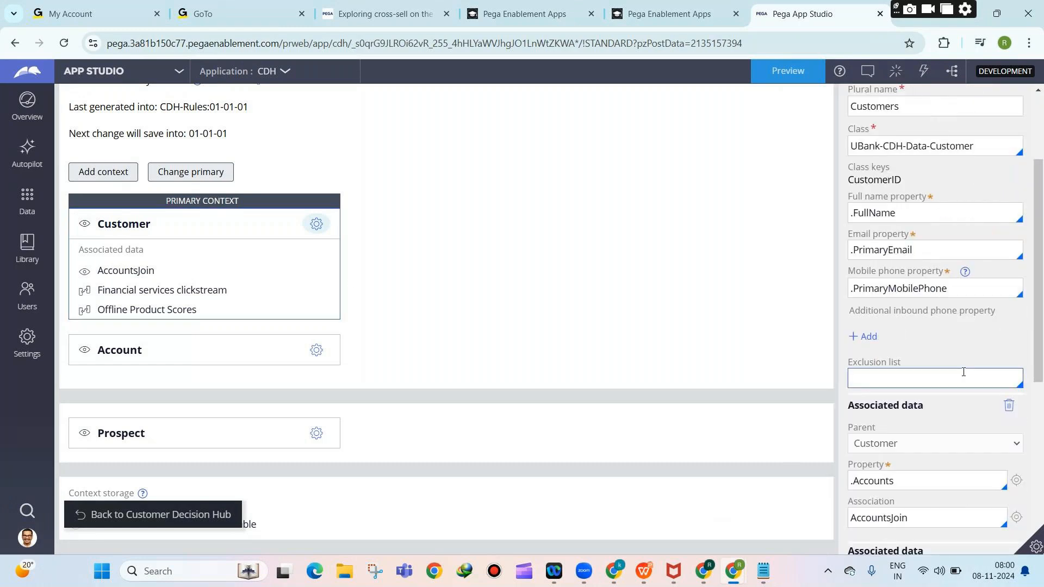
scroll(952, 362, down, 4)
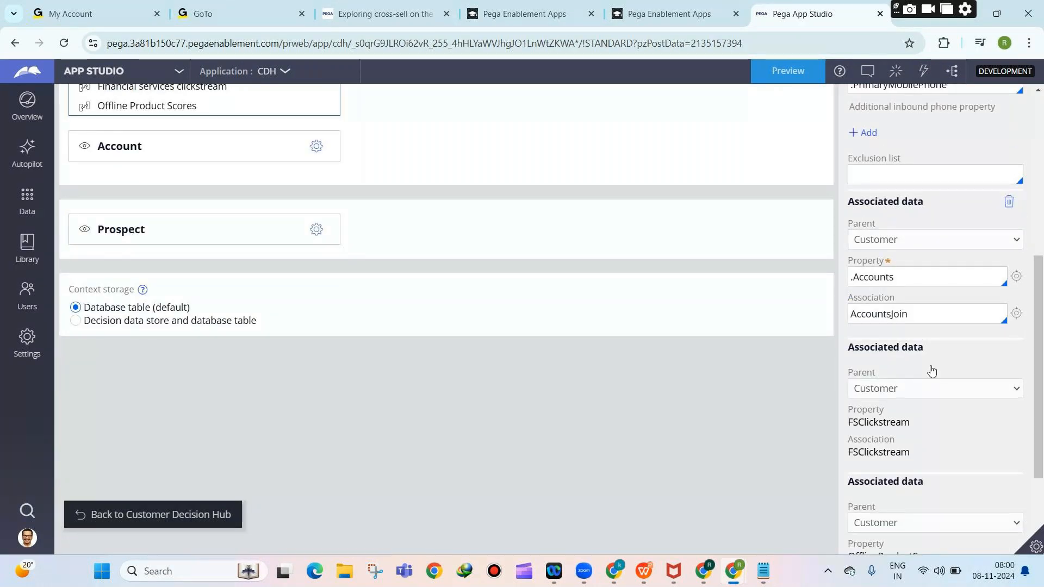
scroll(982, 337, down, 3)
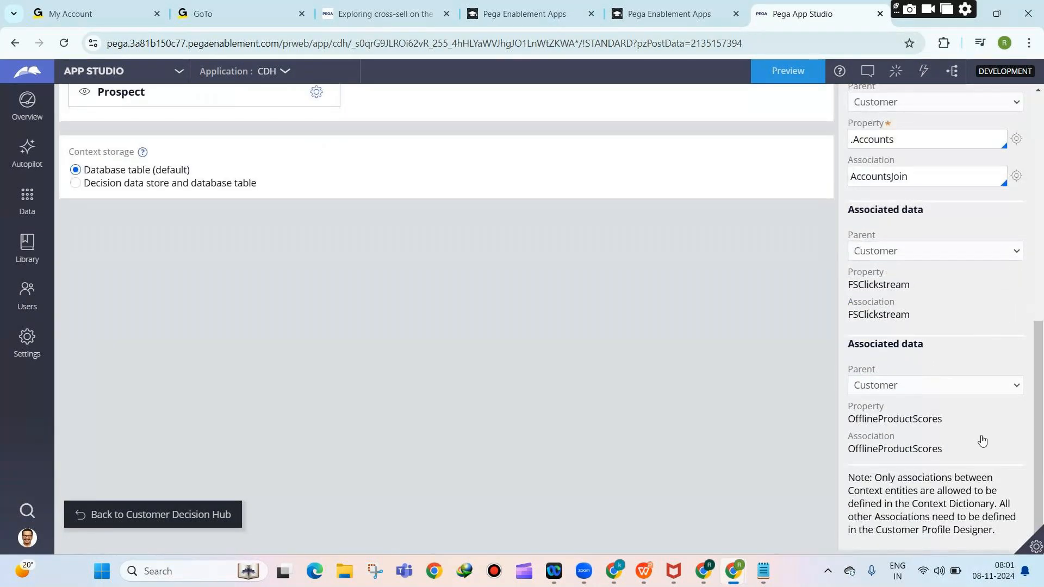
scroll(979, 435, up, 10)
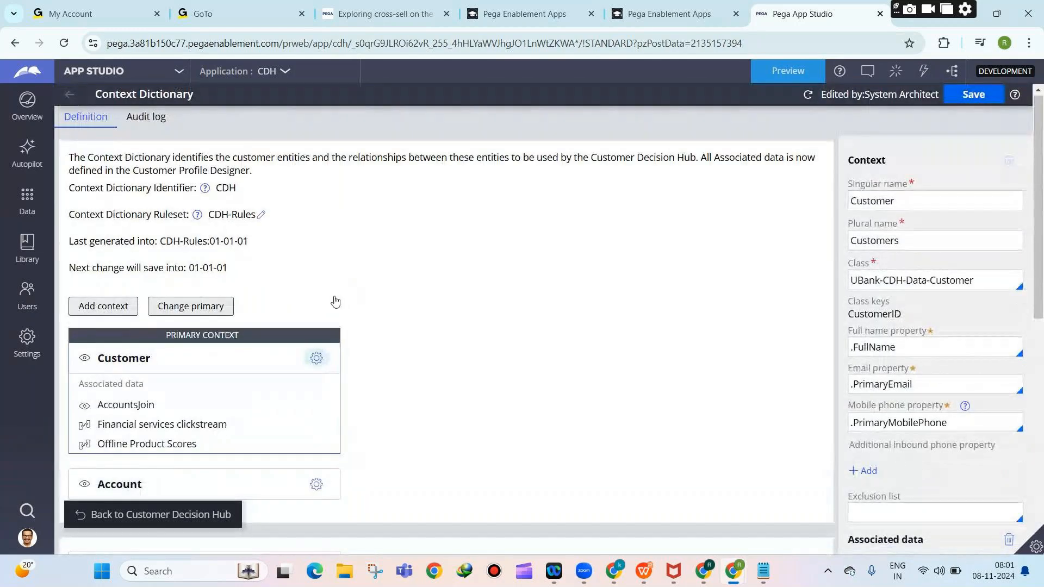
scroll(863, 279, down, 10)
scroll(919, 419, down, 1)
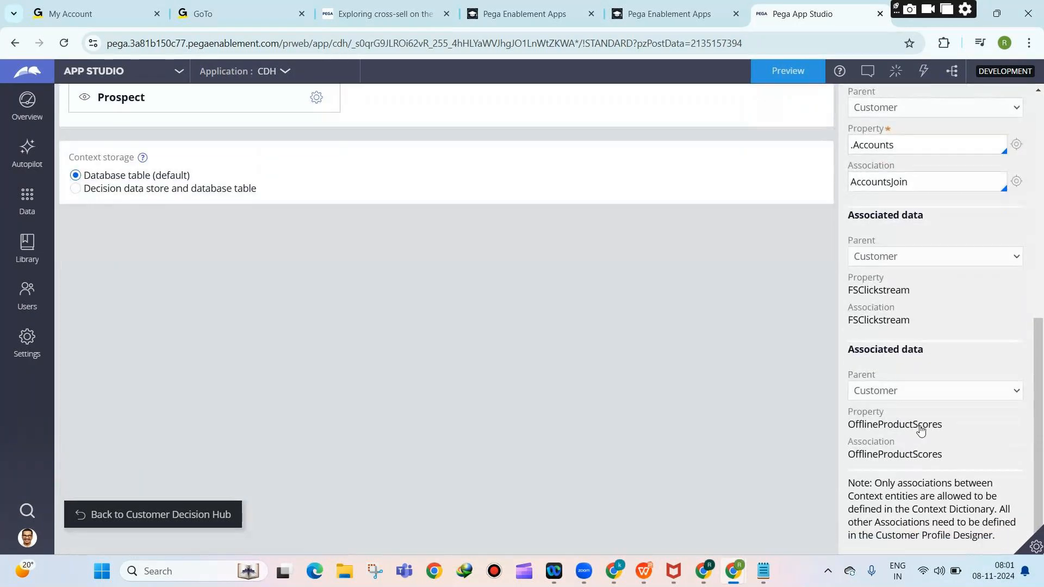
scroll(921, 429, up, 5)
scroll(921, 429, down, 5)
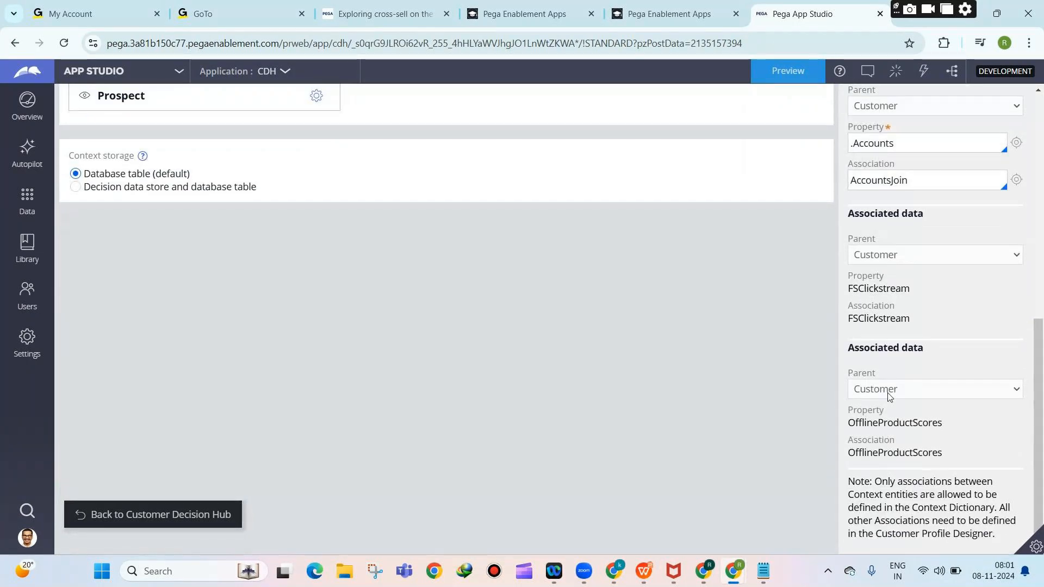
scroll(924, 413, up, 3)
scroll(935, 432, down, 3)
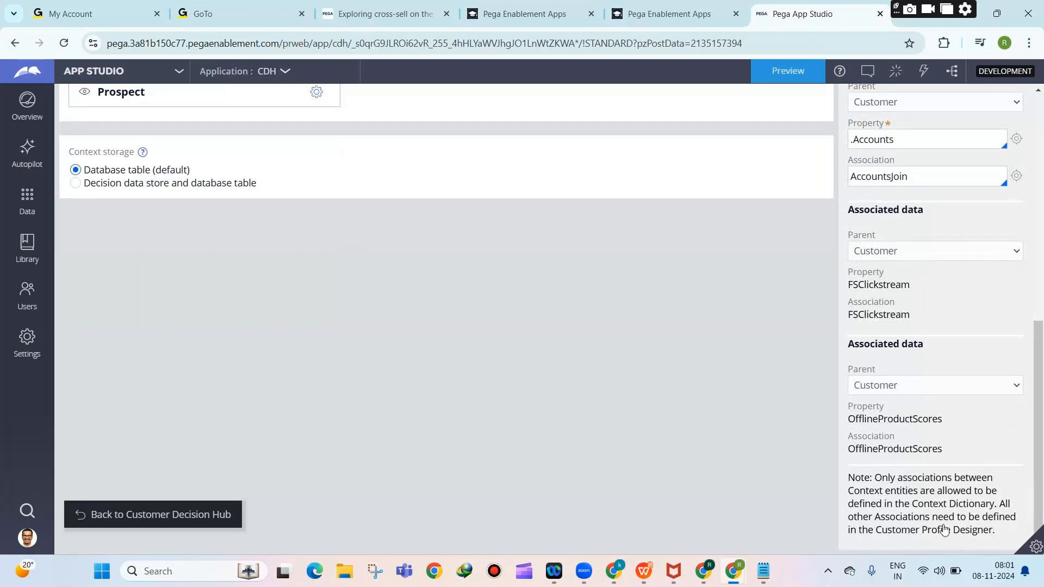
scroll(943, 531, up, 1)
scroll(932, 517, up, 1)
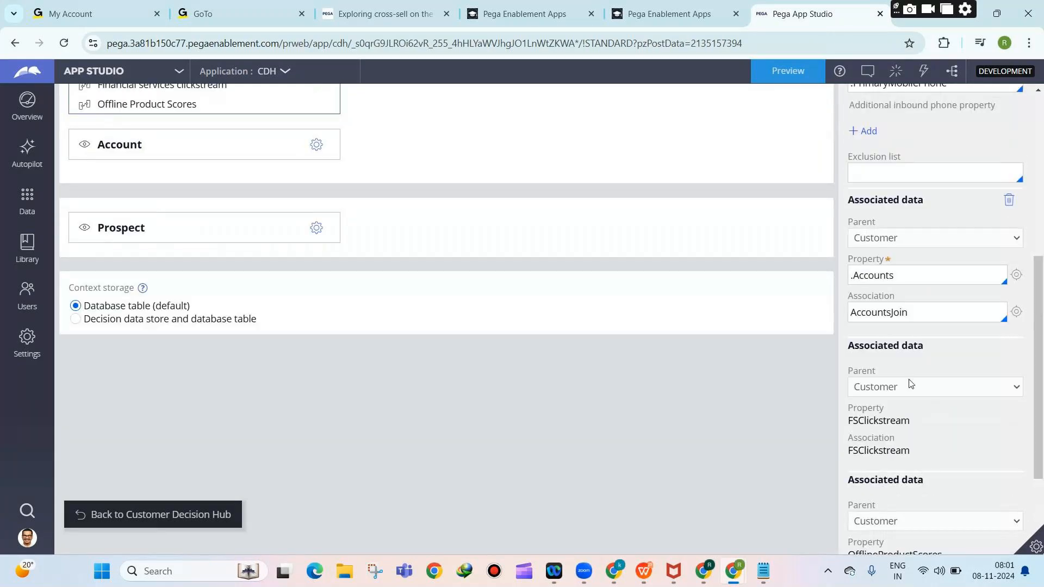
scroll(899, 396, up, 1)
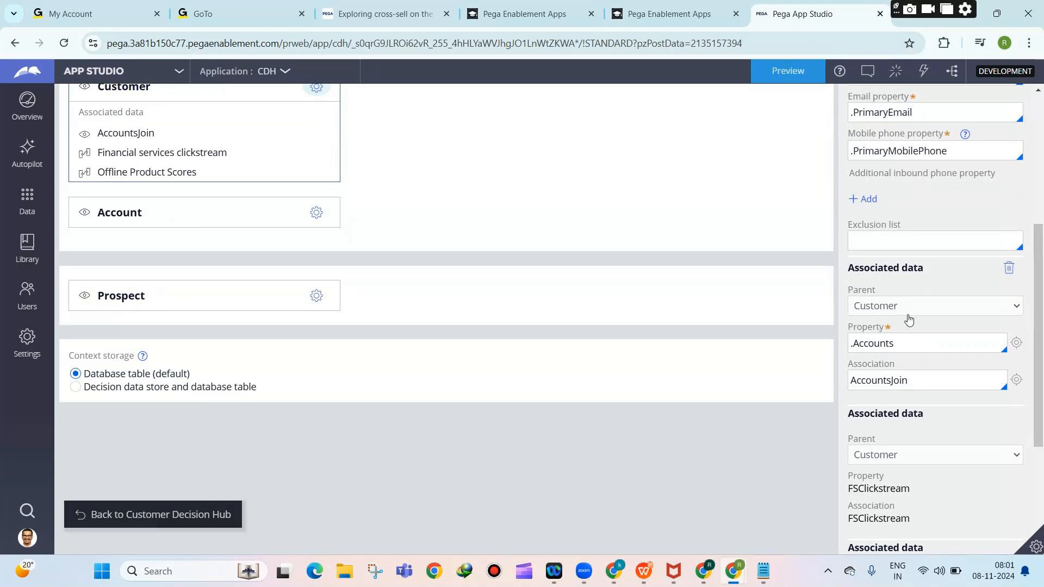
Open the AccountsJoin association definition behind the Accounts property.
double_click(857, 346)
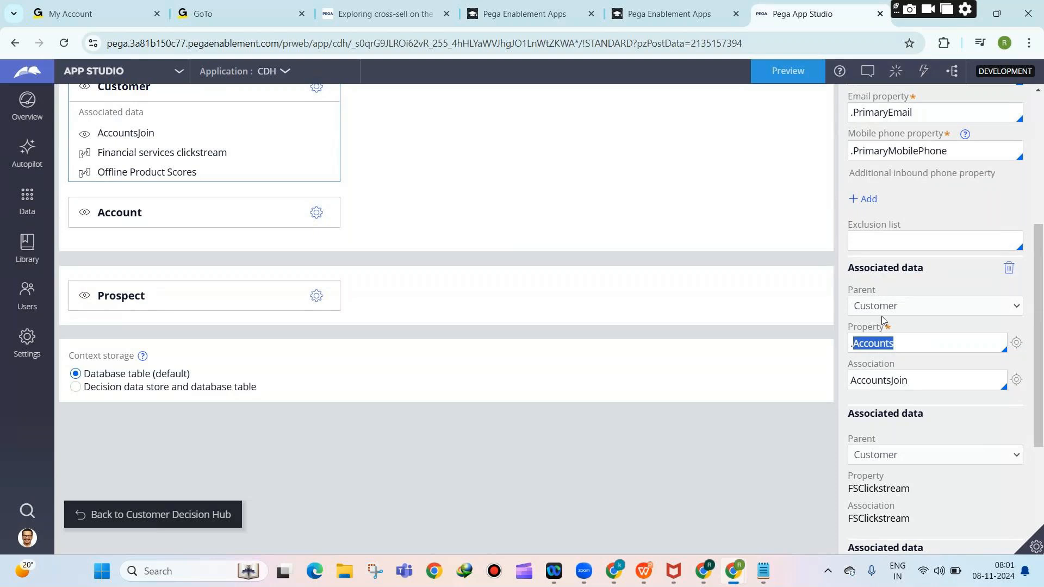
click(879, 382)
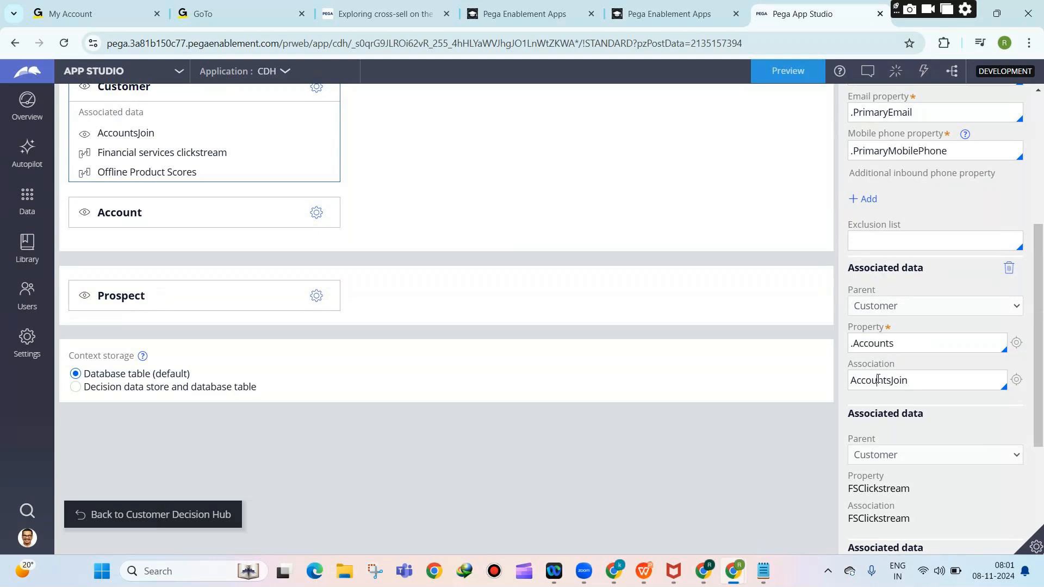
click(1017, 382)
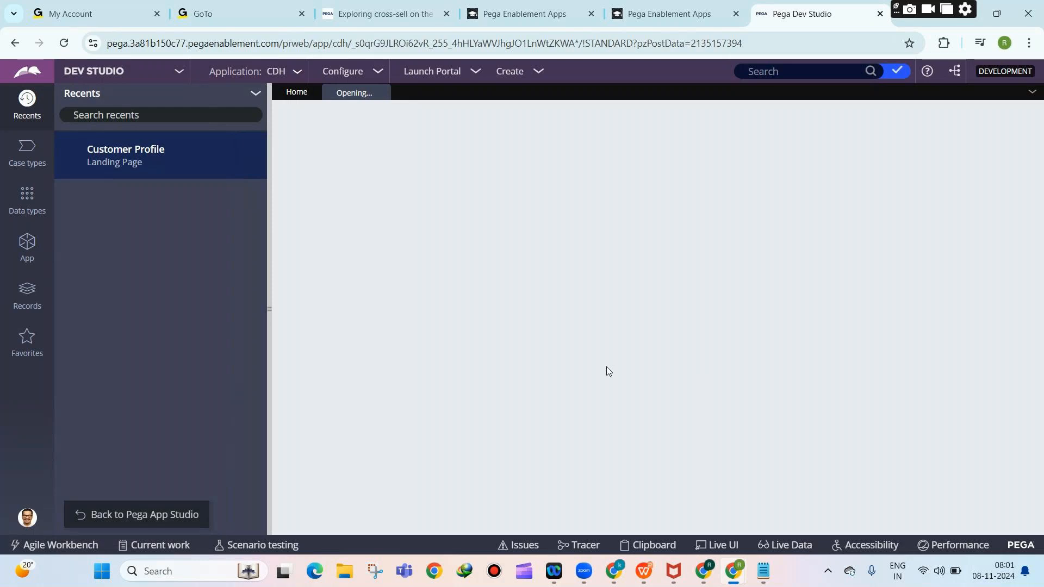
Hide the GoTo Meeting window and open the AccountsJoin class join's edit conditions.
mouse_move(736, 570)
click(738, 505)
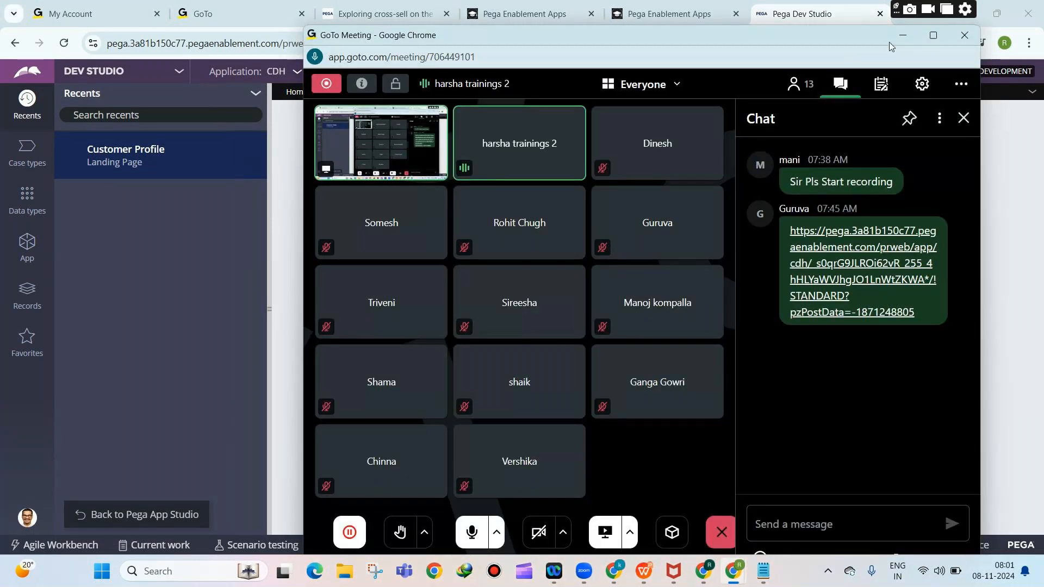
click(903, 35)
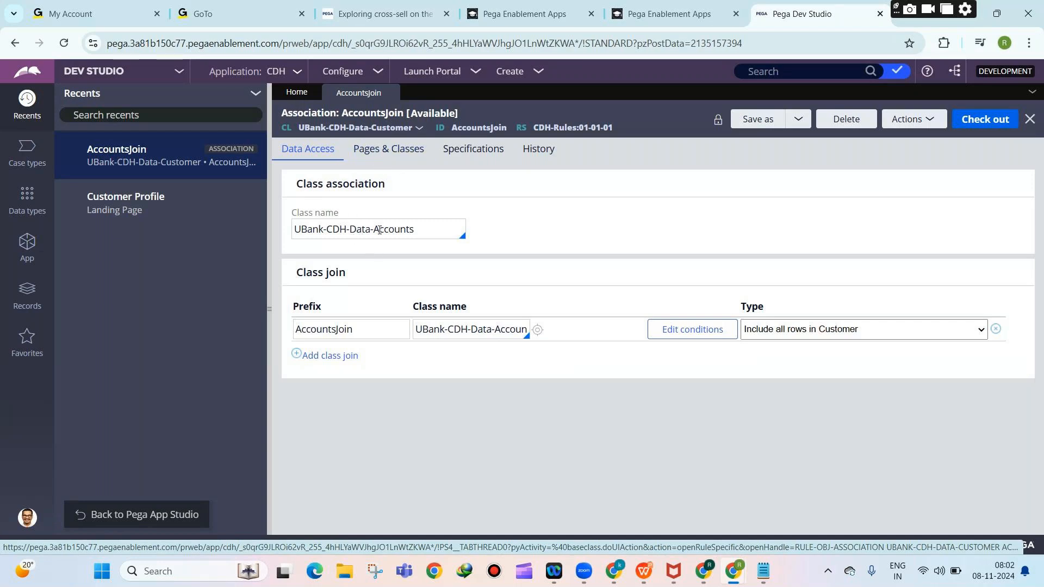
click(697, 334)
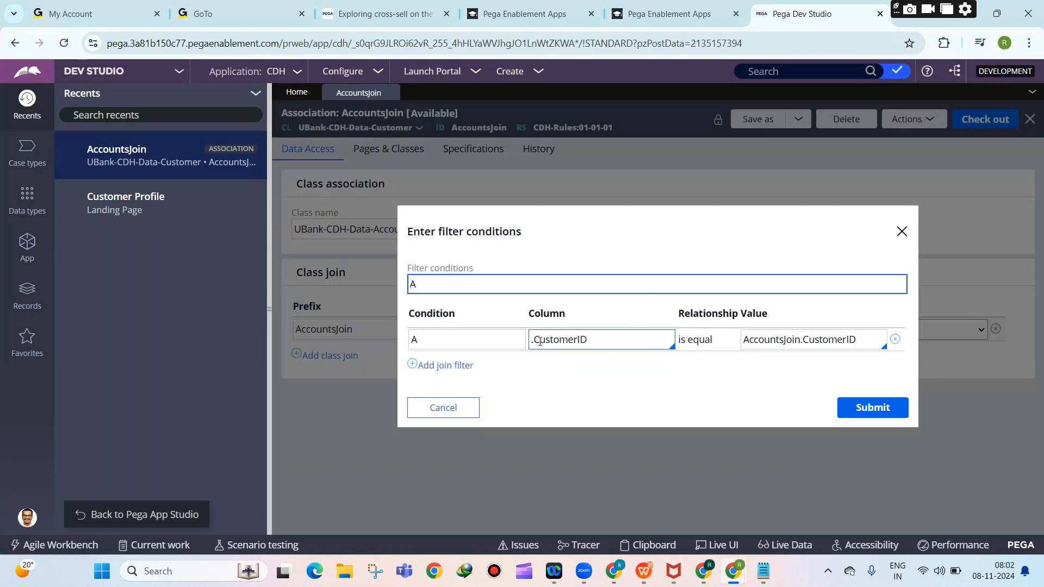
Inspect the .CustomerID = AccountsJoin.CustomerID filter condition, then cancel without changes.
click(539, 341)
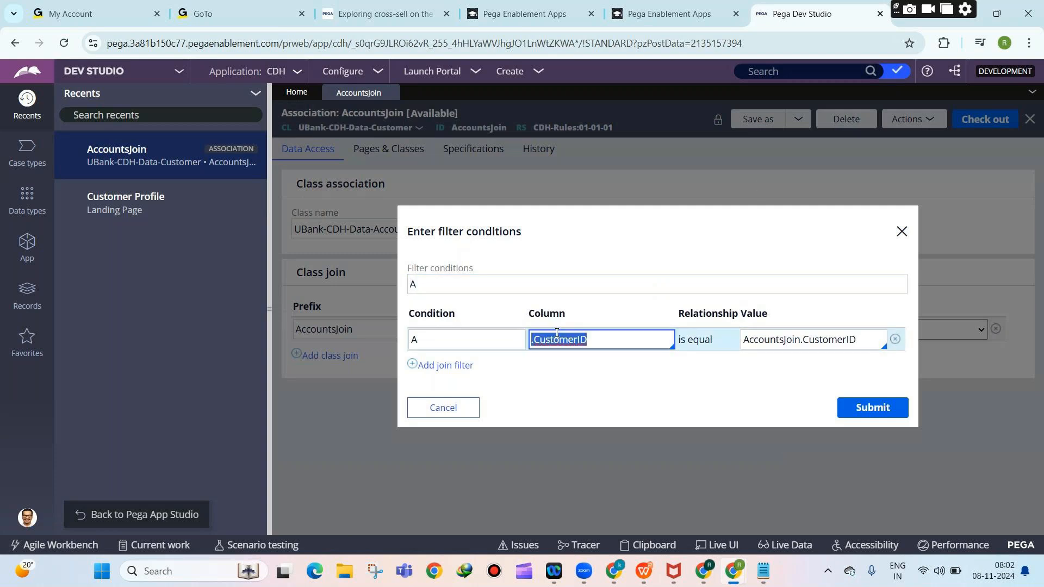
click(757, 340)
drag(743, 340, 856, 343)
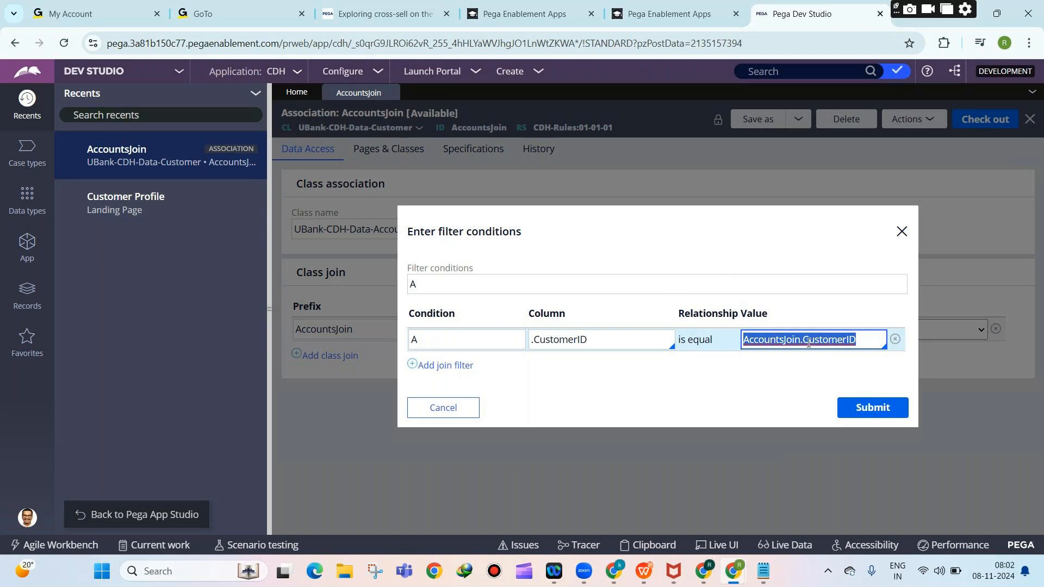
drag(802, 339, 870, 341)
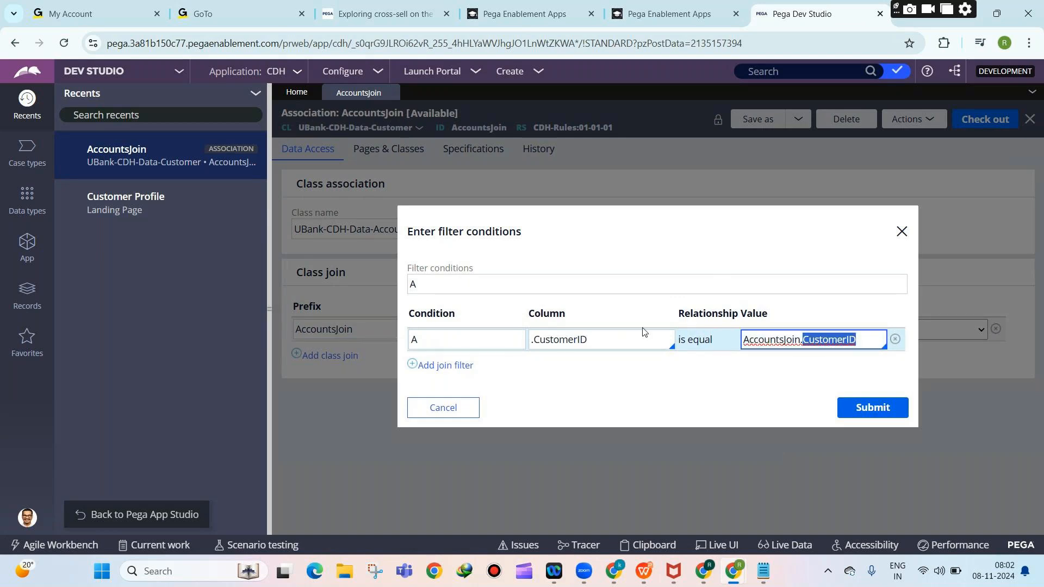
click(464, 413)
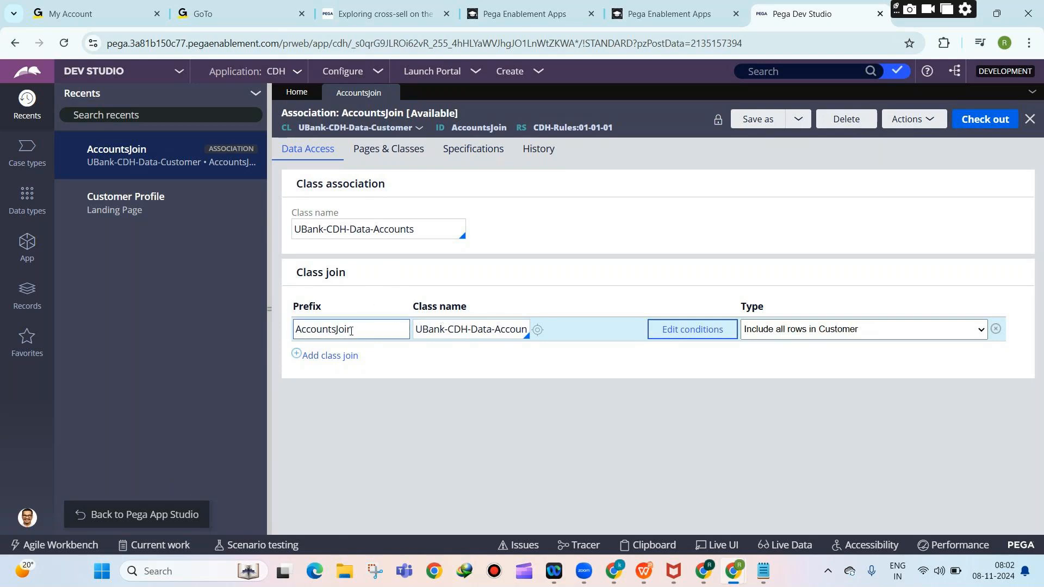
Return to App Studio to review associated data, then launch Customer Decision Hub from Dev Studio.
click(187, 511)
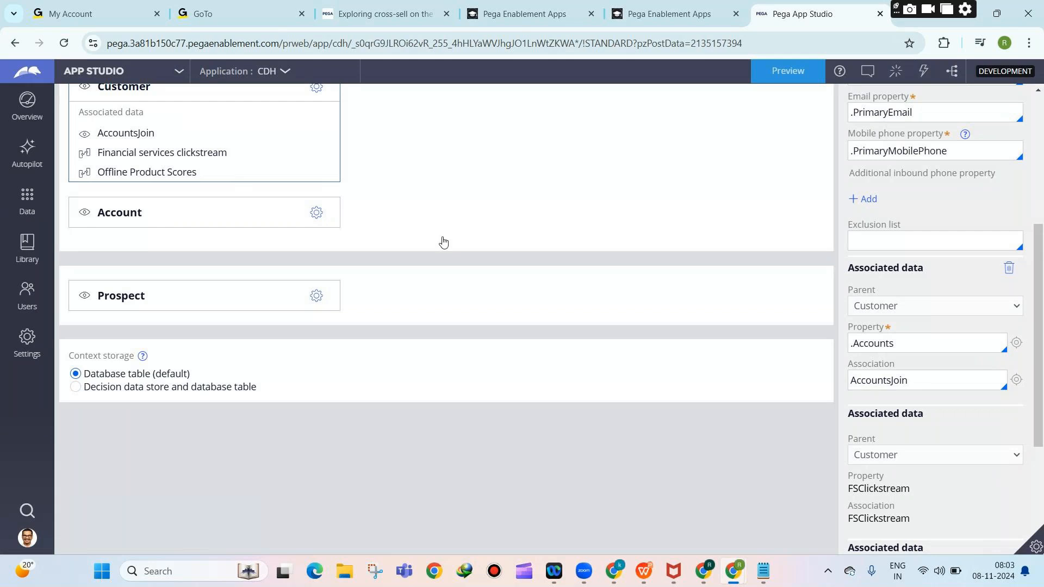
scroll(443, 233, down, 4)
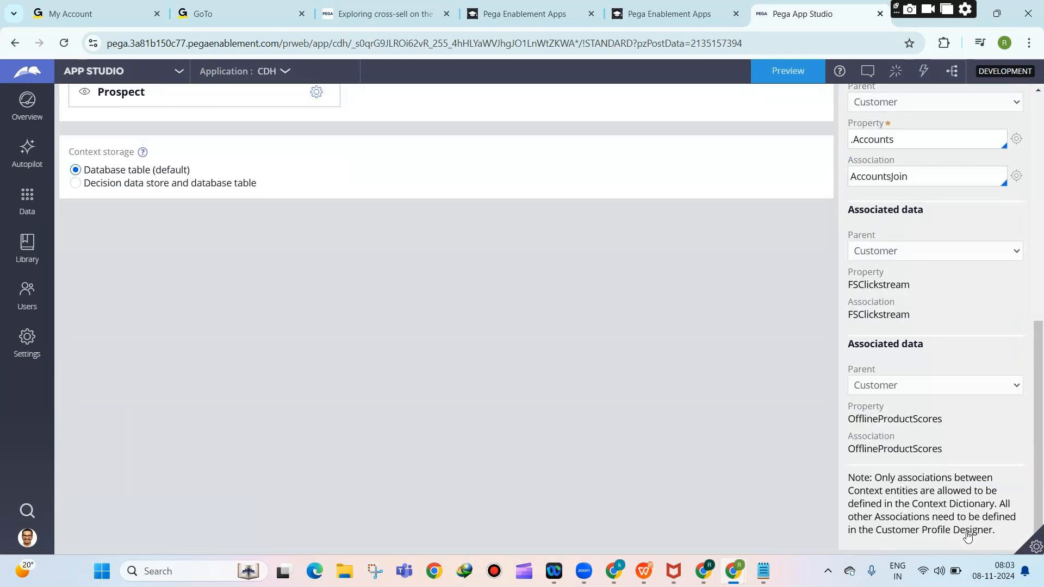
click(117, 76)
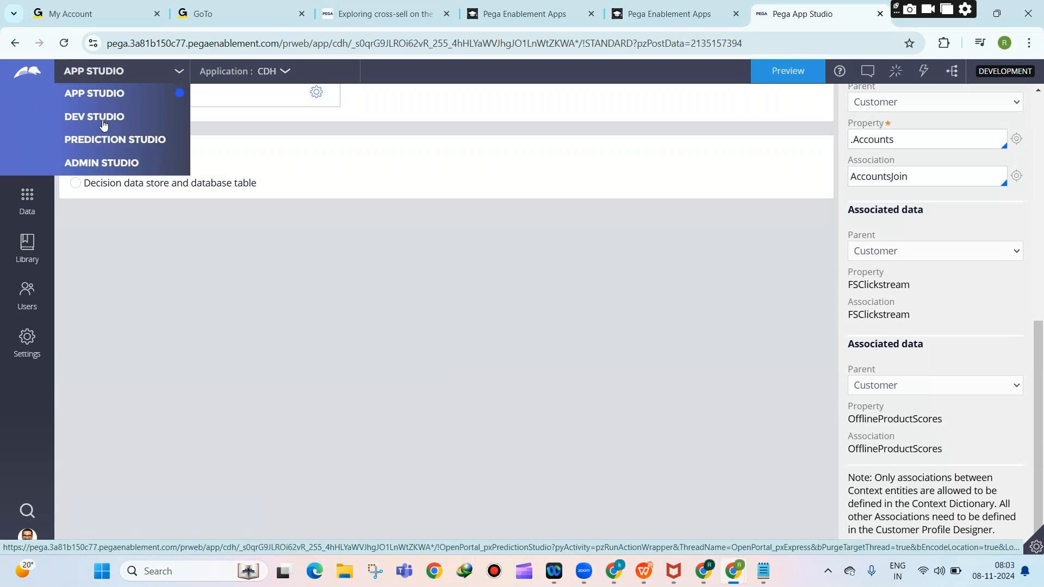
click(103, 123)
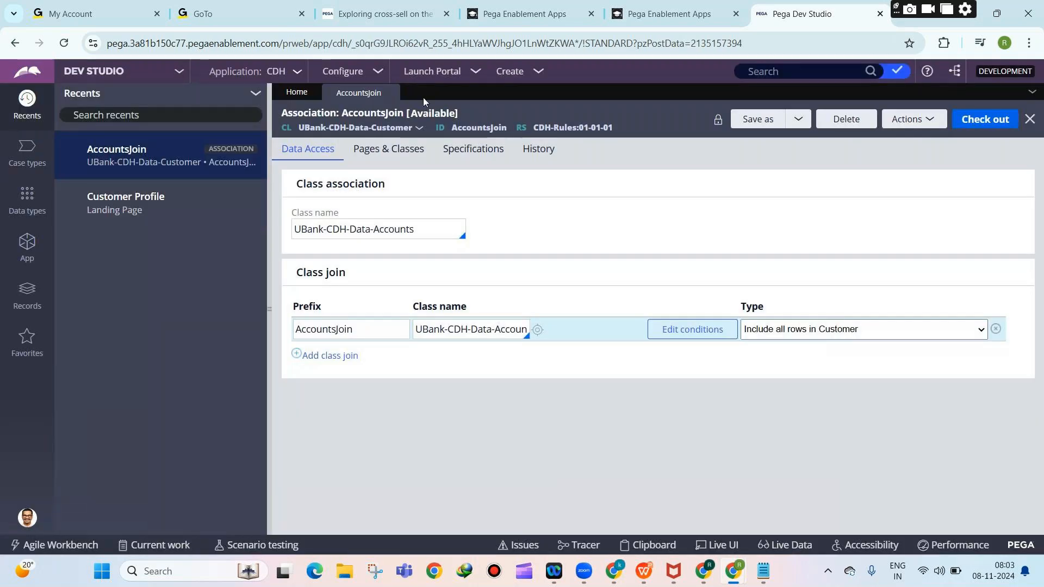
click(427, 72)
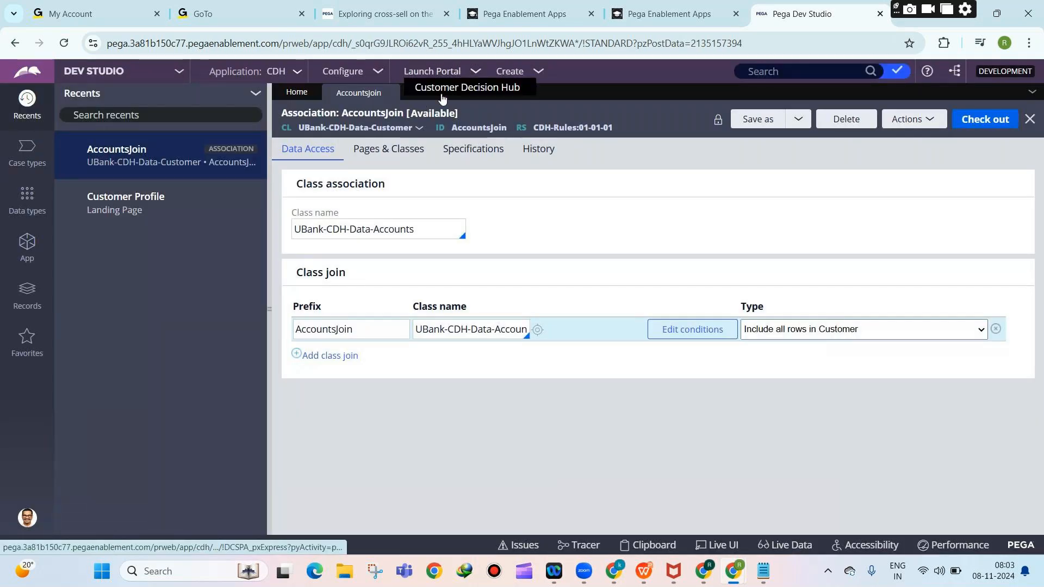
click(456, 86)
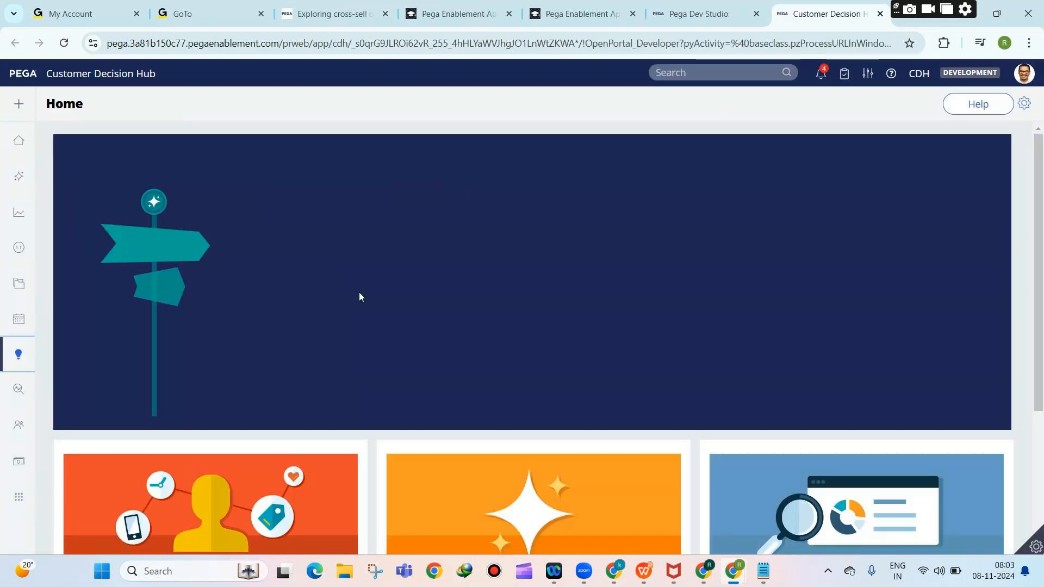
Open Data > Profile Designer and review the Customer context's associated data.
mouse_move(11, 366)
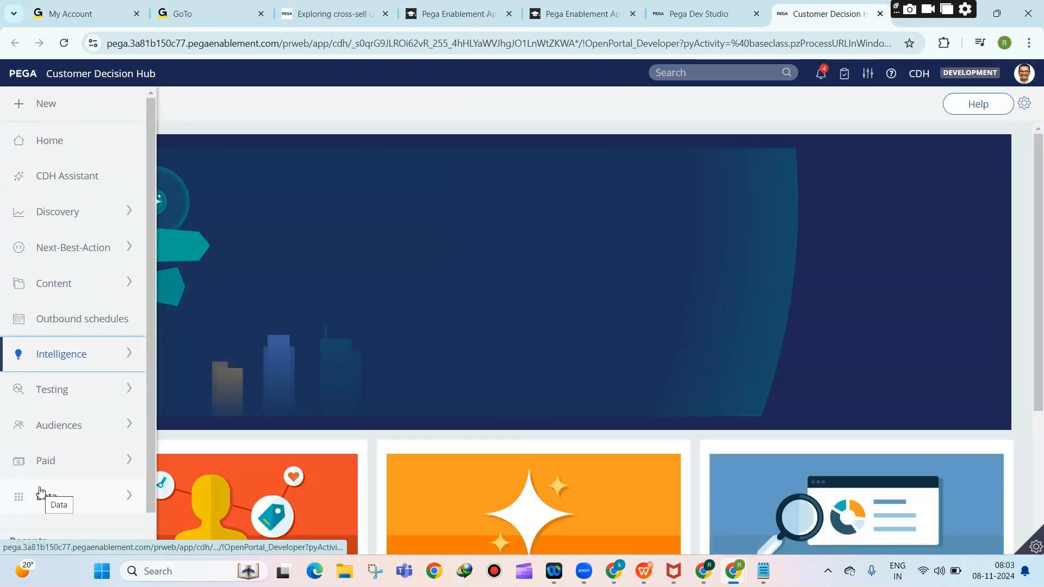
click(42, 495)
scroll(48, 407, down, 3)
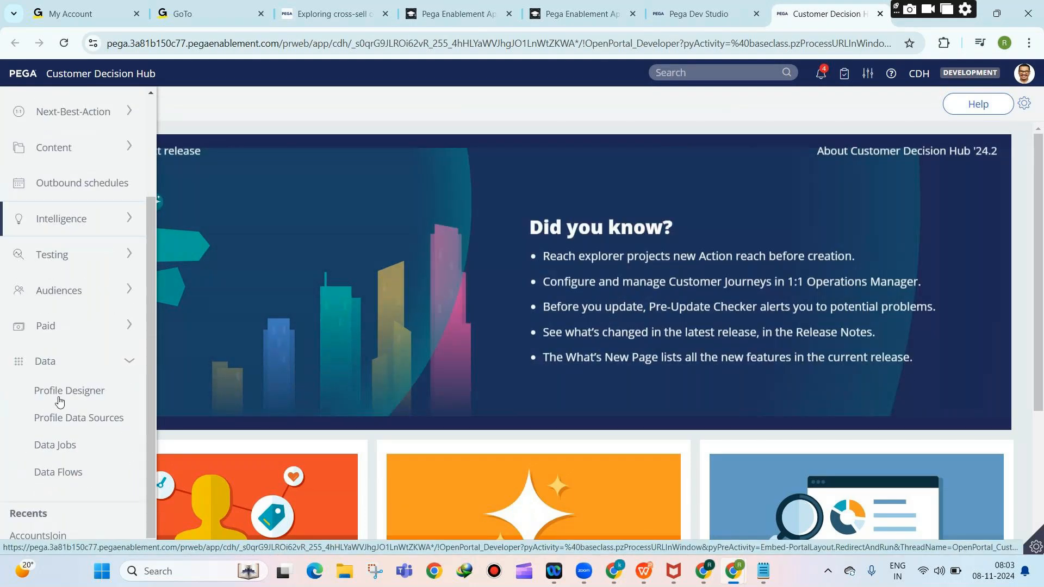
click(44, 392)
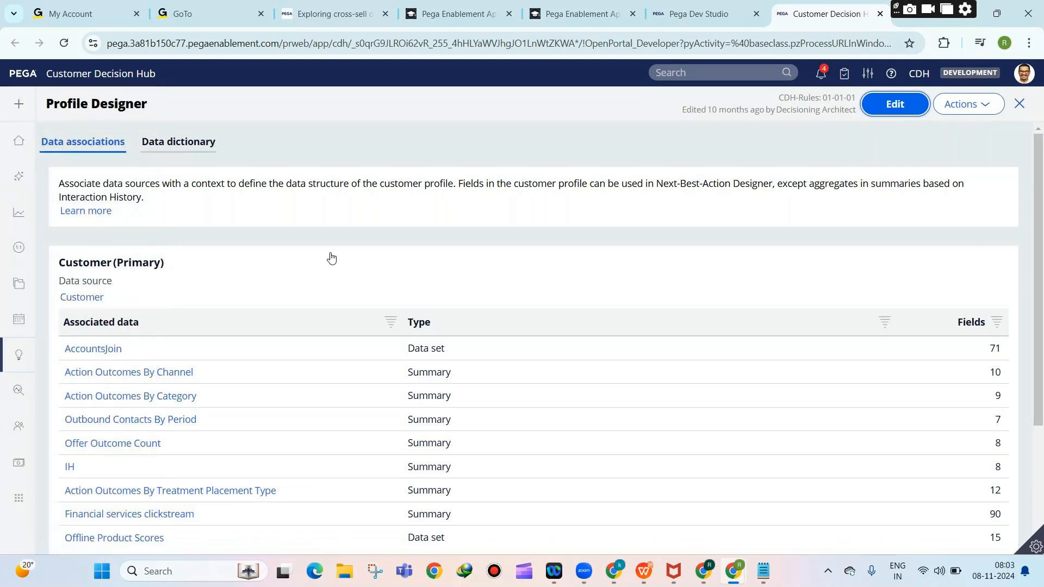
scroll(337, 357, down, 3)
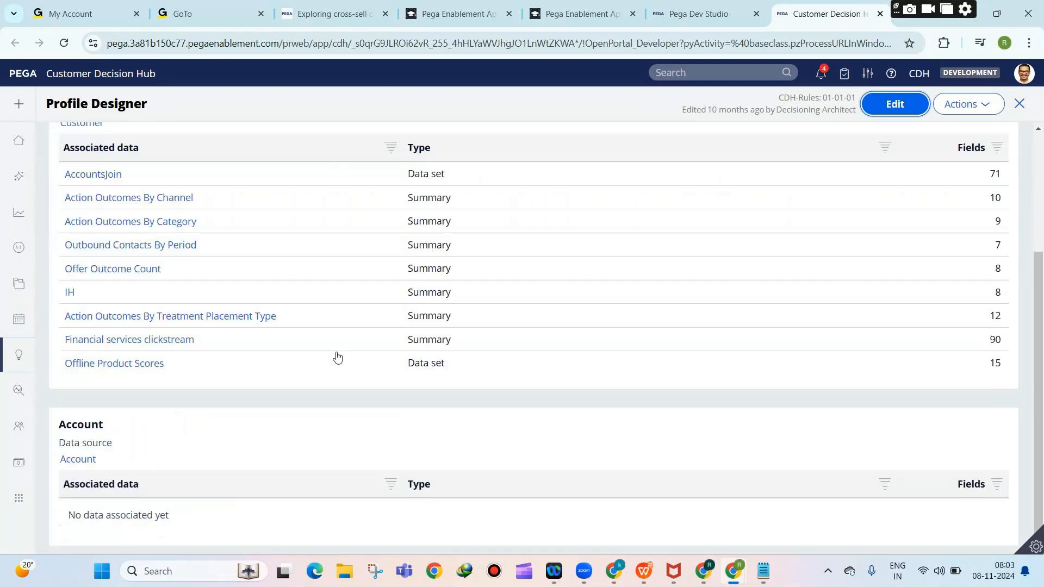
scroll(348, 359, up, 3)
scroll(359, 362, up, 1)
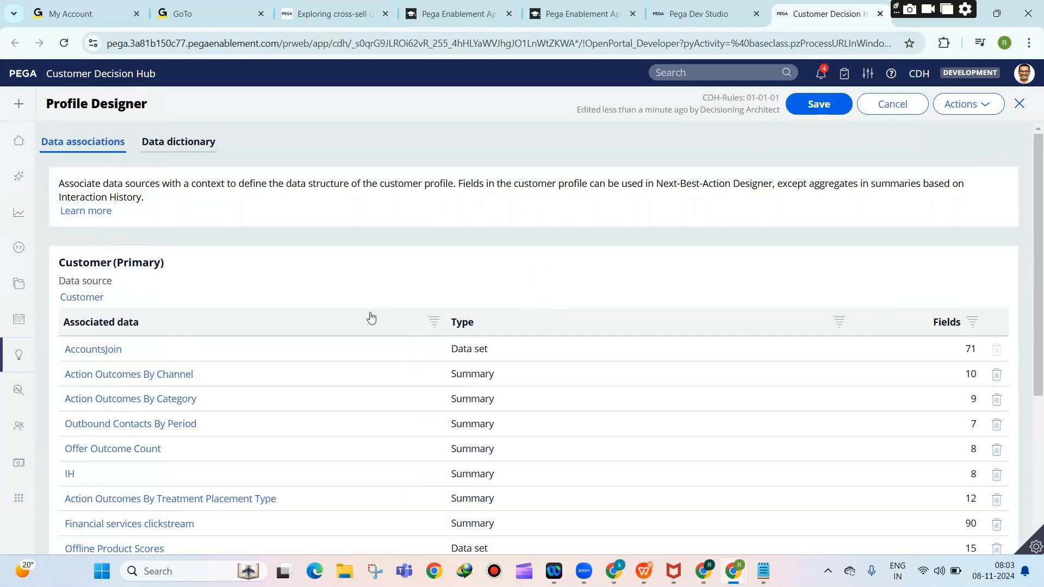
scroll(569, 294, down, 5)
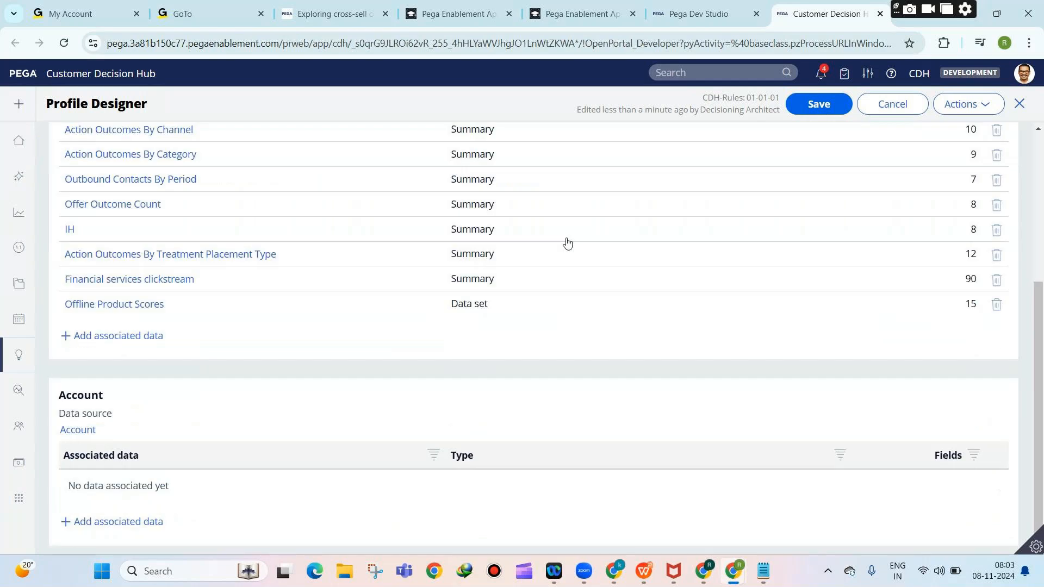
click(126, 523)
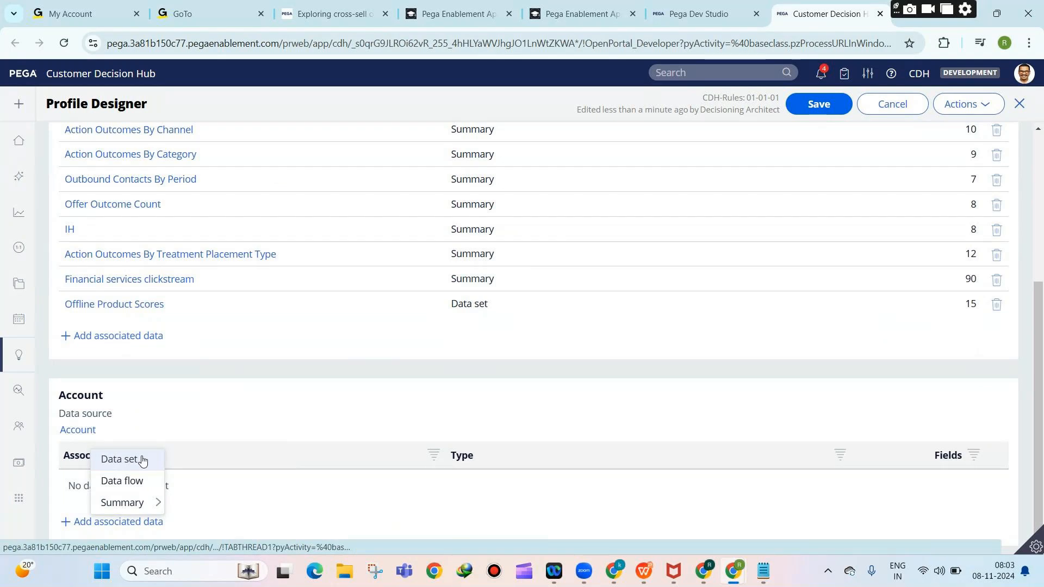
click(139, 466)
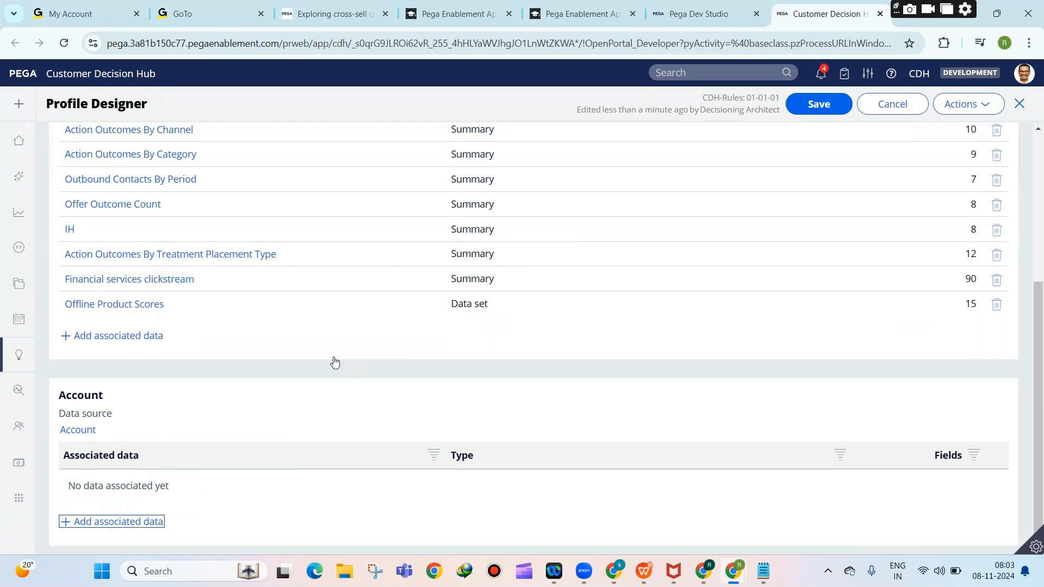
scroll(335, 362, up, 2)
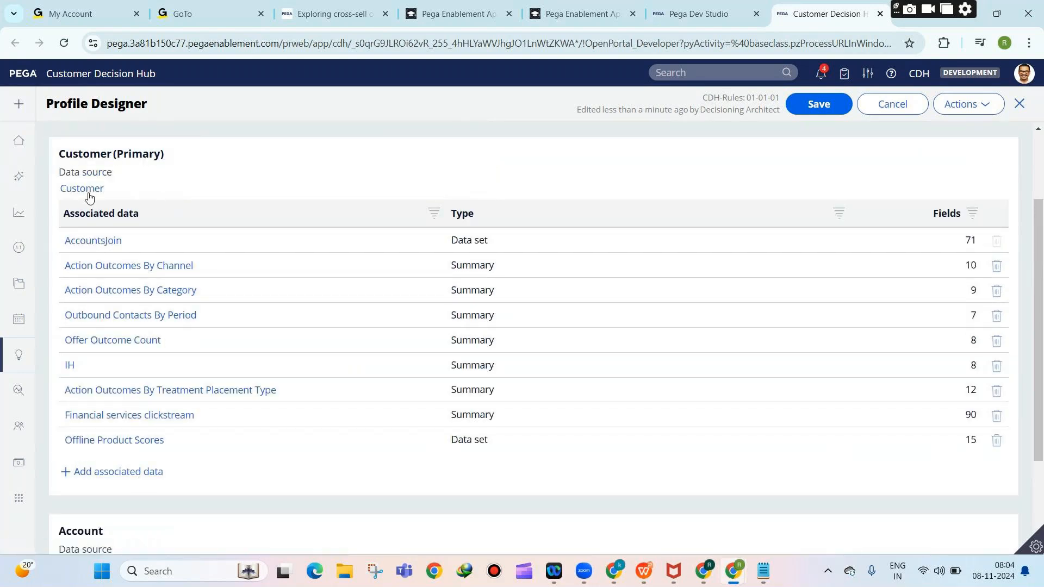
mouse_move(17, 465)
scroll(53, 470, down, 1)
click(158, 476)
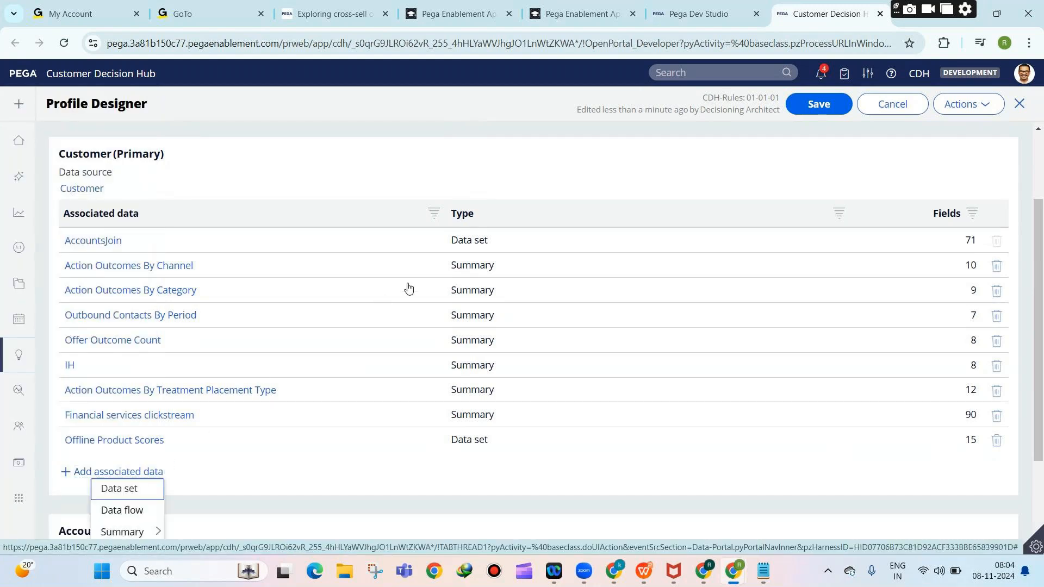
click(336, 154)
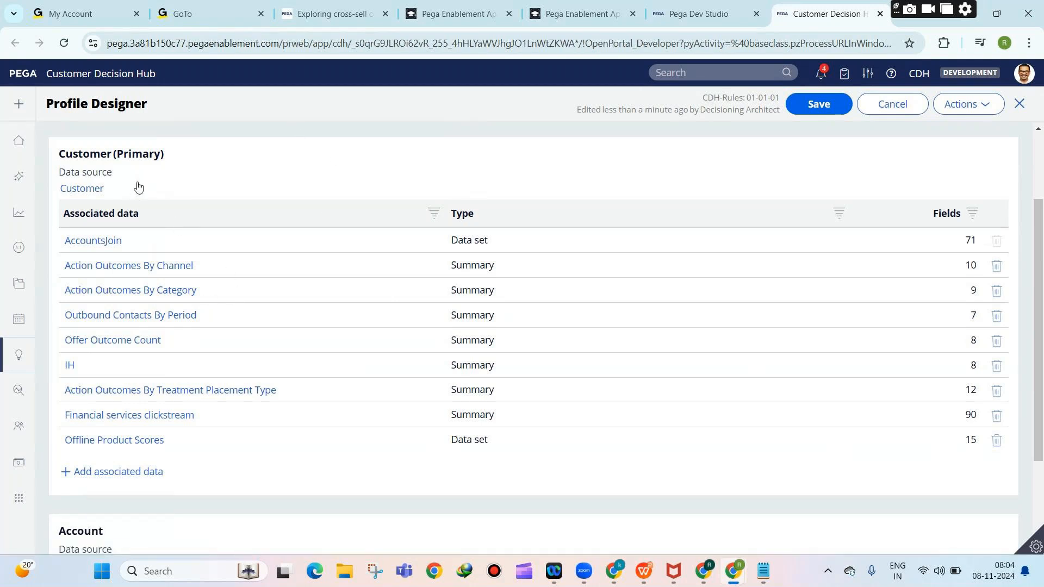
drag(118, 193, 61, 189)
click(97, 477)
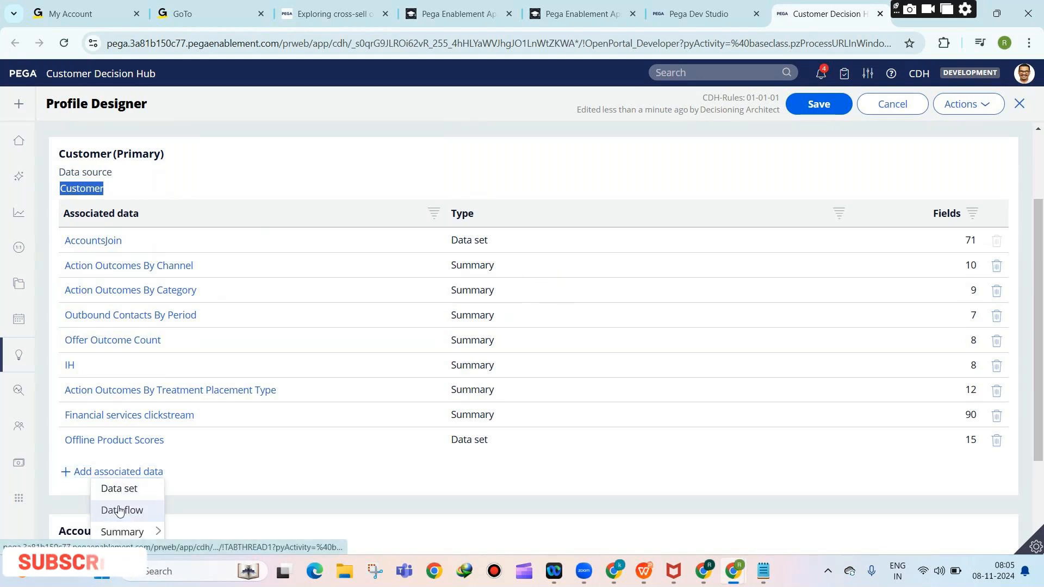
Cancel Profile Designer editing, leaving the Customer associations like AccountsJoin unchanged.
mouse_move(121, 532)
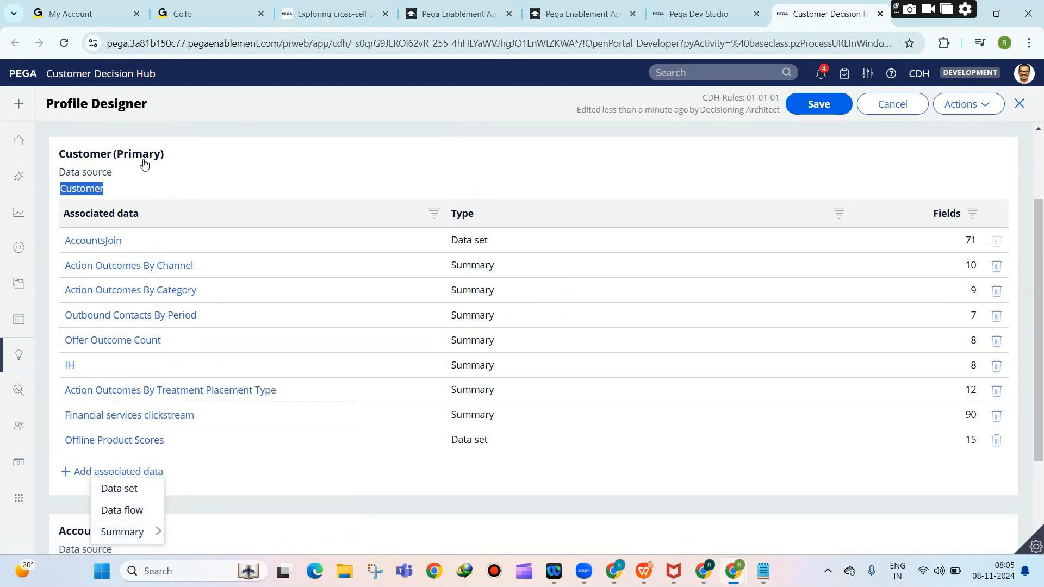
click(894, 105)
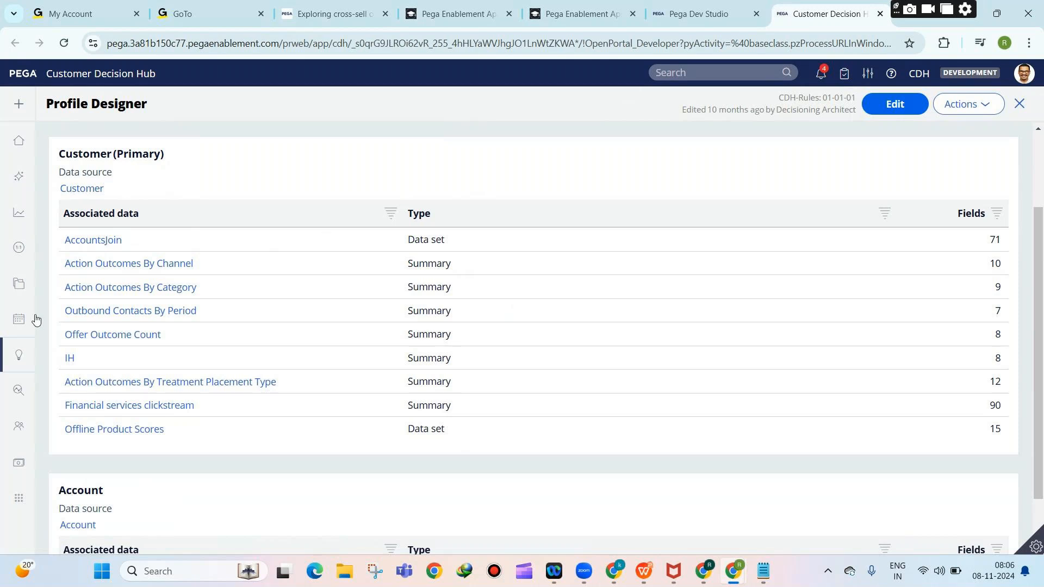
mouse_move(3, 344)
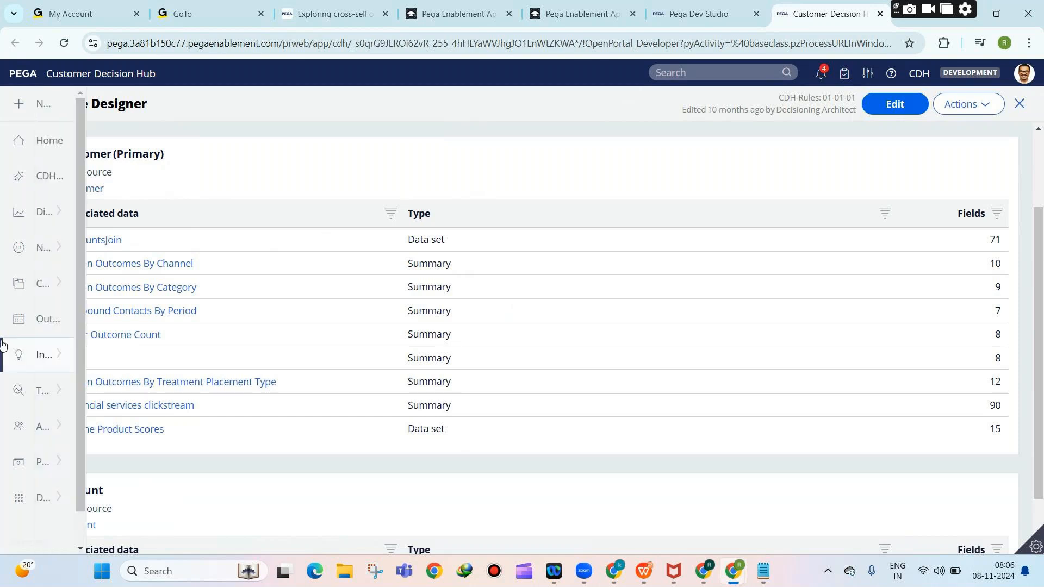
Open Intelligence > Prediction Studio, then switch to Dev Studio and on to App Studio.
click(33, 348)
click(64, 386)
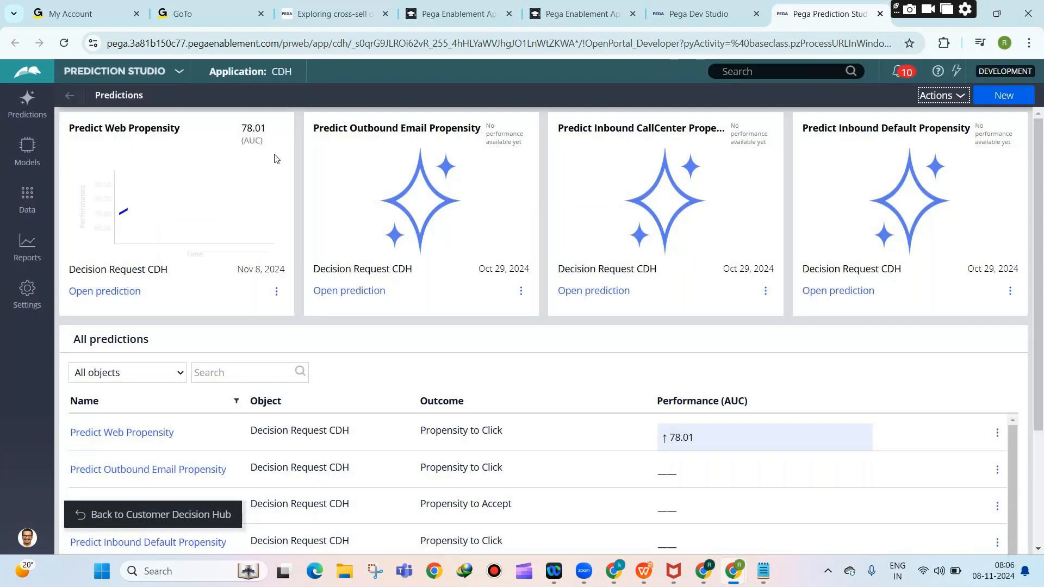
click(115, 71)
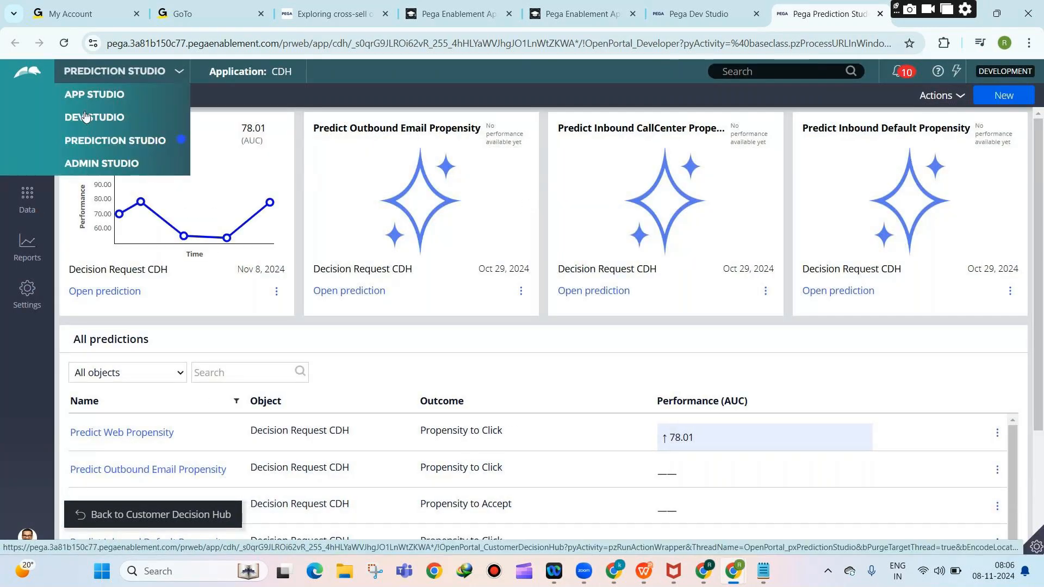
click(86, 116)
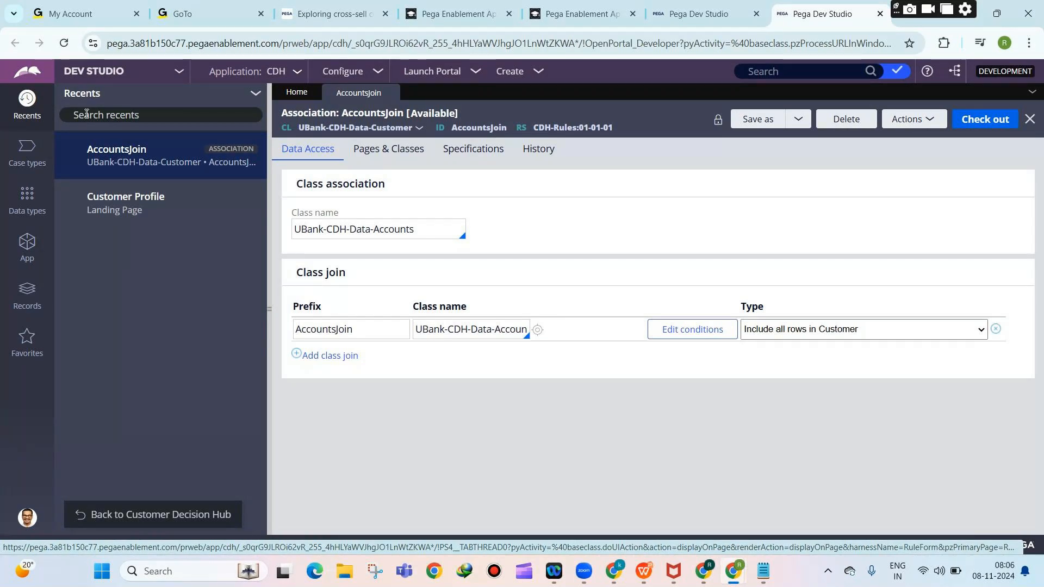
click(95, 70)
click(103, 123)
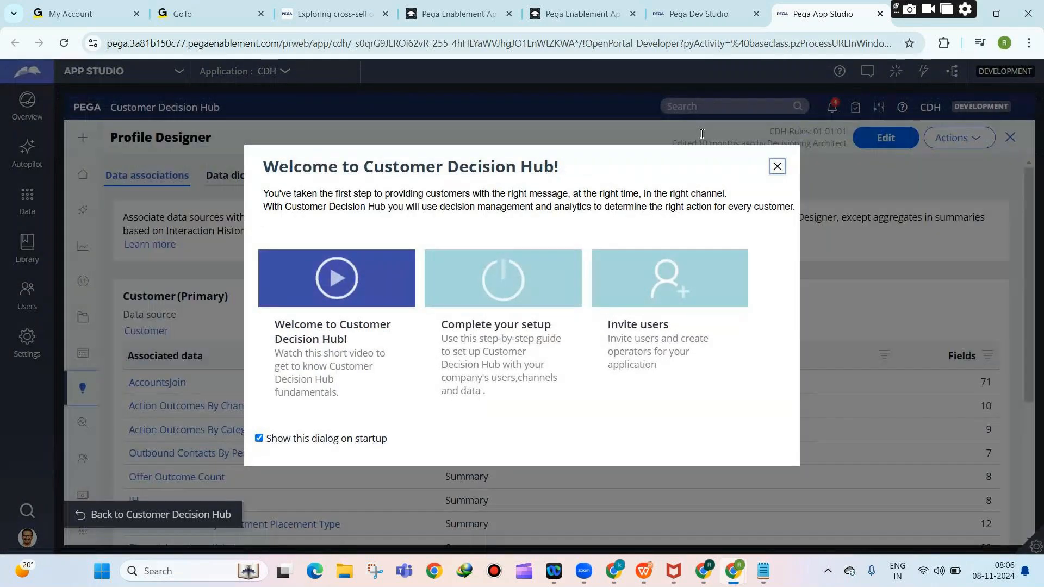
click(777, 166)
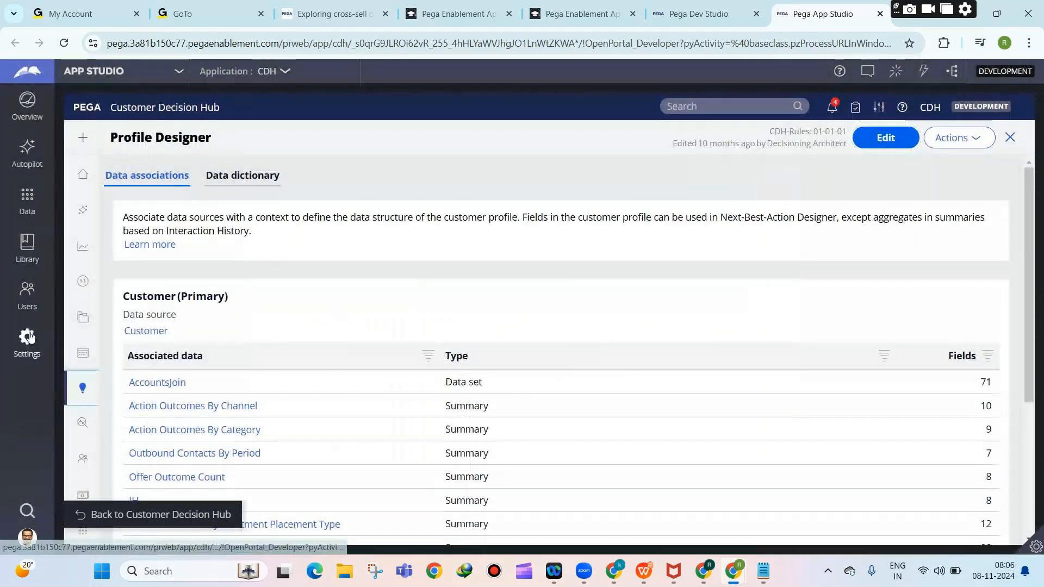
click(28, 337)
click(98, 199)
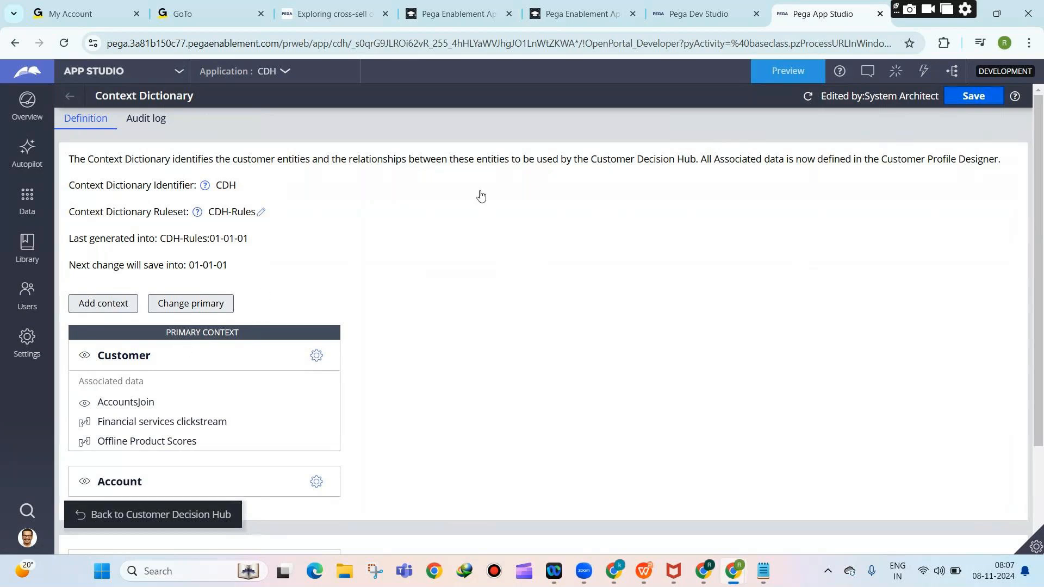
click(317, 357)
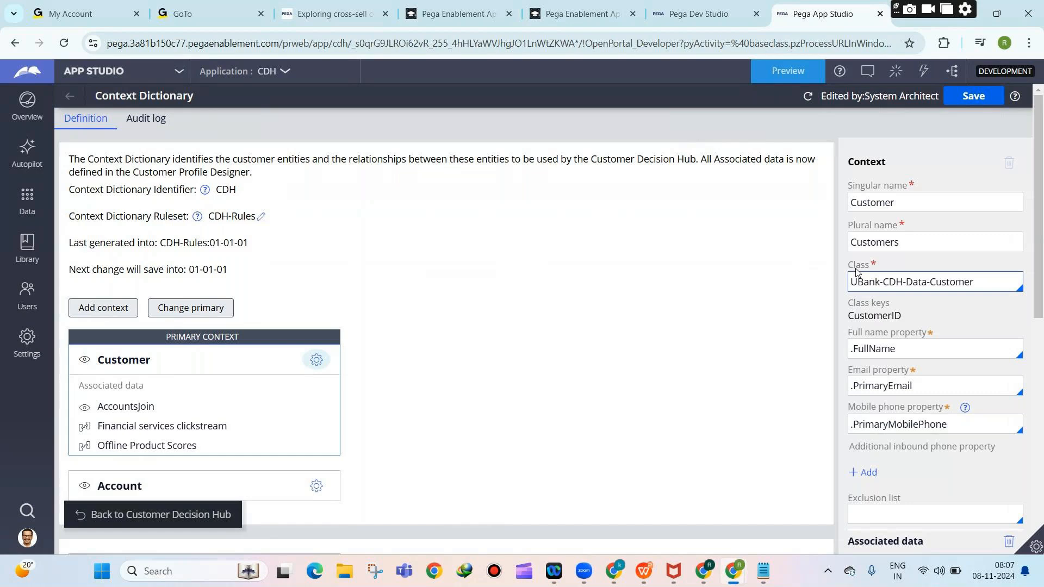
double_click(887, 279)
triple_click(904, 278)
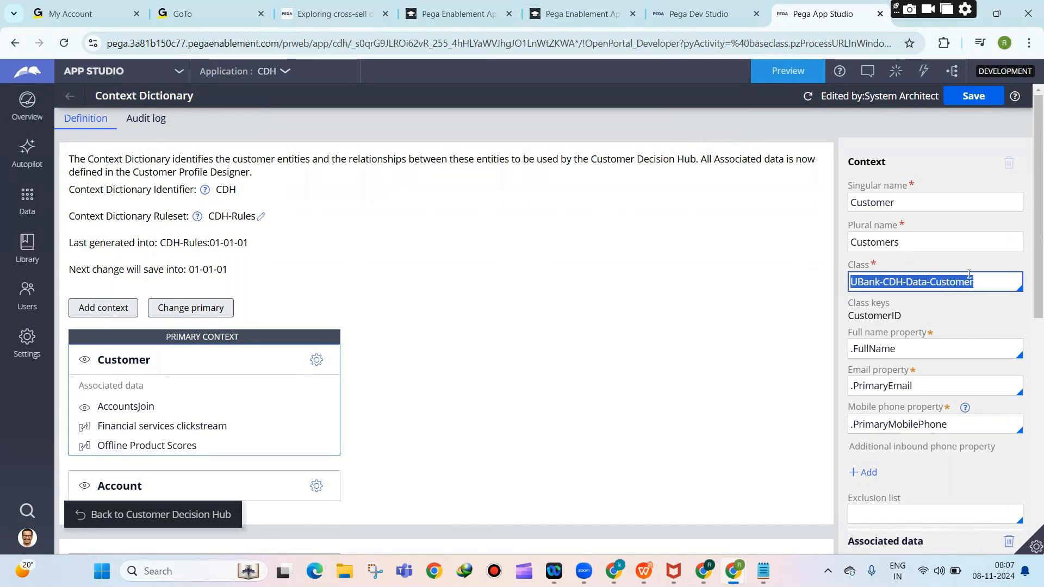
click(921, 380)
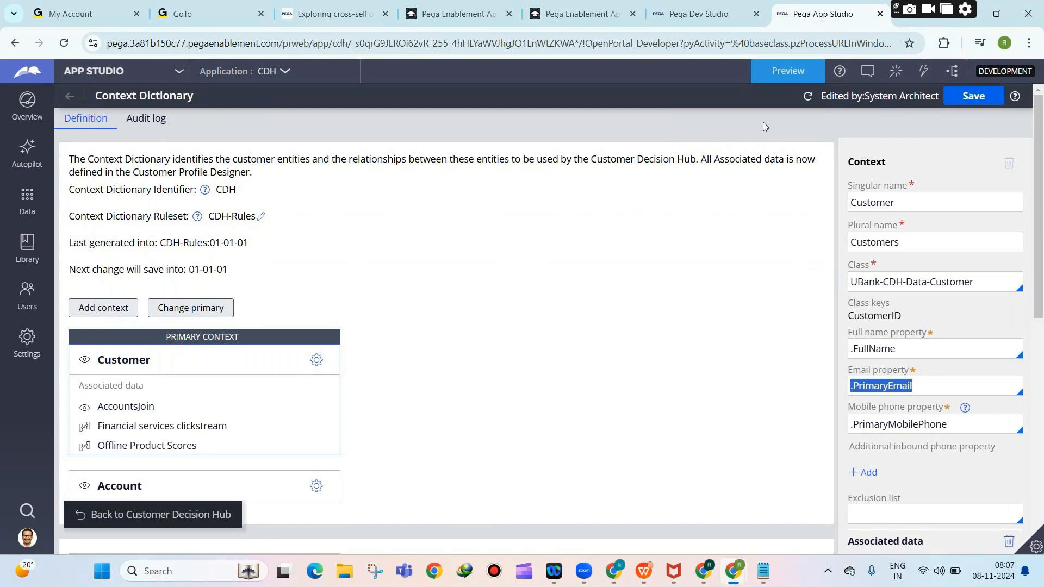
triple_click(897, 287)
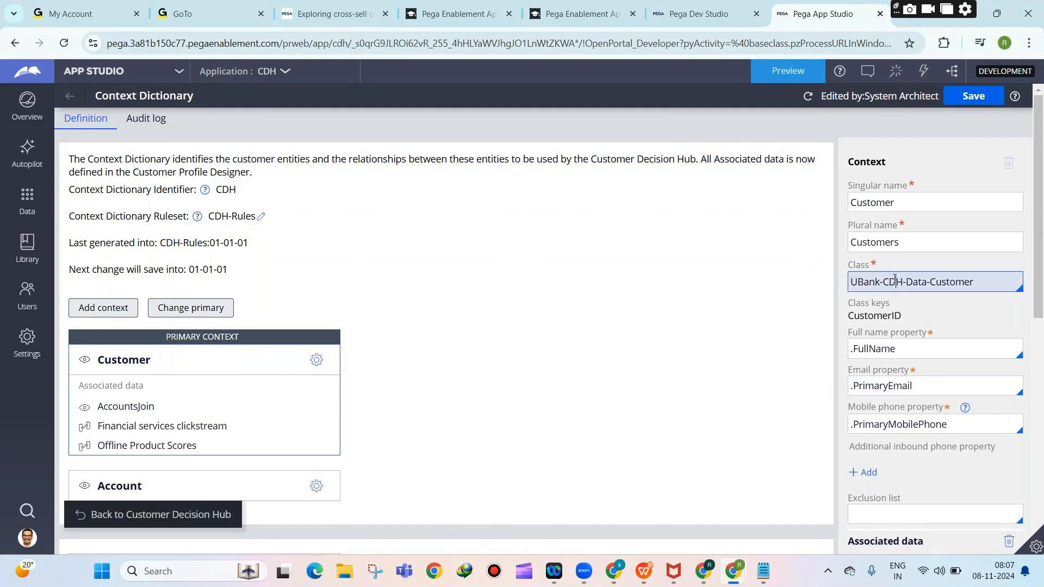
click(895, 422)
double_click(895, 422)
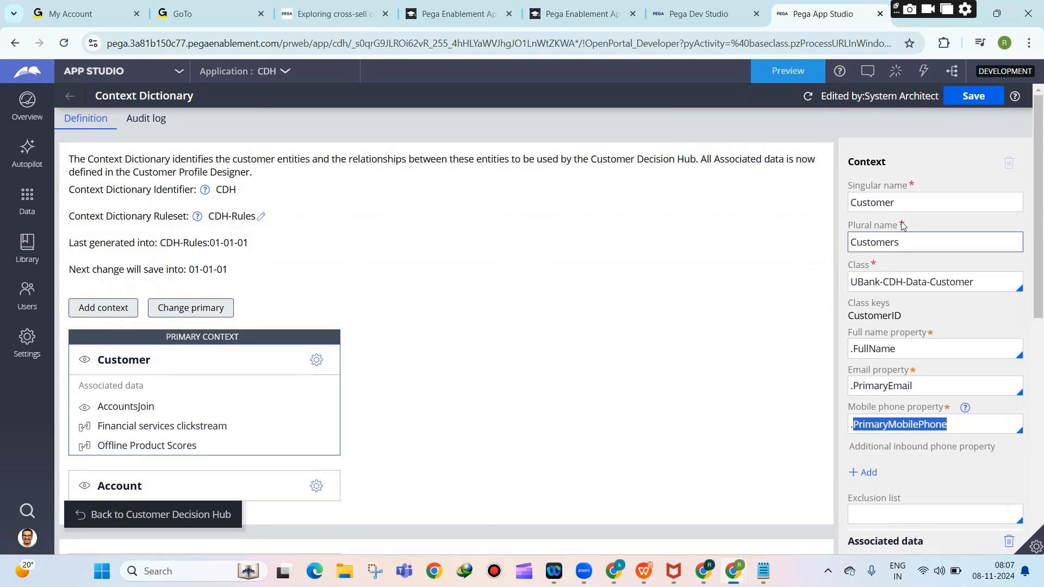
scroll(901, 242, down, 5)
scroll(898, 314, up, 5)
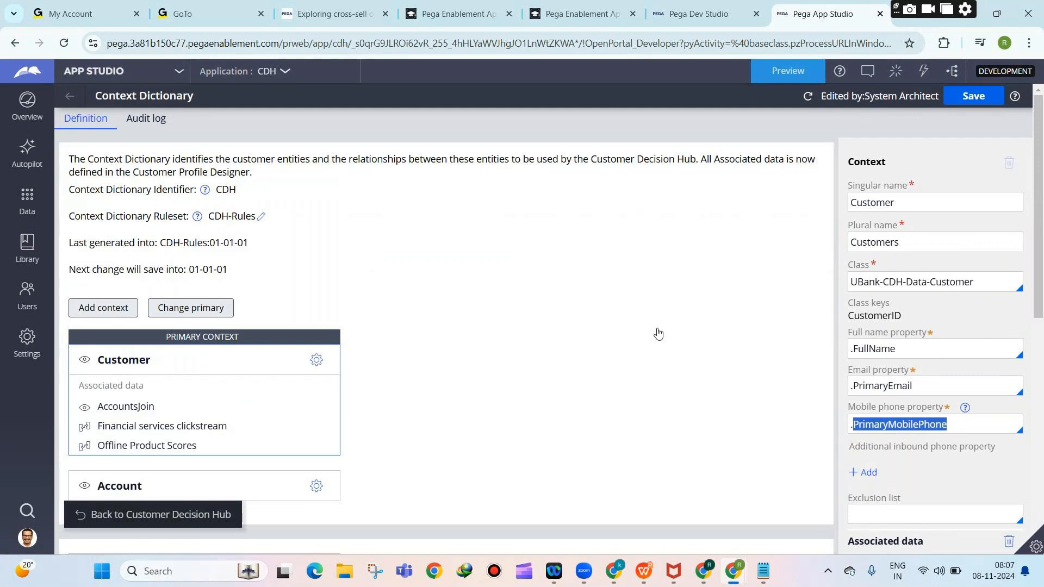
scroll(580, 273, down, 3)
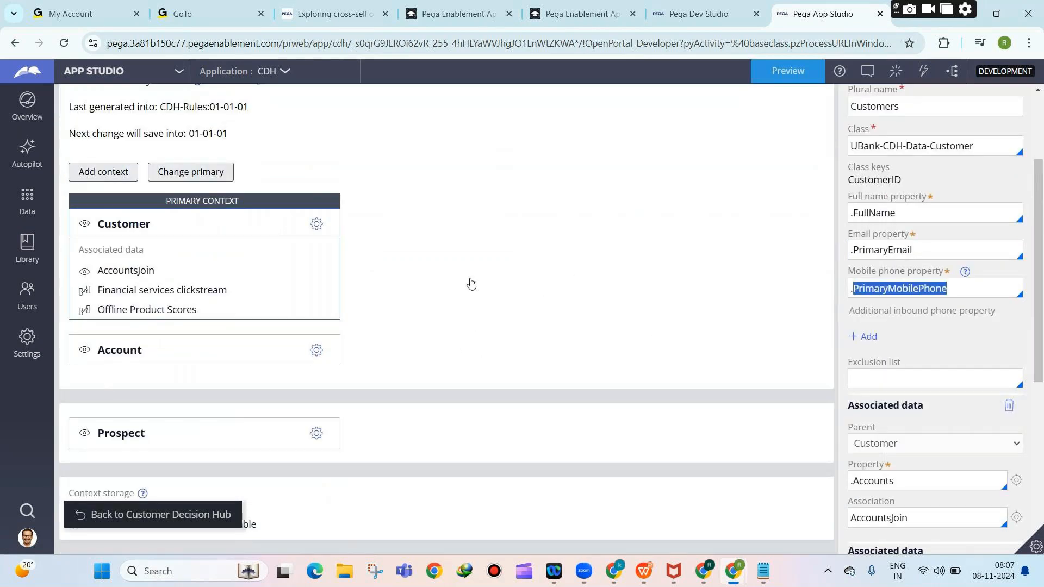
scroll(471, 284, up, 1)
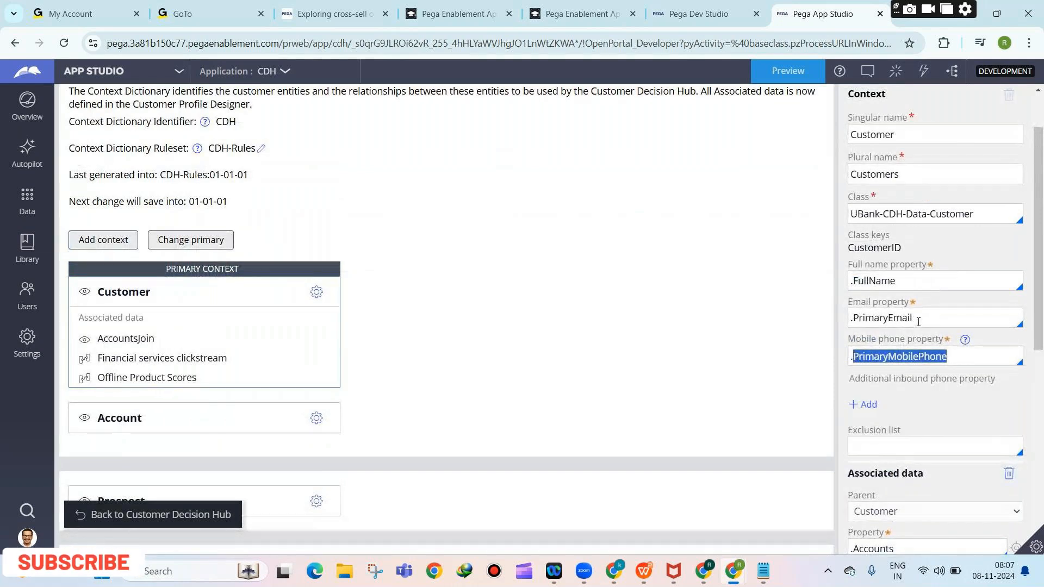
scroll(641, 296, down, 4)
scroll(661, 345, up, 3)
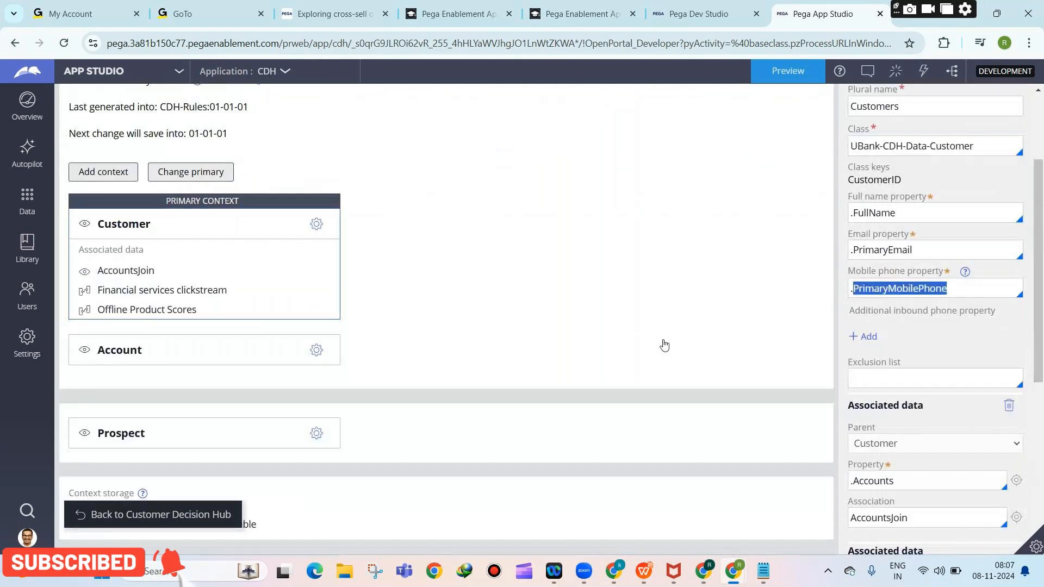
scroll(617, 316, up, 2)
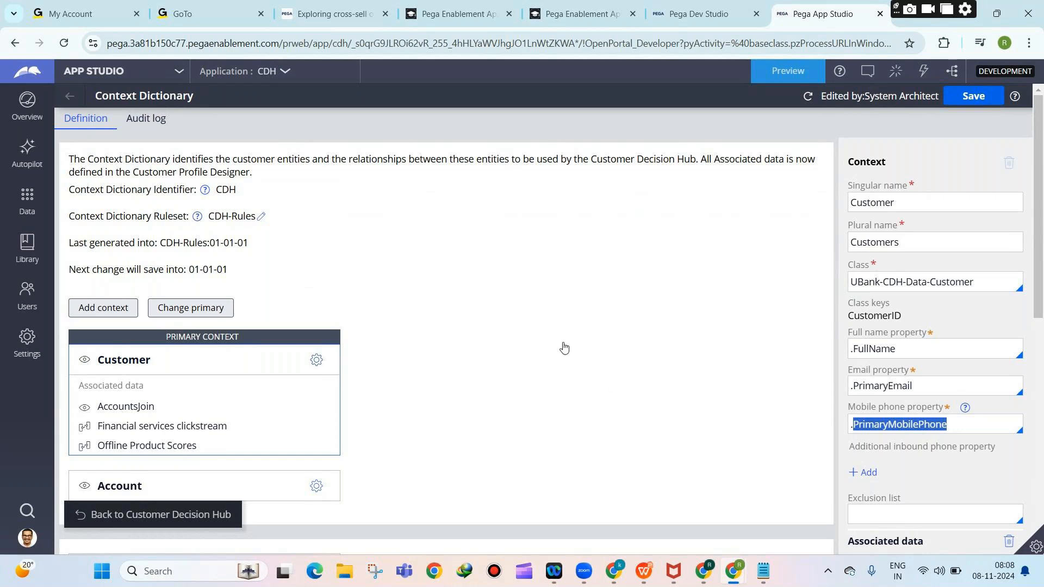
click(117, 76)
click(43, 114)
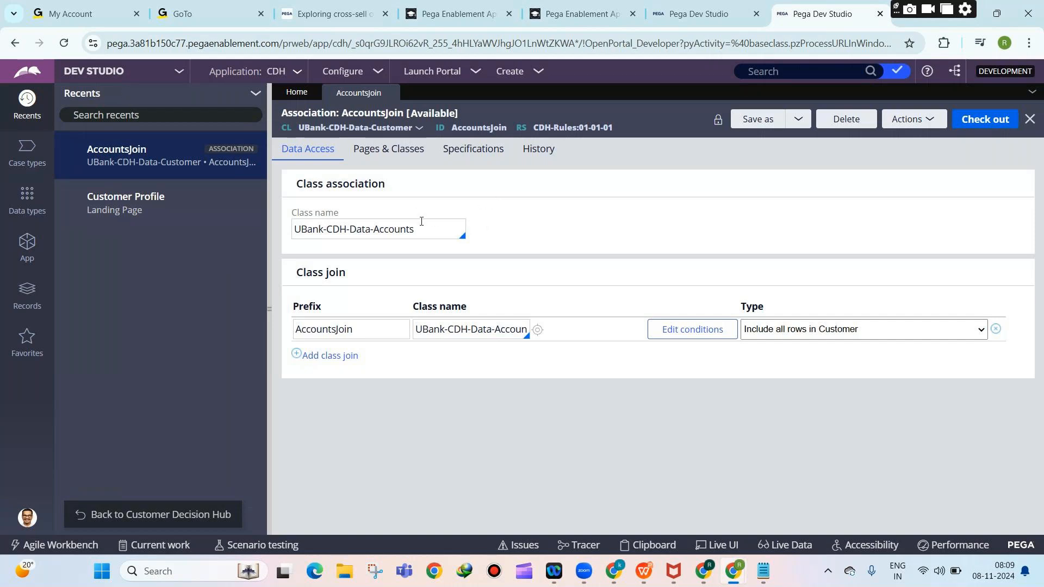
click(107, 77)
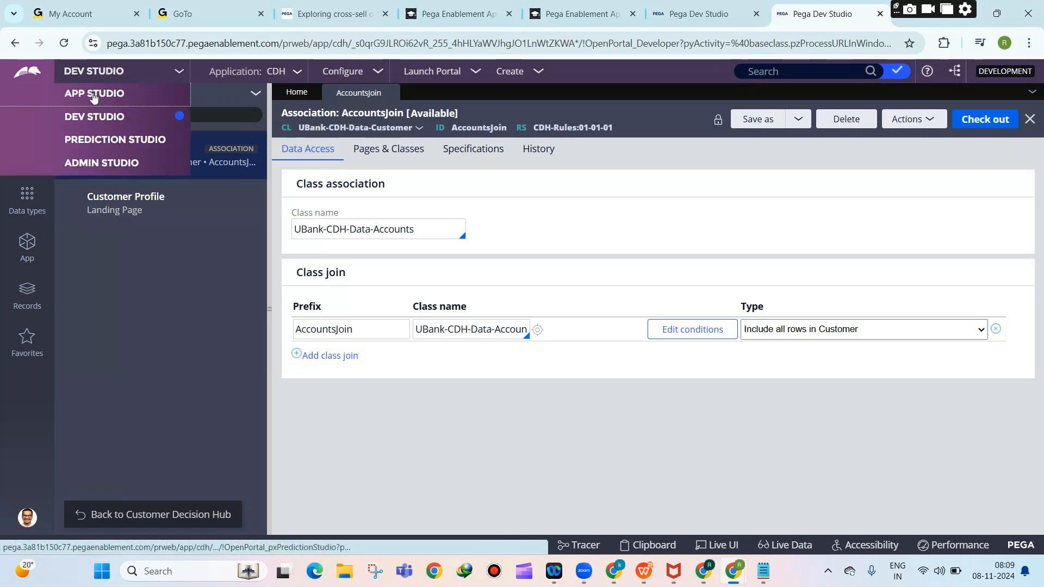
click(97, 136)
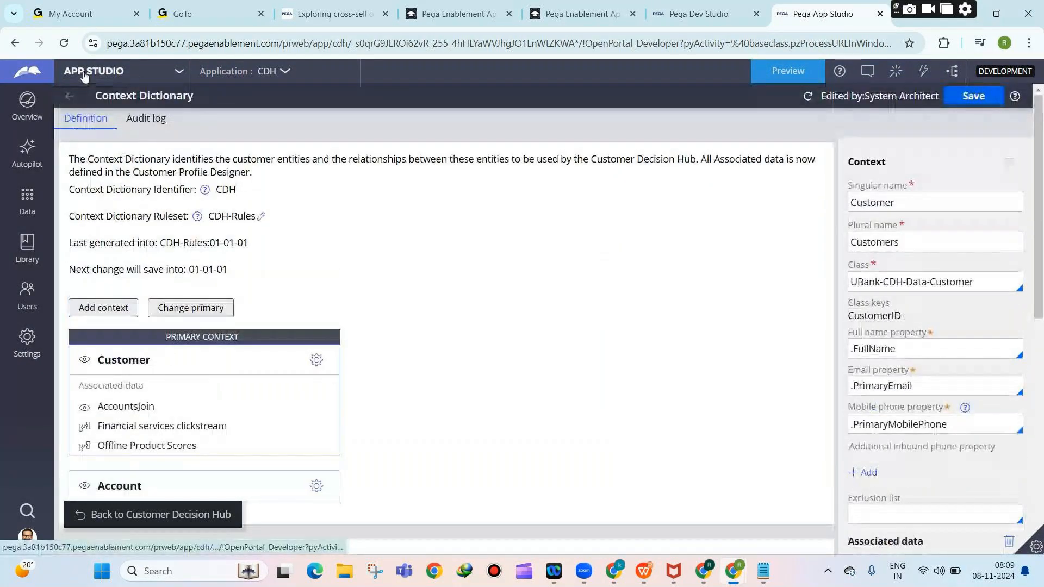
click(101, 73)
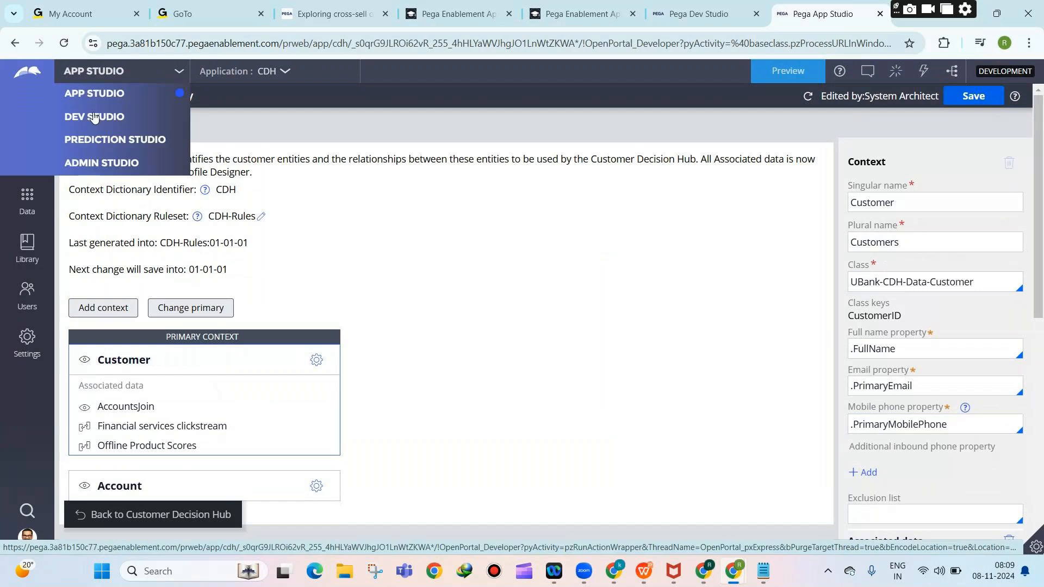
click(93, 112)
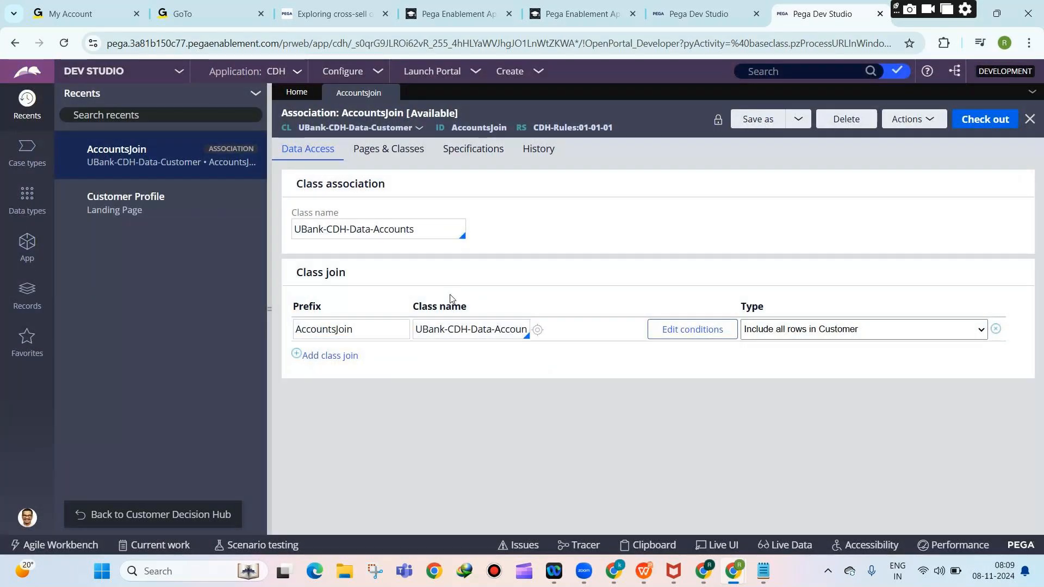
click(111, 72)
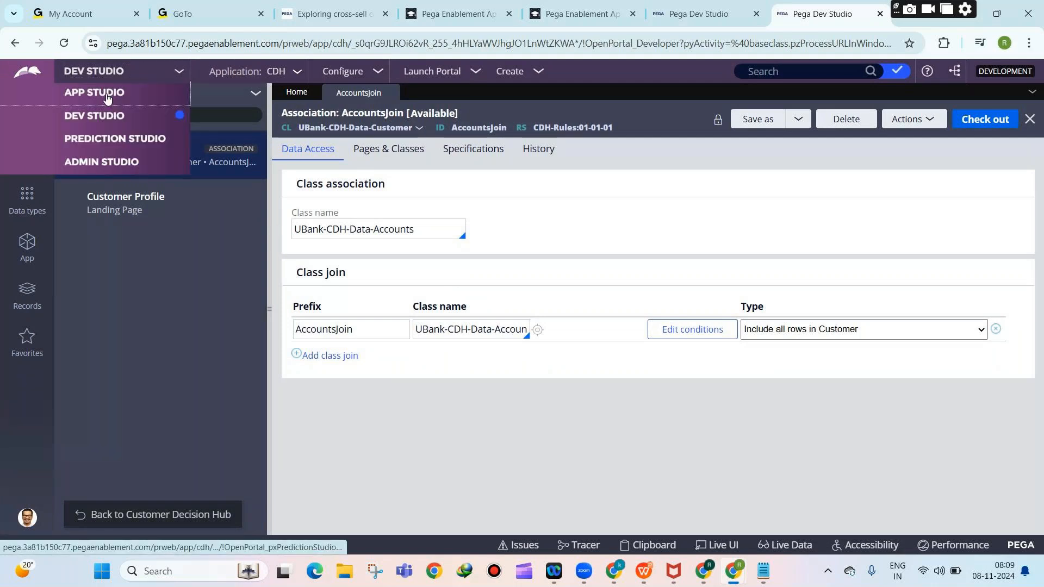
click(108, 95)
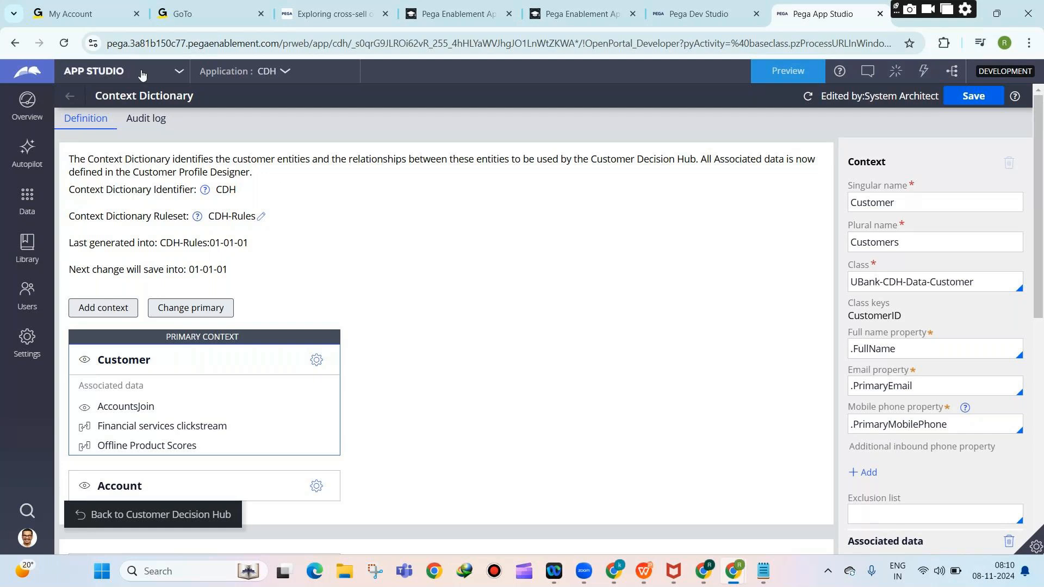
Switch to Dev Studio, return to Customer Decision Hub, and open Data > Profile Designer.
click(121, 70)
click(115, 113)
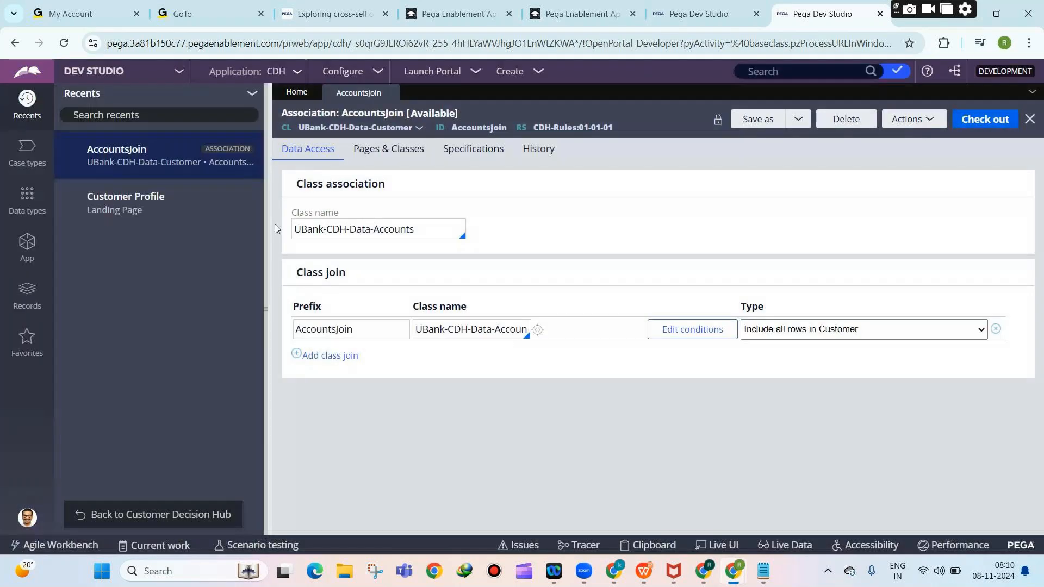
click(190, 512)
mouse_move(12, 473)
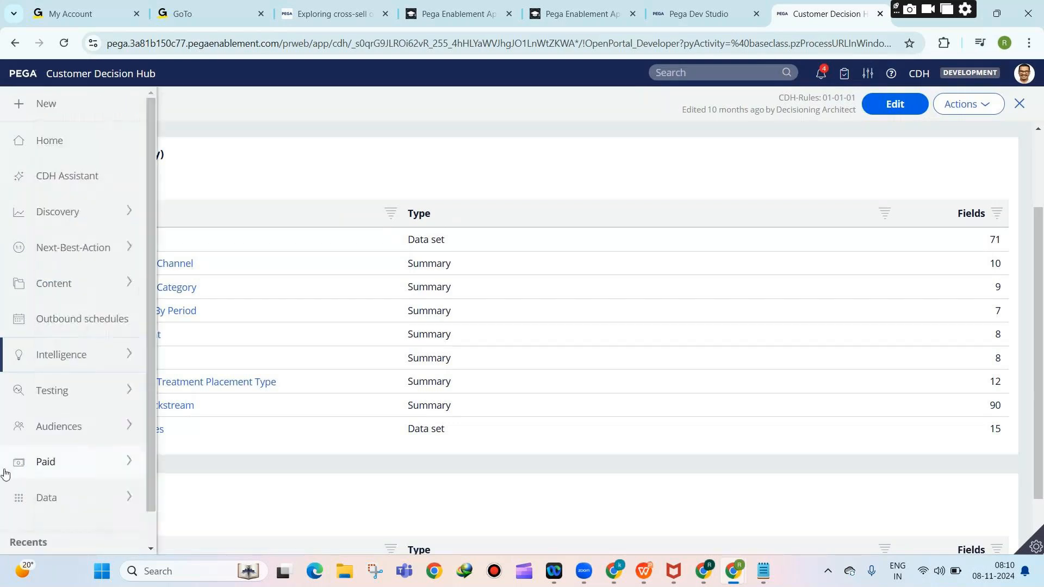
click(22, 496)
click(65, 525)
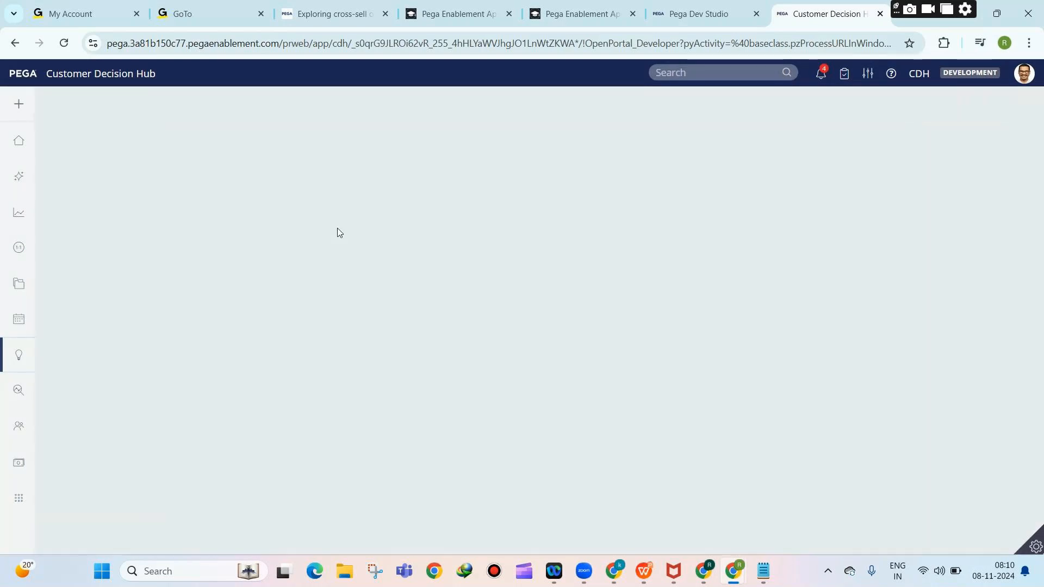
Put the Customer data associations into editing, review them, then cancel without saving.
scroll(204, 310, down, 3)
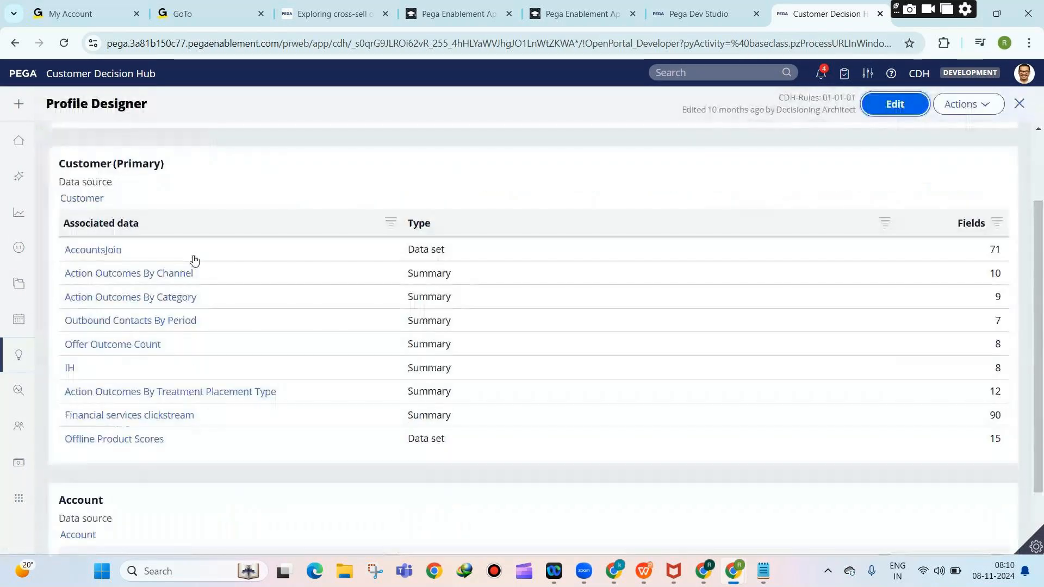
scroll(147, 154, up, 2)
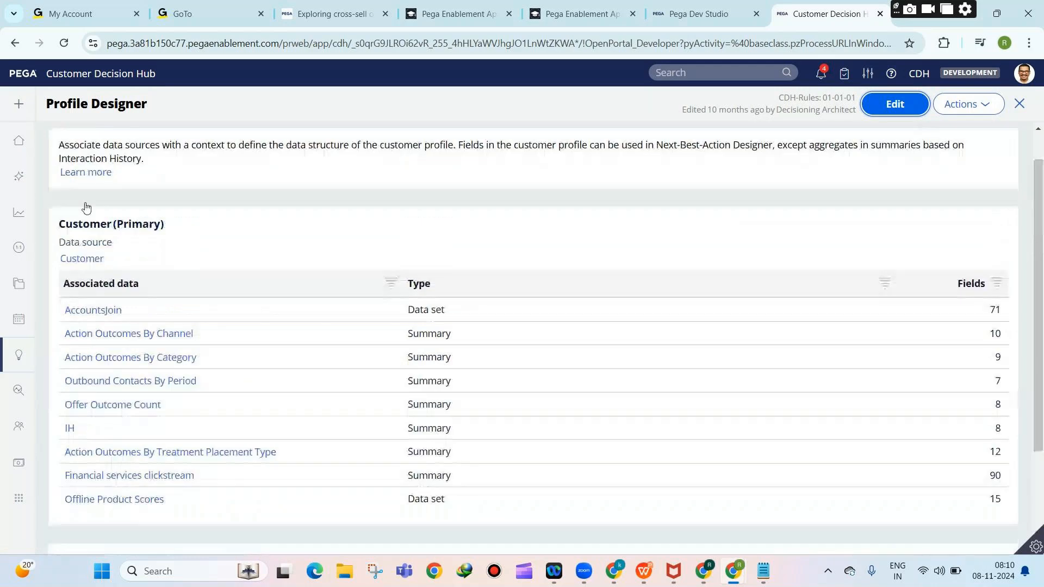
scroll(117, 435, down, 4)
scroll(477, 299, up, 5)
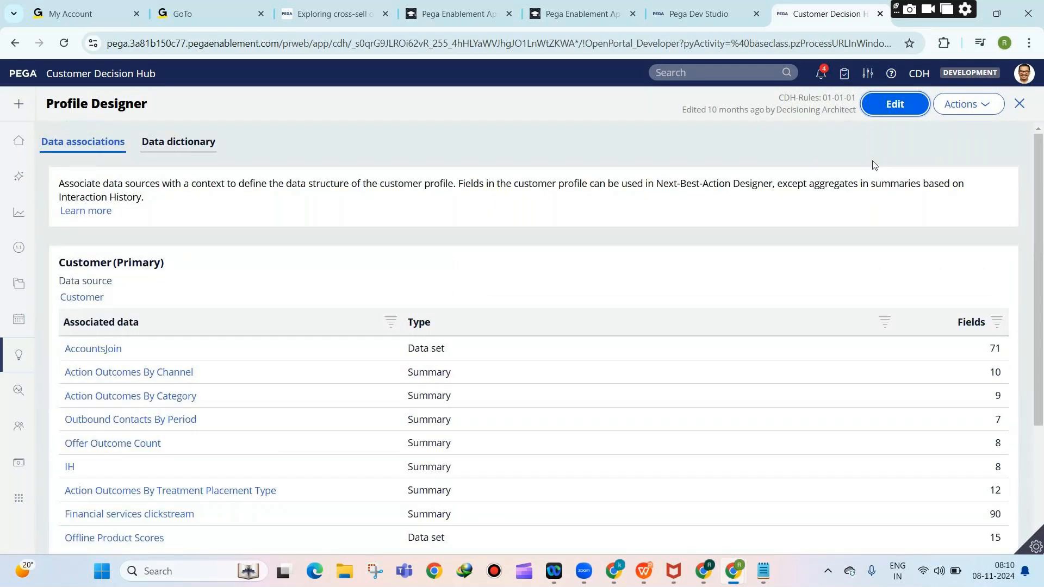
click(895, 104)
scroll(107, 376, down, 4)
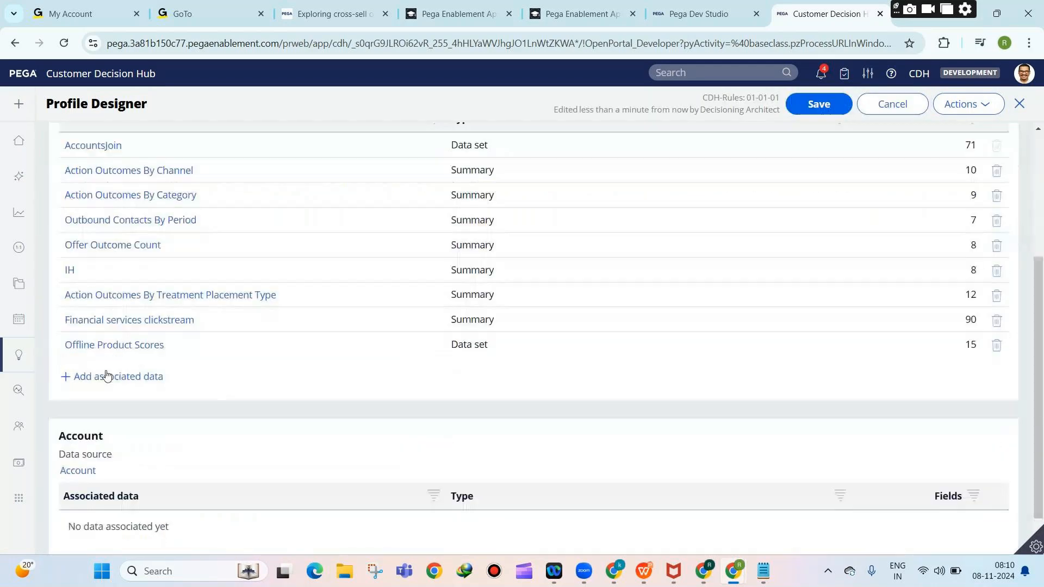
scroll(78, 435, down, 1)
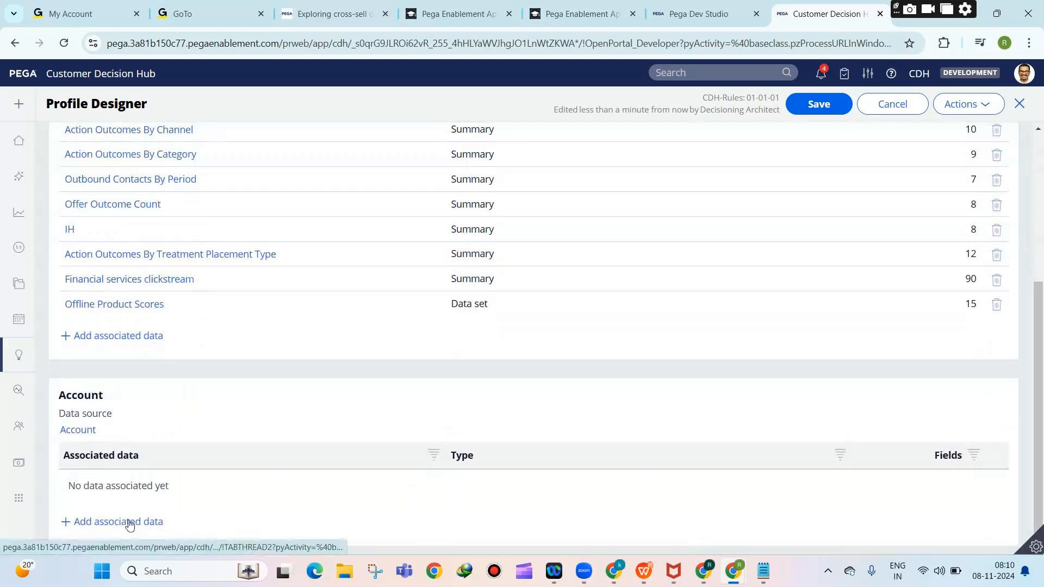
scroll(130, 517, up, 3)
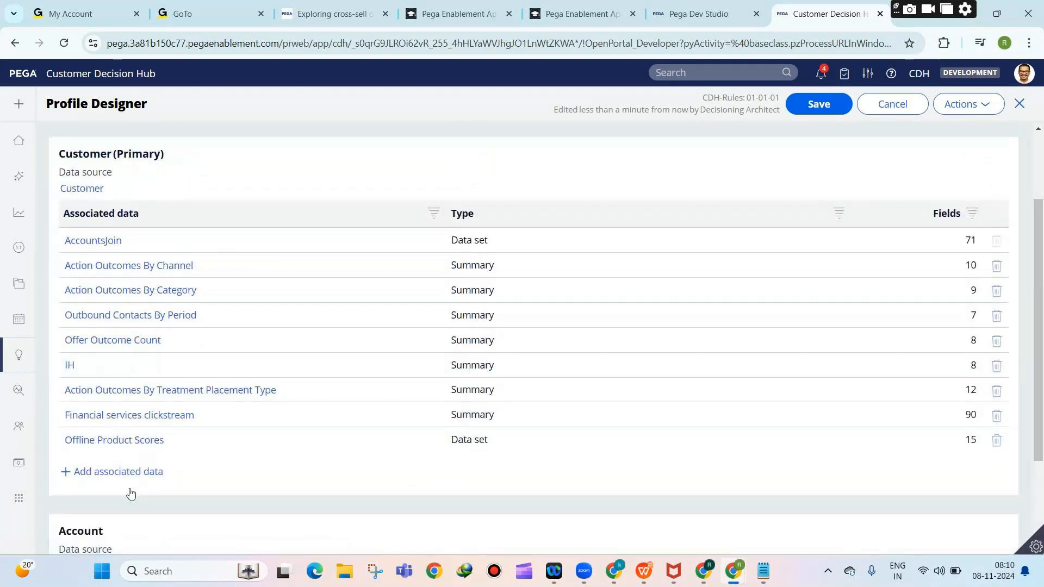
scroll(131, 494, up, 2)
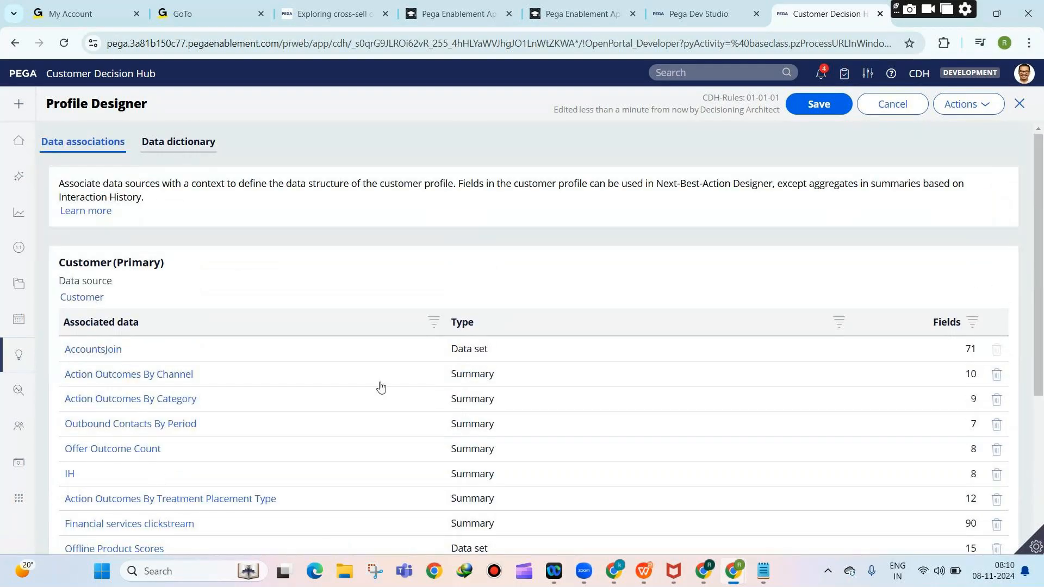
right_click(901, 109)
click(894, 105)
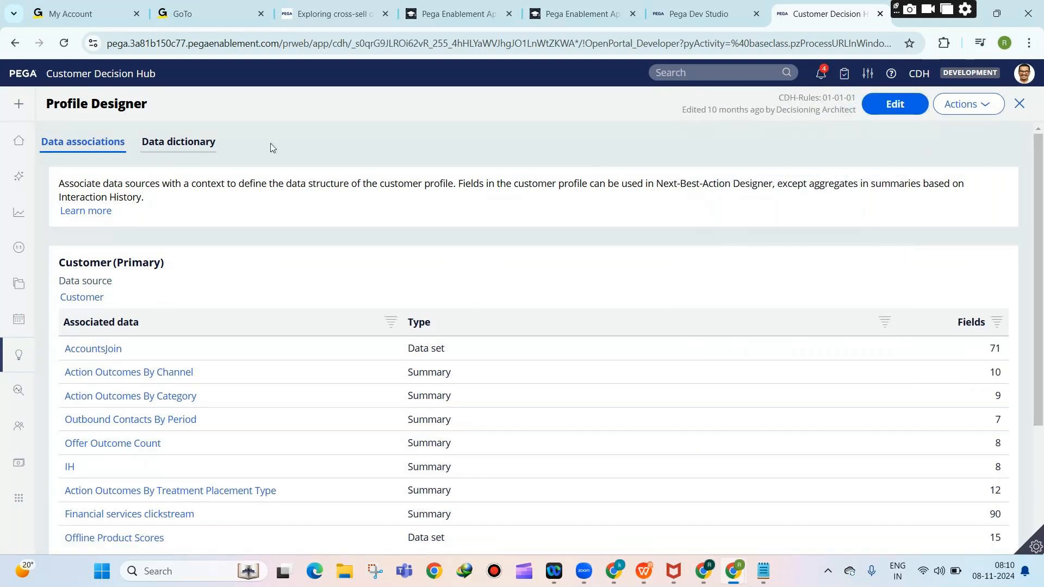
click(47, 356)
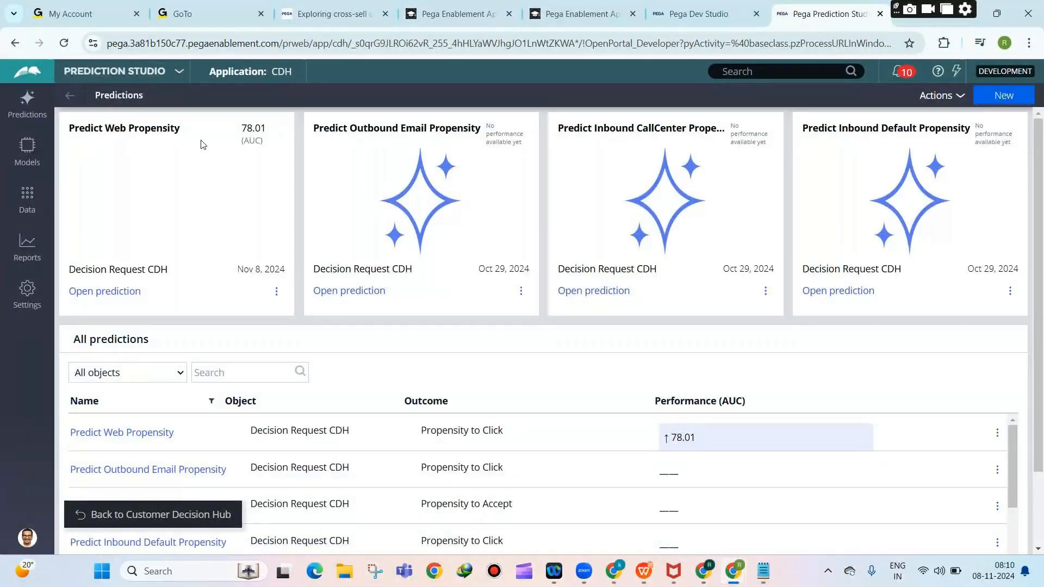
Switch to Dev Studio, close the AccountsJoin association record, and bring the Notepad notes forward.
click(131, 71)
click(98, 116)
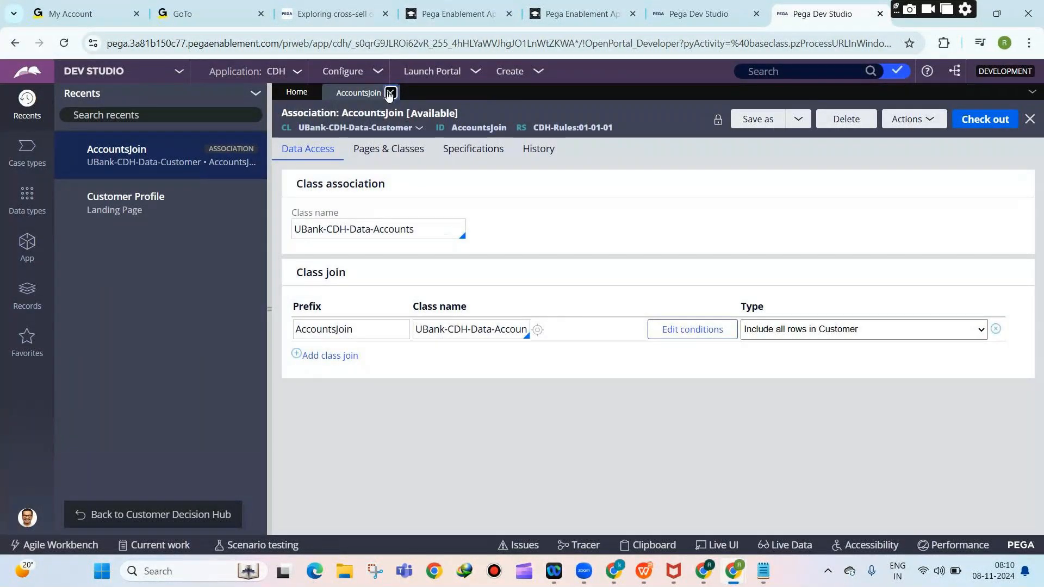
click(390, 93)
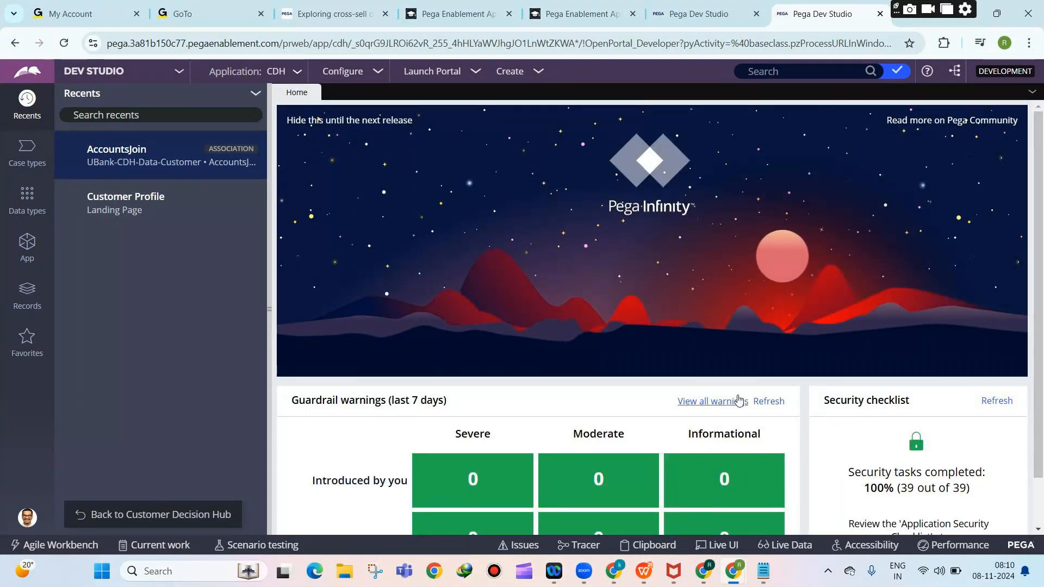
click(764, 572)
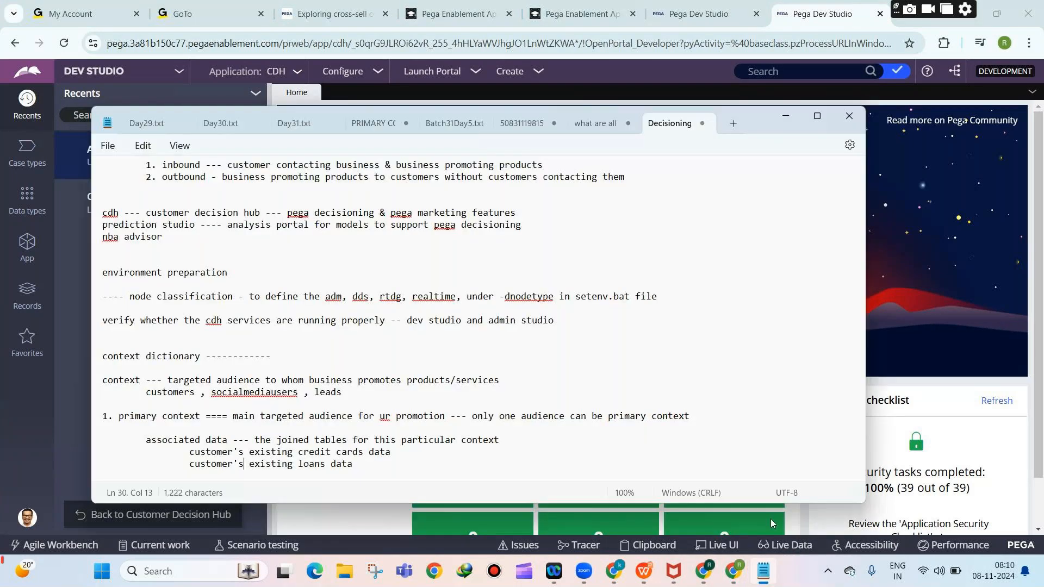
Replace the notes with '1. environment preparation- verification' and '2. application creation using cdh setup wizard'.
key(ctrl+a)
text(1. environment )
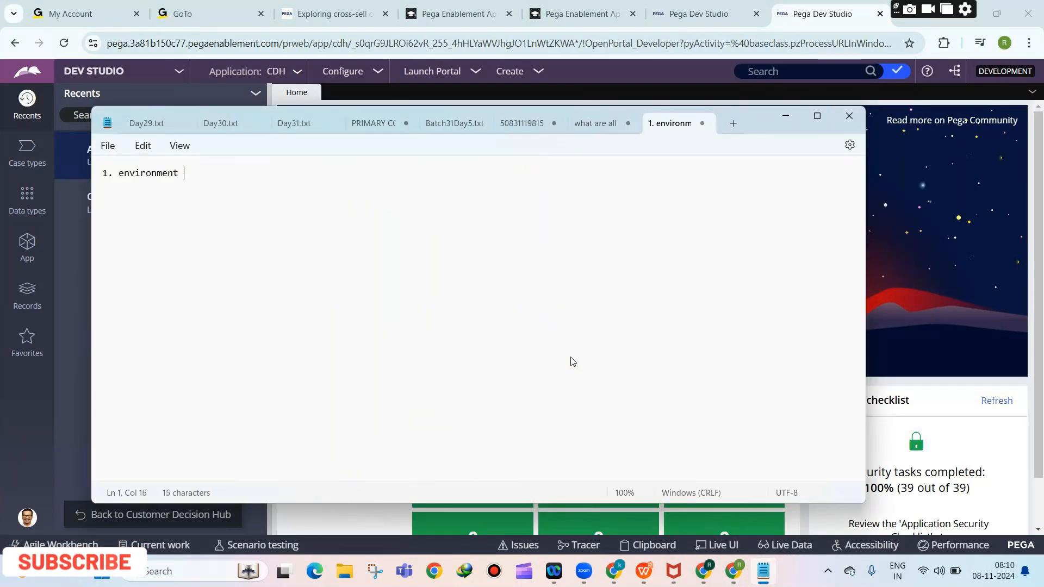
text(preparatio)
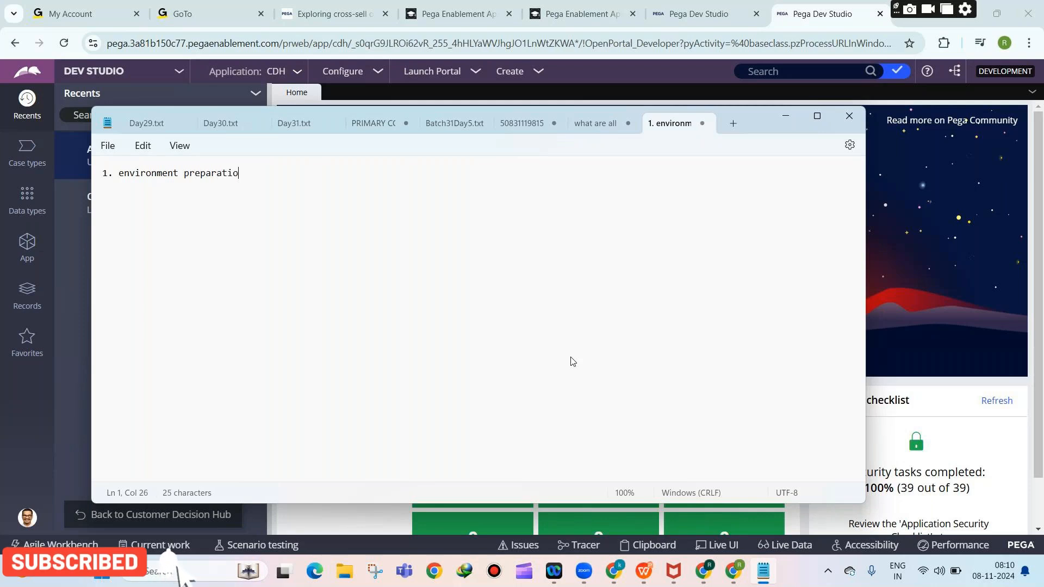
text(n- verification)
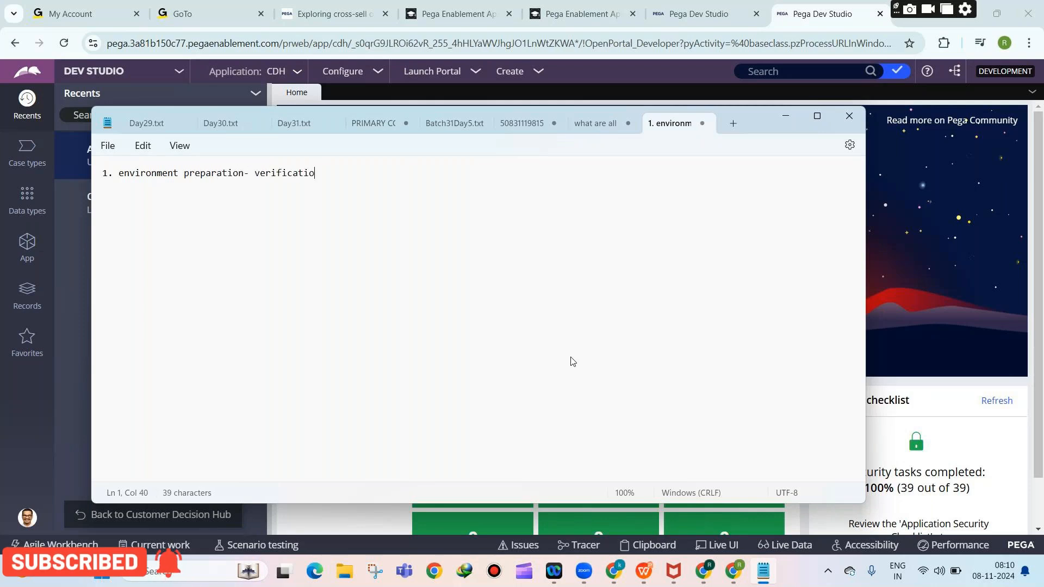
key(Return)
key(Return)
text(2. )
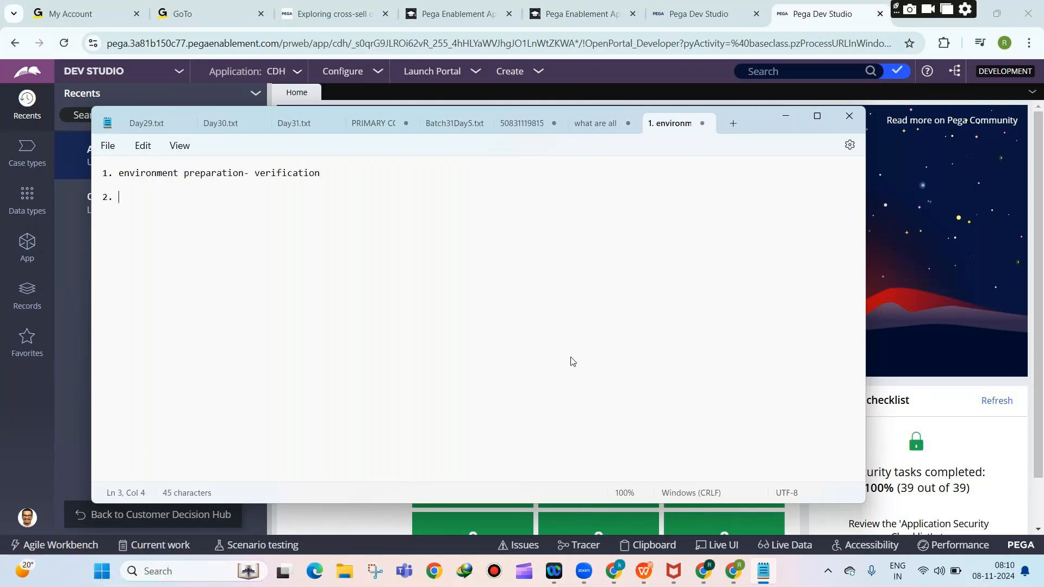
text(application creation )
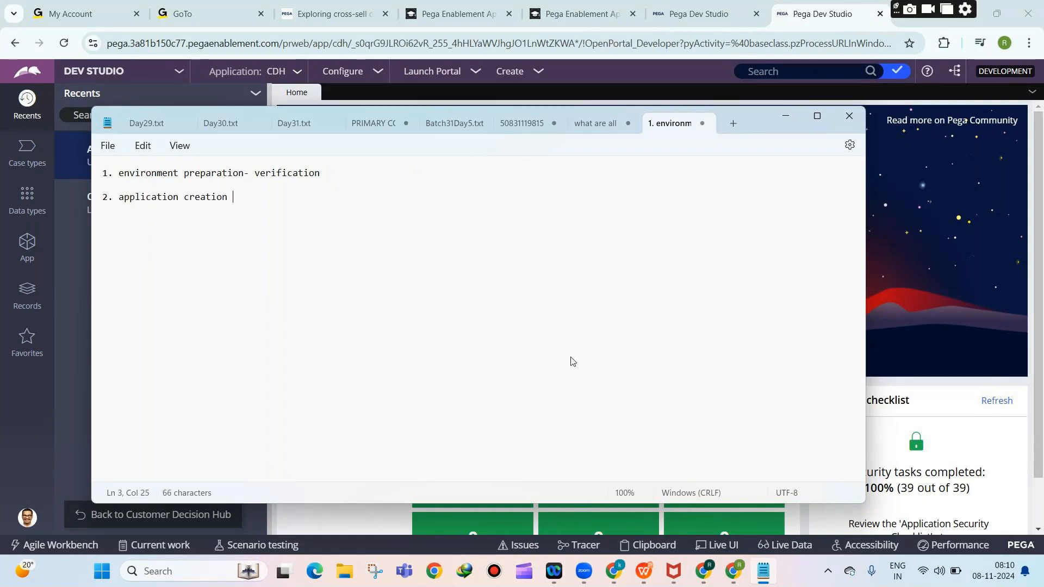
text(using customer)
key(BackSpace)
key(BackSpace)
key(BackSpace)
key(BackSpace)
key(BackSpace)
key(BackSpace)
key(BackSpace)
key(BackSpace)
key(BackSpace)
text(cdh setup wizard)
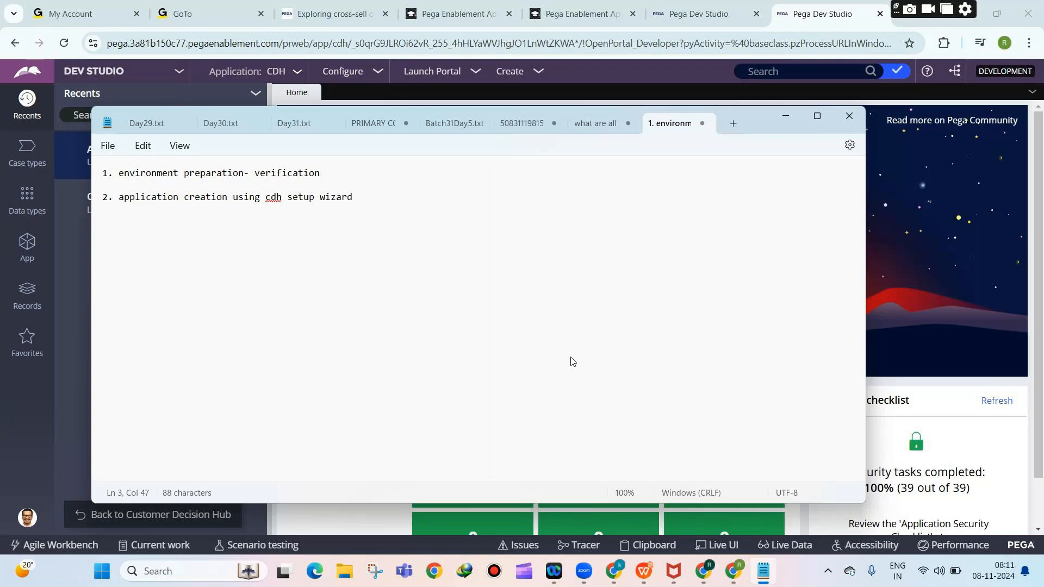
key(Return)
key(Return)
Add '3. verify the context dictionary -' and '4. business taxonomy', then select 'context dictionary'.
text(3. verify the context d)
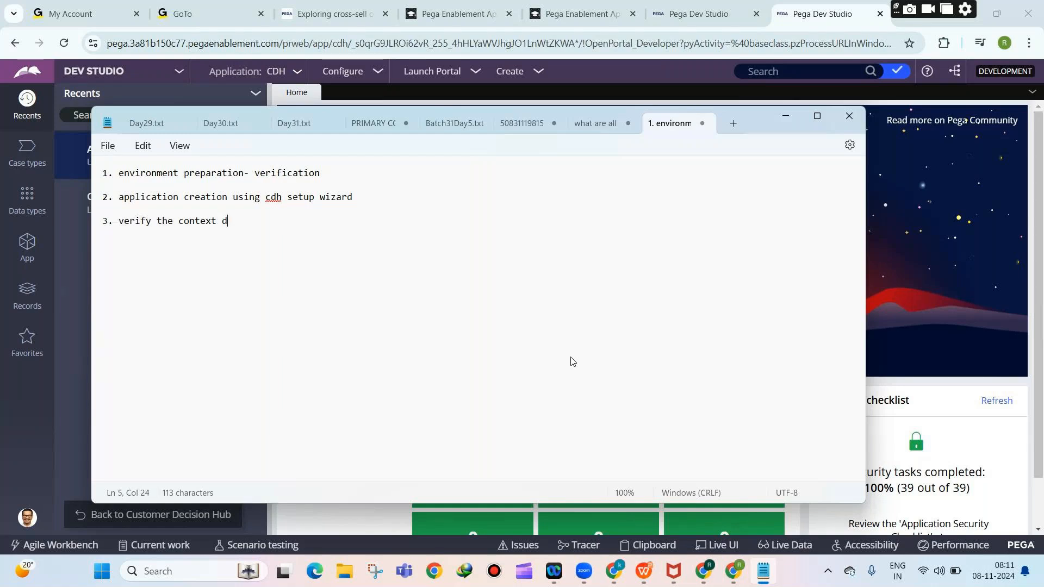
text(ictionary)
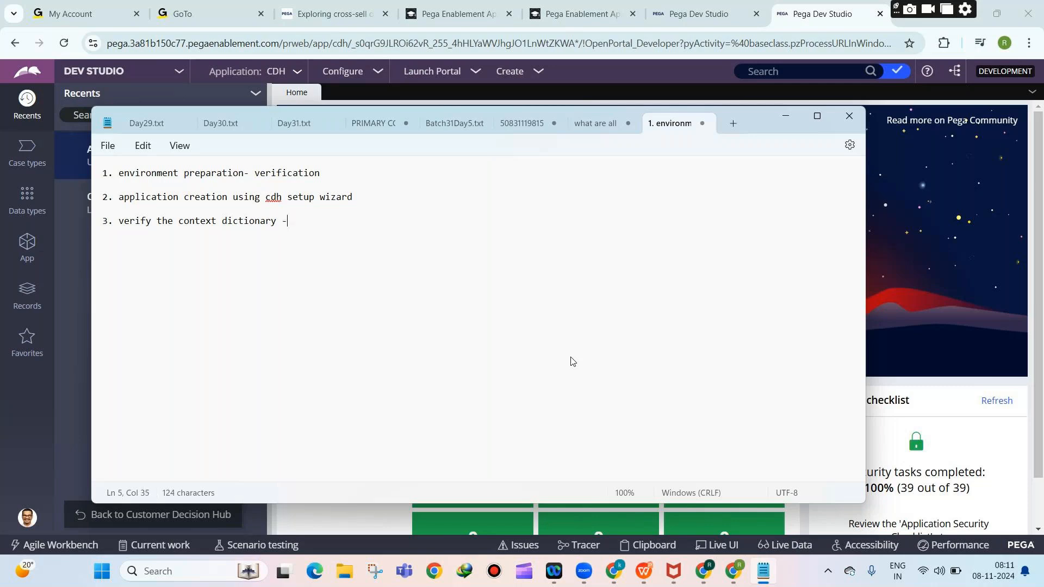
text( -)
key(Return)
key(Return)
text(4. business taxonomy)
drag(290, 224, 177, 220)
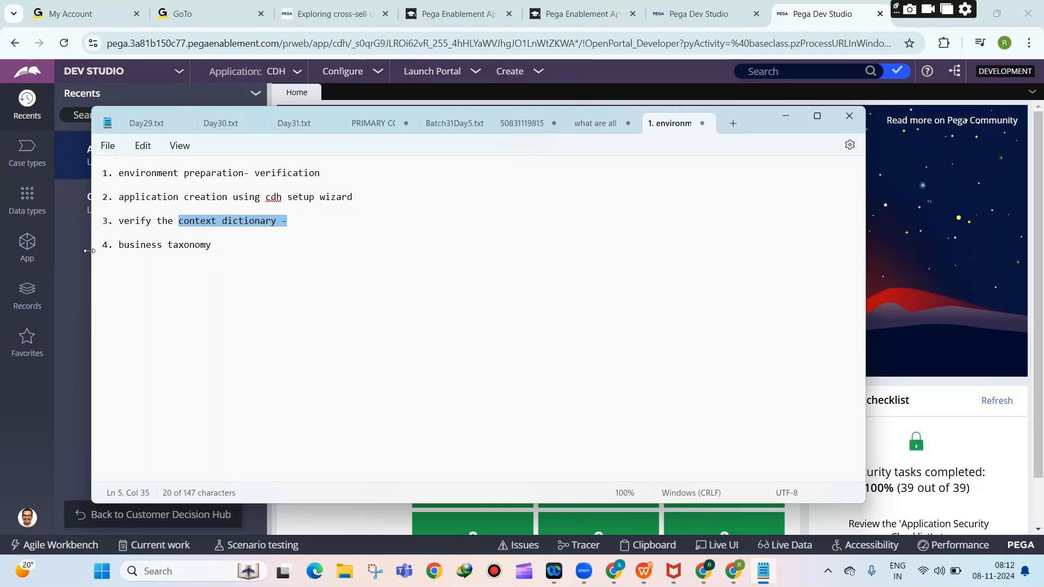
Make step 4 read 'configuring business taxonomy --- business structure'.
click(115, 251)
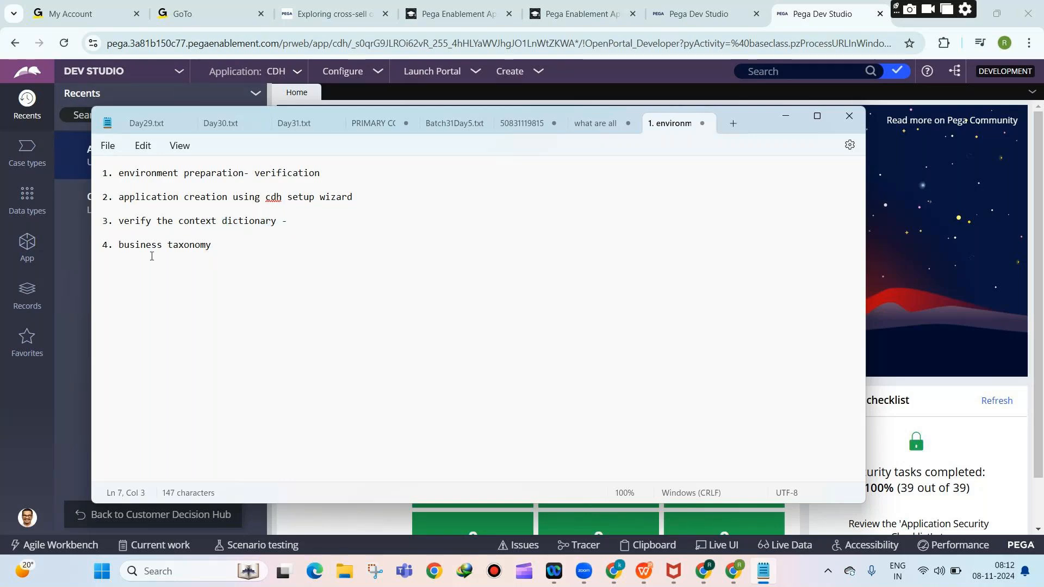
text(configuring)
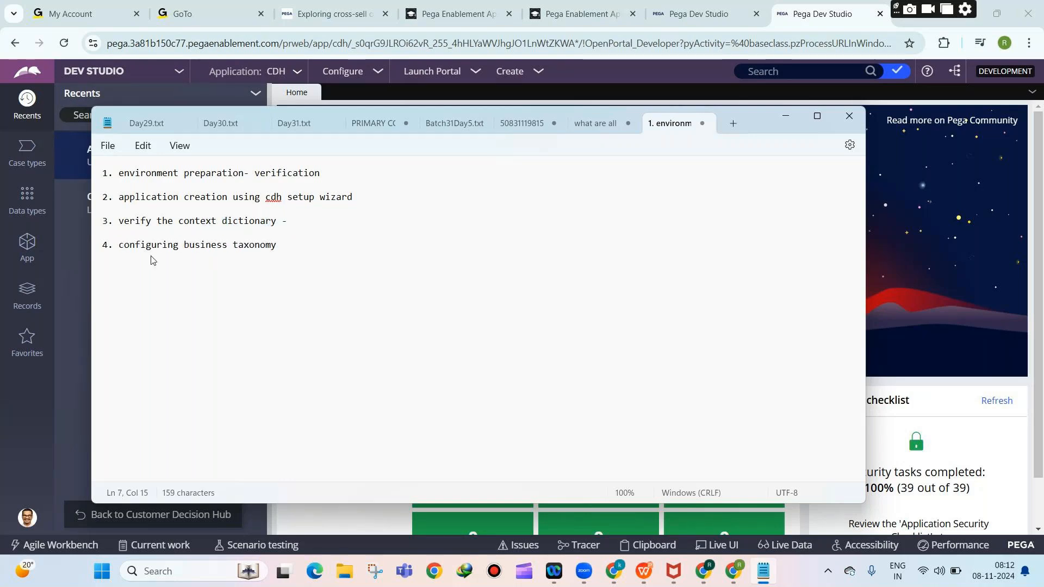
click(274, 246)
text(- - bbusi)
key(BackSpace)
key(BackSpace)
key(BackSpace)
key(BackSpace)
text(usiness structure)
key(Return)
key(Return)
key(Return)
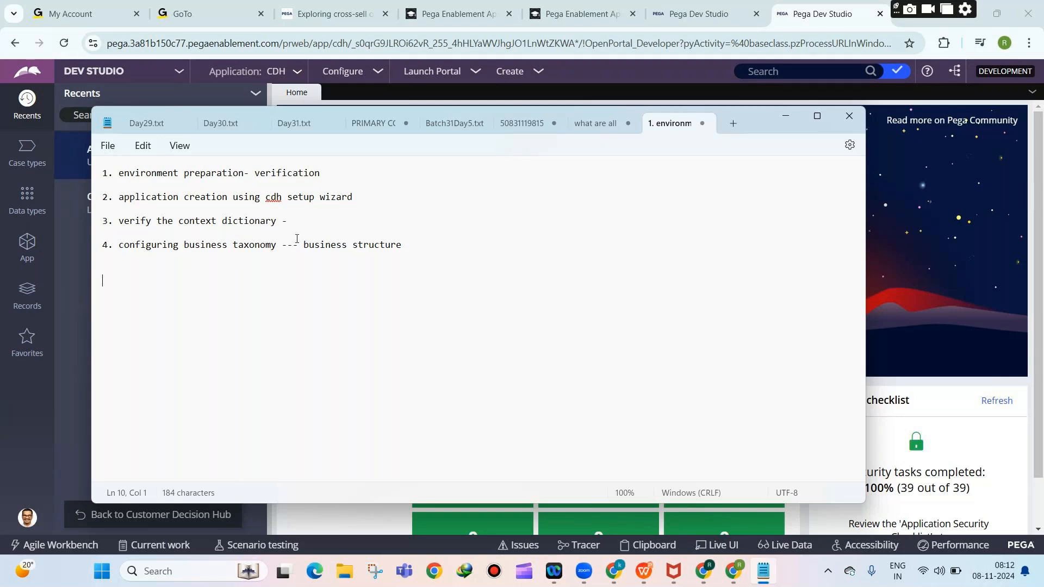
Add indented sub-points a. business issue, b. business group, c. propositions under step 4.
drag(298, 245, 168, 245)
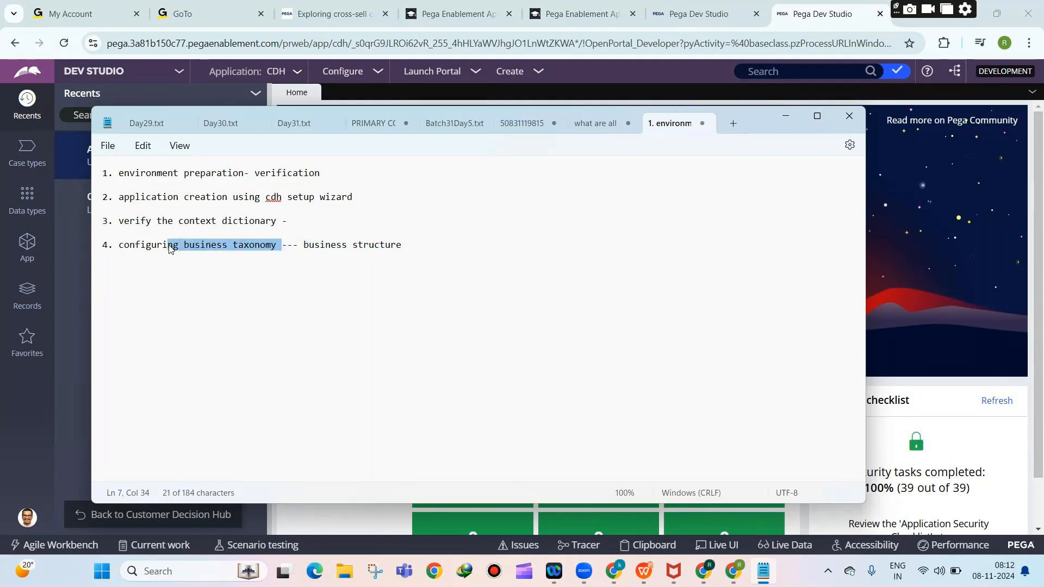
click(208, 266)
key(Tab)
text(a. business issue)
key(Return)
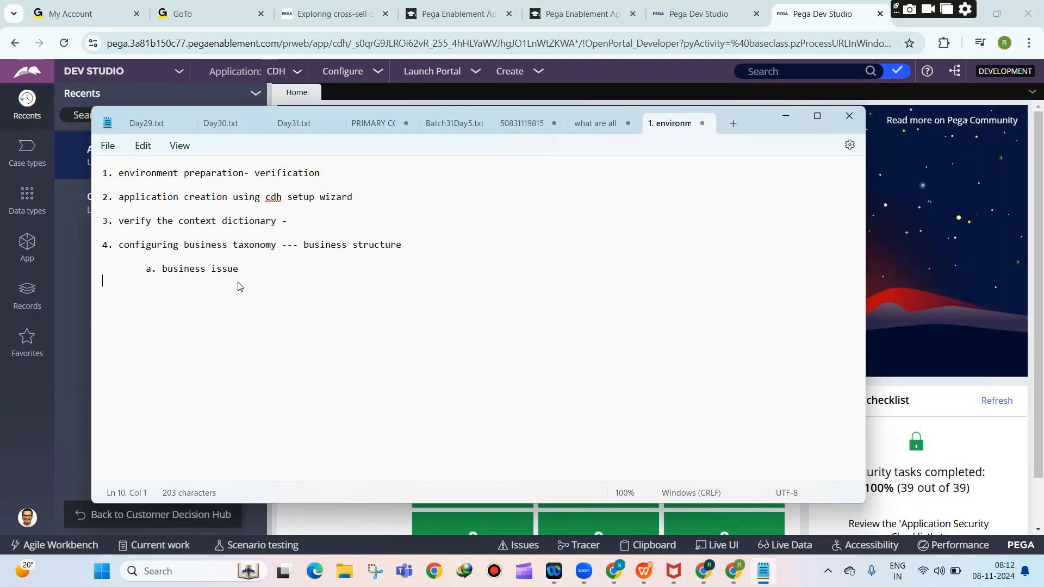
key(Tab)
text(b. business group)
key(Return)
key(Tab)
text(c. propositions)
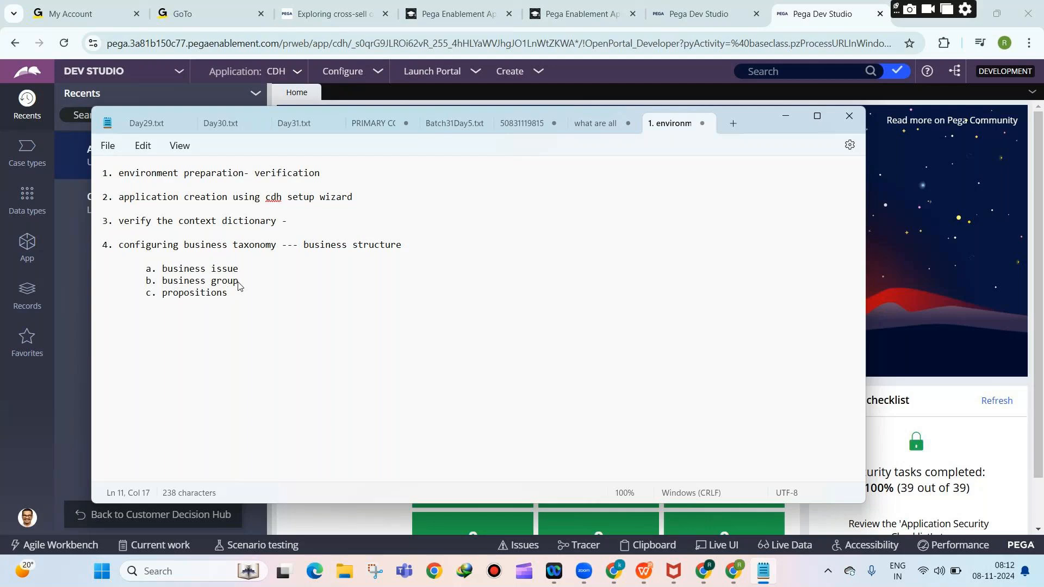
Define business issue as '---- purpose of the promotion'.
drag(145, 269, 241, 271)
drag(146, 281, 242, 302)
click(150, 271)
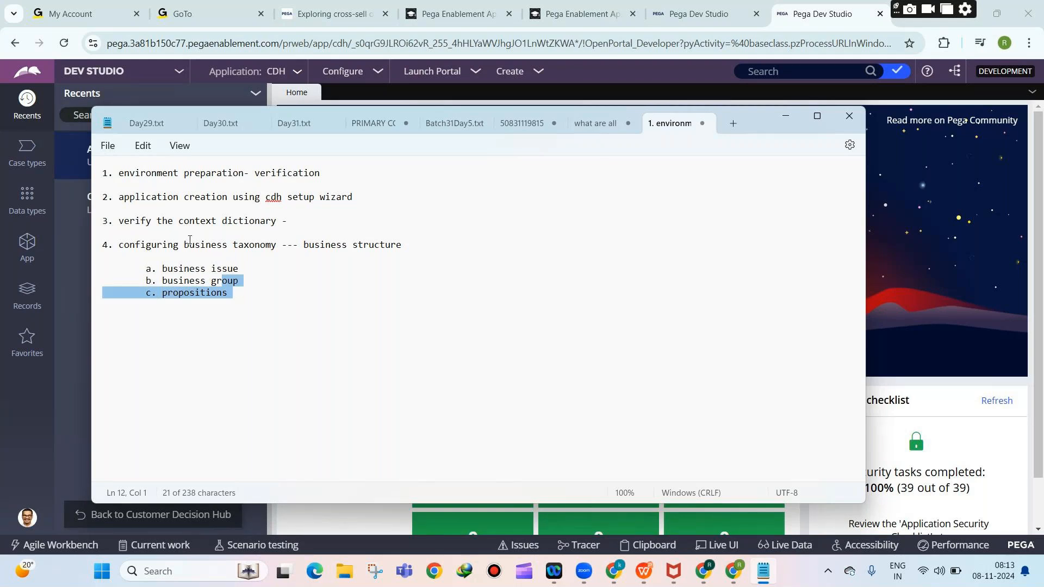
drag(179, 245, 271, 246)
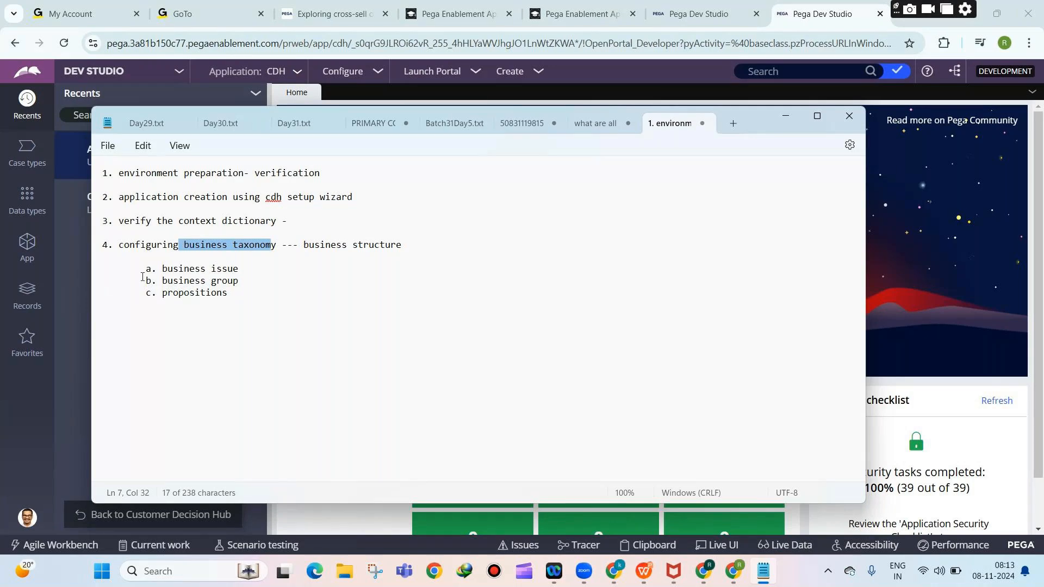
drag(143, 277, 224, 299)
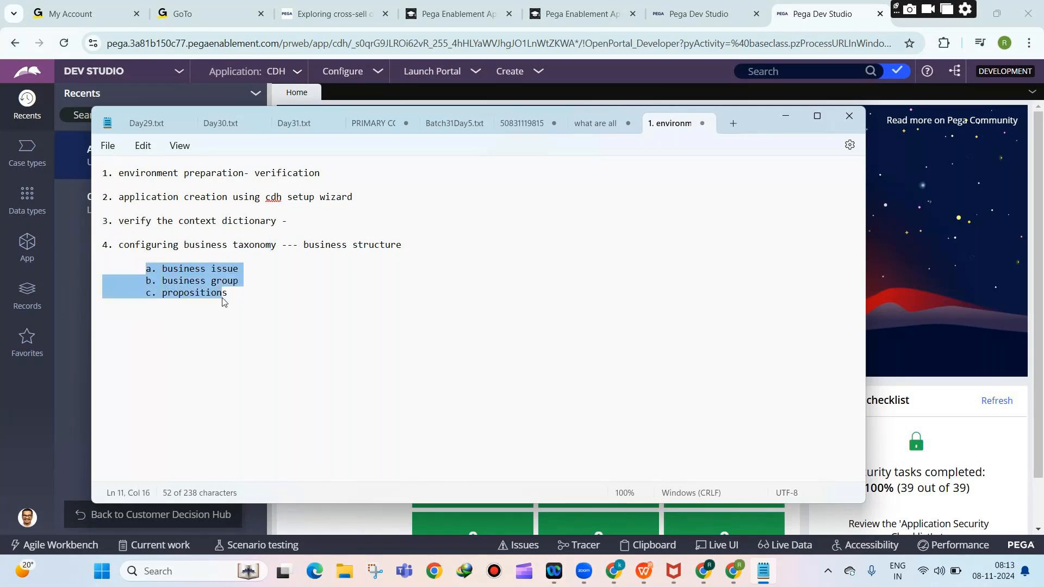
click(243, 270)
text(----)
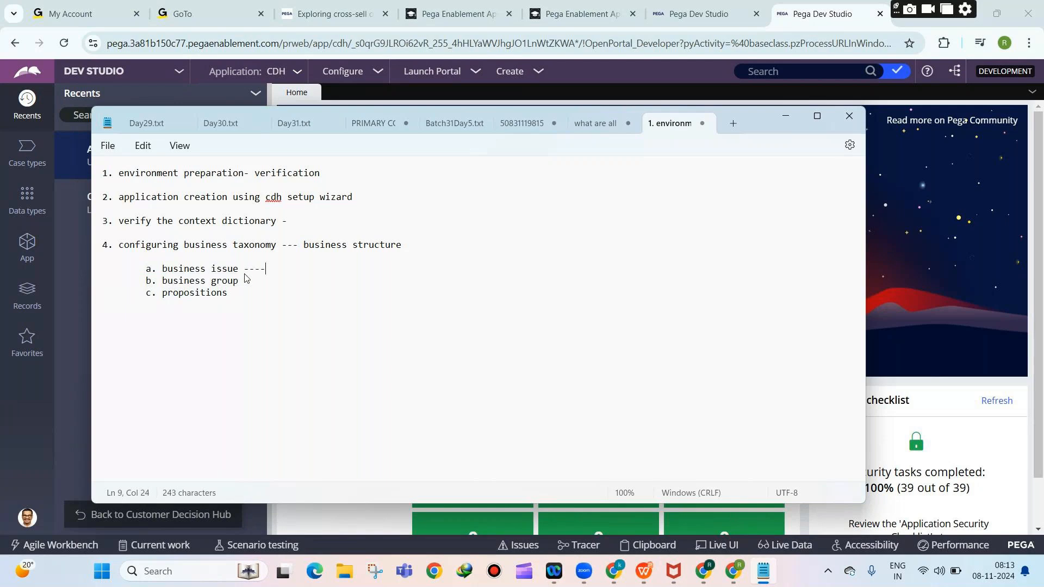
text( purpose of the promotion)
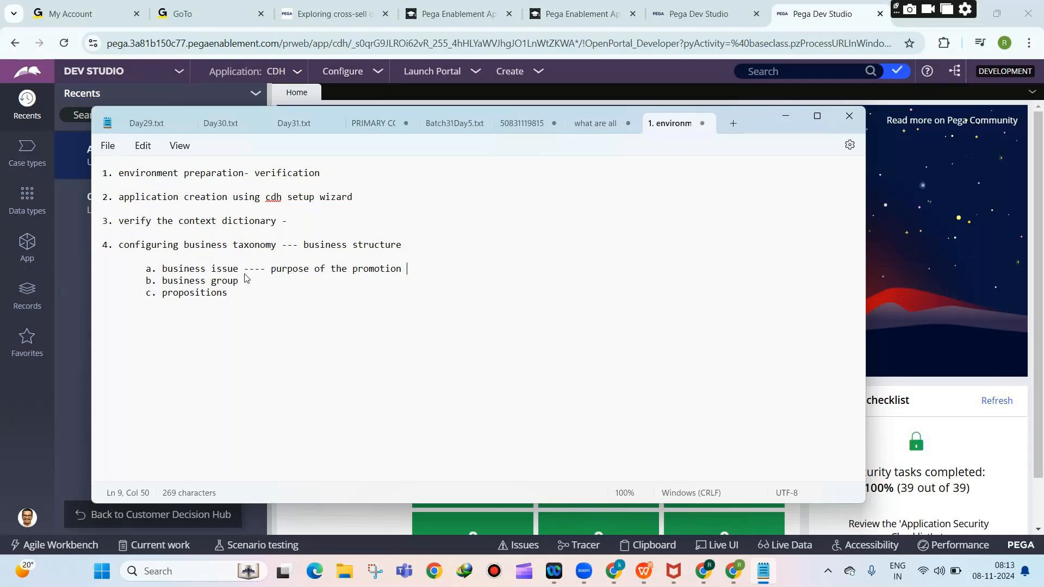
key(Return)
key(Return)
Add indented examples INCREASE THE SALES? and INCREASE THE CUSTOMERS? under business issue.
key(Tab)
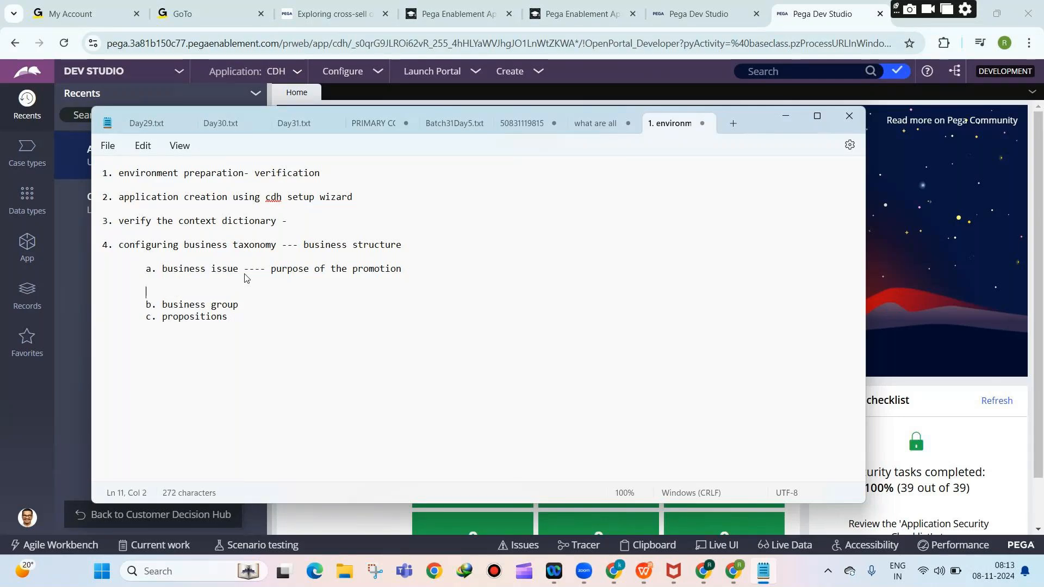
text(INCR)
key(BackSpace)
key(BackSpace)
key(BackSpace)
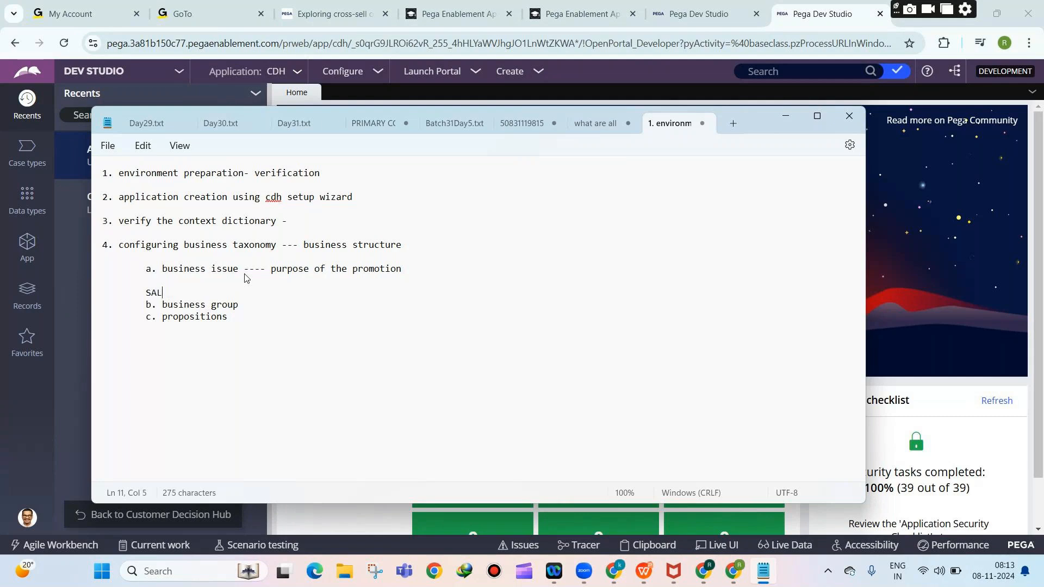
text(NCREASE THE SALES?)
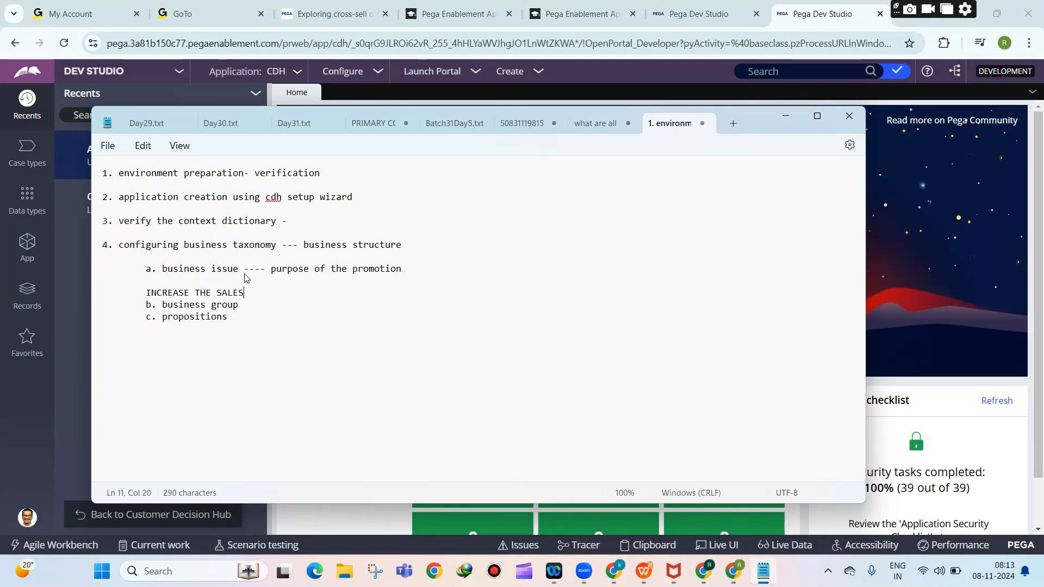
key(Return)
key(Return)
key(Return)
key(Tab)
text(INCREASE THE CUSTOMERS?)
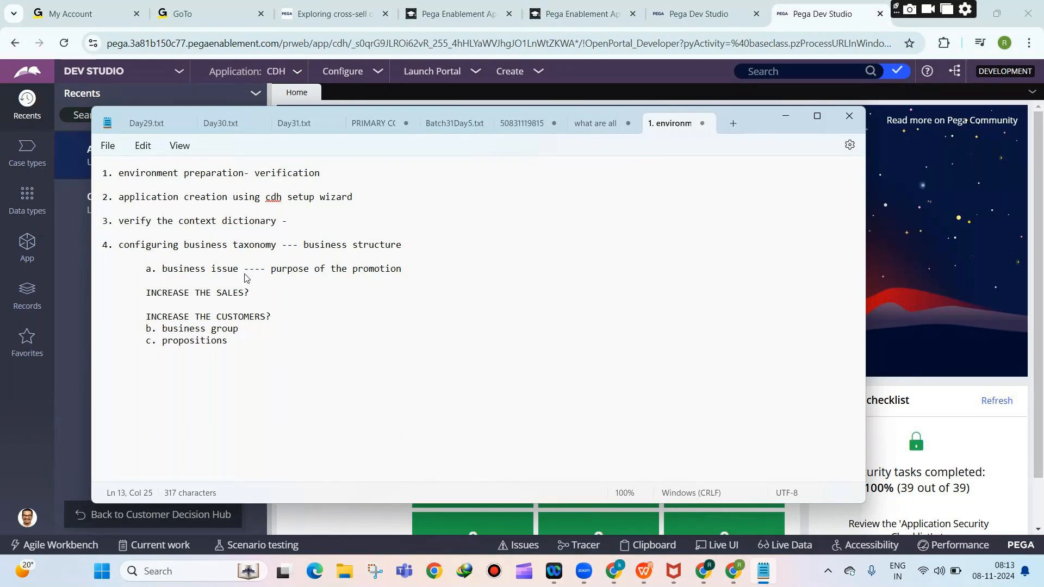
key(Return)
key(Return)
Add DECREASE THE RETENTION ? and TO DO MAINTAINENCE as further business issue examples.
key(Tab)
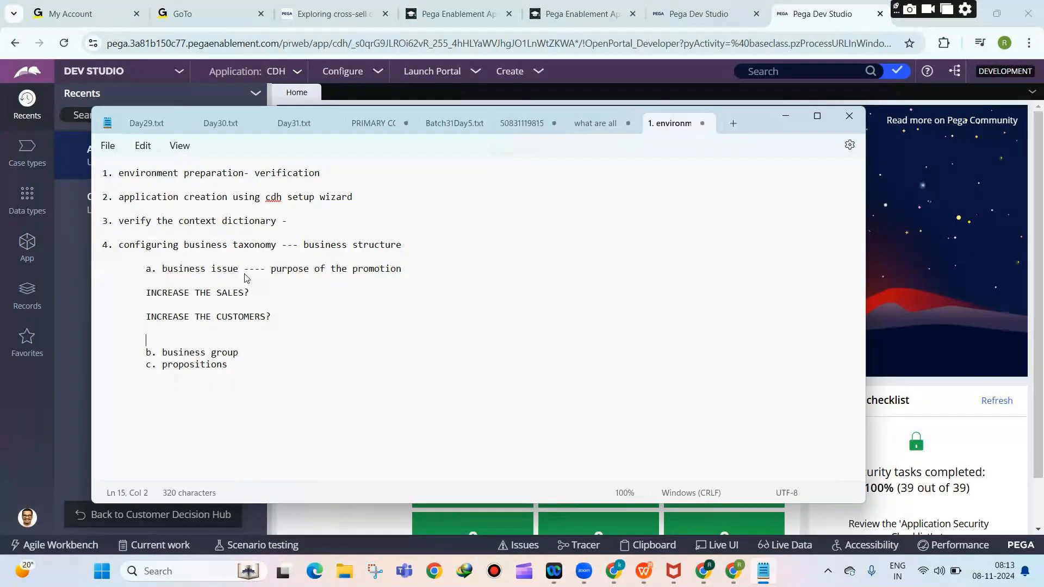
text(DECREASE THE RETENT)
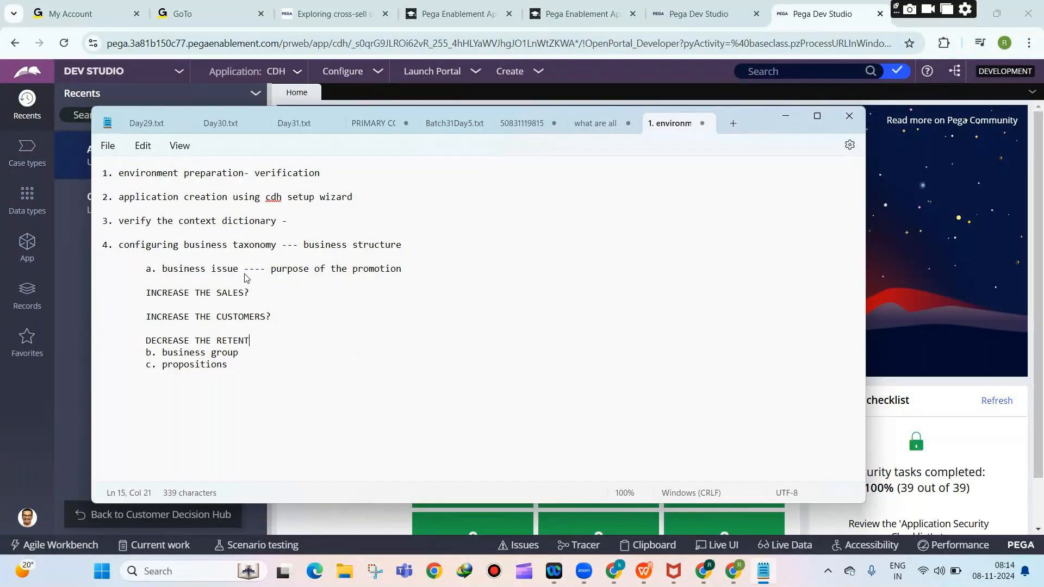
text(ION ?)
key(Return)
key(Return)
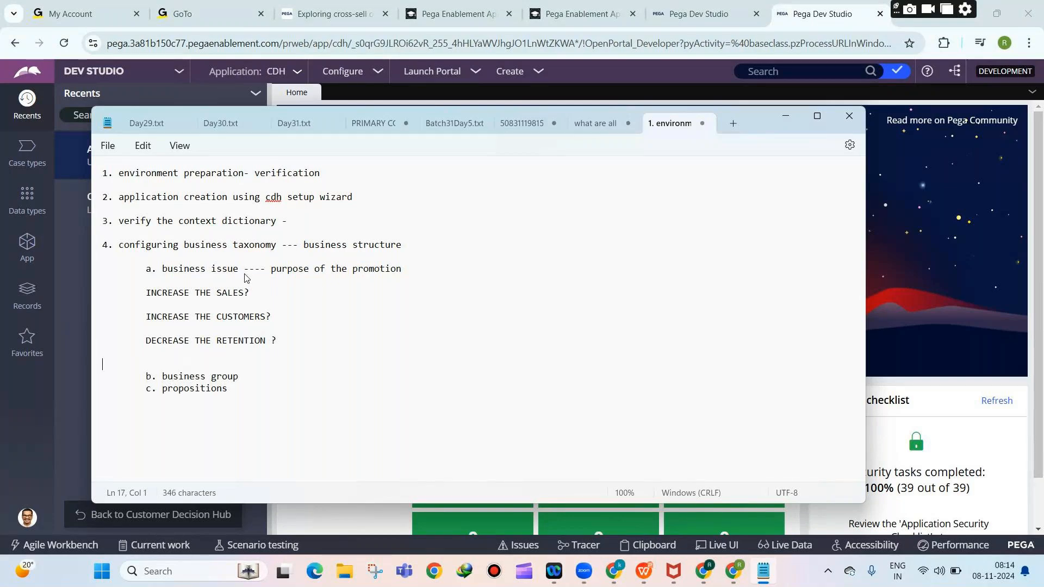
key(Return)
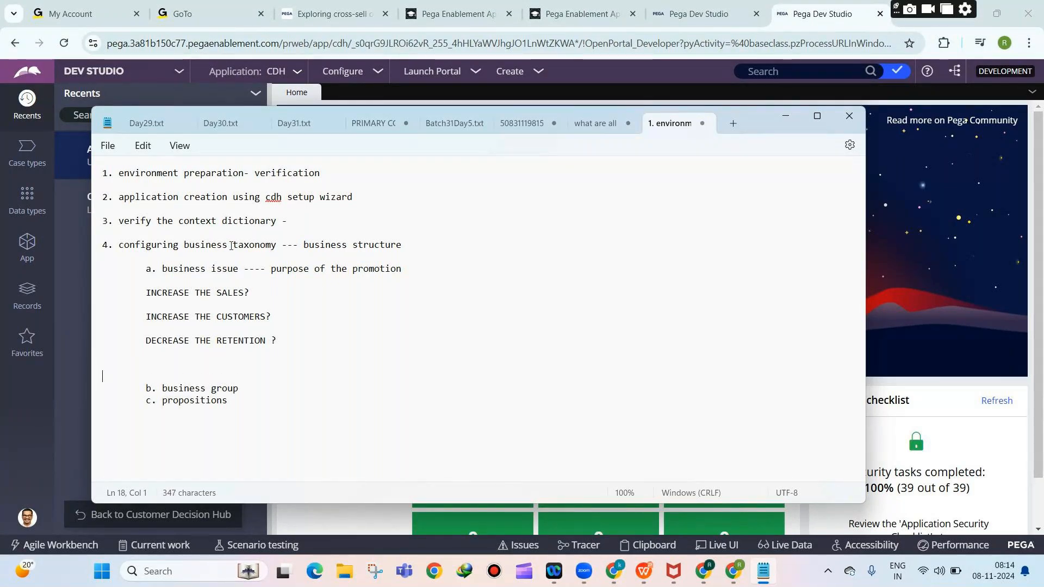
click(173, 341)
click(147, 341)
drag(145, 343, 315, 331)
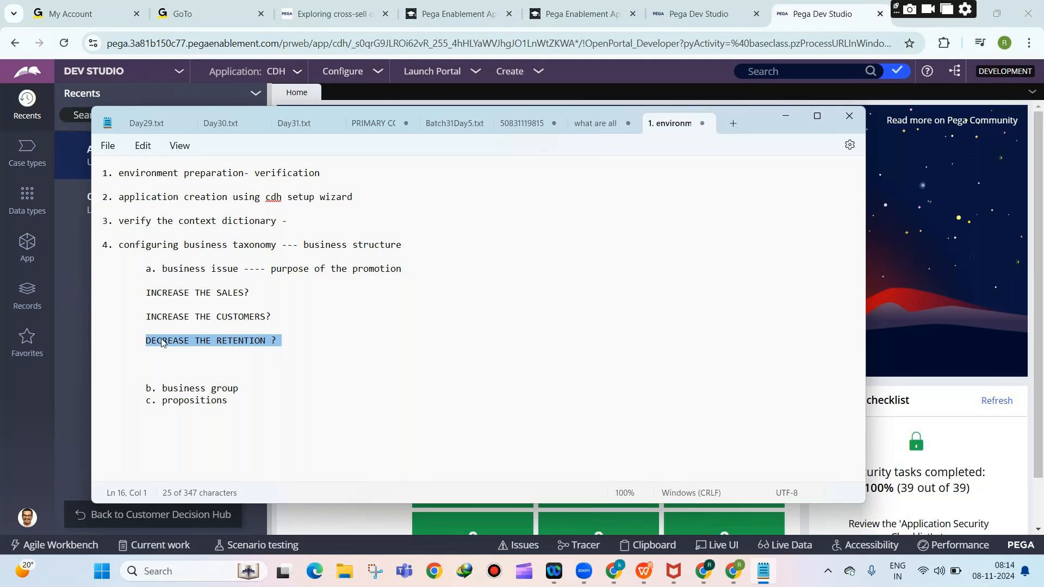
click(281, 346)
key(Return)
key(Return)
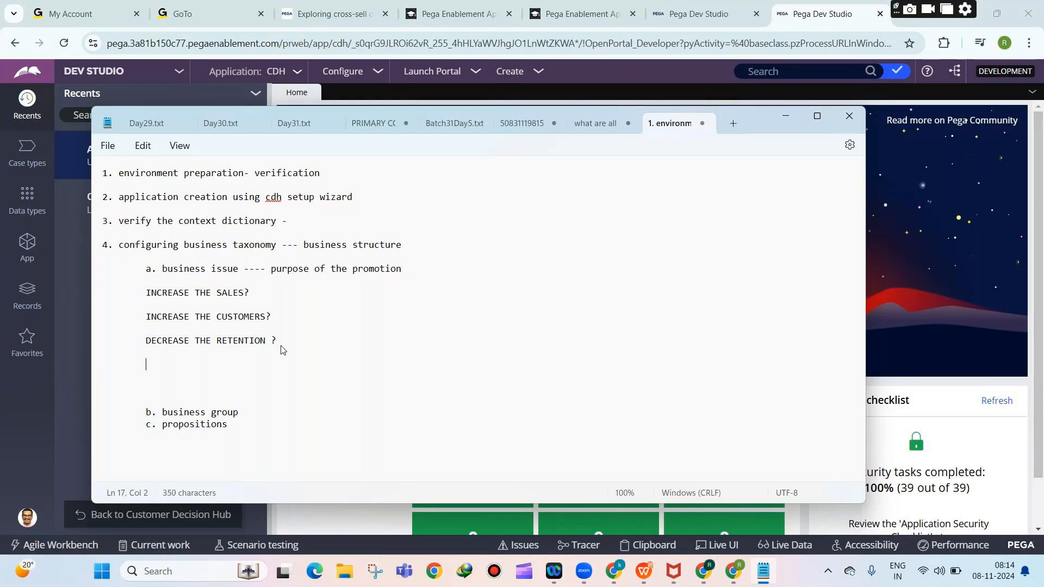
text(TO DO MAINTAINEN)
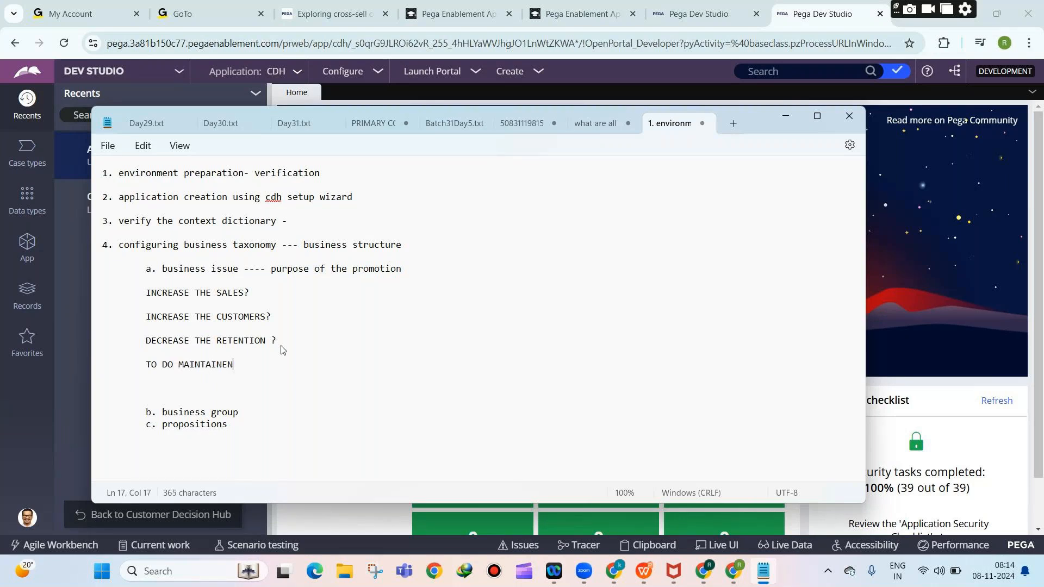
text(CE)
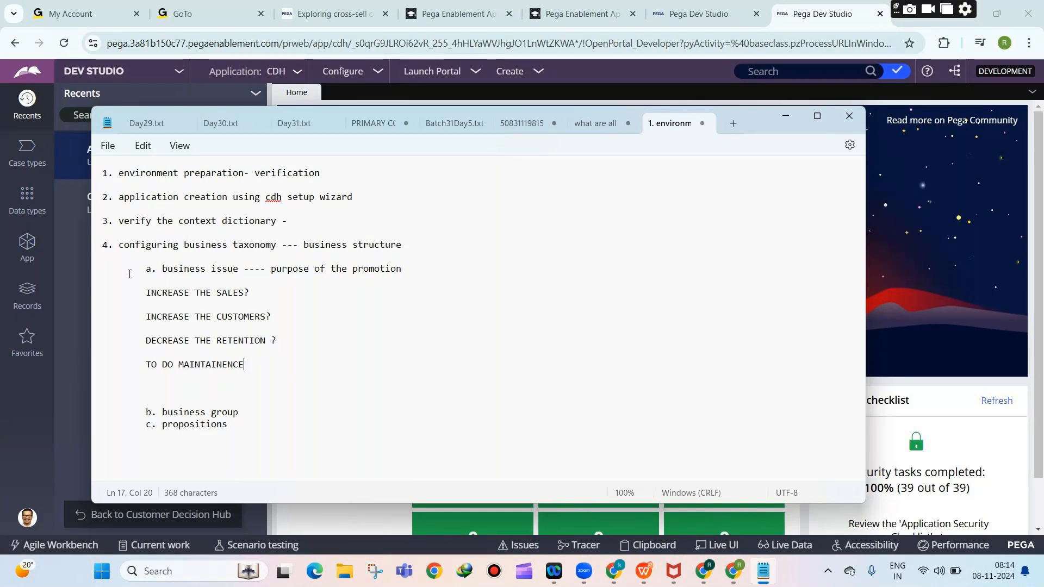
Map INCREASE THE SALES? to Sales and INCREASE THE CUSTOMERS? to Acquisition.
click(273, 294)
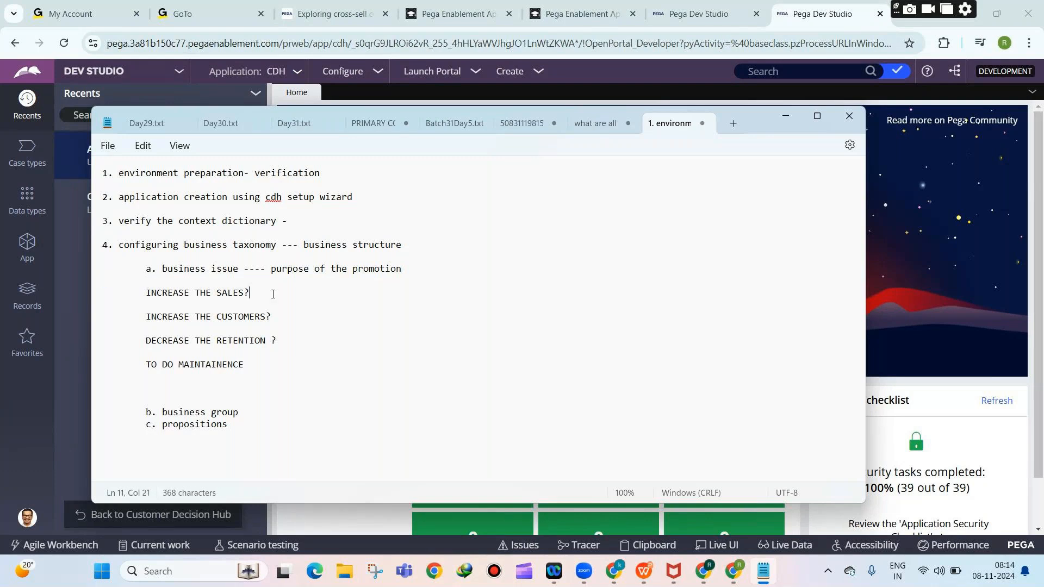
text(-- Sales)
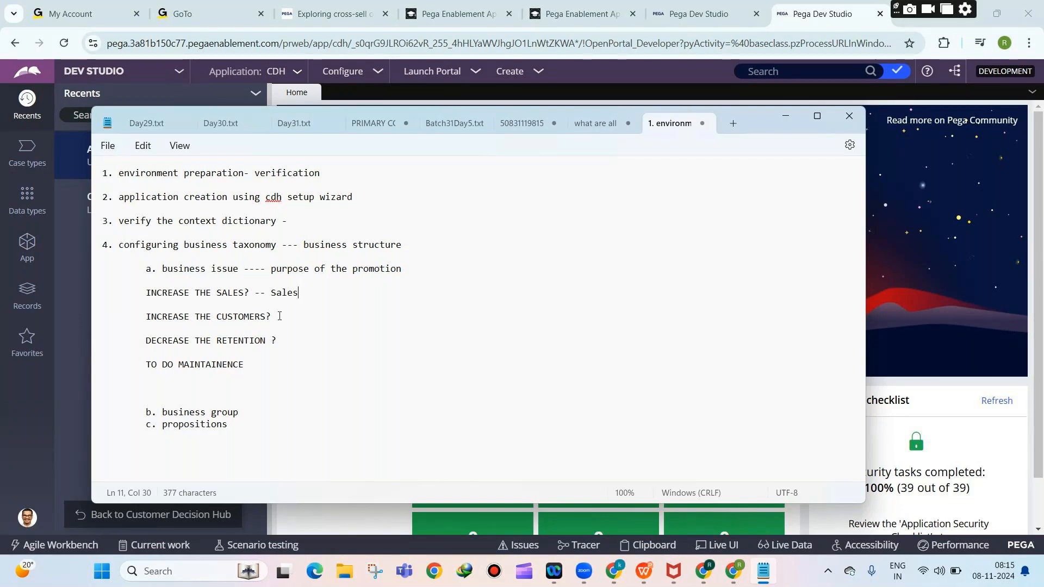
click(280, 316)
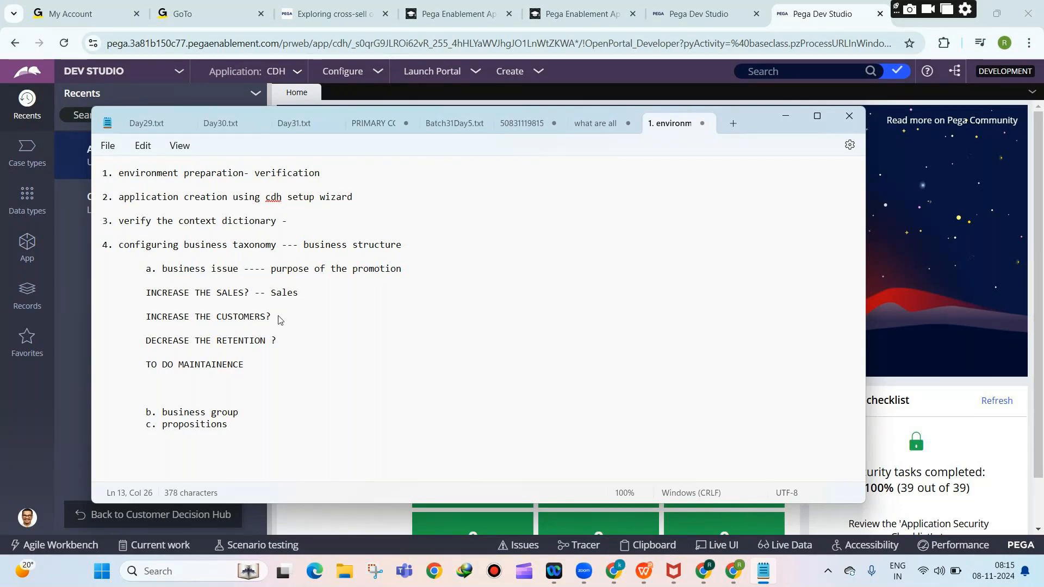
text(---- Acquisition)
Map the retention issue to Retention and TO DO MAINTAINENCE to maintanence.
click(286, 344)
text(--- )
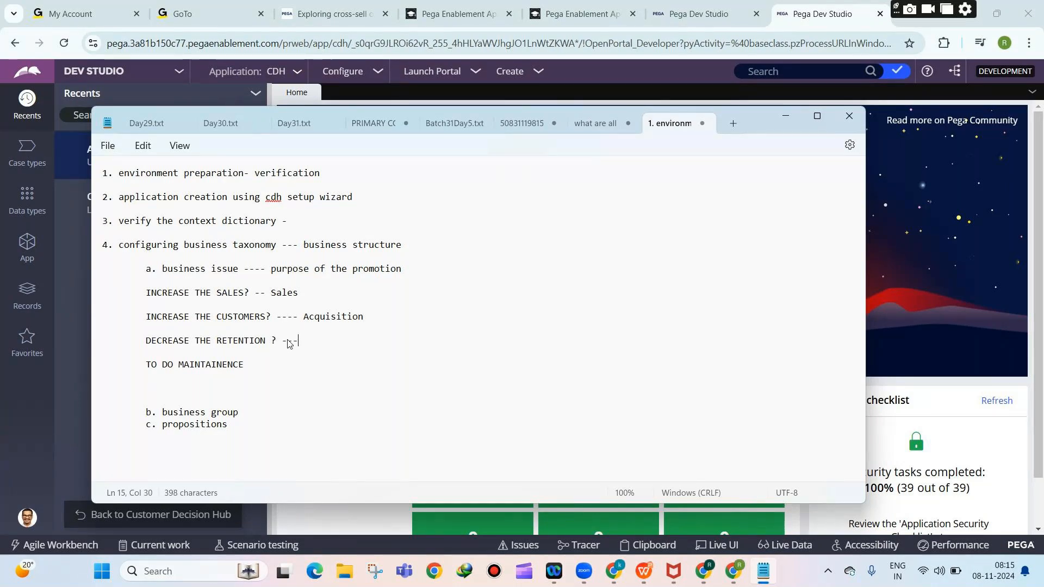
text(Rent)
key(BackSpace)
key(BackSpace)
text(tention)
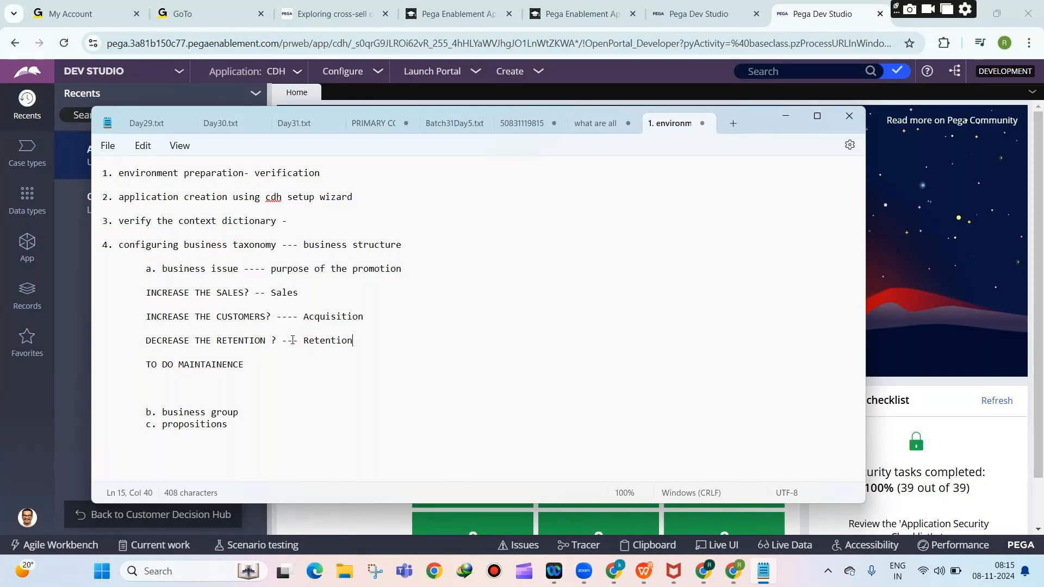
drag(297, 341, 358, 347)
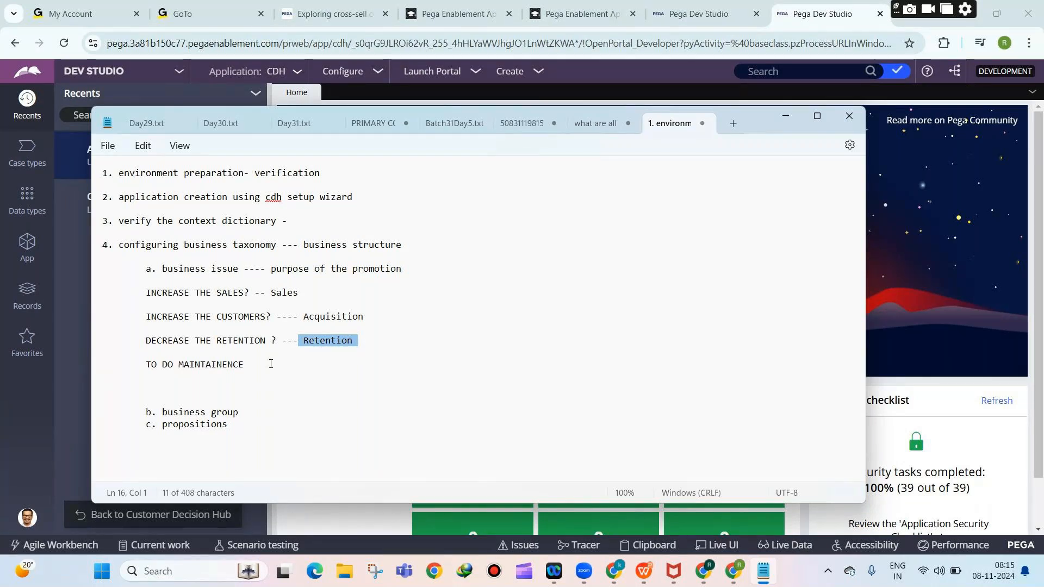
click(294, 366)
text(--- maintanence)
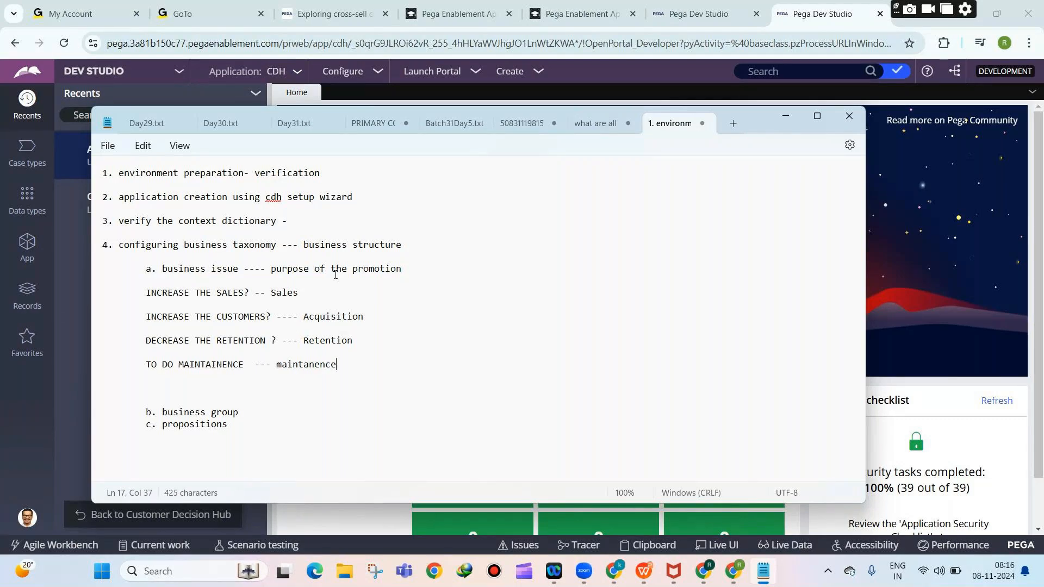
Define business group as '--- category of the promotion'.
click(247, 414)
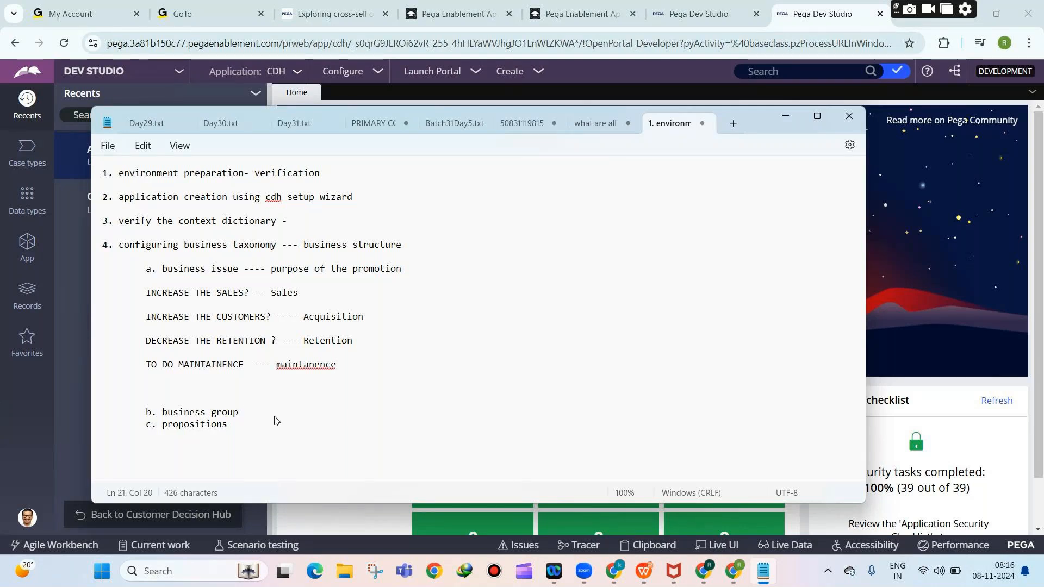
text(--- category of the promotion)
key(Return)
key(Return)
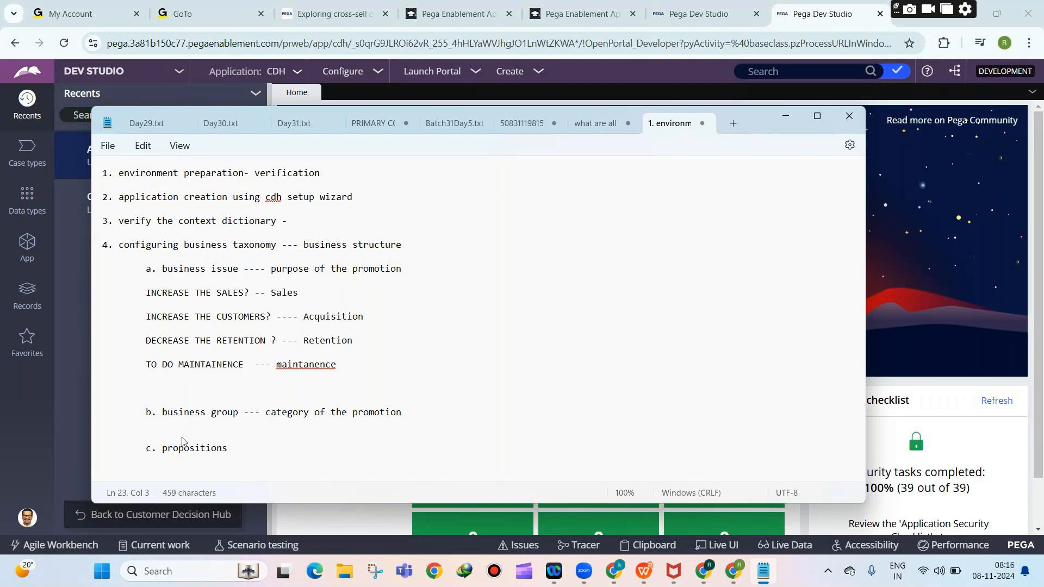
List CREDIT CARDS and LAPTOPS as business group examples.
text(CREDIT CARDS)
key(Return)
key(Return)
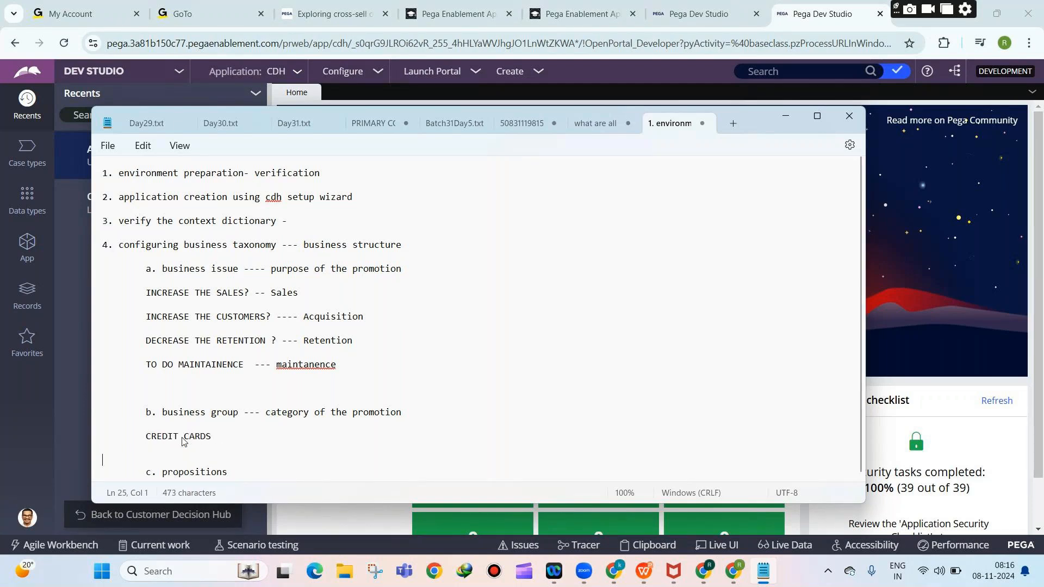
key(Tab)
text(LAPTOPS)
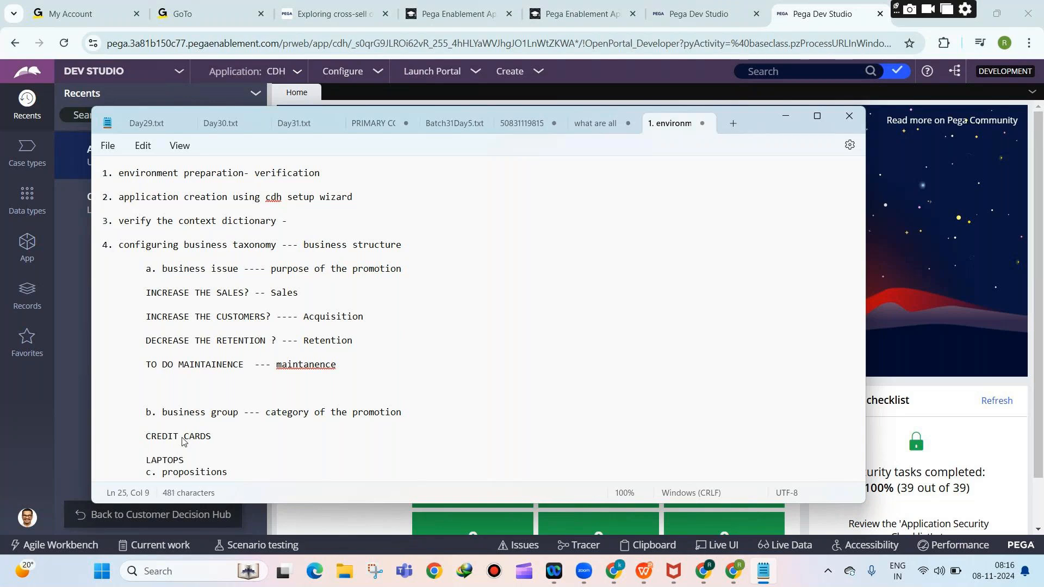
key(Return)
key(Return)
key(Tab)
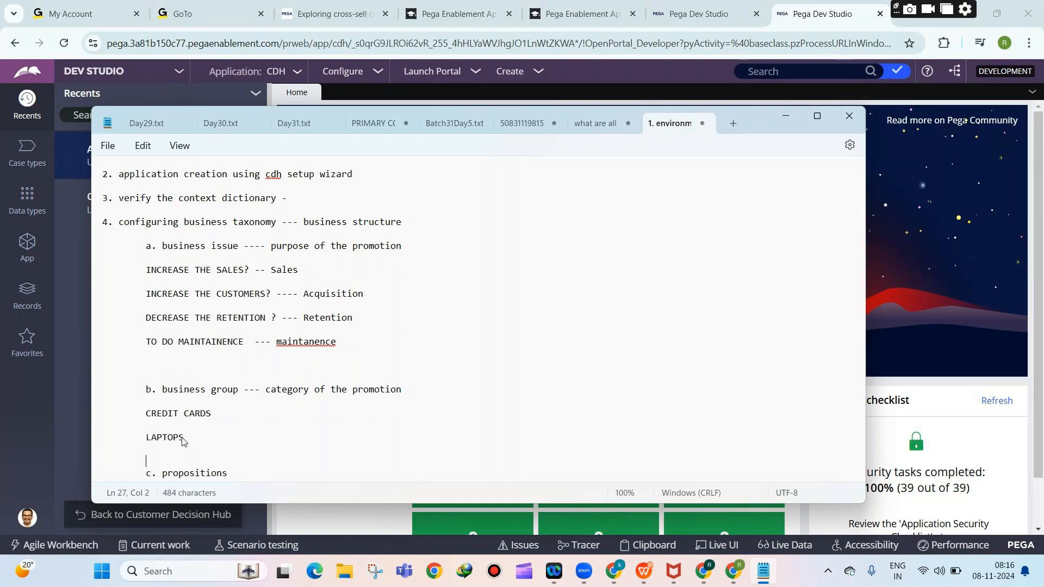
Add FURNITURE and PERSONAL LOANS to the business group examples.
text(FURNITURE)
key(Return)
key(Return)
key(Tab)
text(PERSONALL)
key(BackSpace)
text(LOANS)
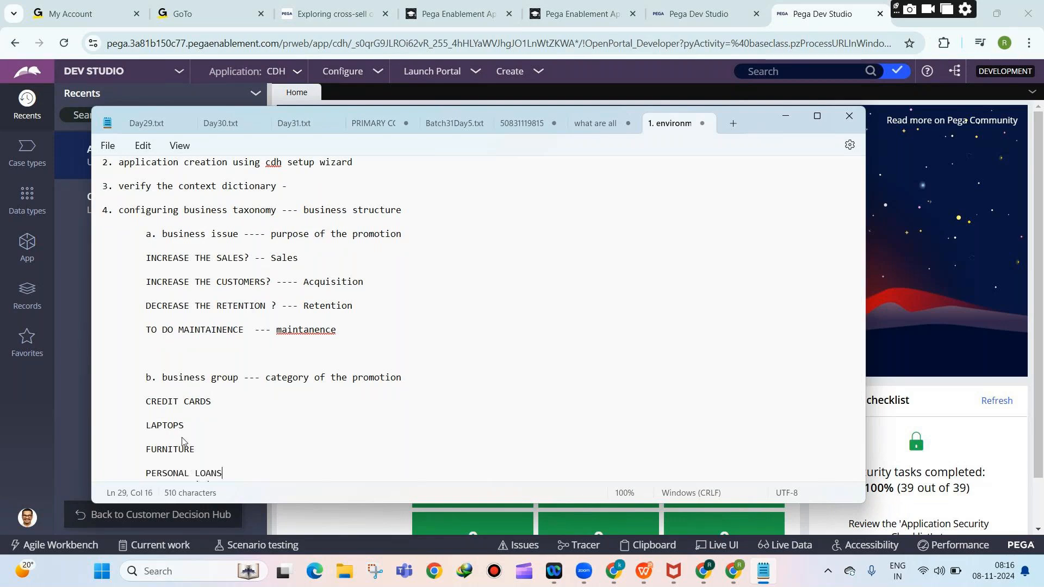
key(Return)
key(Return)
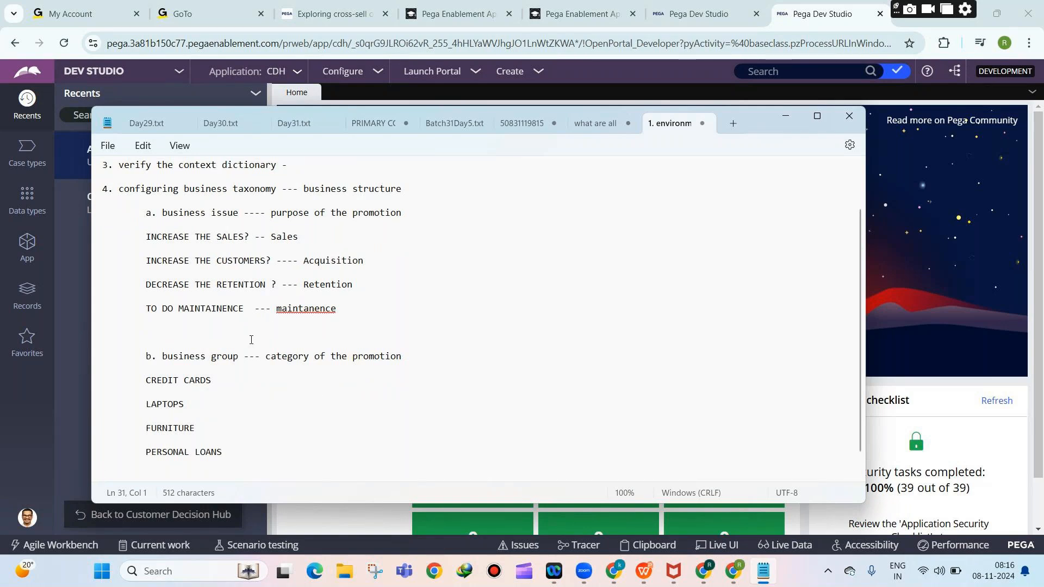
scroll(251, 340, down, 1)
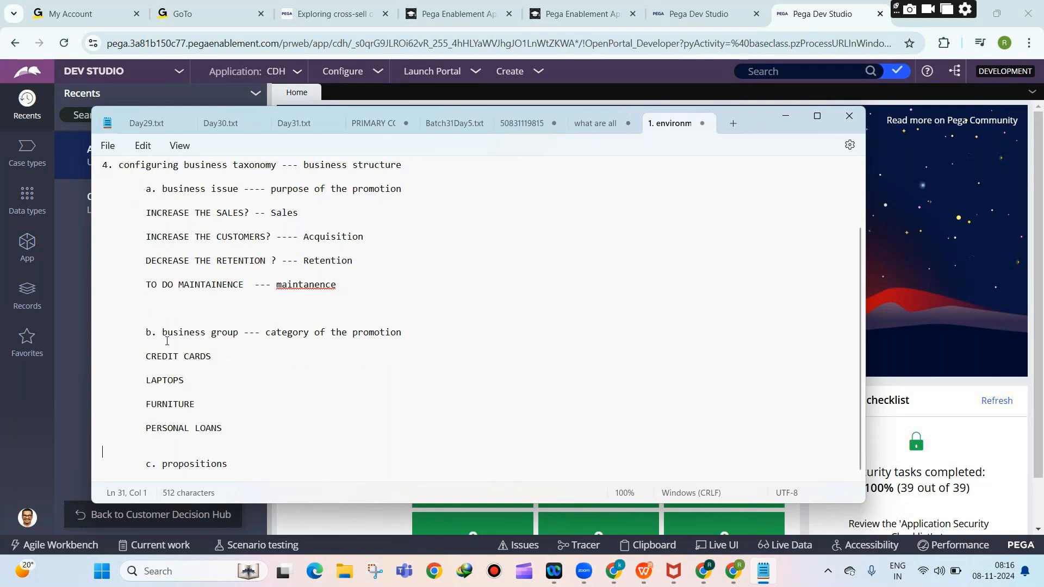
scroll(166, 341, up, 3)
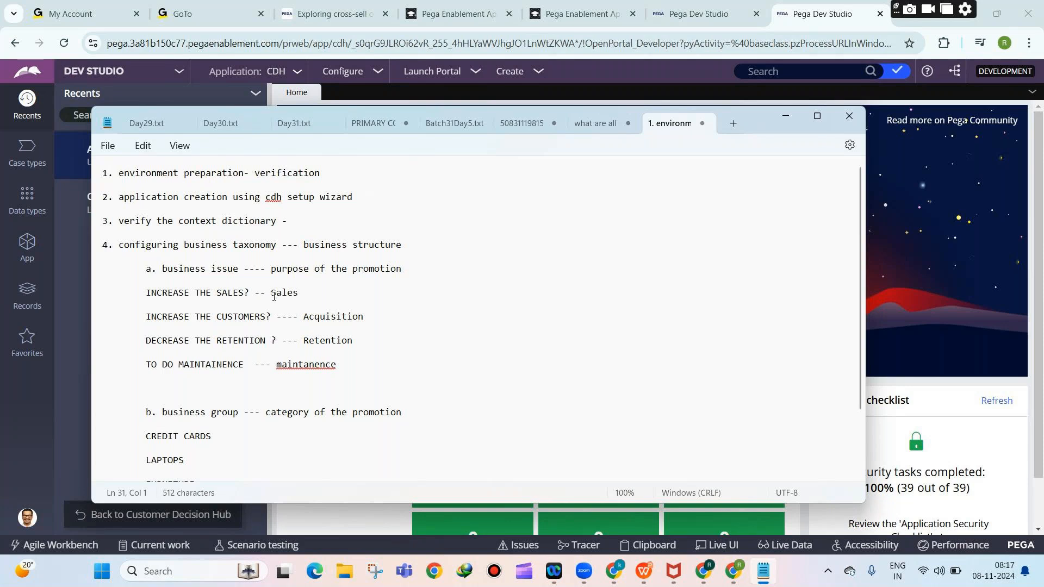
drag(272, 294, 298, 297)
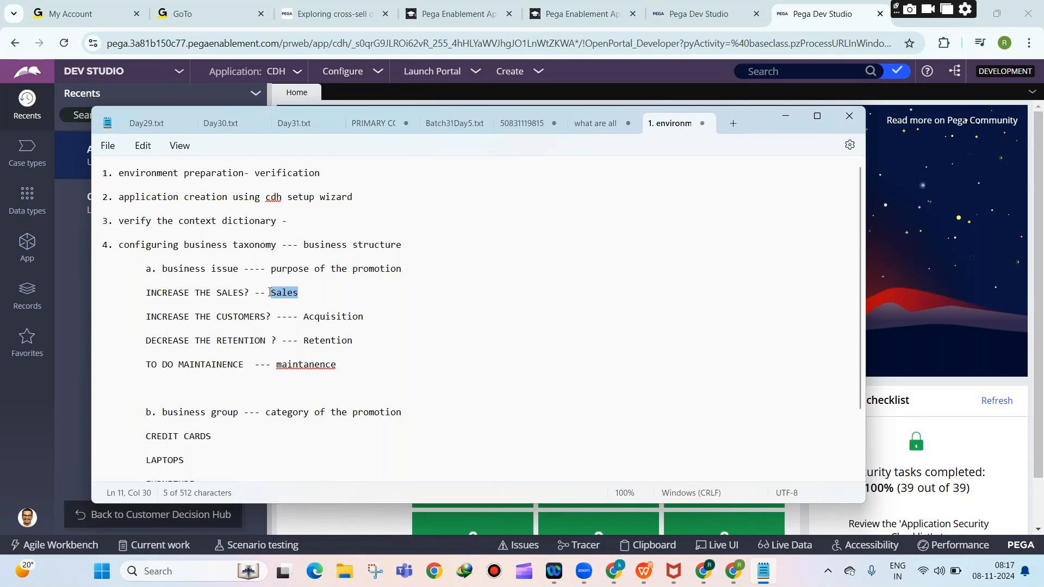
scroll(270, 291, down, 3)
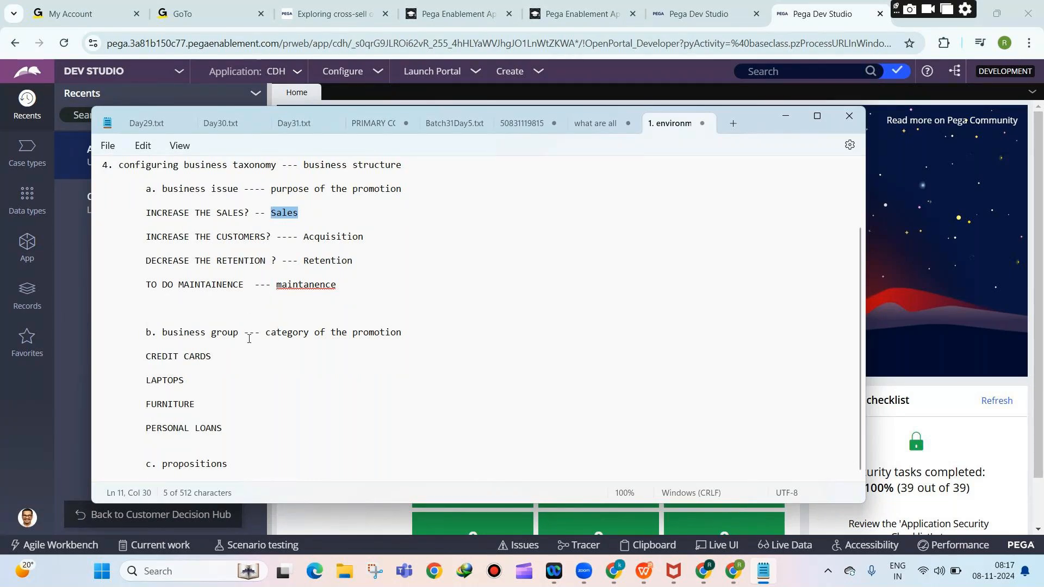
drag(220, 431, 146, 420)
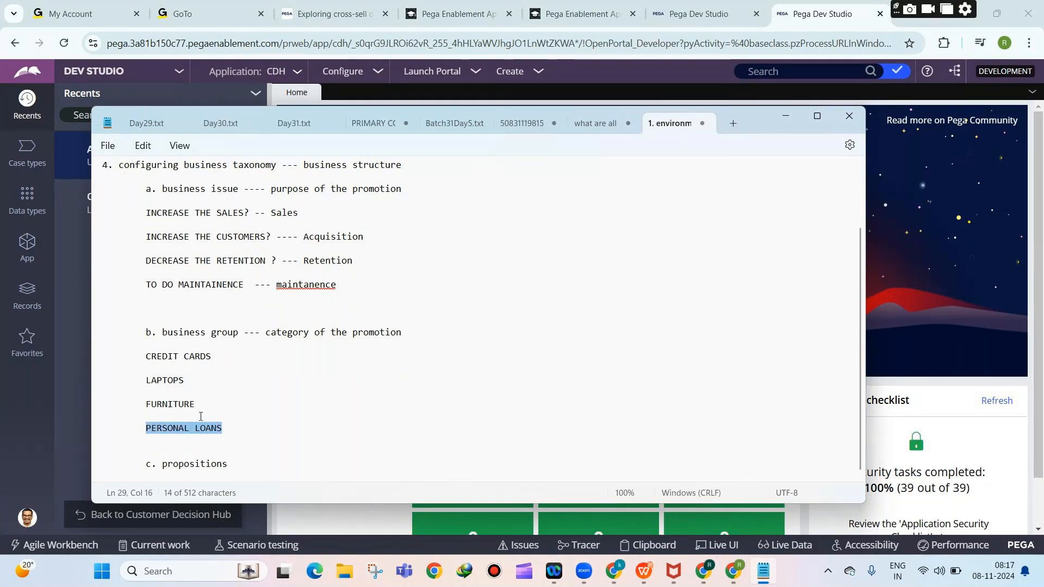
click(229, 430)
drag(229, 429, 143, 428)
click(261, 463)
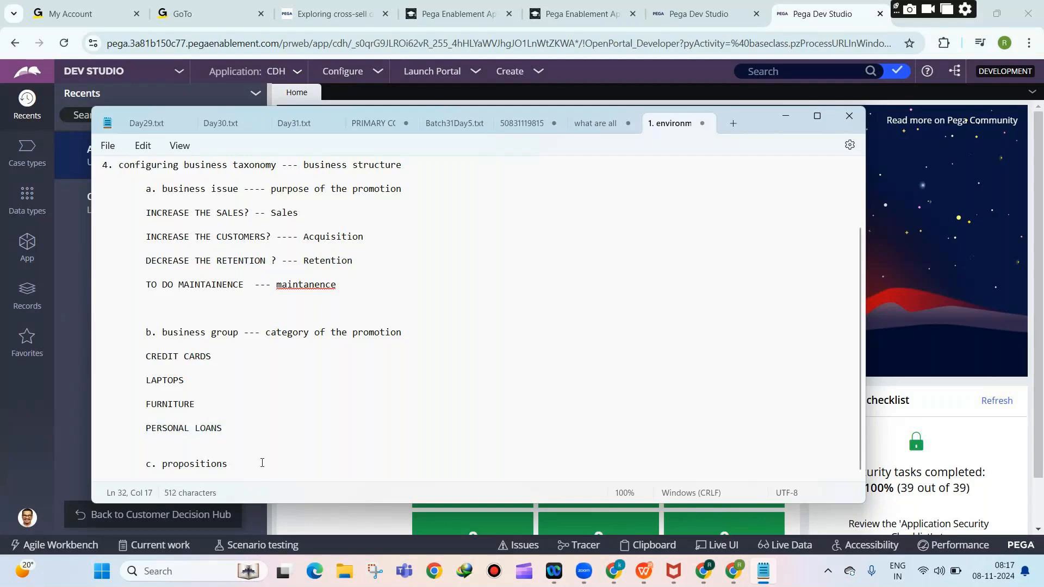
Define propositions as '---- promotion itself ( anything that you propose to the customer )'.
text(---- )
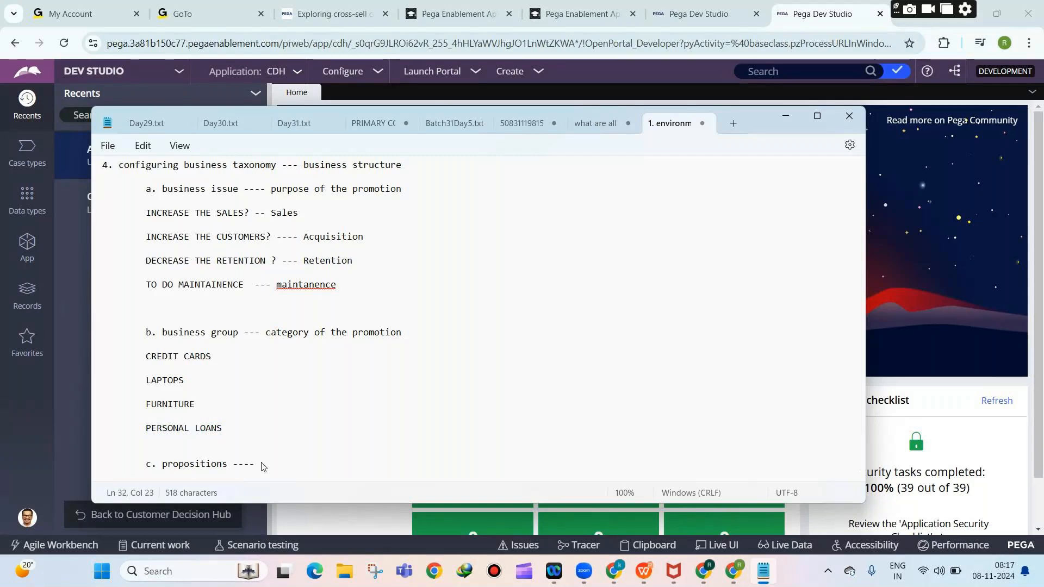
text(promotion itself)
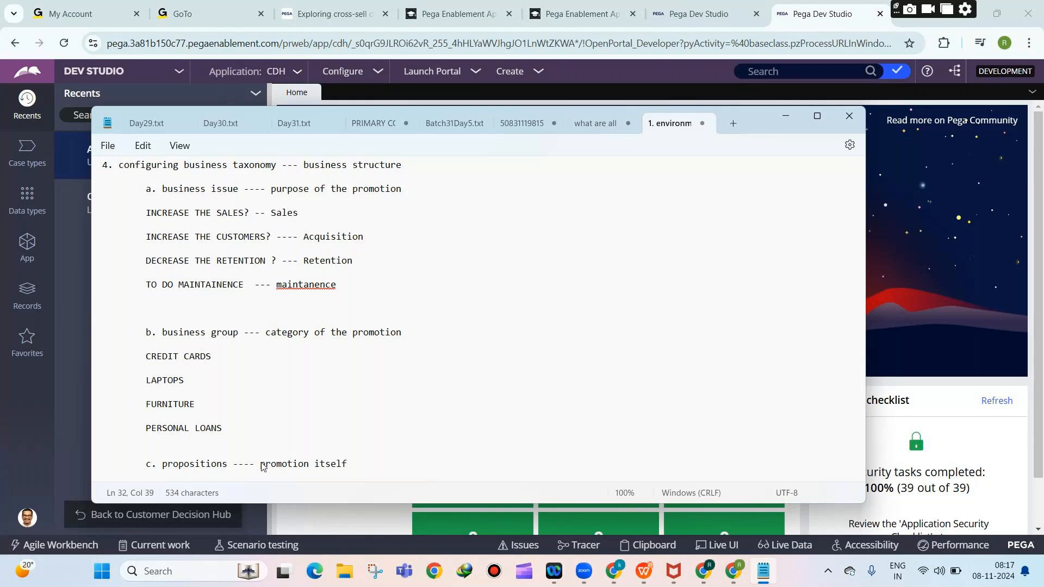
text( ( anything)
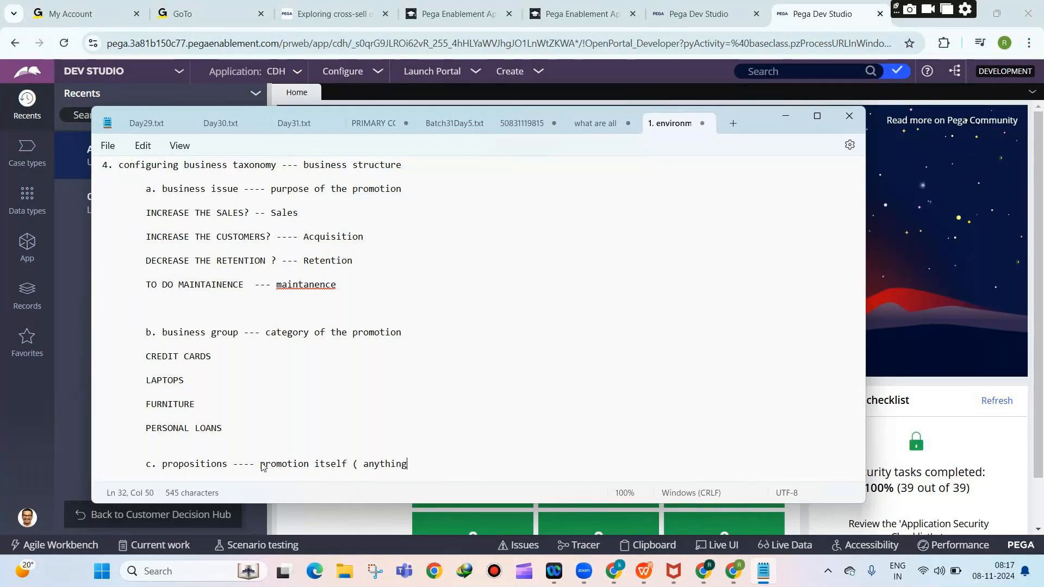
text( that you propos)
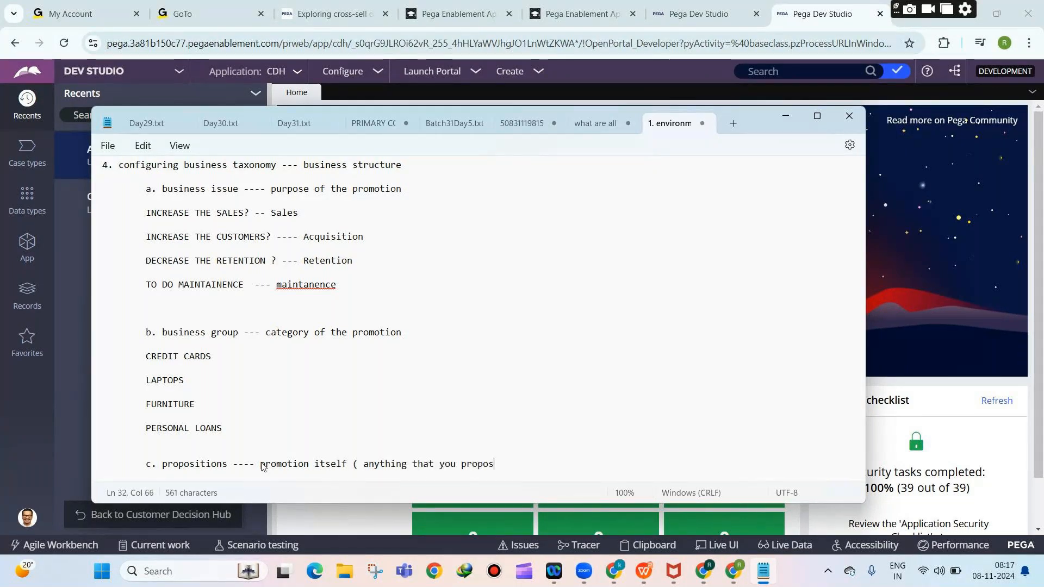
text(e to t)
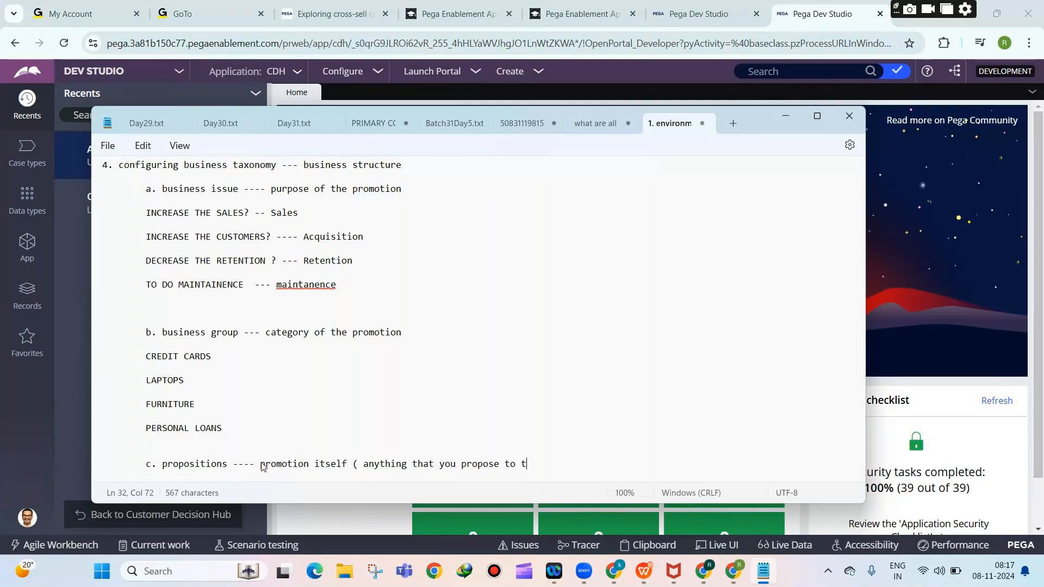
text(he customer ))
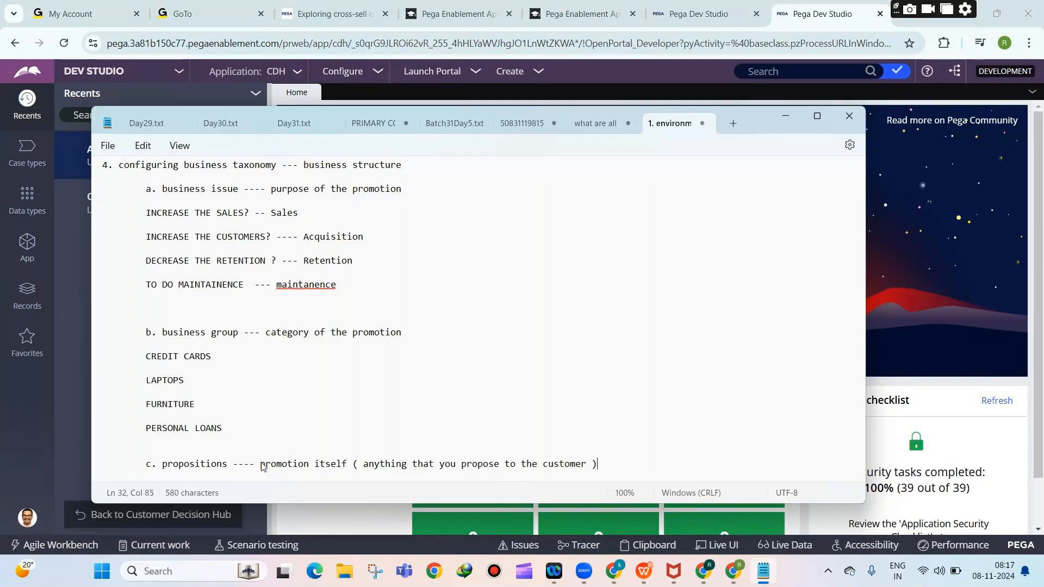
key(Return)
key(Return)
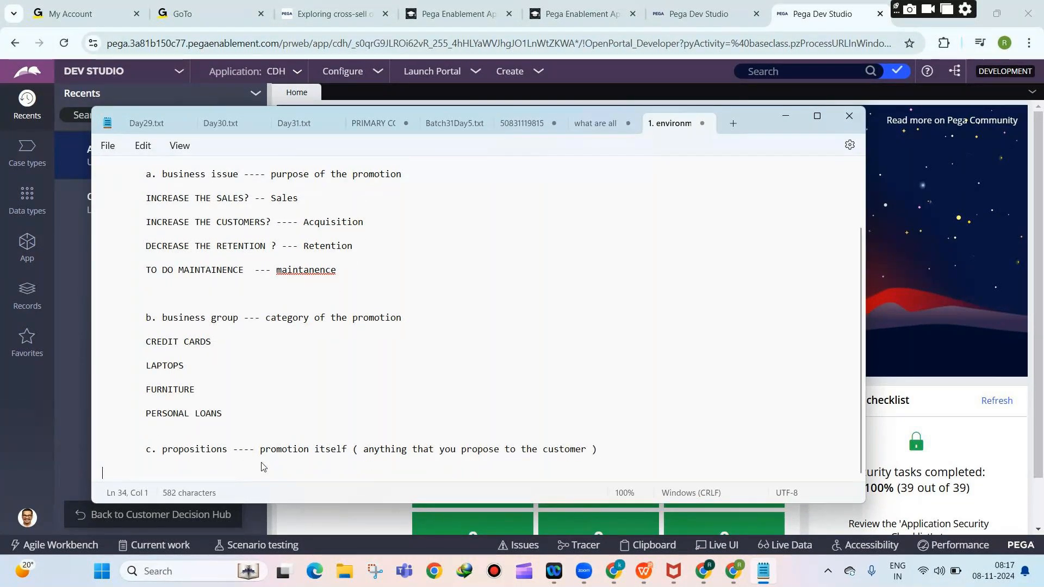
key(Return)
List PRODUCT / SERVICE / OFFER / DISCOUNT / NOTIFICATION as proposition types.
text(PROD)
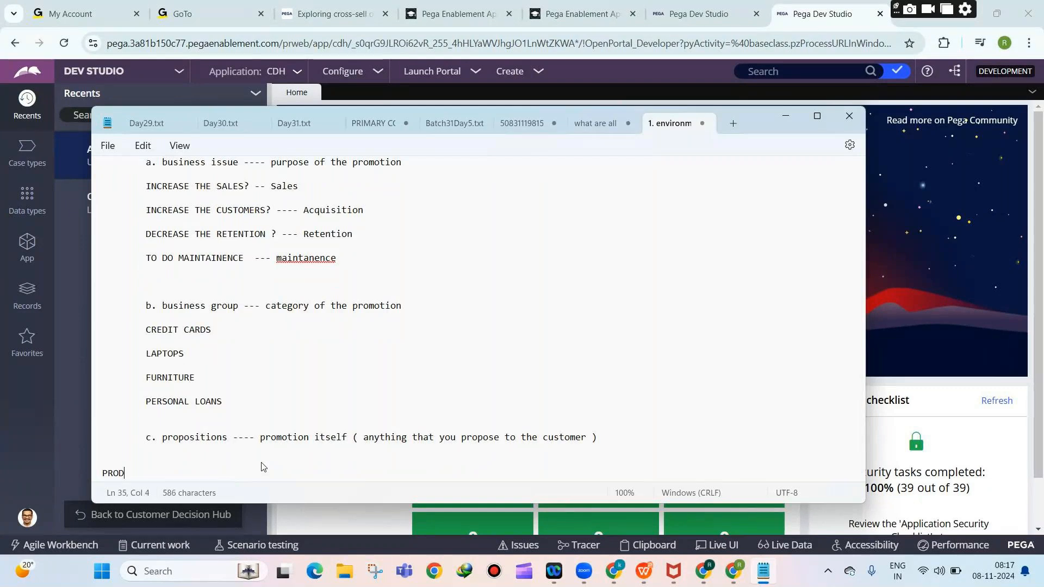
text(UCT /)
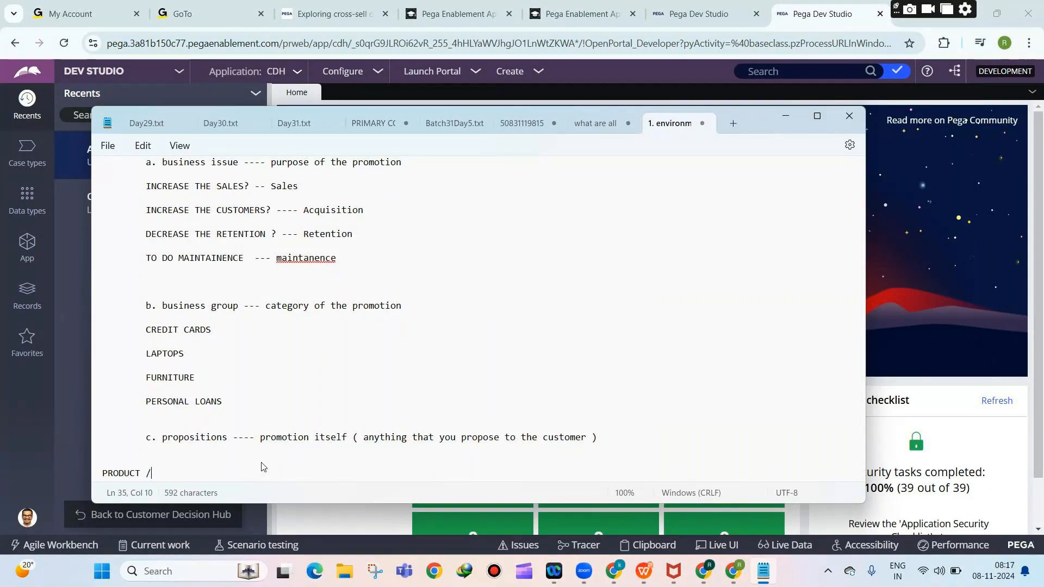
text( SERVICE / OFFER / C)
key(BackSpace)
text(DISCOUNT )
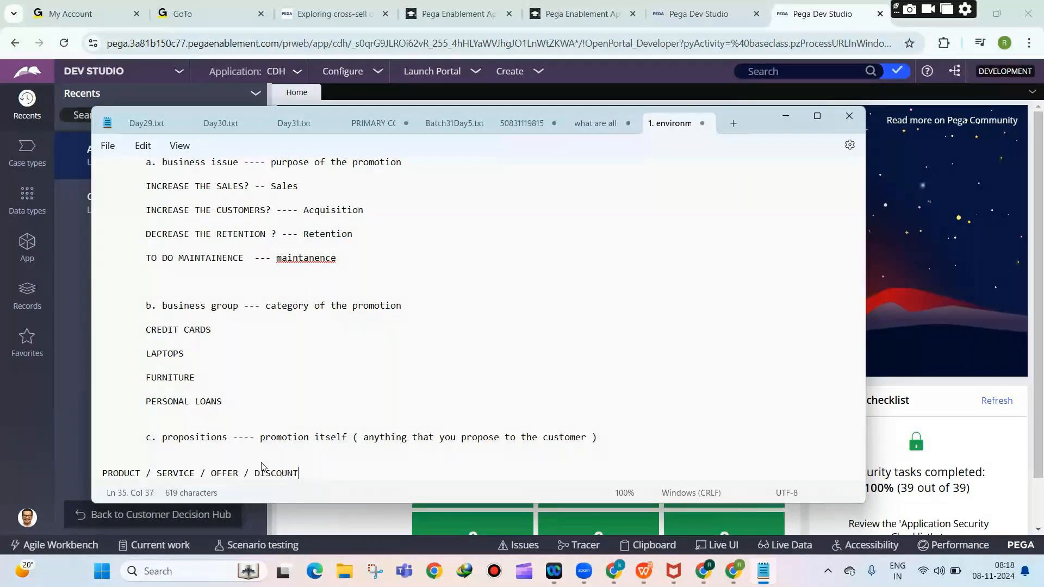
text(/ NOTIFICATION)
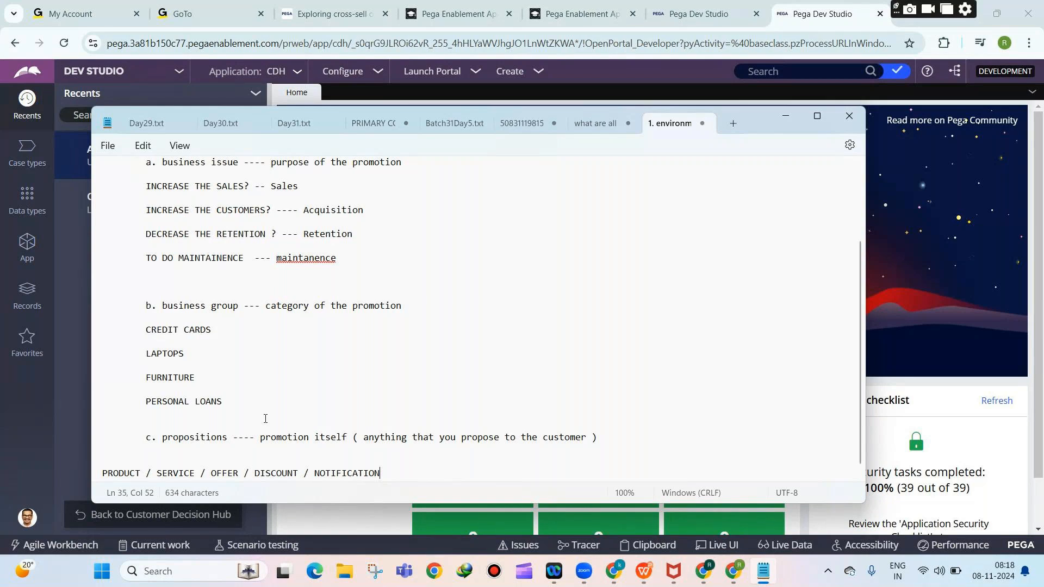
scroll(244, 419, down, 1)
drag(162, 428, 228, 427)
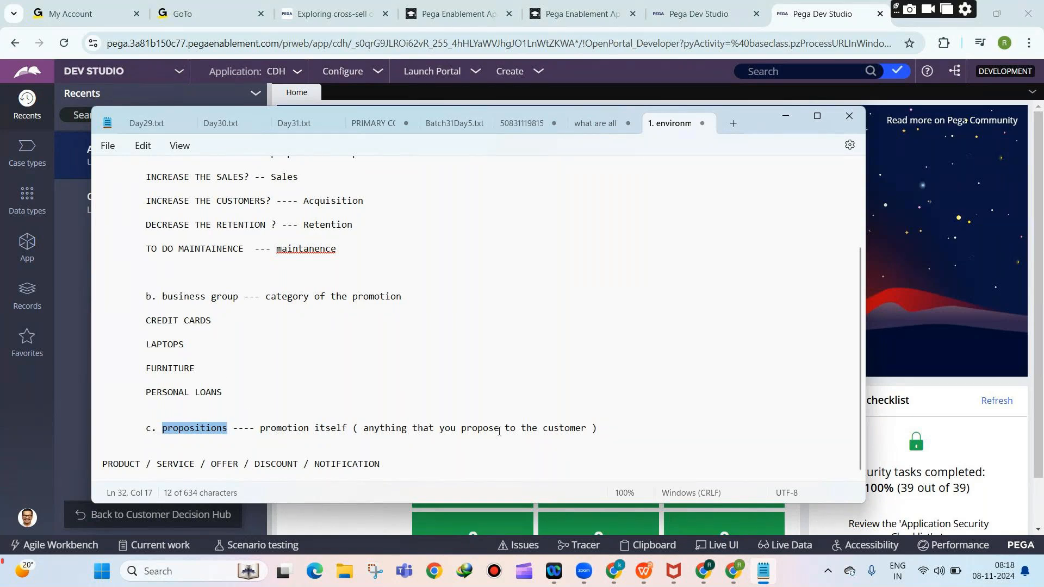
click(384, 464)
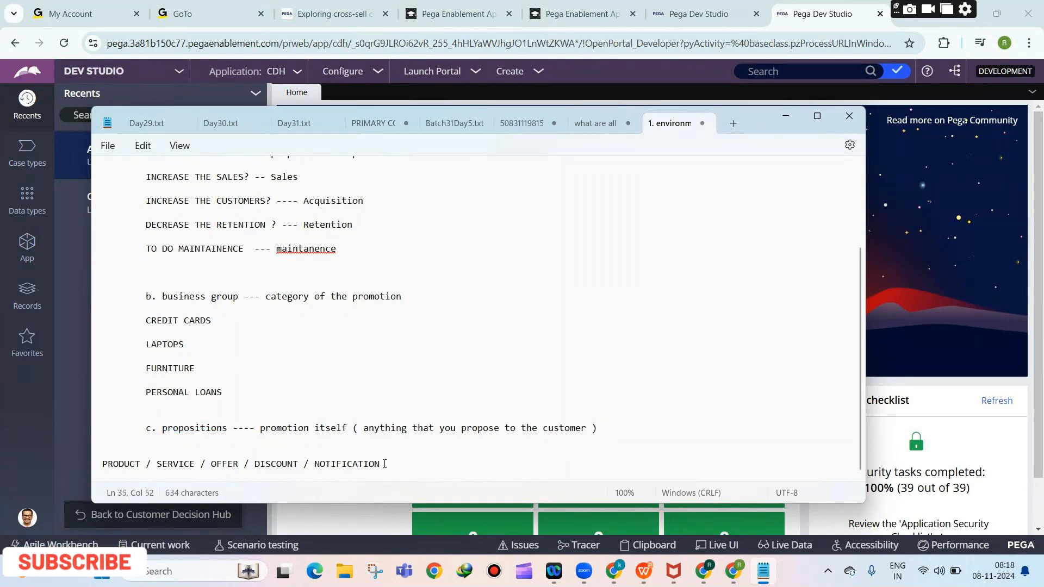
Add offers: 1 Crore personal loan with 10% annual interest, premium credit card with 0% emi, i5 1tb hard disk laptop.
key(Return)
key(Return)
key(Tab)
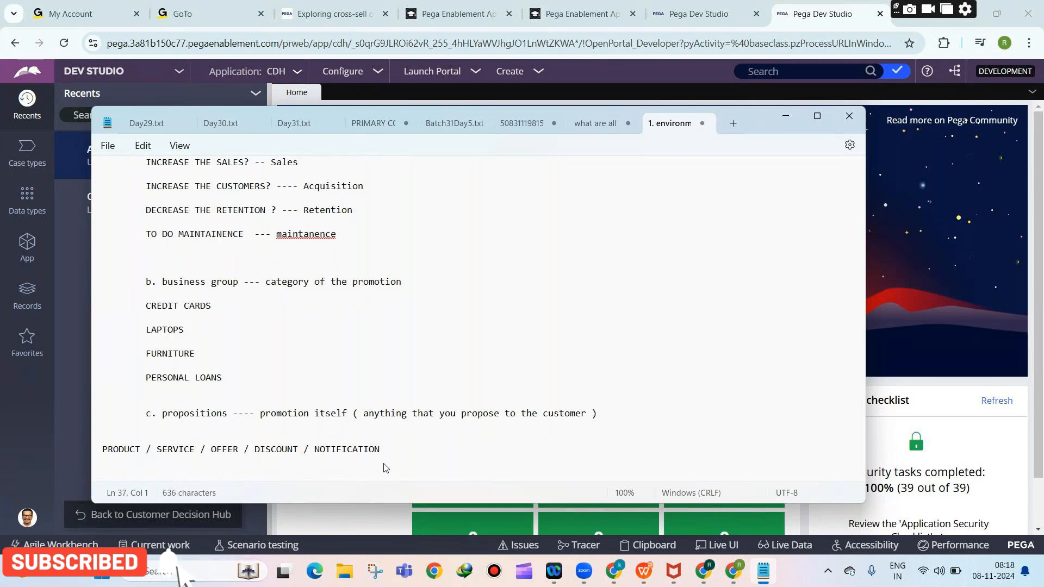
text(1 C)
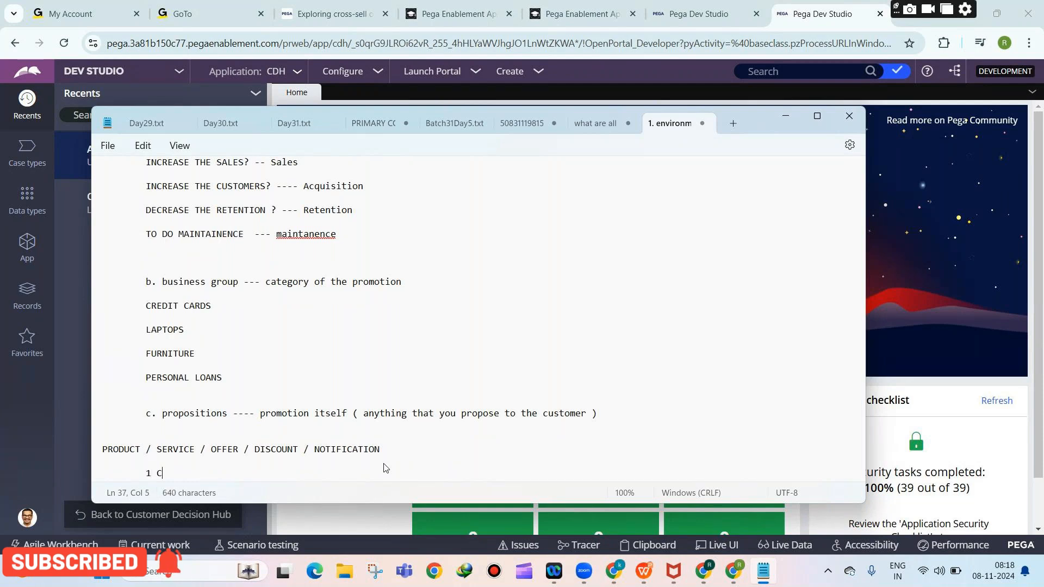
text(rore p)
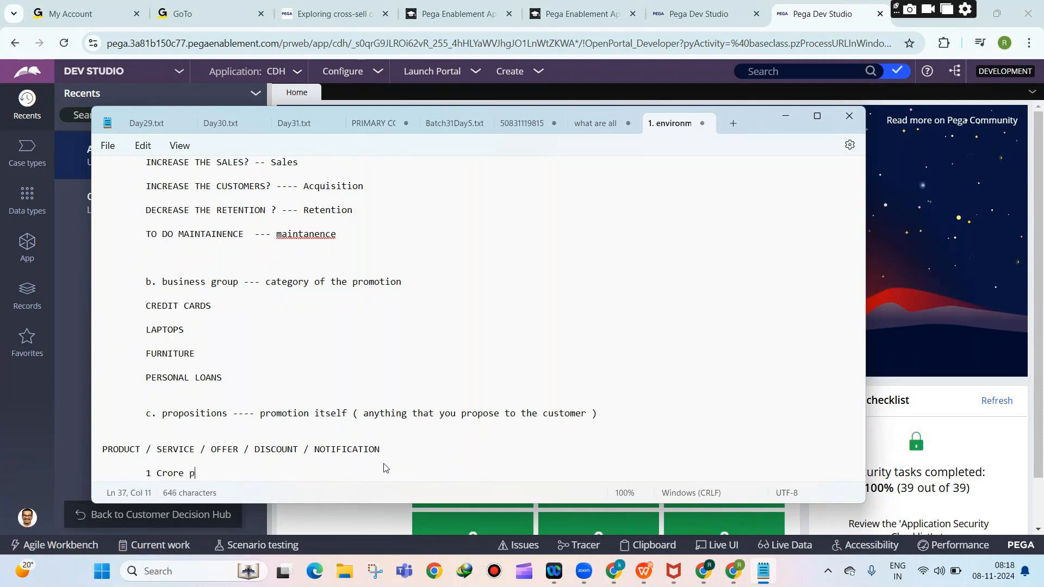
text(ersonal loan with )
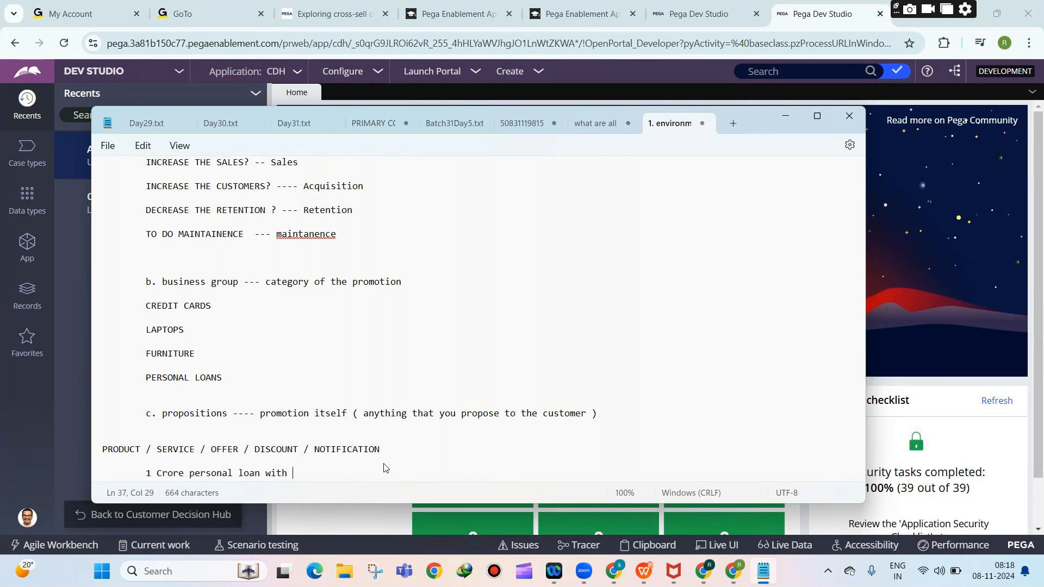
text(10% annual interest)
key(Return)
key(Return)
key(Tab)
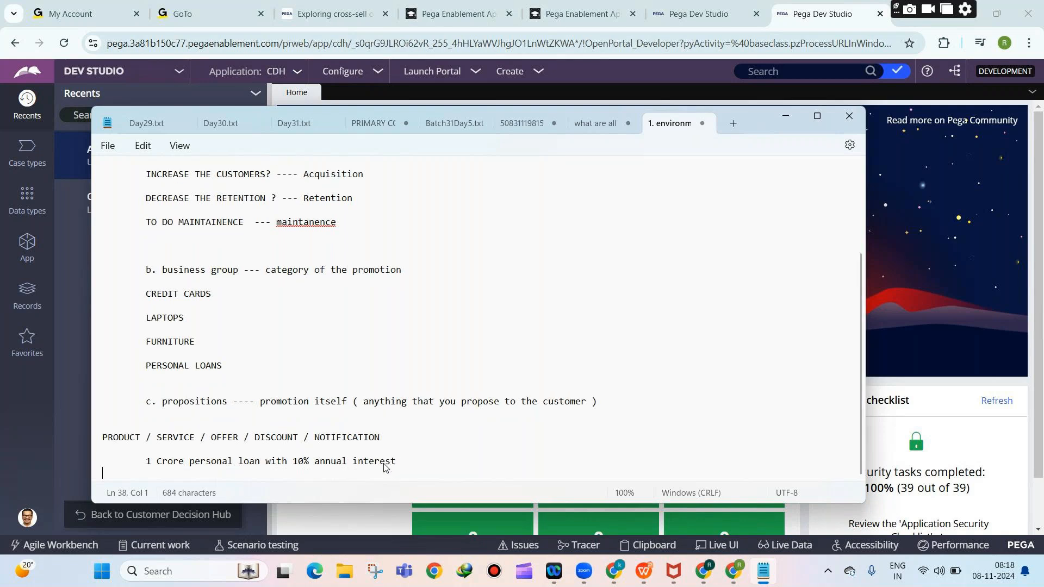
text(pr)
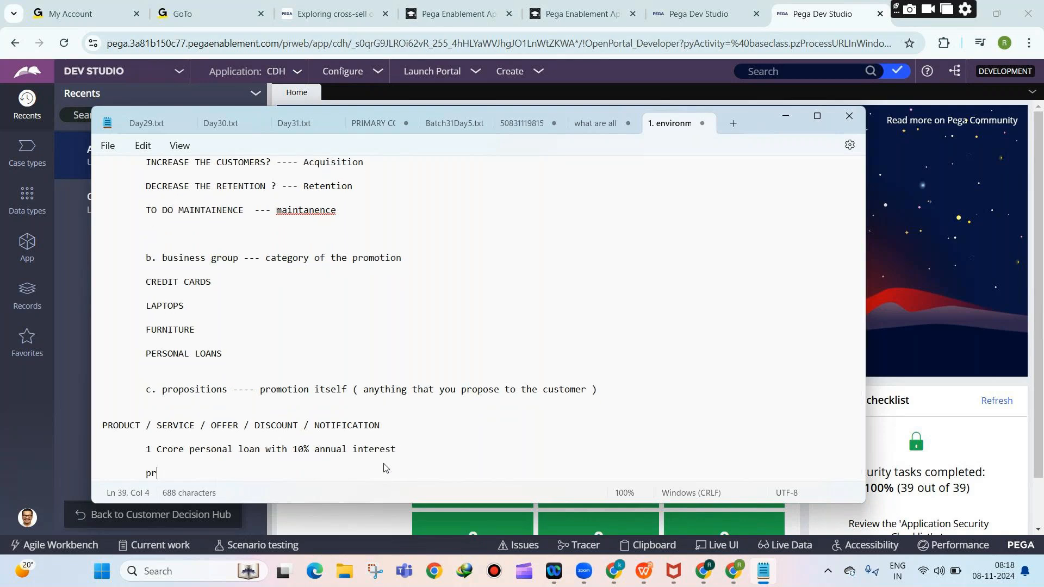
text(emium cre)
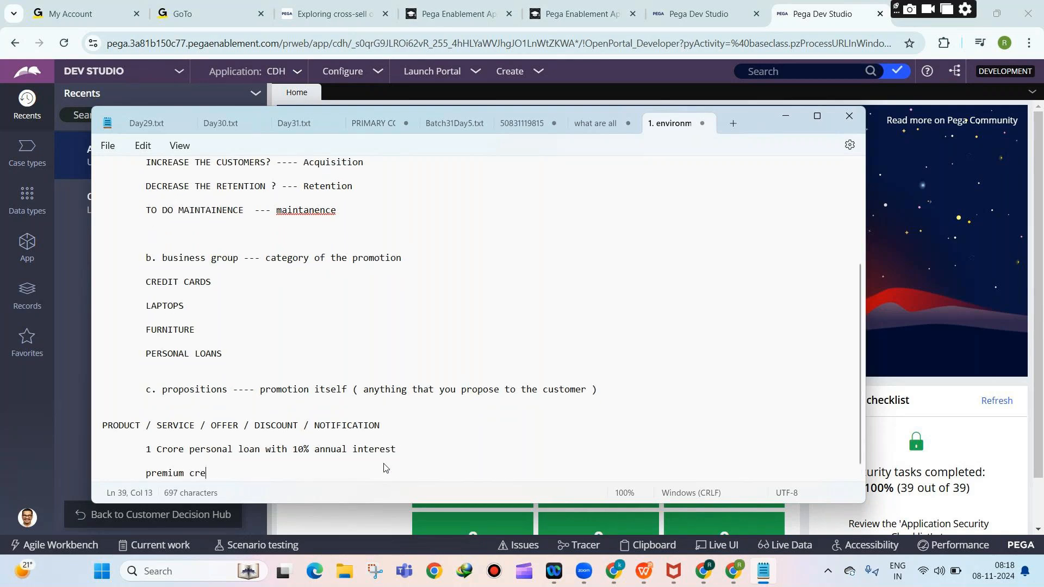
text(dit card with 0)
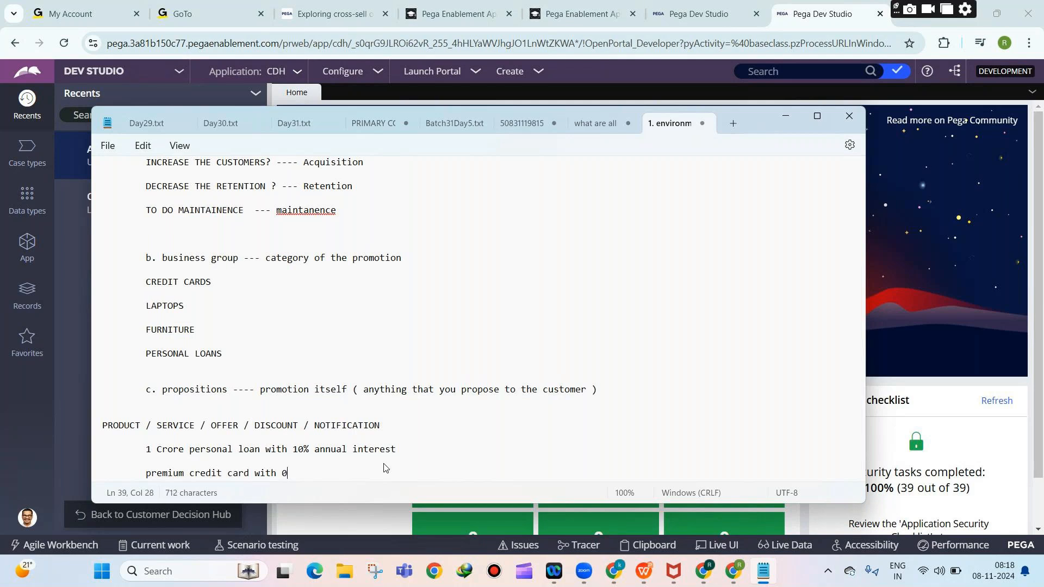
text(% emi)
key(Return)
key(Return)
key(Tab)
text(i5 1tb hard d)
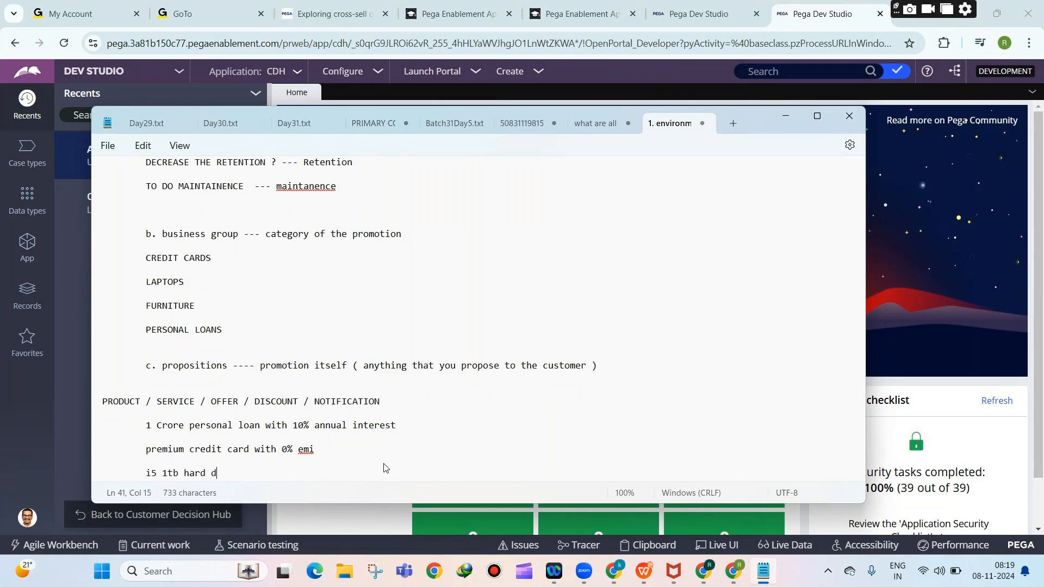
text(isk laptop)
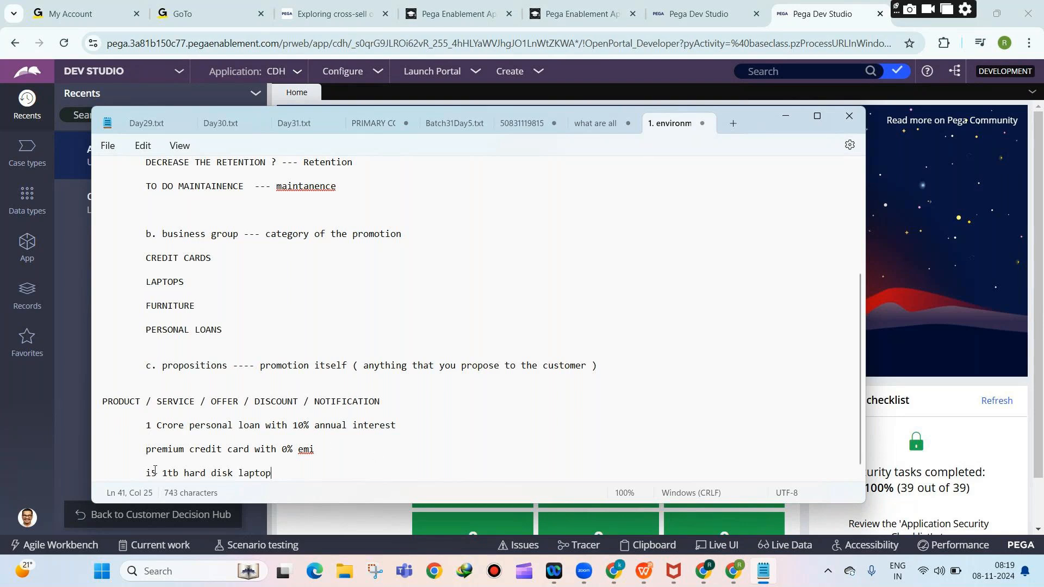
Add 'salon service' and '50% discount on sofa' as further example offers.
key(Return)
key(Return)
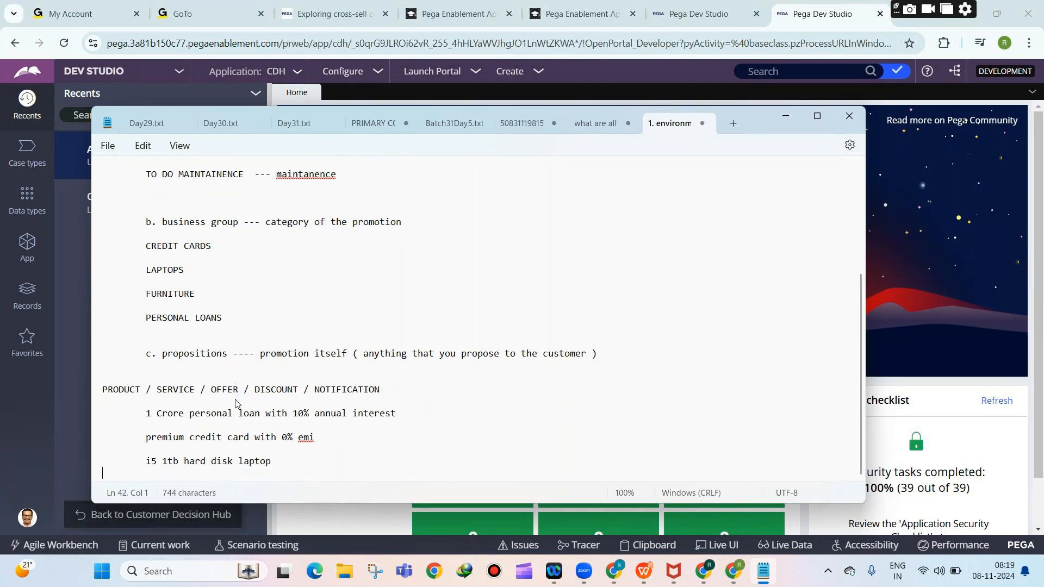
key(Tab)
text(salon service)
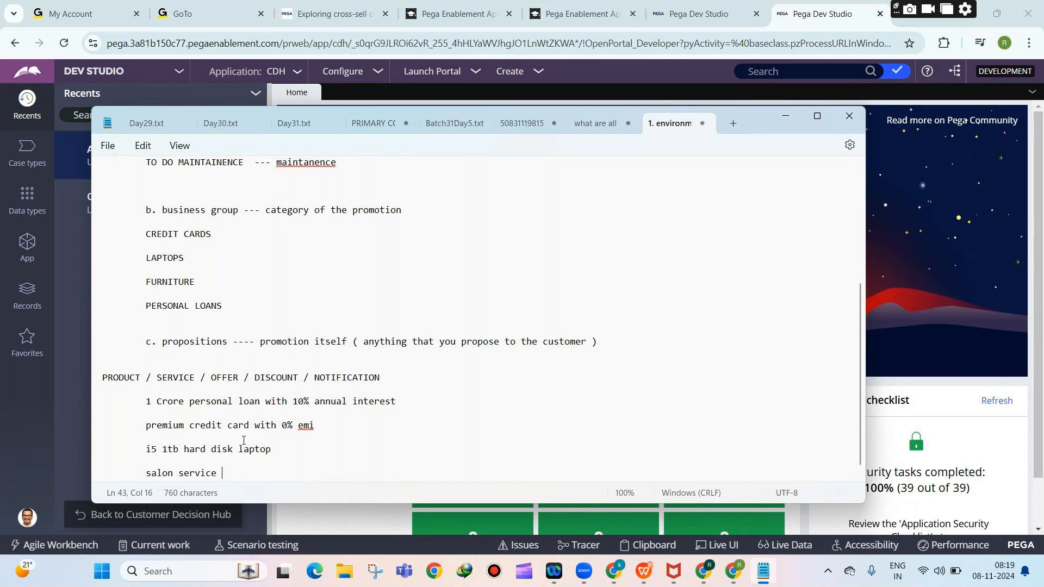
key(Return)
key(Return)
key(Tab)
text(50% discount )
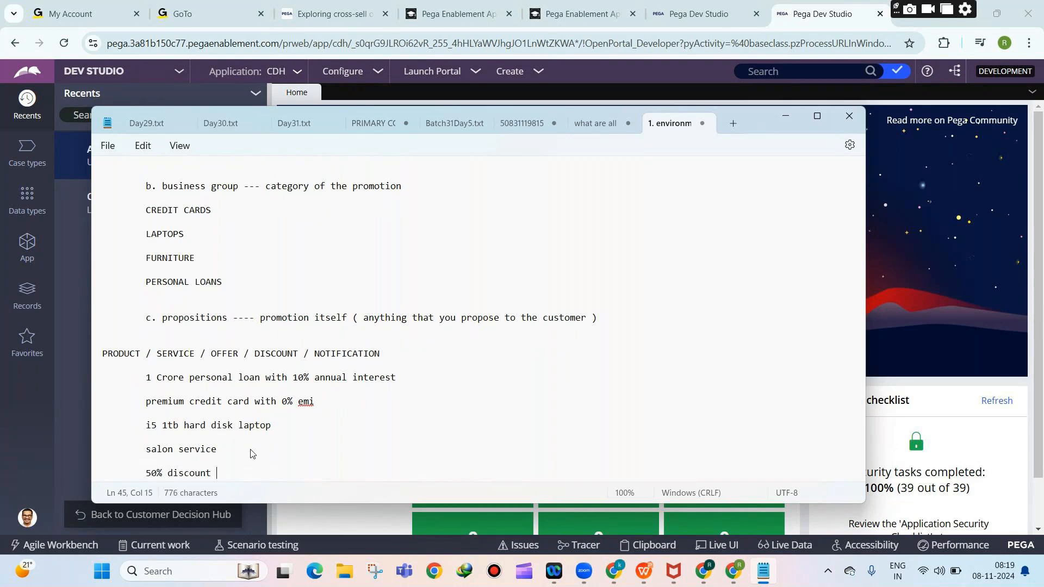
text(on sofas)
key(BackSpace)
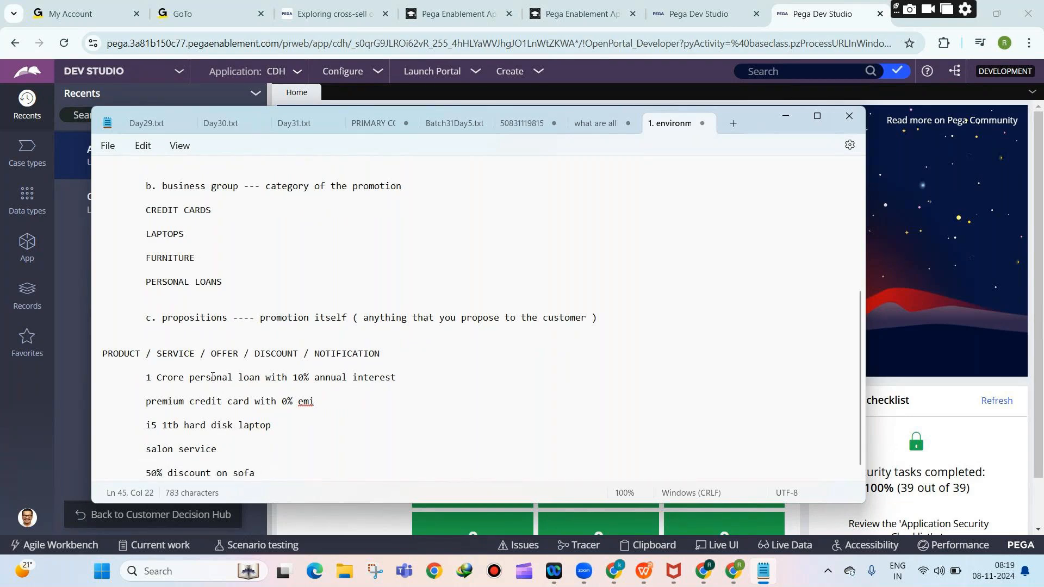
drag(145, 378, 279, 475)
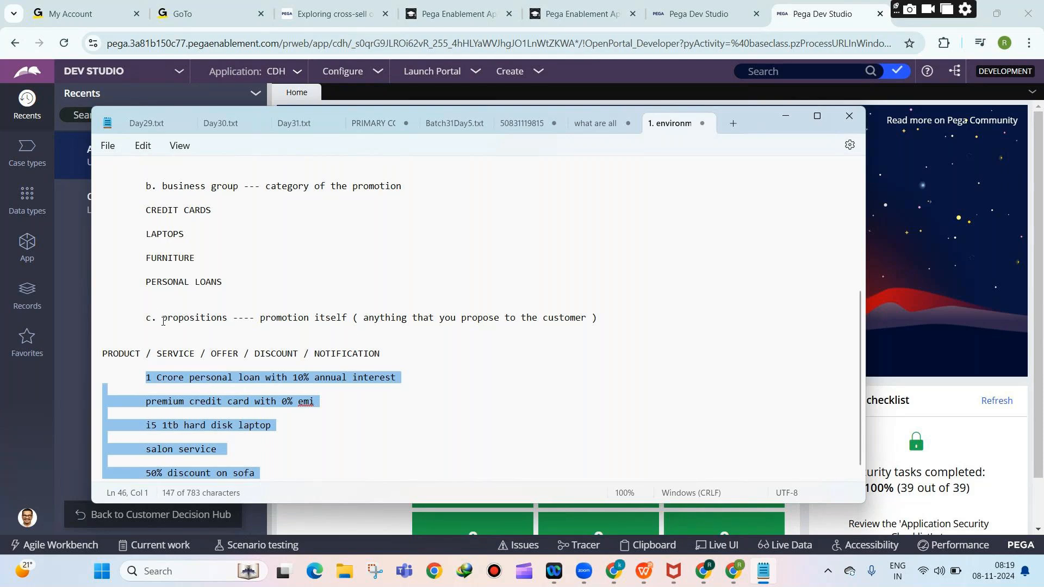
click(147, 378)
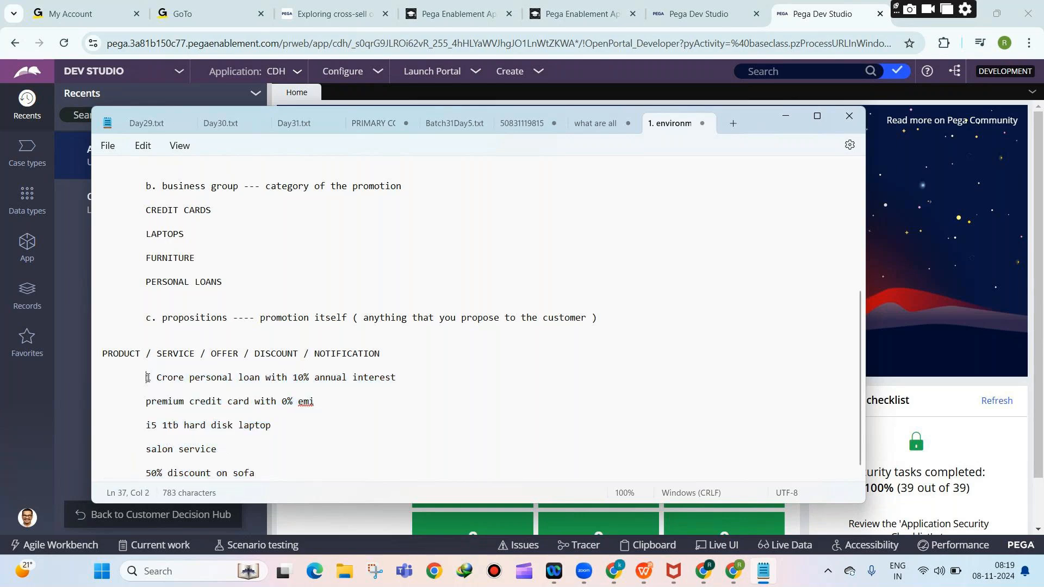
drag(147, 378, 273, 481)
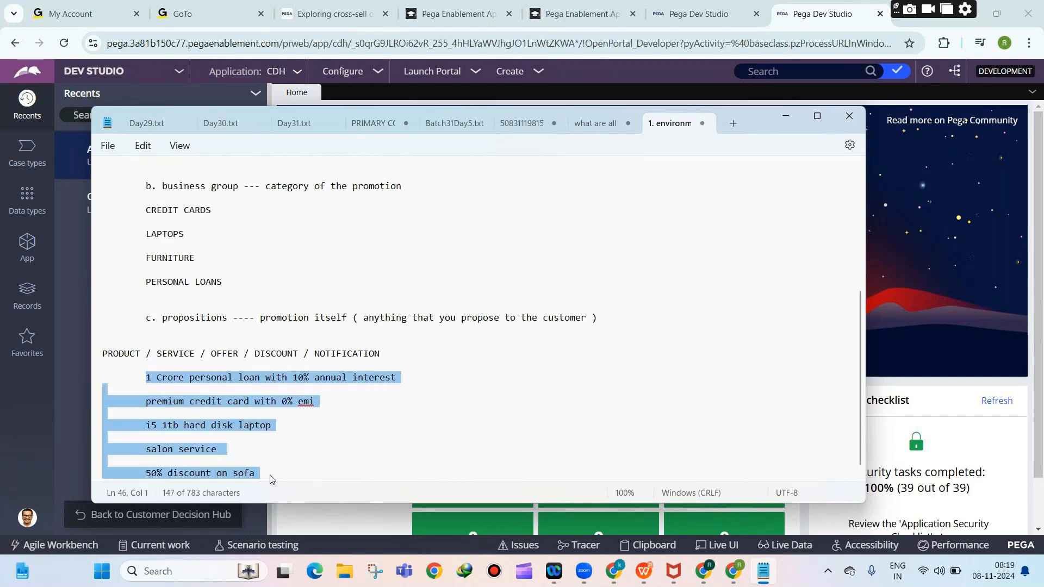
click(217, 449)
drag(216, 449, 122, 451)
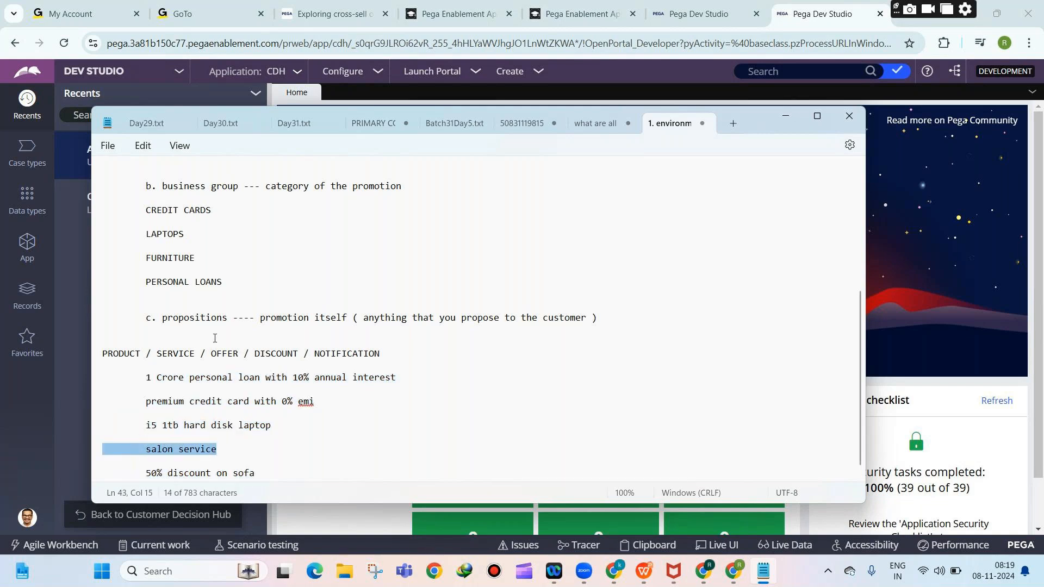
scroll(237, 381, down, 1)
click(238, 394)
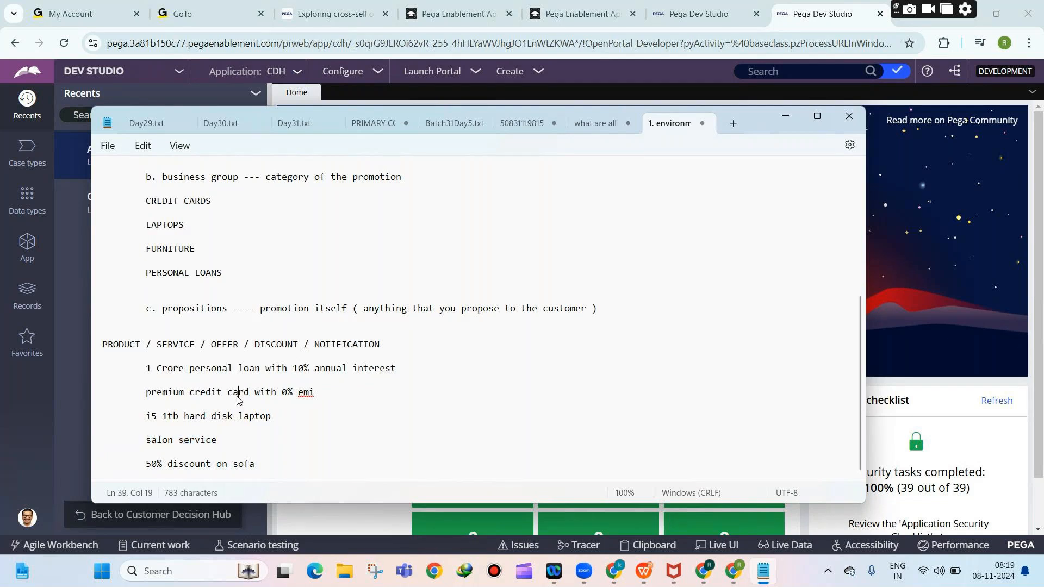
scroll(239, 395, up, 4)
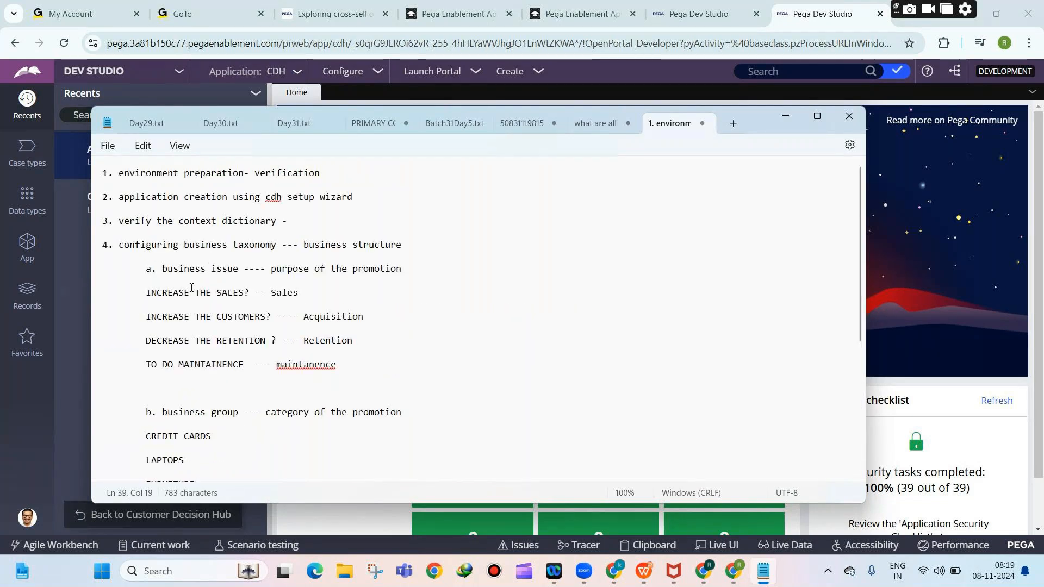
click(162, 270)
drag(161, 272, 214, 275)
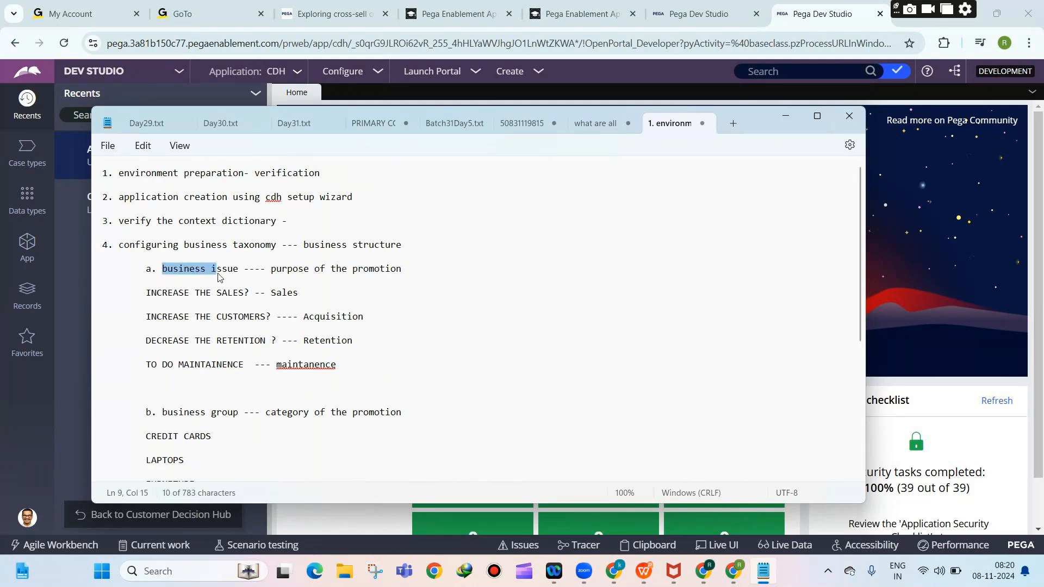
drag(163, 404, 254, 414)
scroll(211, 359, down, 4)
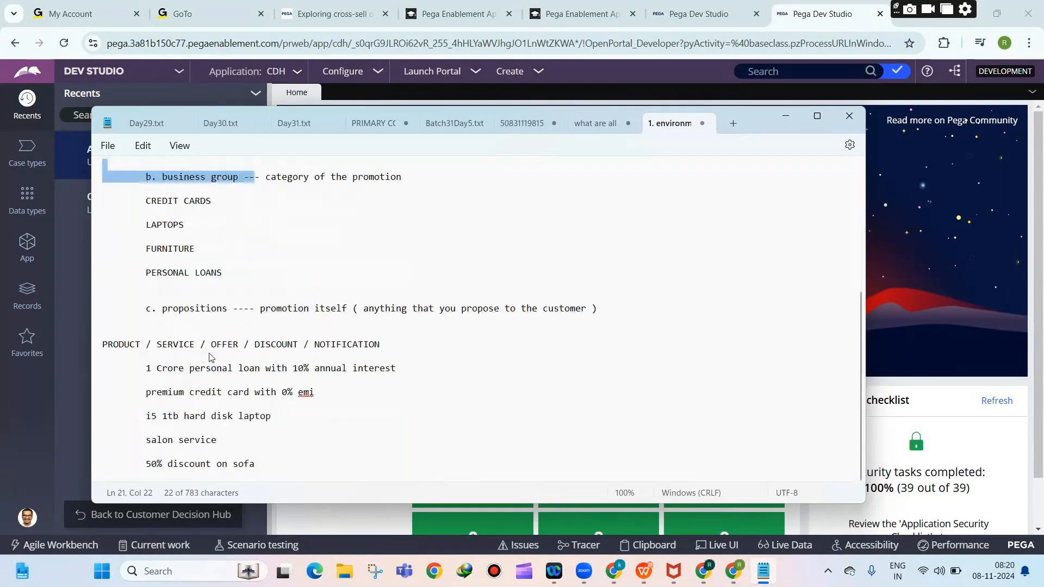
click(287, 466)
key(Return)
key(Return)
key(Return)
key(Return)
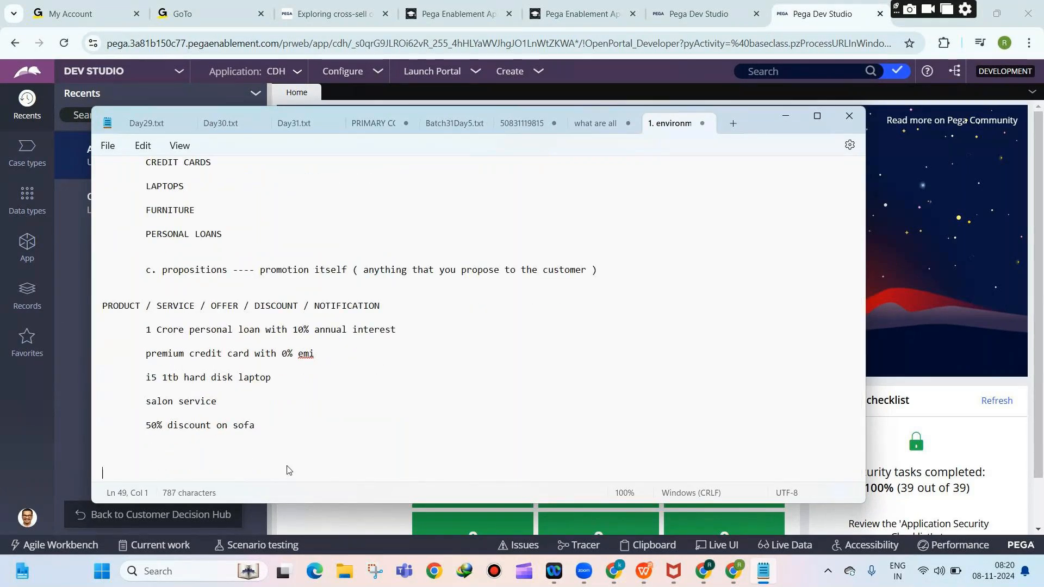
Type SALES with CREDIT CARDS and PERSONAL LOANS indented beneath it.
text(SALES)
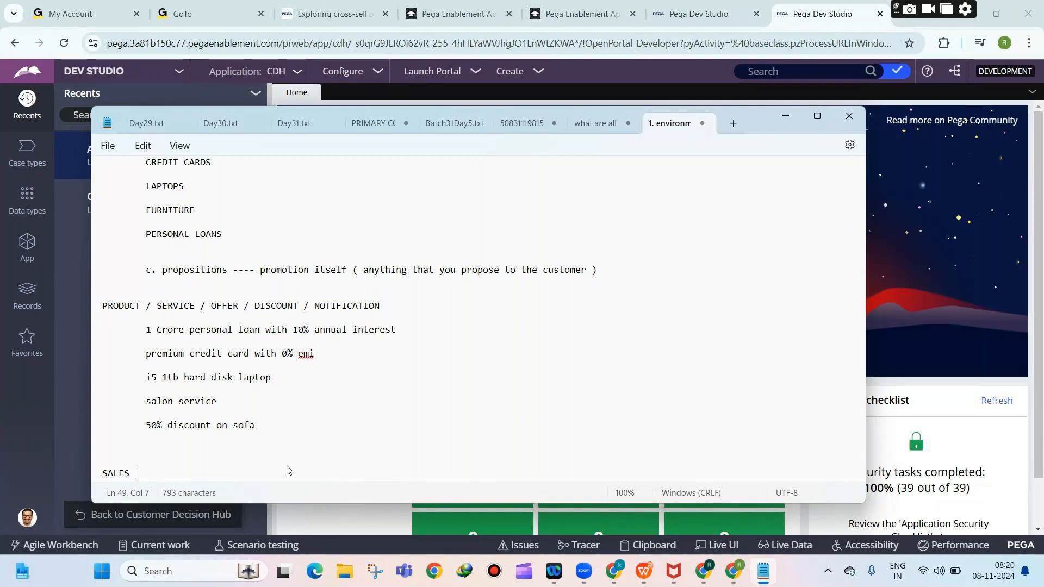
key(Return)
key(Return)
key(Tab)
text(CREDIT CARDS)
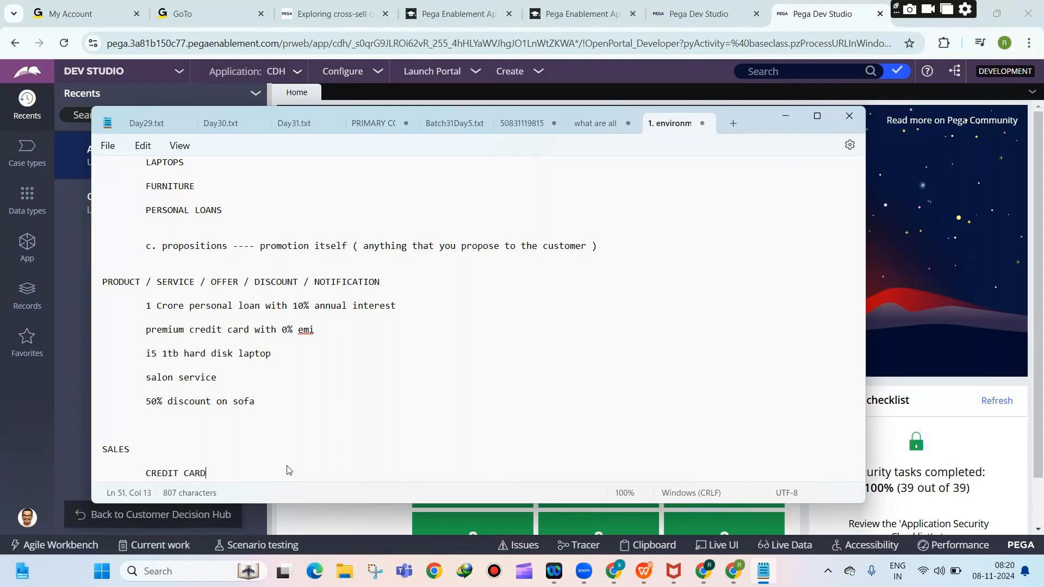
key(Return)
key(Return)
key(Tab)
text(PER)
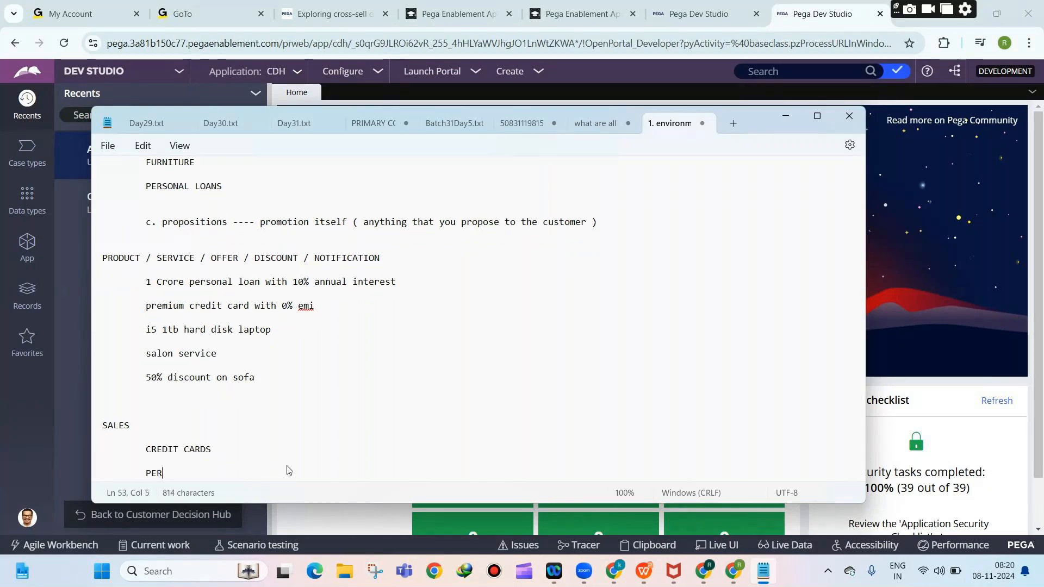
text(SONAL LA)
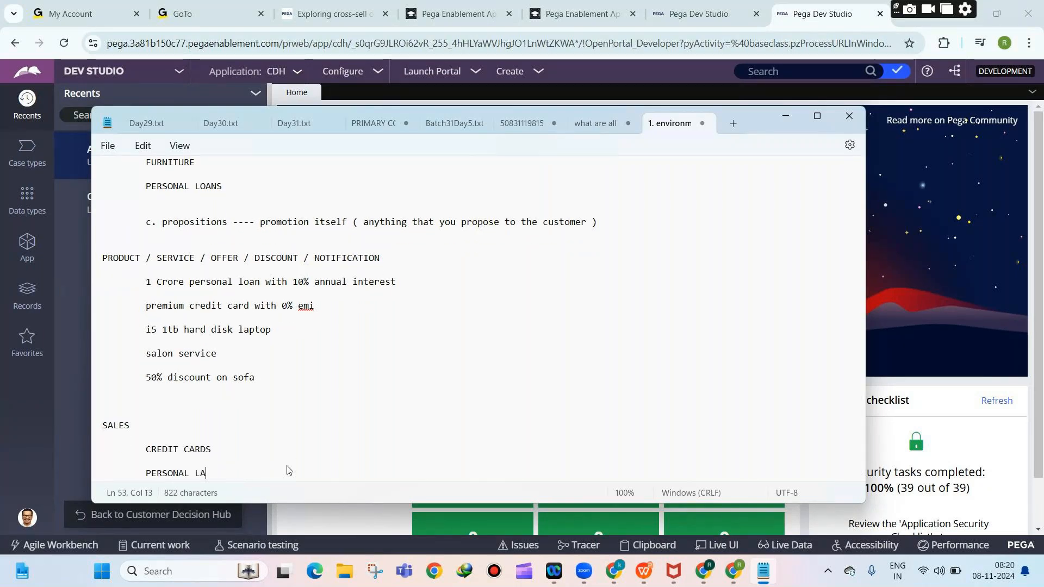
key(BackSpace)
text(OANS)
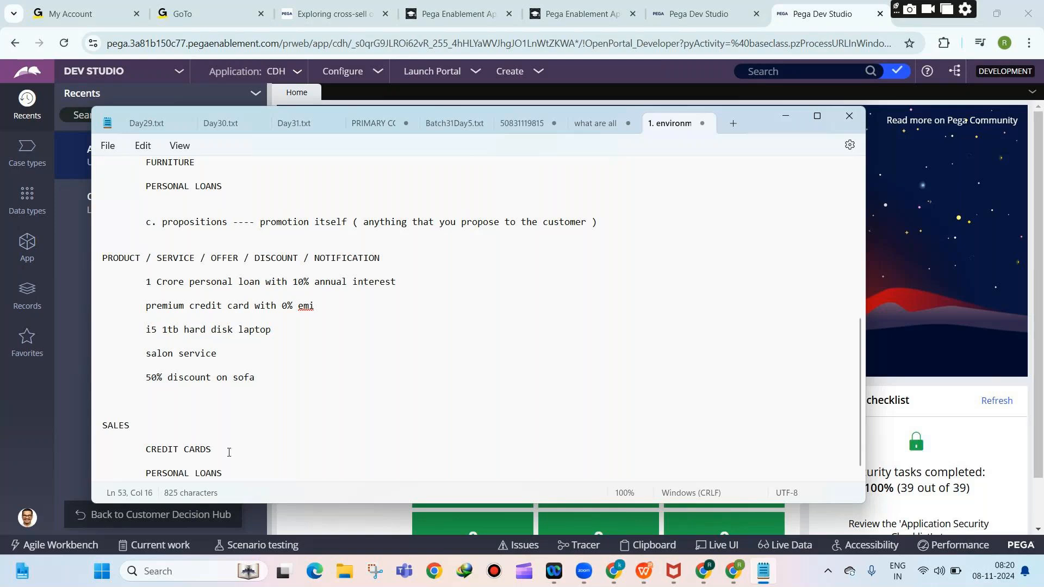
Label SALES as (BUSINESS ISSUE) and CREDIT CARDS as (BUSINESS GROUP).
click(140, 428)
text((BUSINESS ISSUE))
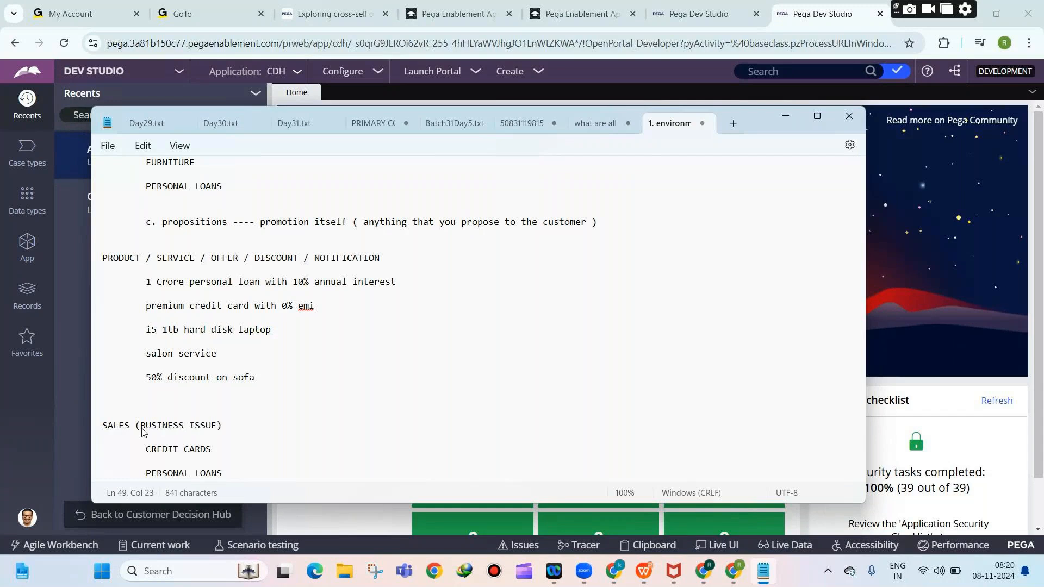
click(222, 449)
text(()
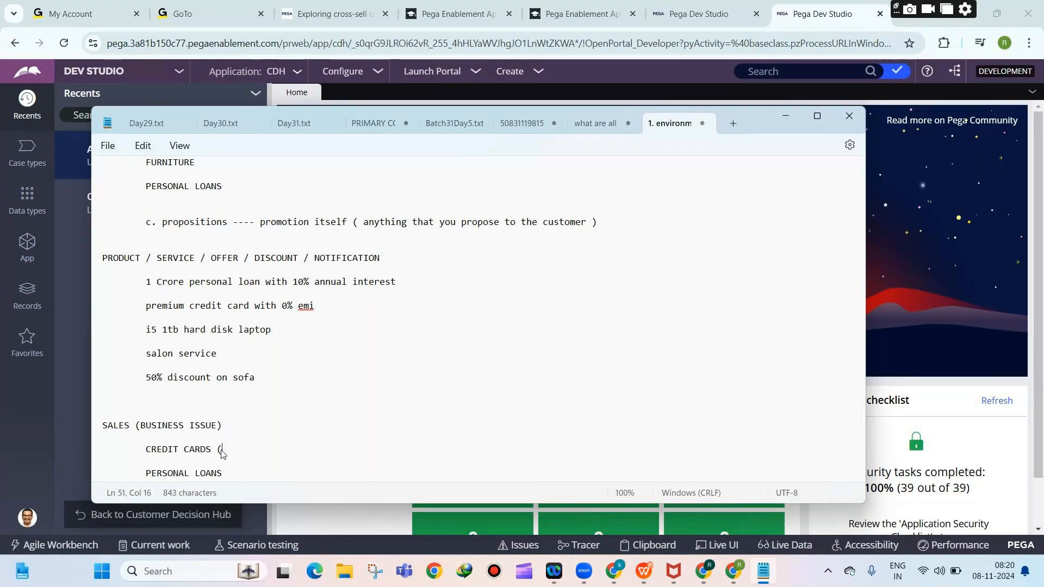
text(B)
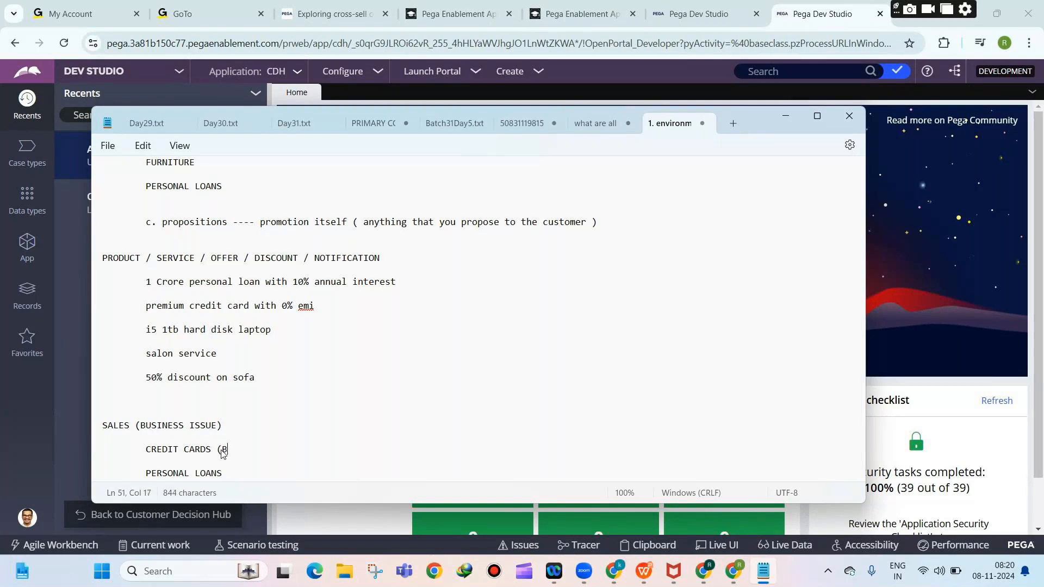
text(USINESS GROUP))
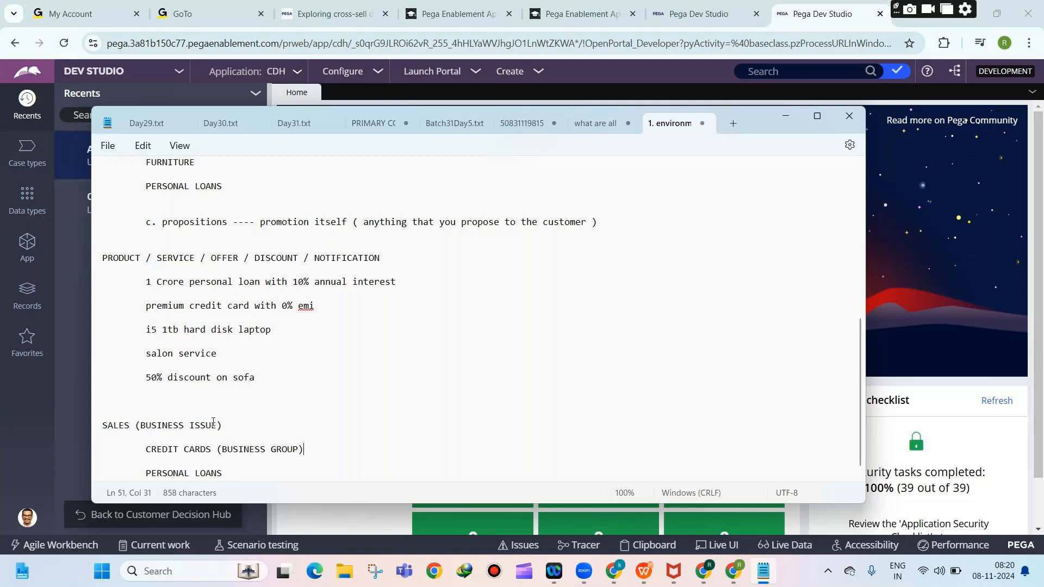
Label PERSONAL LOANS as (BUSINESS GROUP) by copying the CREDIT CARDS label.
click(154, 335)
drag(293, 326, 145, 332)
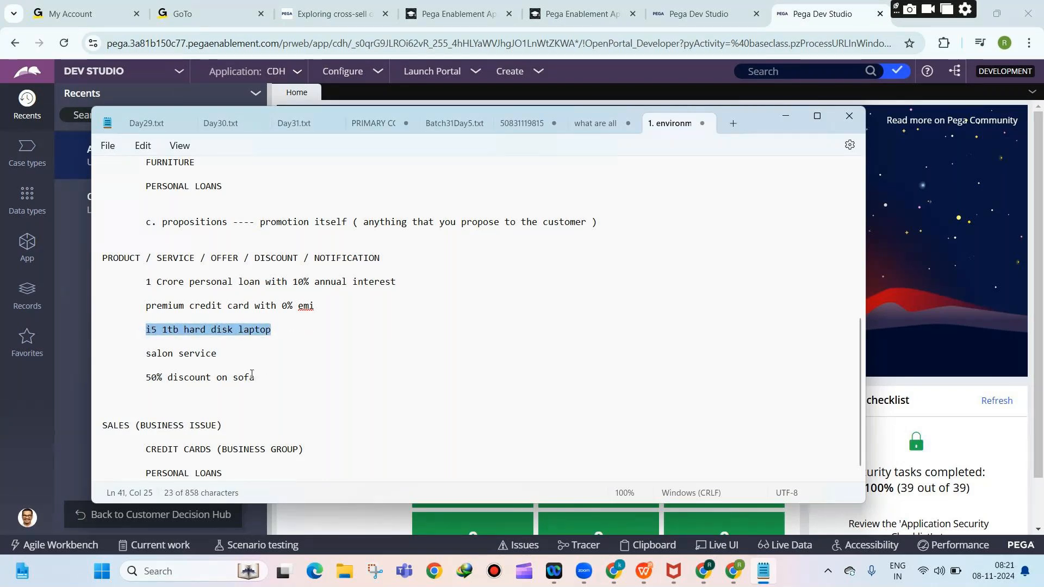
scroll(269, 412, down, 1)
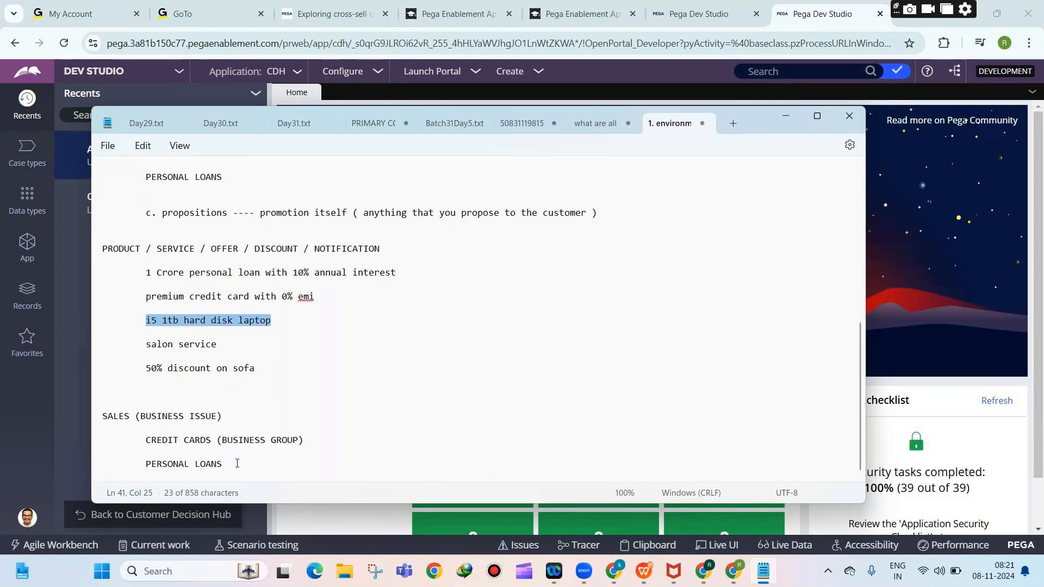
click(216, 441)
drag(216, 441, 270, 462)
key(ctrl+c)
click(270, 464)
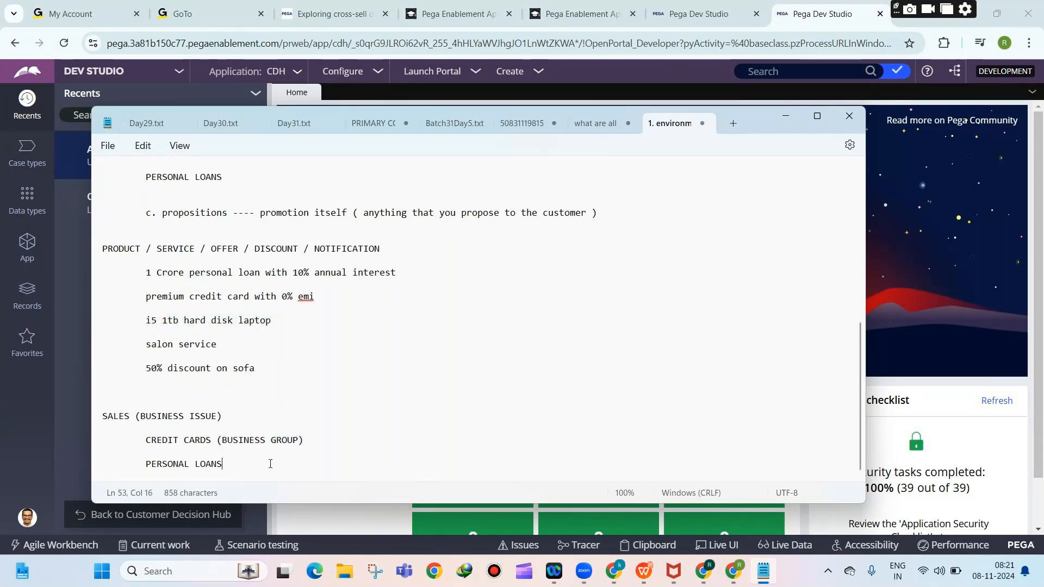
key(ctrl+v)
Add the indented line 'Premium master credit card with 0% monthly emi (PROP)' under CREDIT CARDS.
click(310, 442)
key(Return)
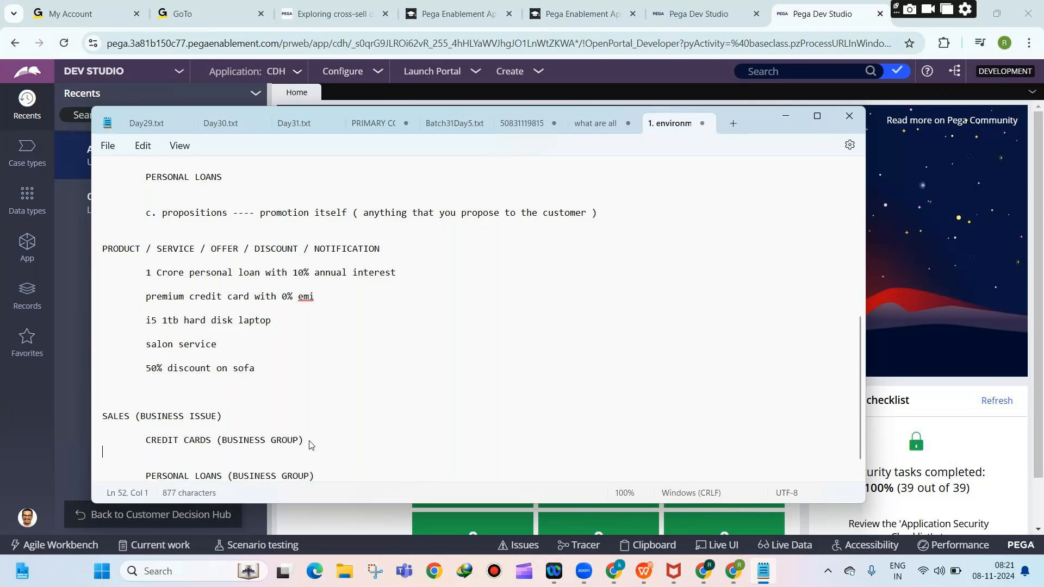
key(Return)
key(Tab)
key(Tab)
text(Premium)
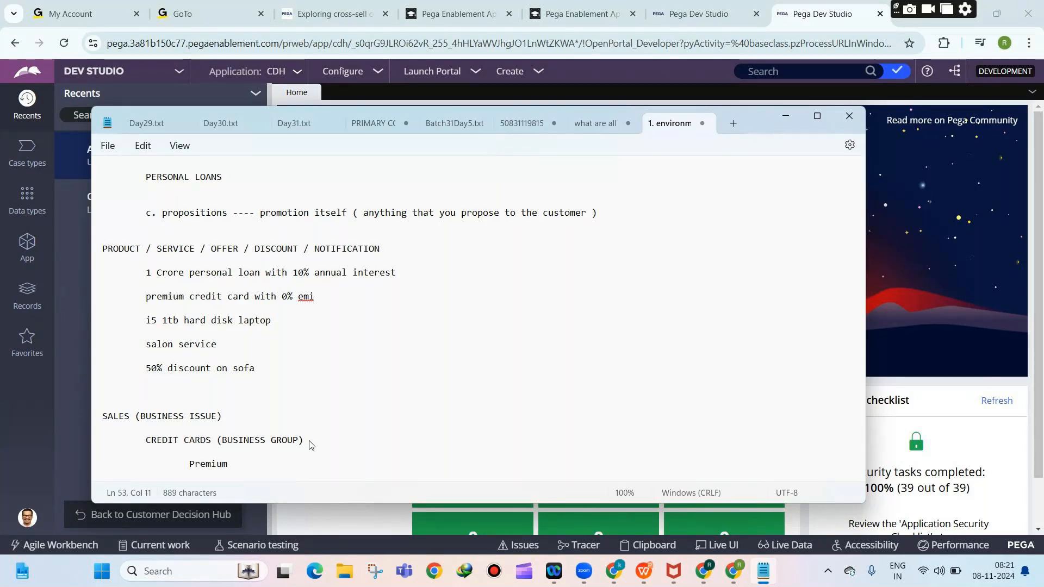
text( master credit card)
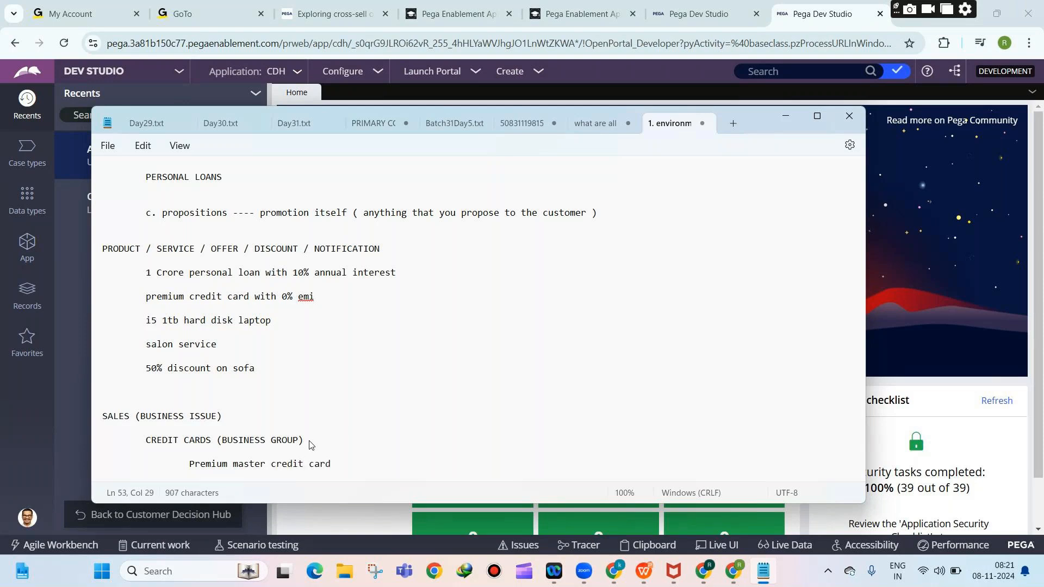
text( wi)
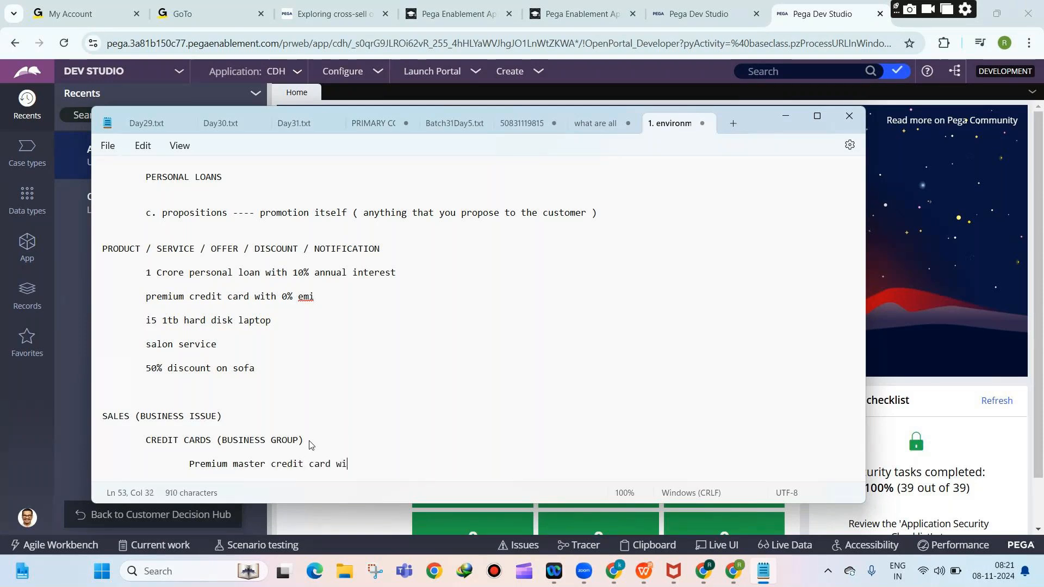
text(th 0% monthly emi)
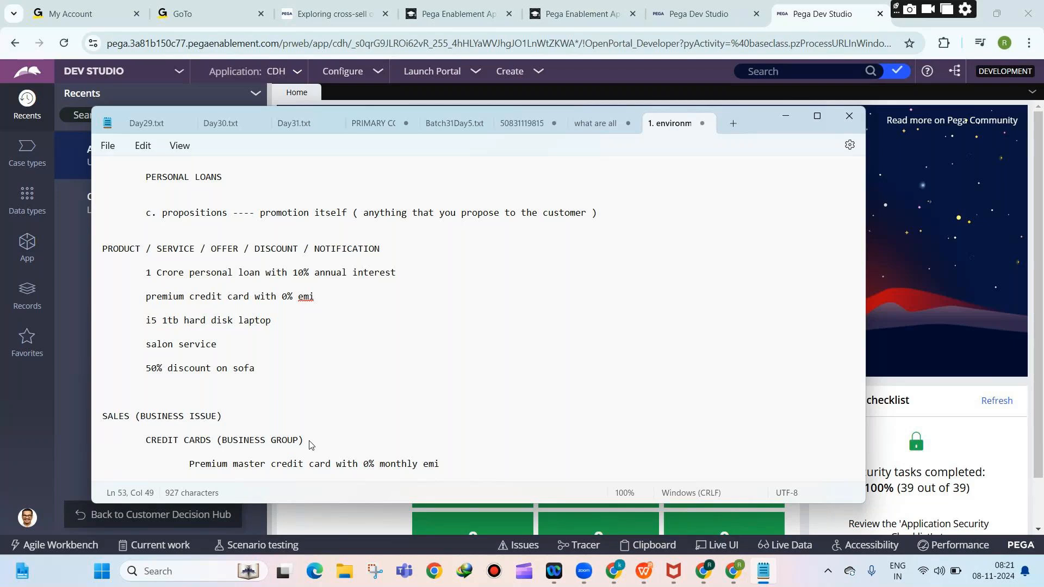
text( (PROPOSITION)
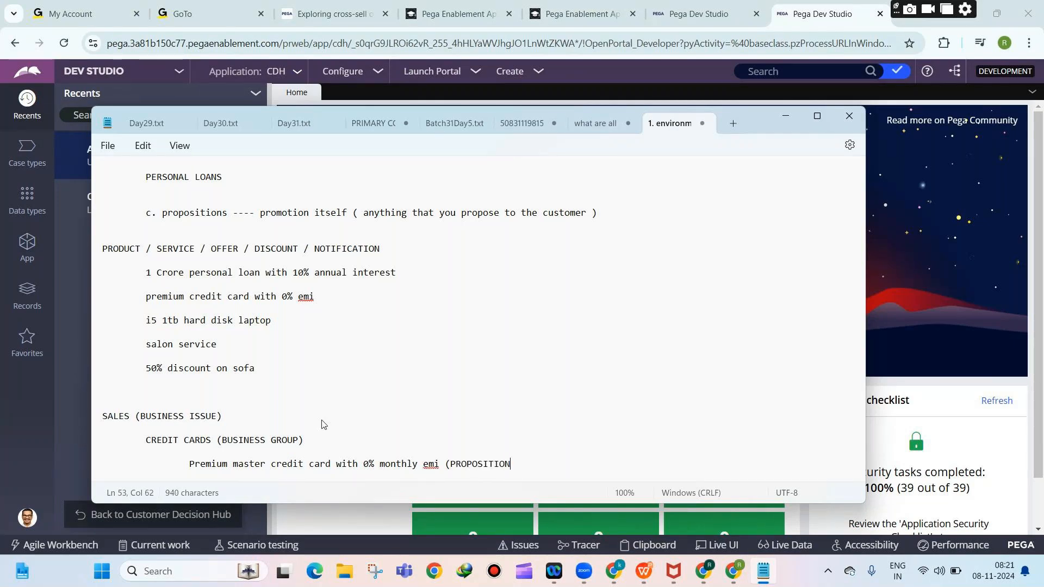
text())
Highlight the SALES example down to the new proposition to review it.
scroll(378, 372, down, 1)
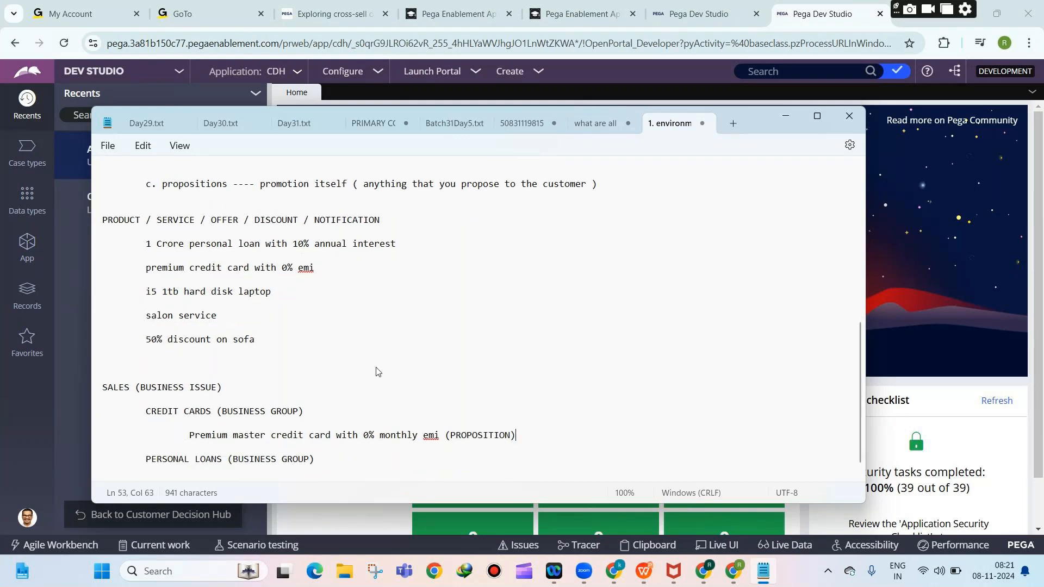
scroll(378, 371, down, 1)
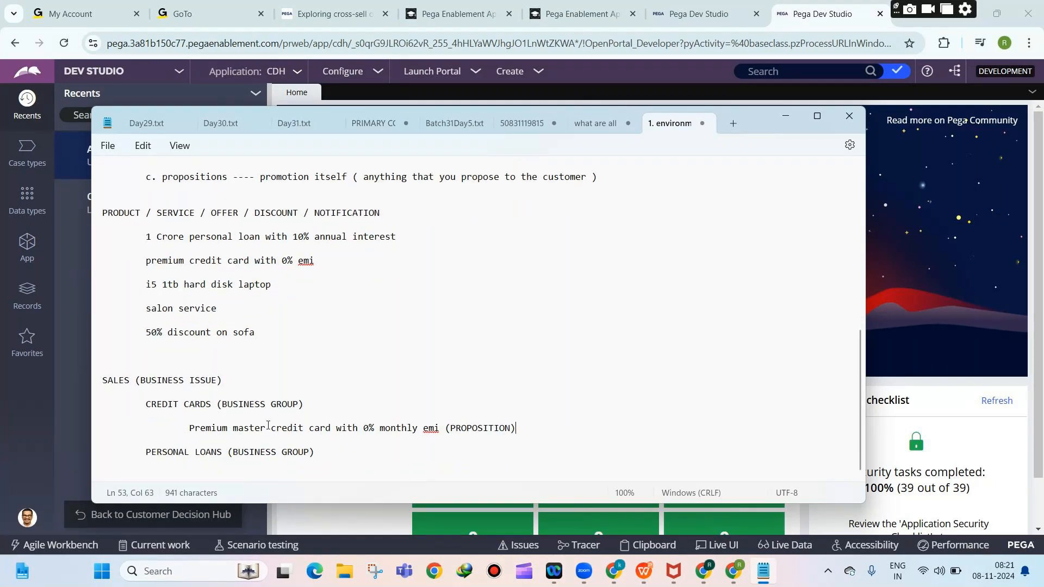
drag(511, 430, 120, 367)
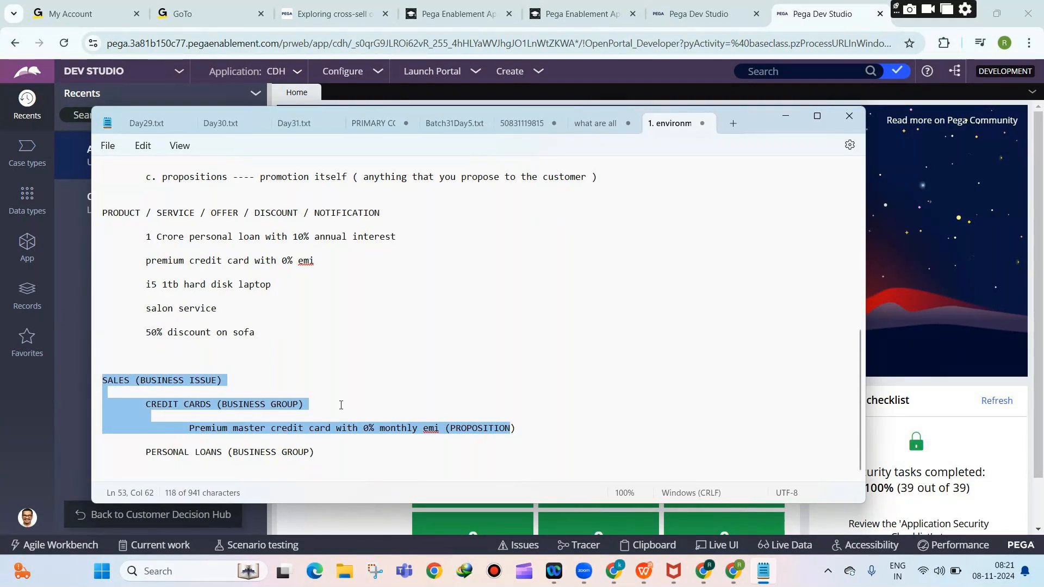
click(347, 434)
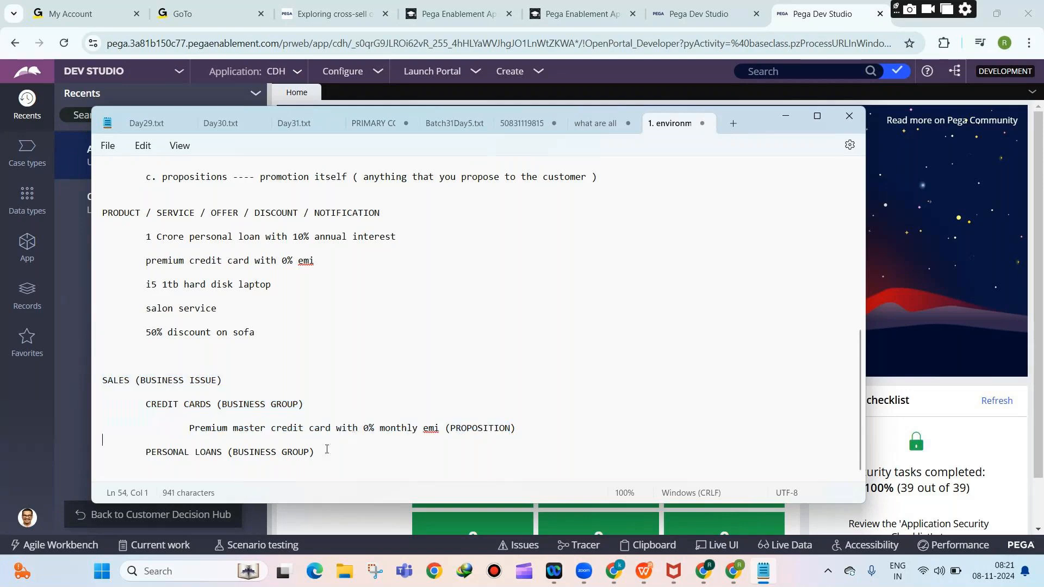
scroll(347, 396, up, 2)
scroll(347, 396, up, 5)
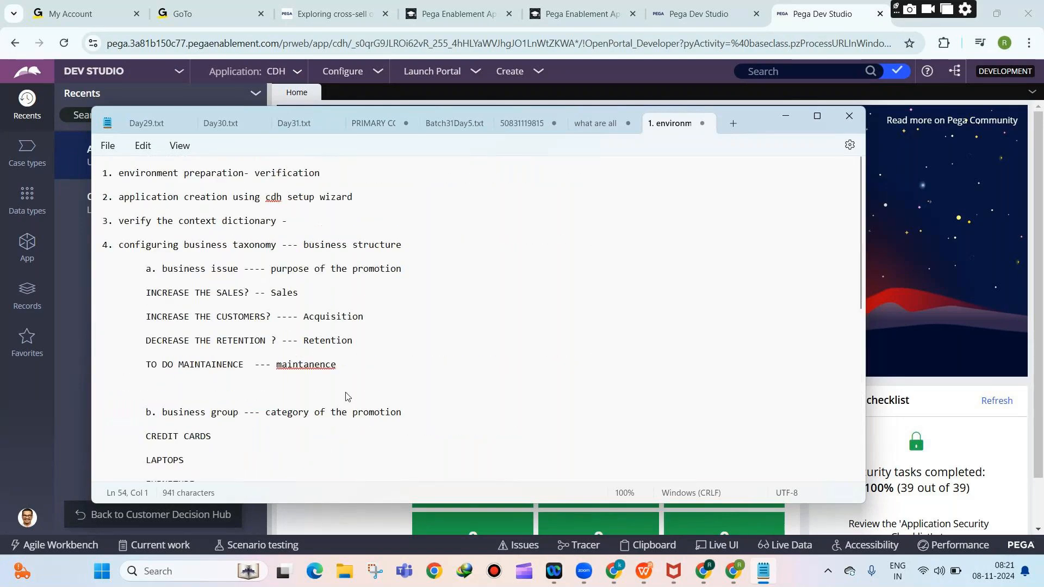
drag(178, 221, 259, 237)
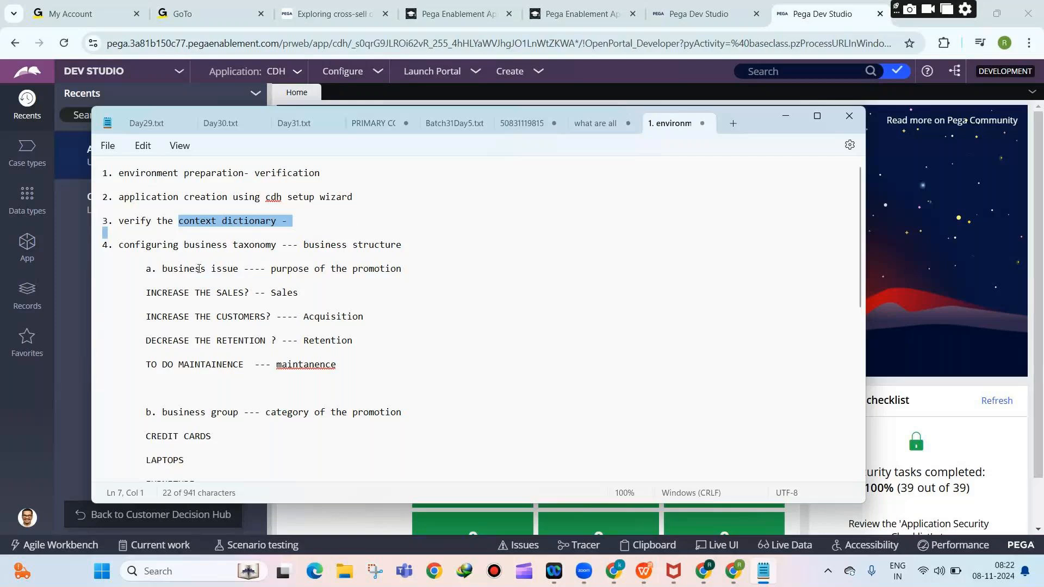
click(180, 246)
drag(180, 246, 288, 245)
scroll(364, 290, down, 3)
scroll(365, 290, down, 3)
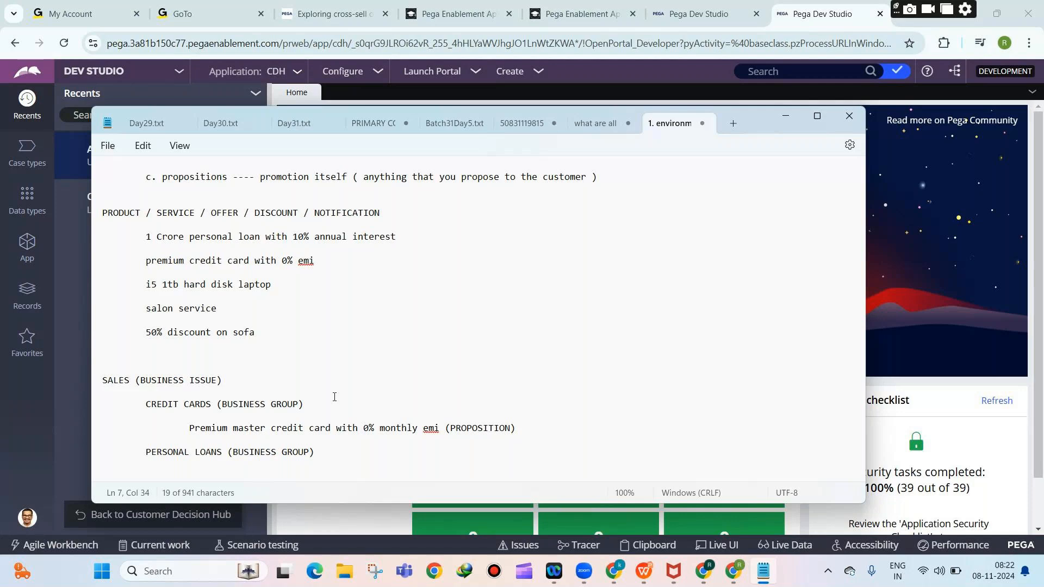
mouse_move(734, 568)
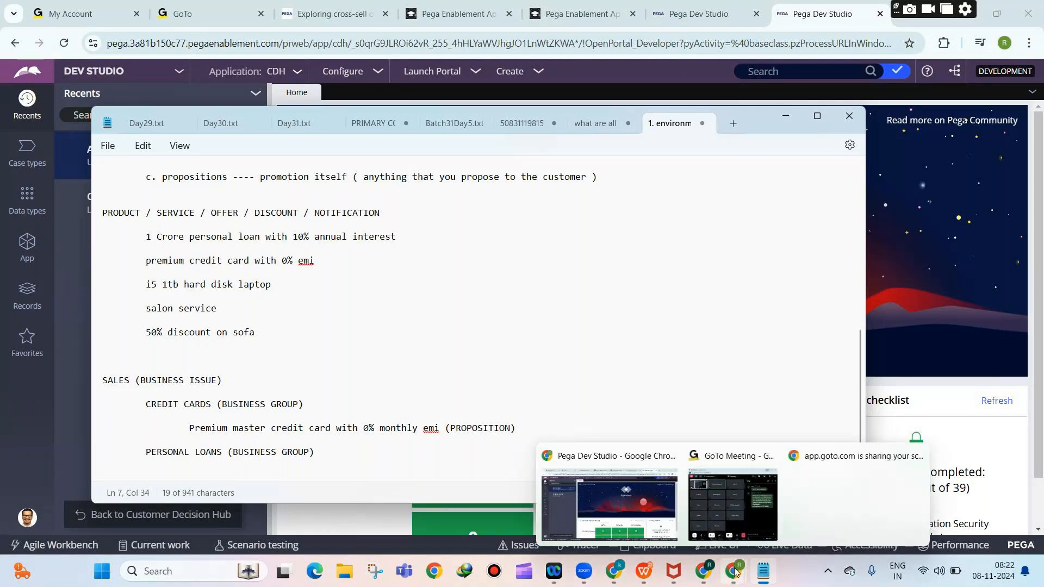
click(732, 503)
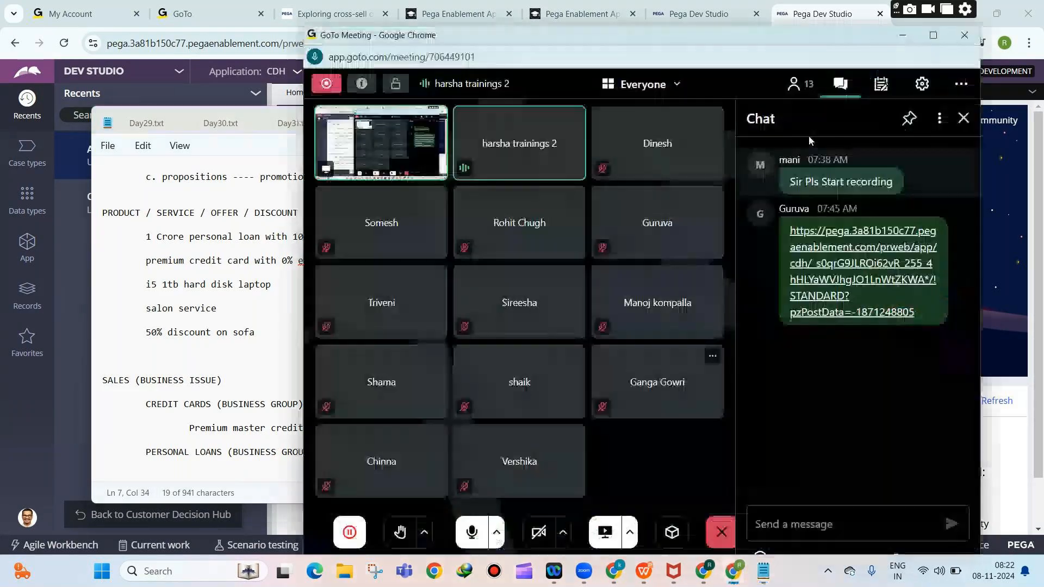
click(914, 38)
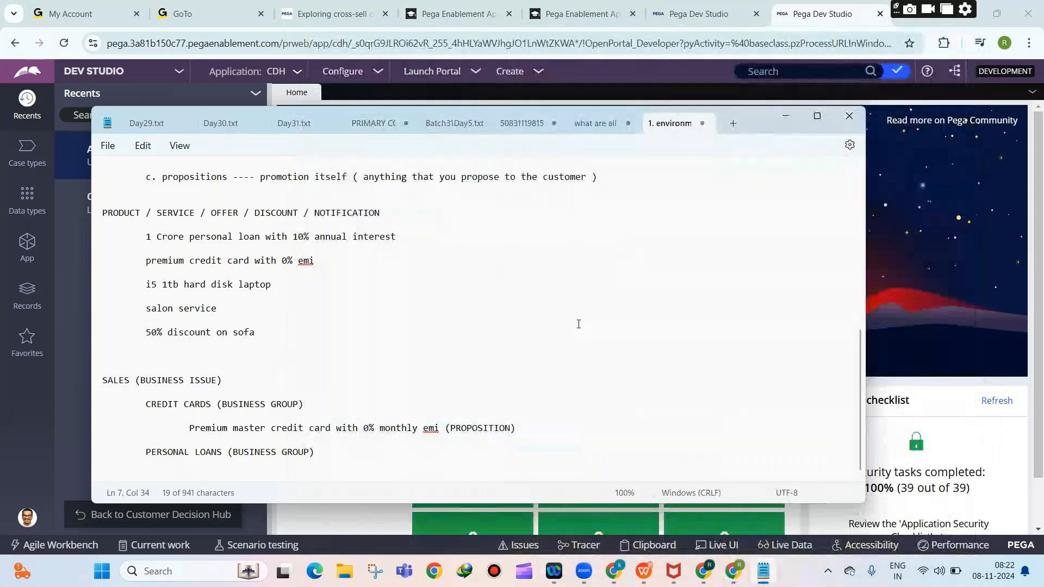
Bring Dev Studio in front of the notes and glance at the studio switcher without switching.
click(875, 244)
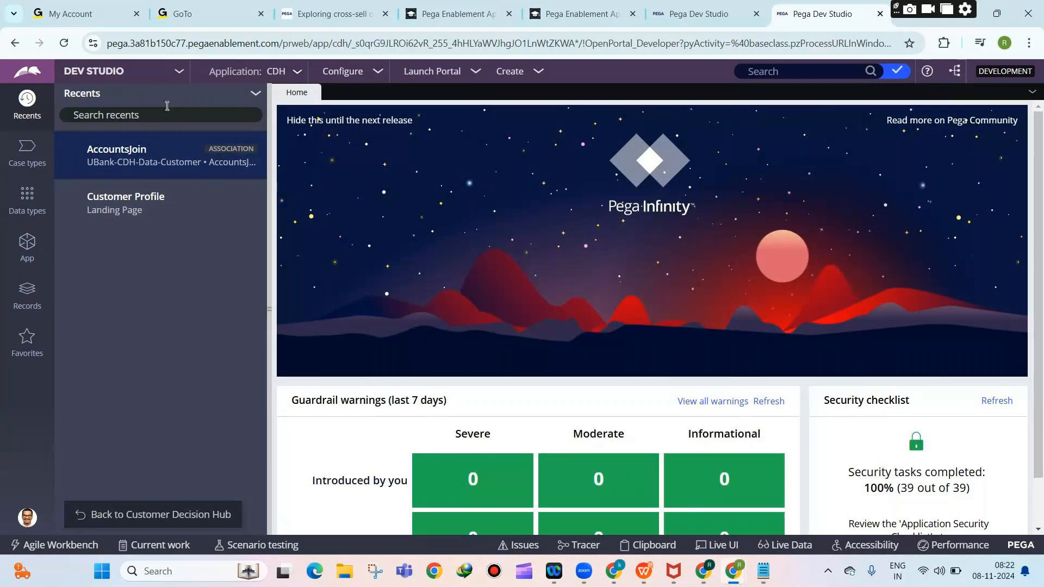
click(129, 76)
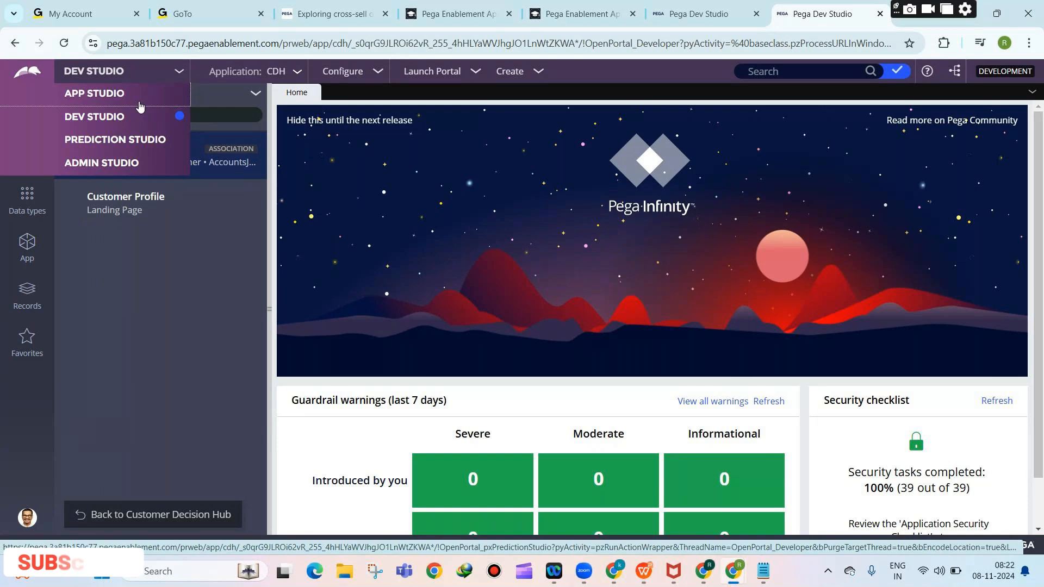
click(329, 179)
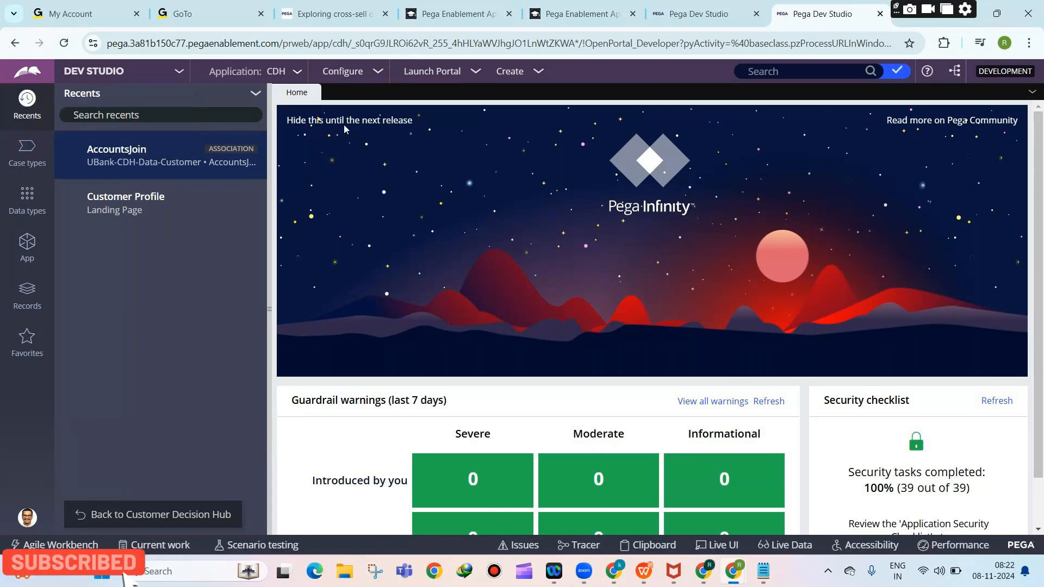
Go to Configure > Decisioning > Decisions > Proposition Management.
click(354, 78)
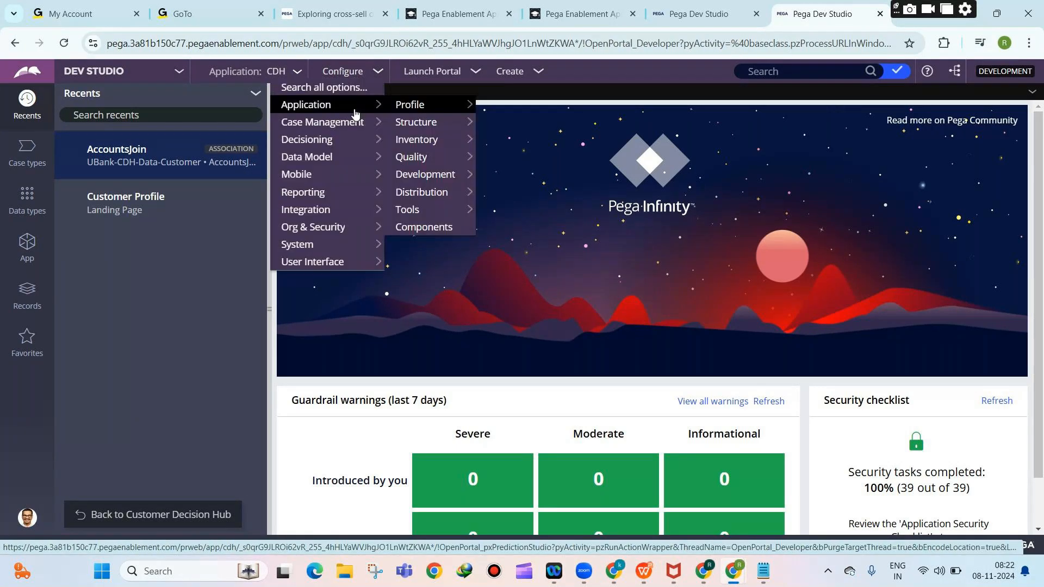
mouse_move(306, 139)
mouse_move(417, 140)
mouse_move(568, 139)
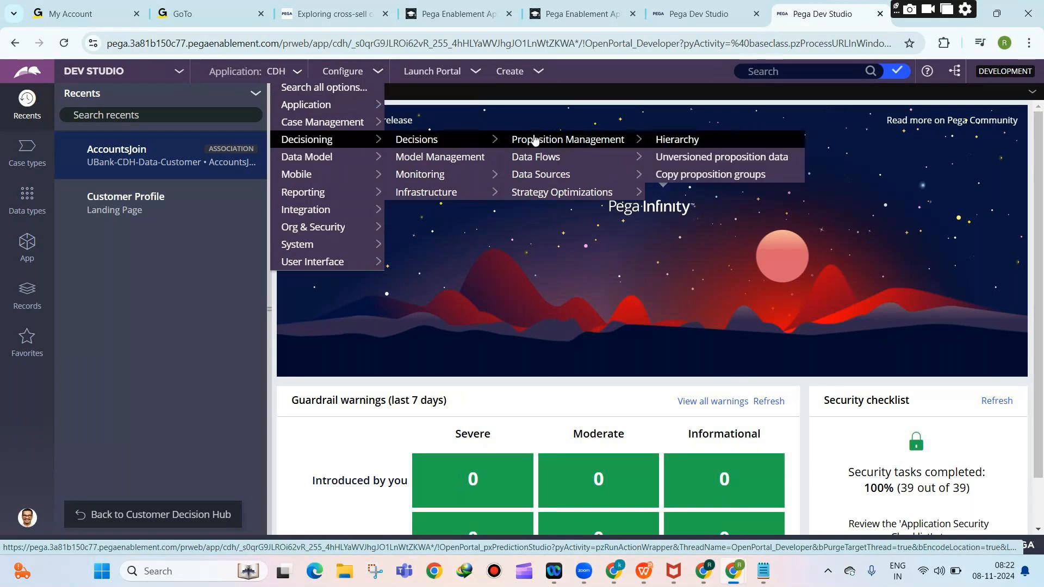
click(615, 139)
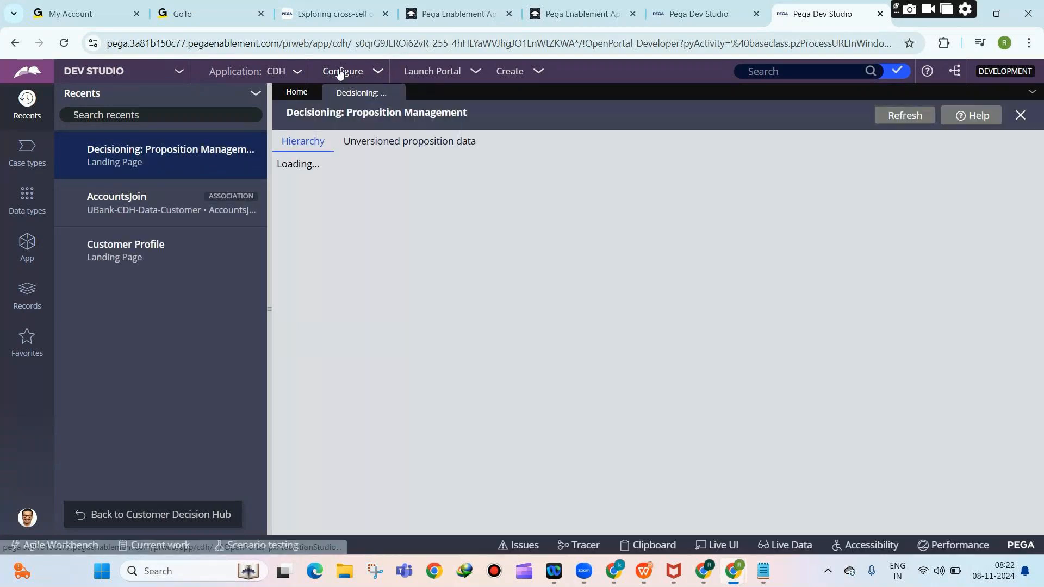
Show the proposition hierarchy listing the six business issues.
click(342, 72)
mouse_move(310, 143)
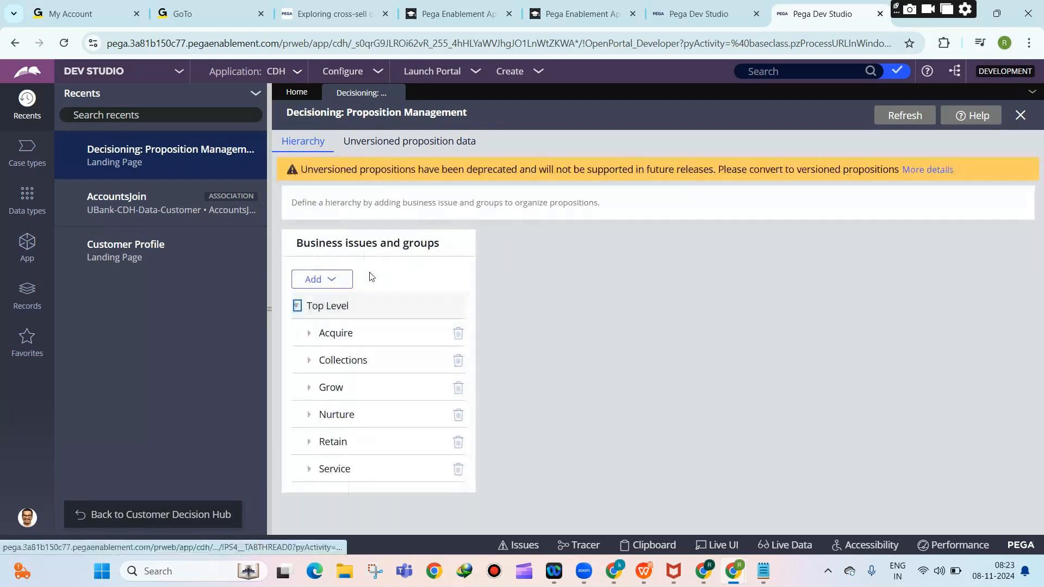
click(321, 333)
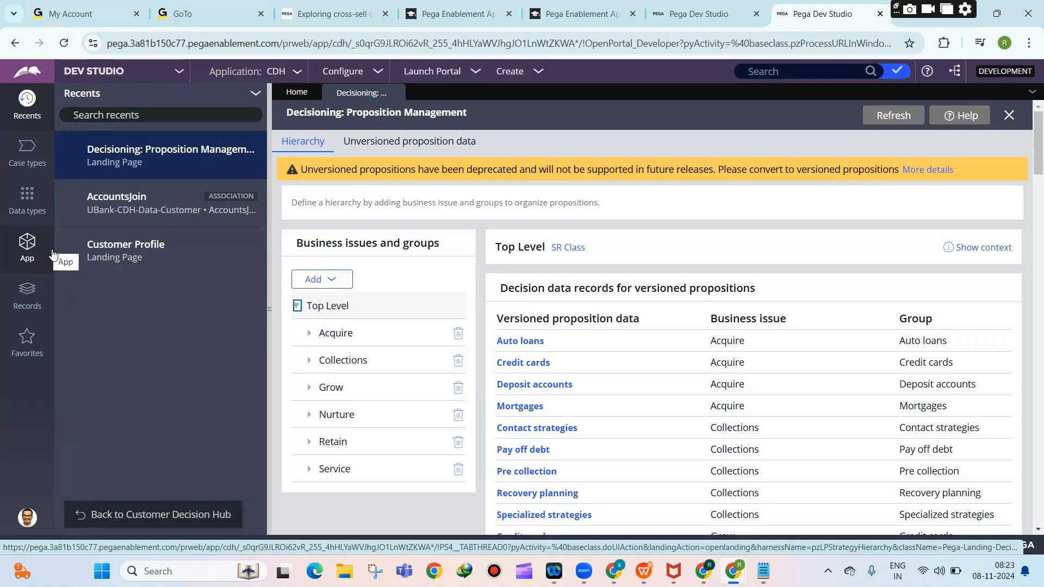
scroll(415, 240, down, 2)
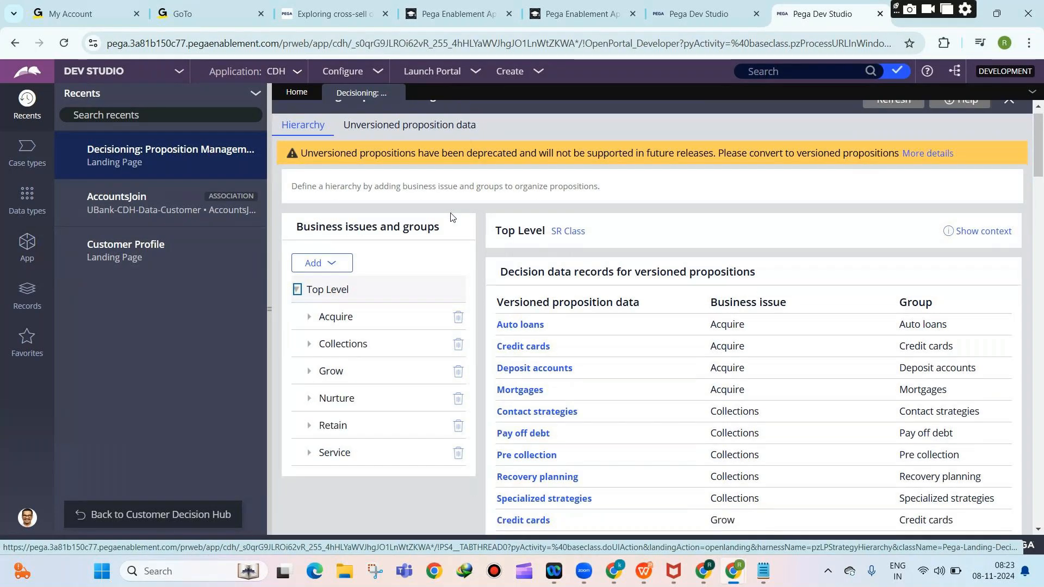
scroll(415, 240, up, 2)
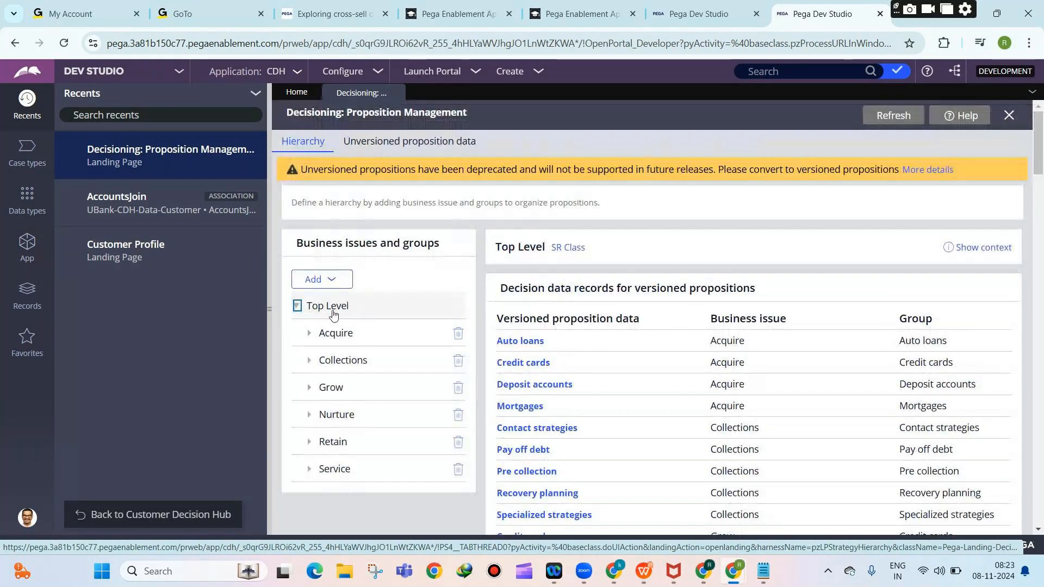
scroll(328, 354, down, 2)
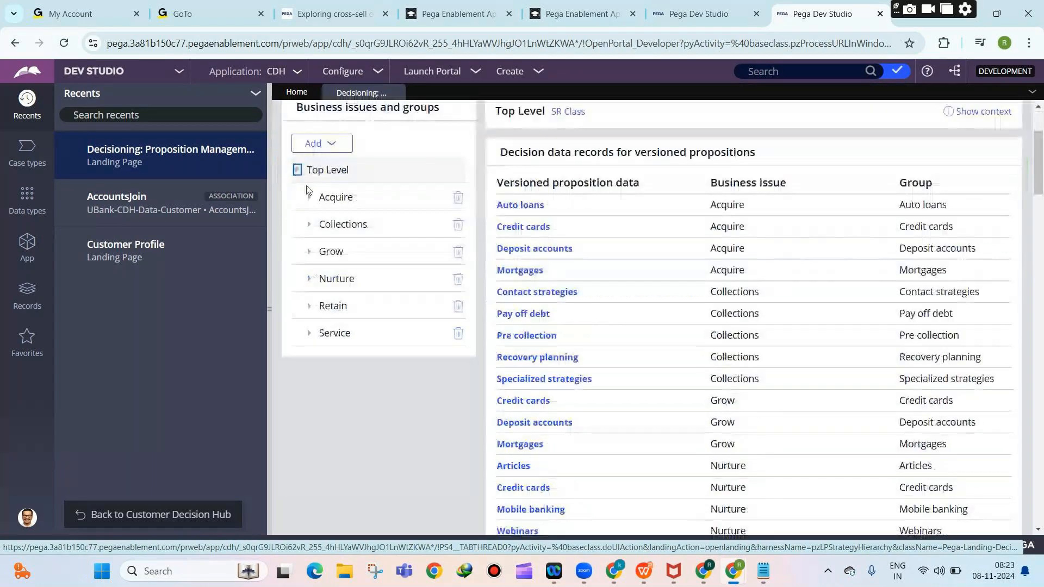
Expand Grow to show its groups Credit cards, Deposit accounts and Mortgages plus its properties.
click(310, 251)
scroll(380, 334, up, 1)
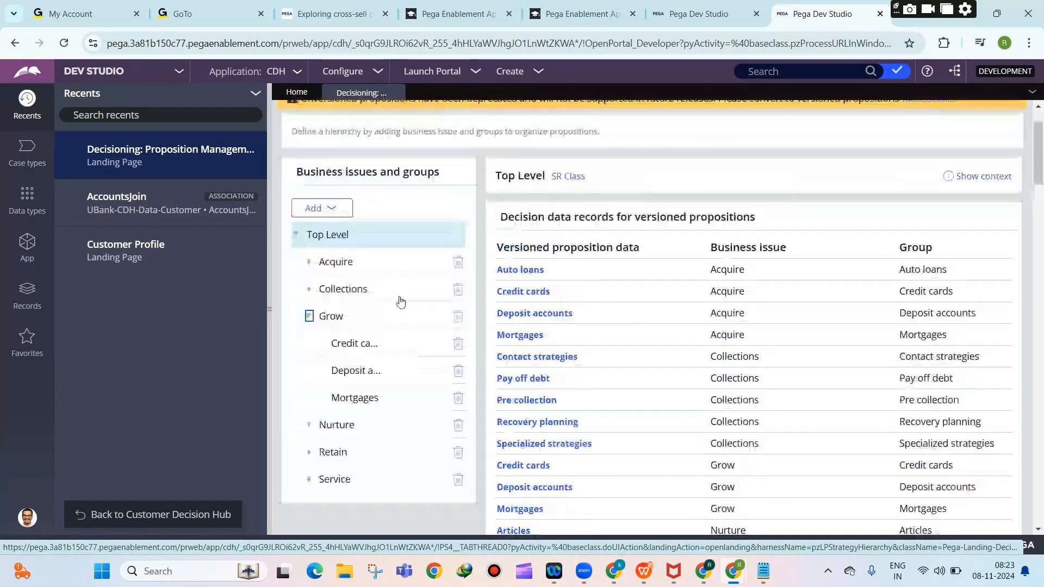
click(320, 319)
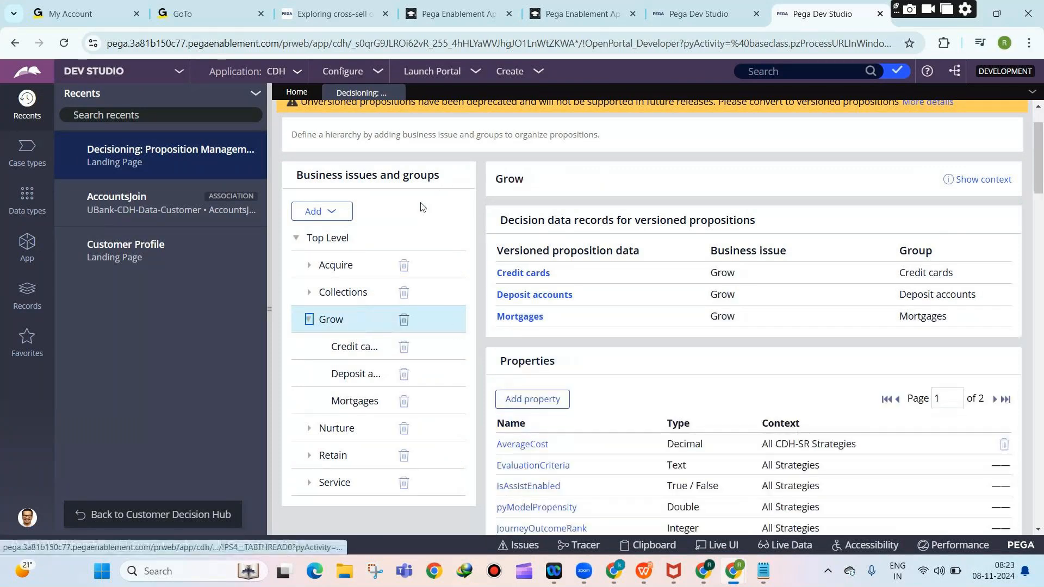
scroll(410, 220, down, 1)
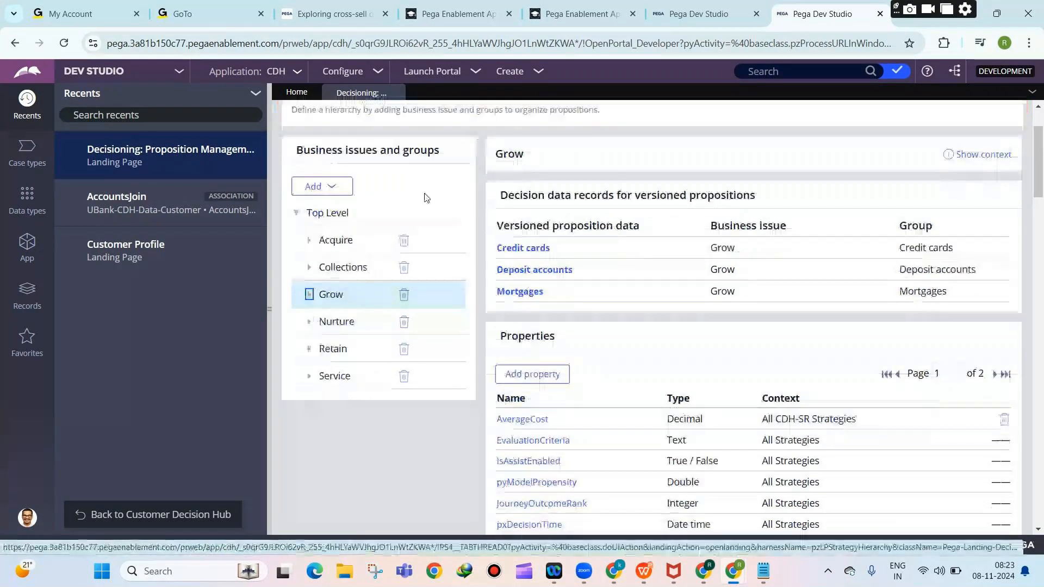
scroll(413, 279, up, 2)
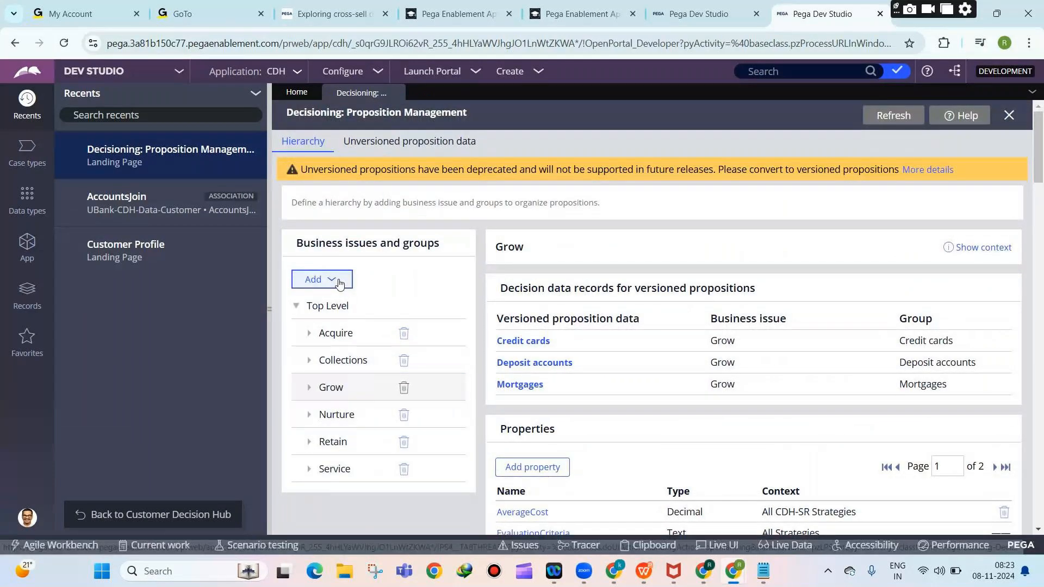
click(435, 308)
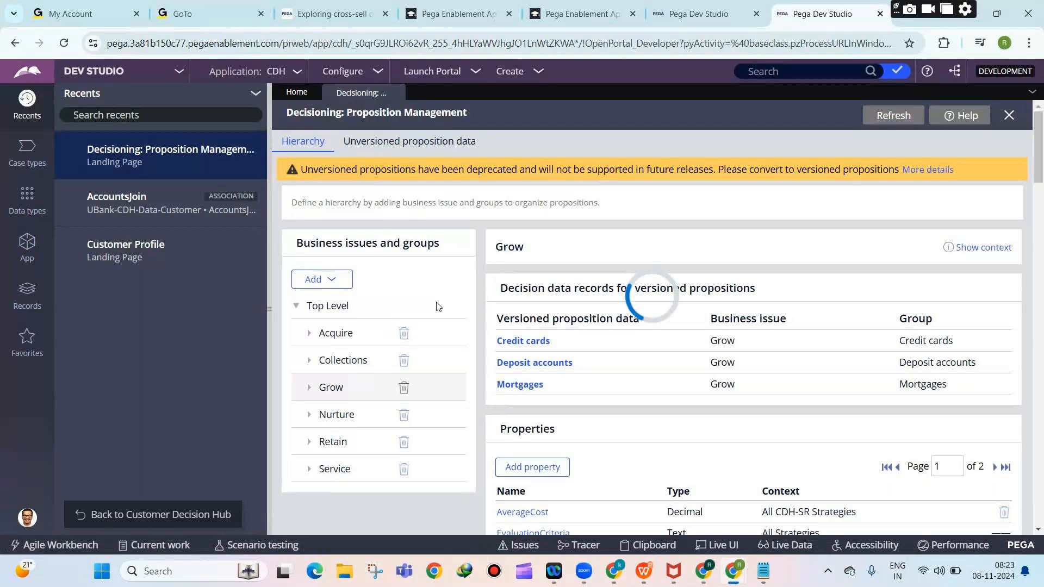
Create the business issue 'Sales' in the CDH-Rules ruleset.
text(Sales)
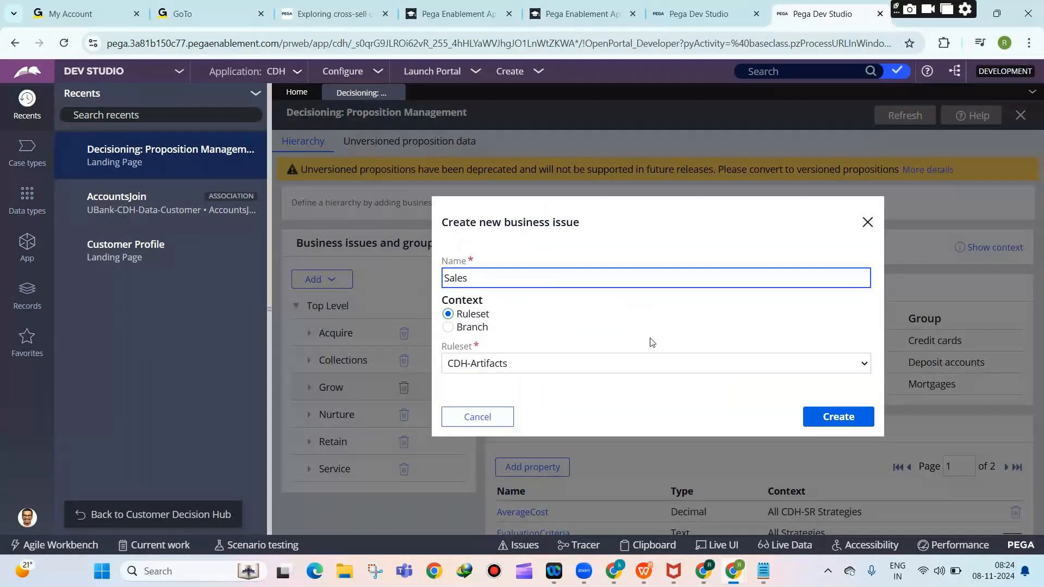
click(625, 363)
click(551, 424)
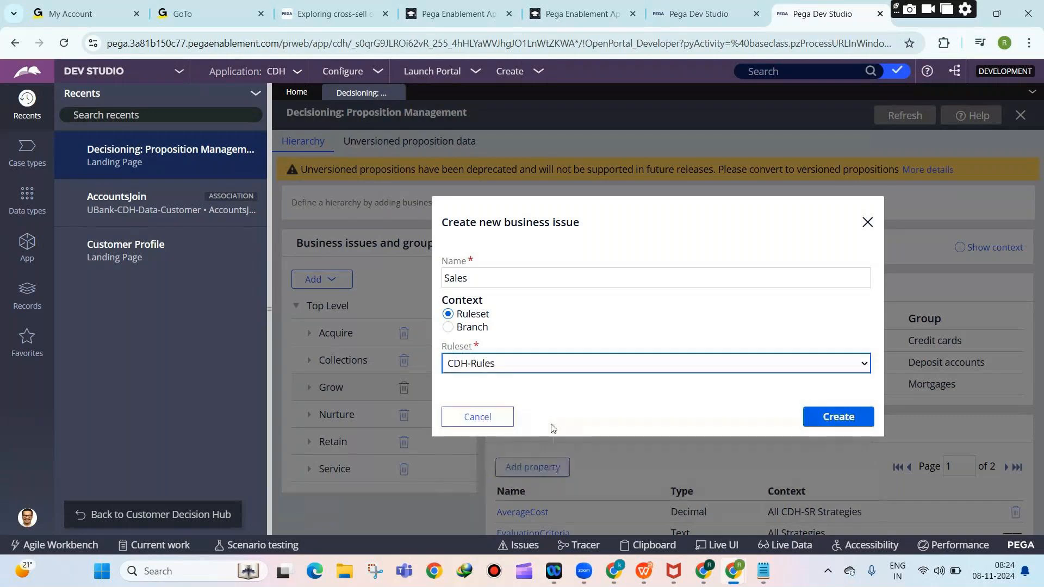
click(827, 419)
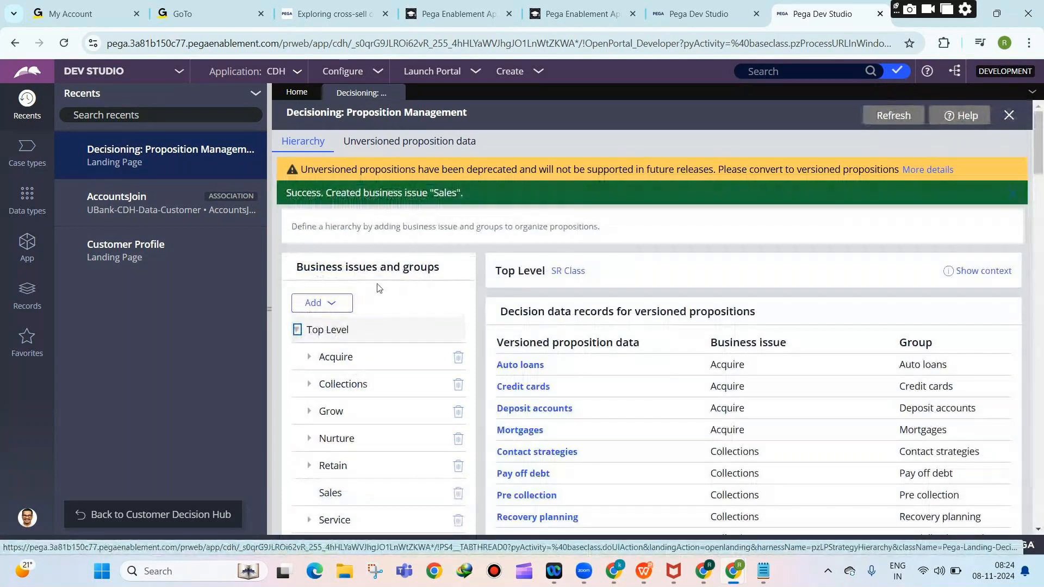
click(321, 303)
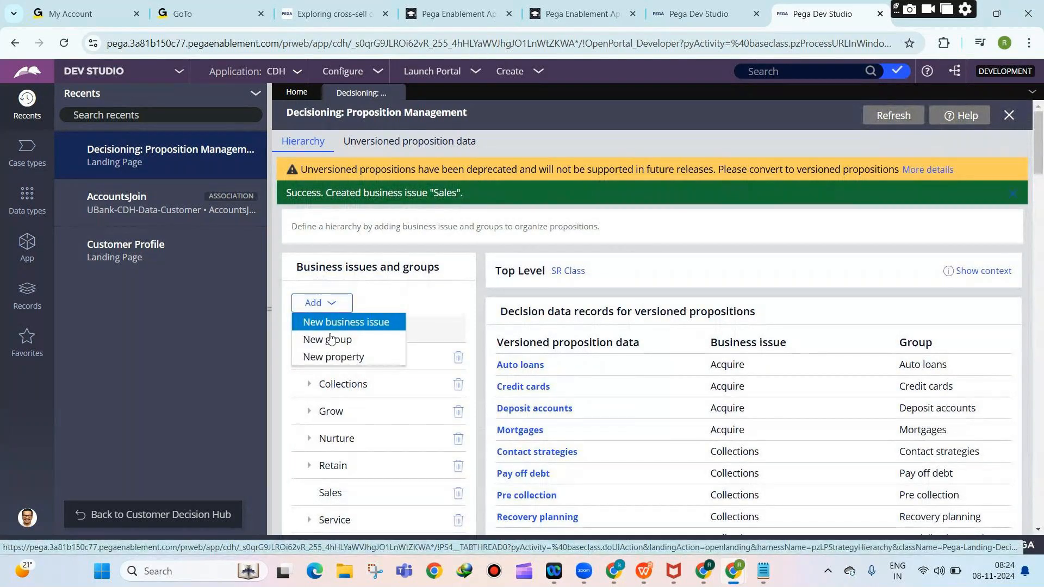
Fill in a new group named 'Credit Cards' under the Sales business issue, picking the CDH-Rules ruleset.
click(330, 339)
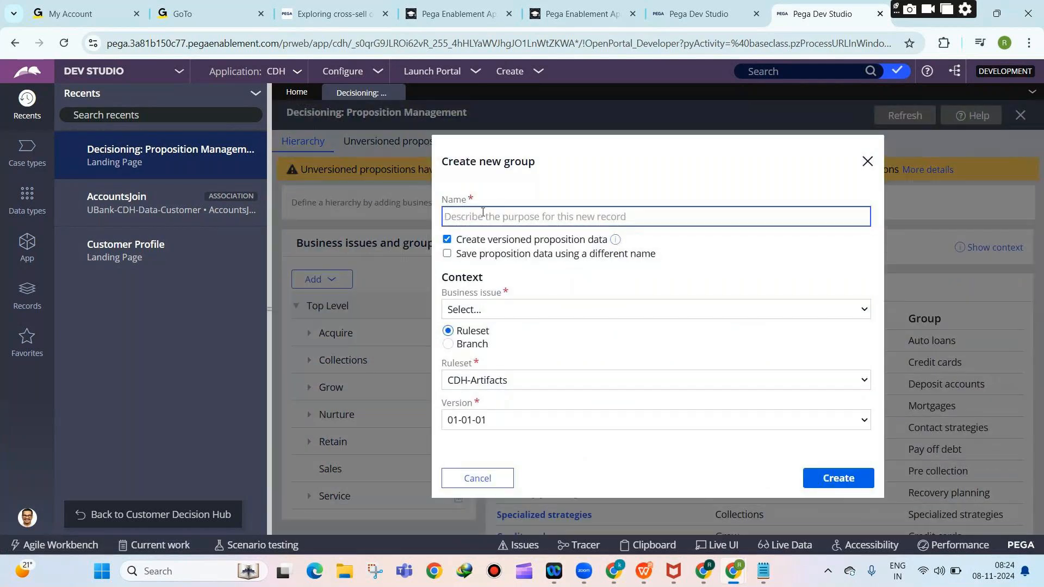
text(Credit Cards)
click(524, 313)
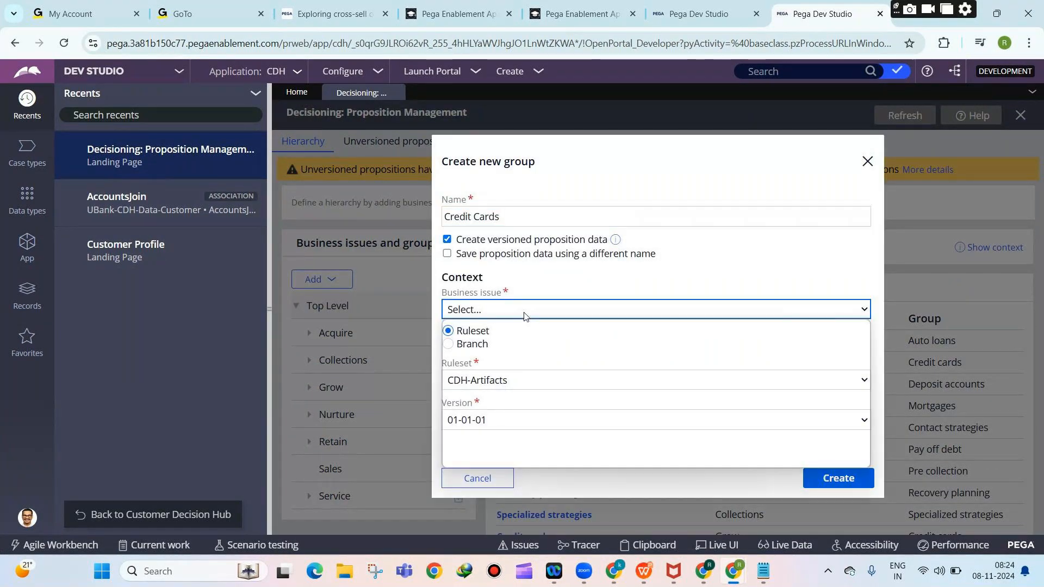
click(521, 320)
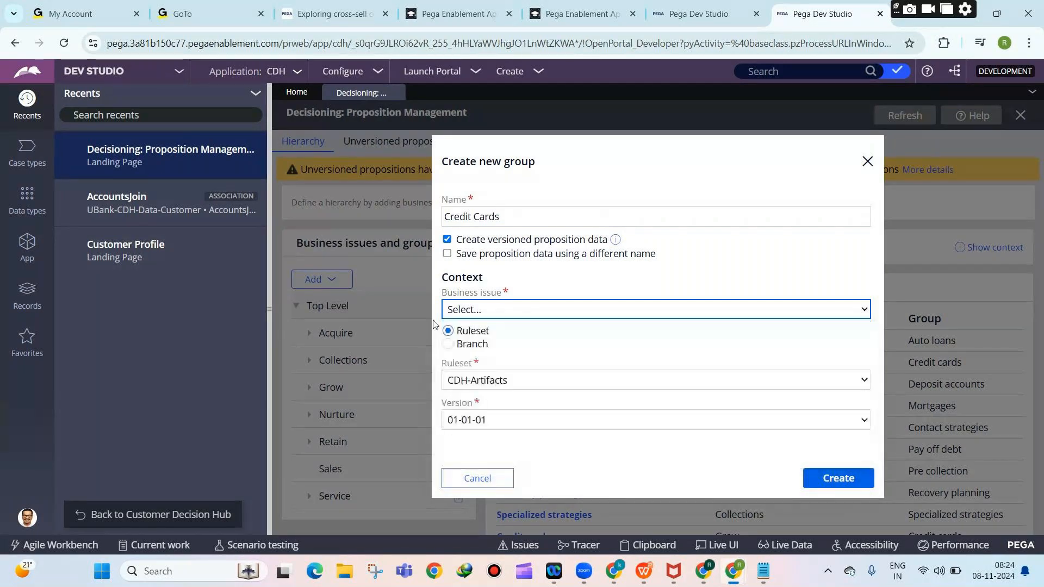
click(489, 311)
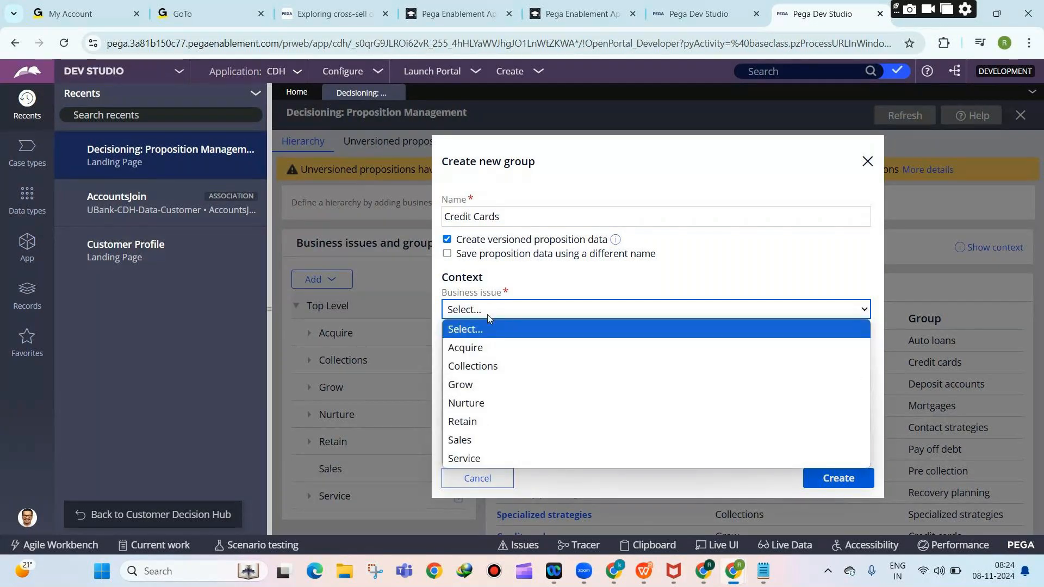
click(483, 449)
click(486, 381)
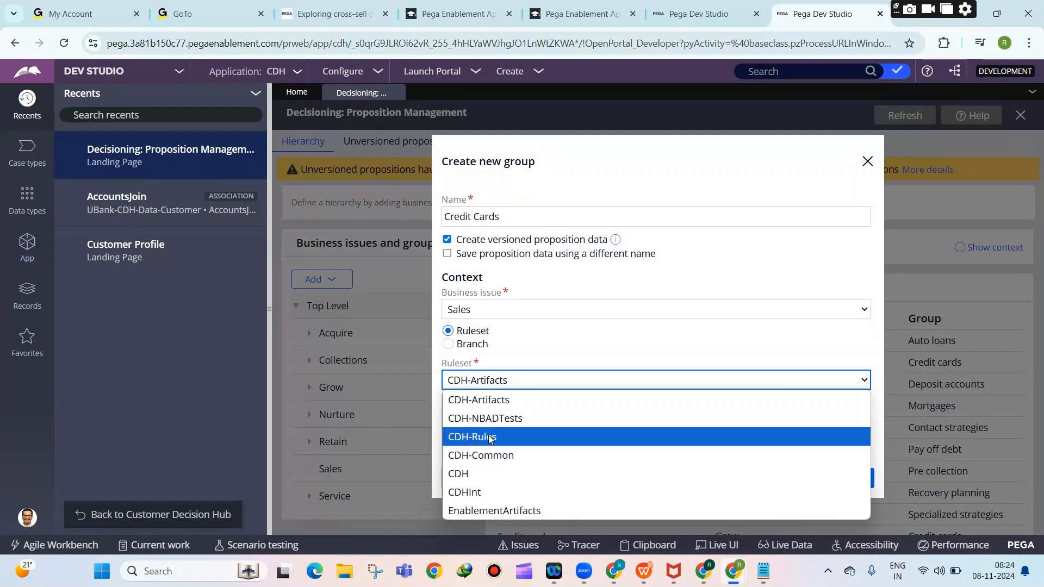
click(489, 438)
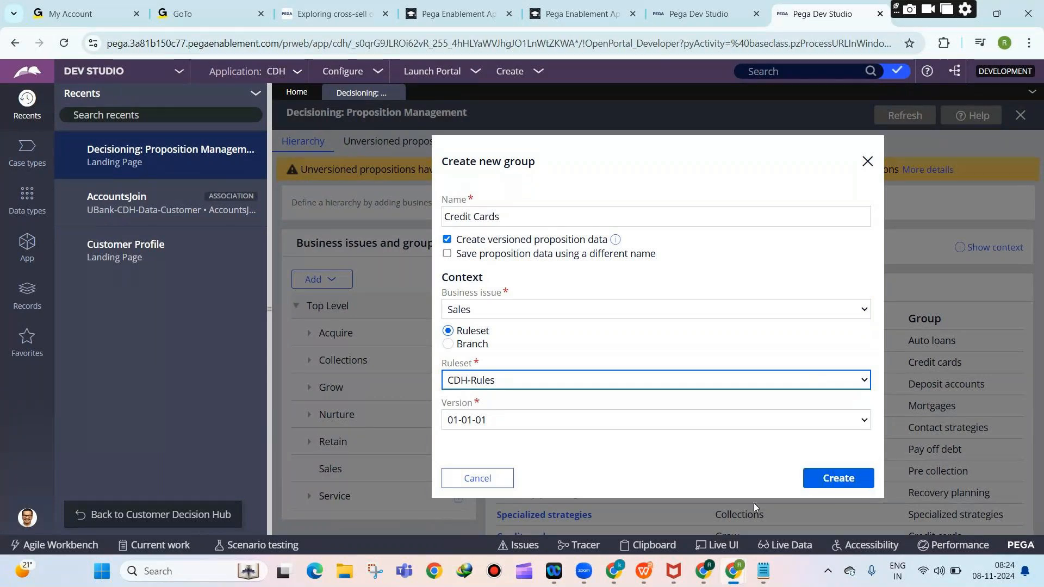
Check the SALES and CREDIT CARDS lines in the notes, then cancel the unfinished new group.
click(763, 571)
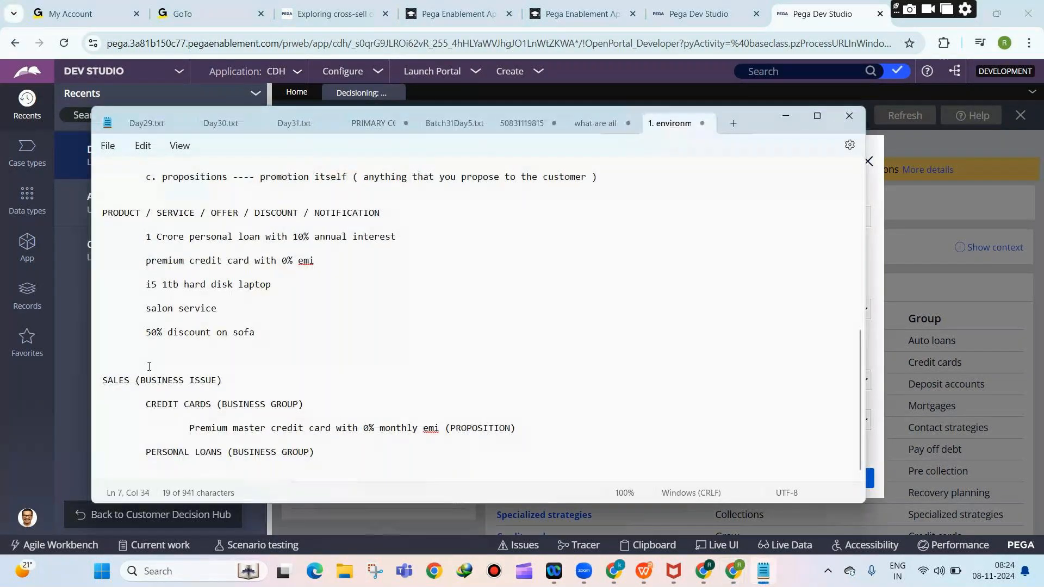
drag(102, 380, 224, 380)
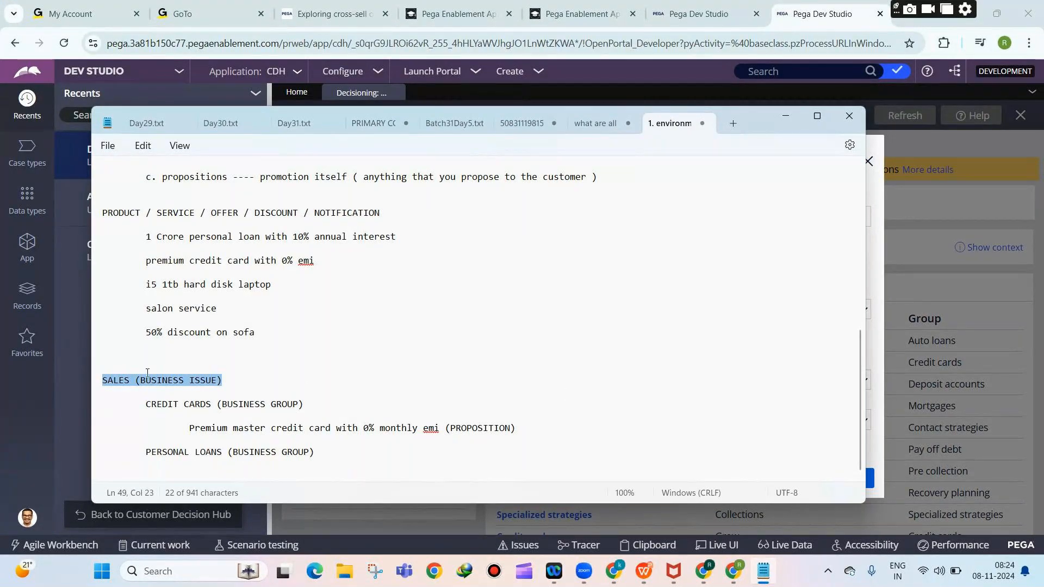
drag(147, 404, 222, 406)
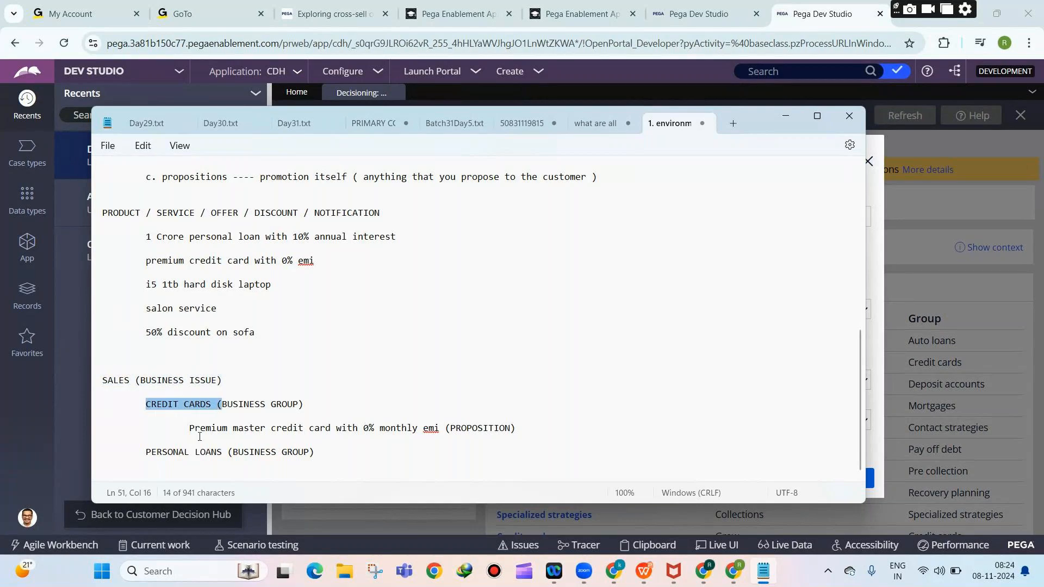
click(783, 119)
click(501, 479)
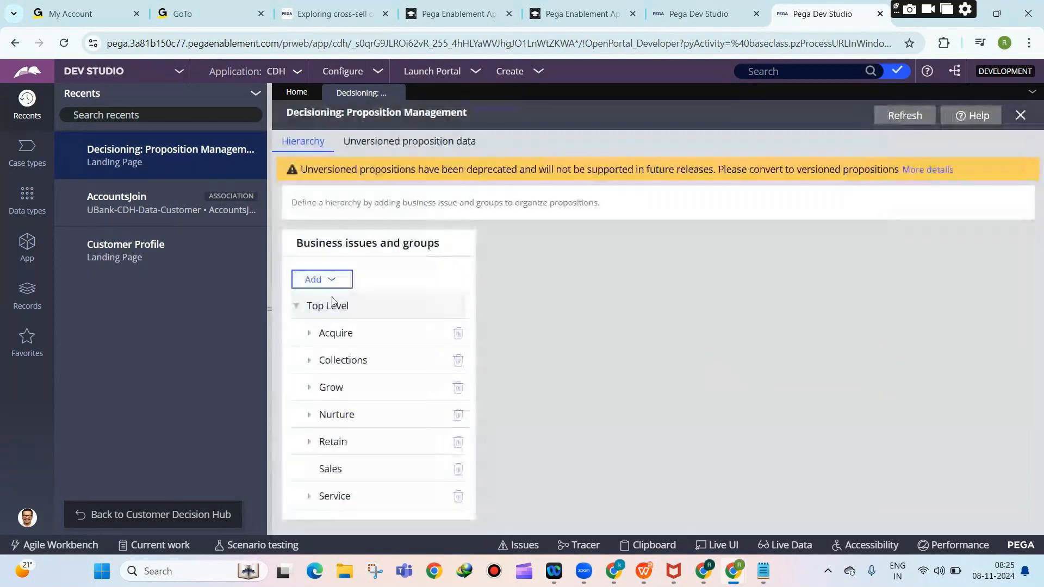
click(329, 307)
Start another new group with versioned proposition data left on and the CDH-Rules ruleset chosen.
click(322, 279)
click(328, 314)
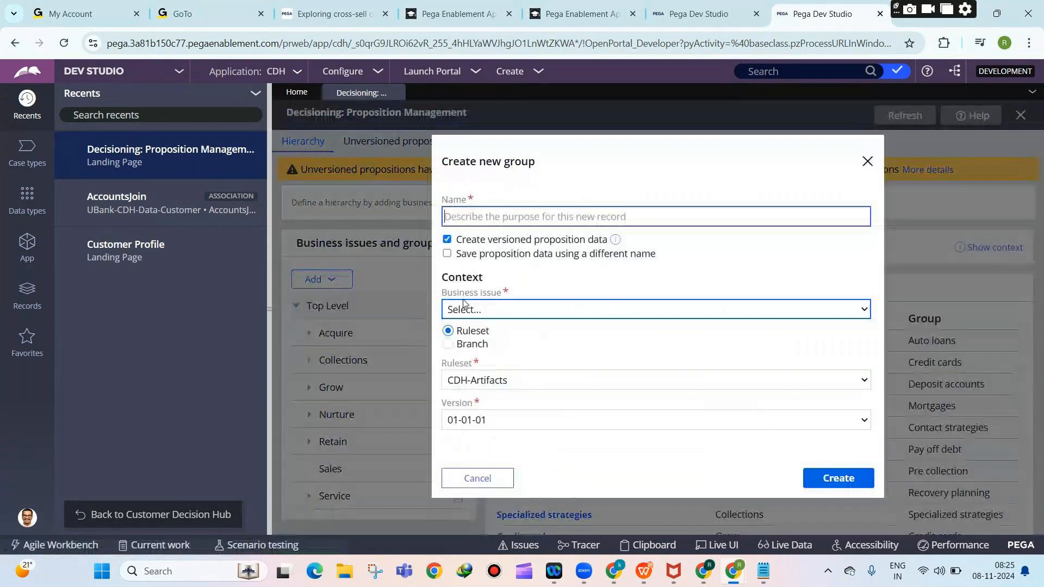
drag(457, 240, 612, 248)
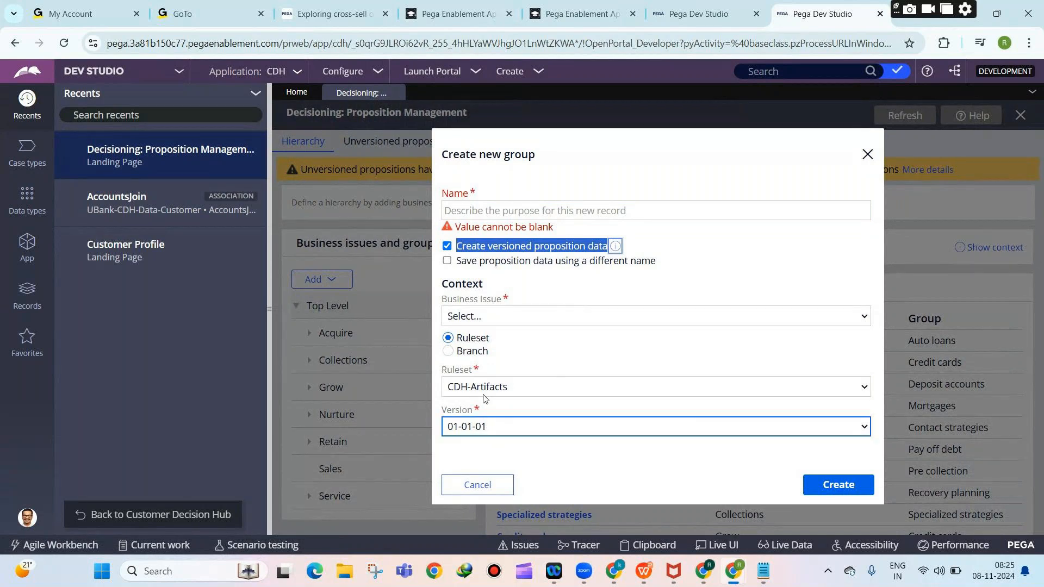
click(449, 270)
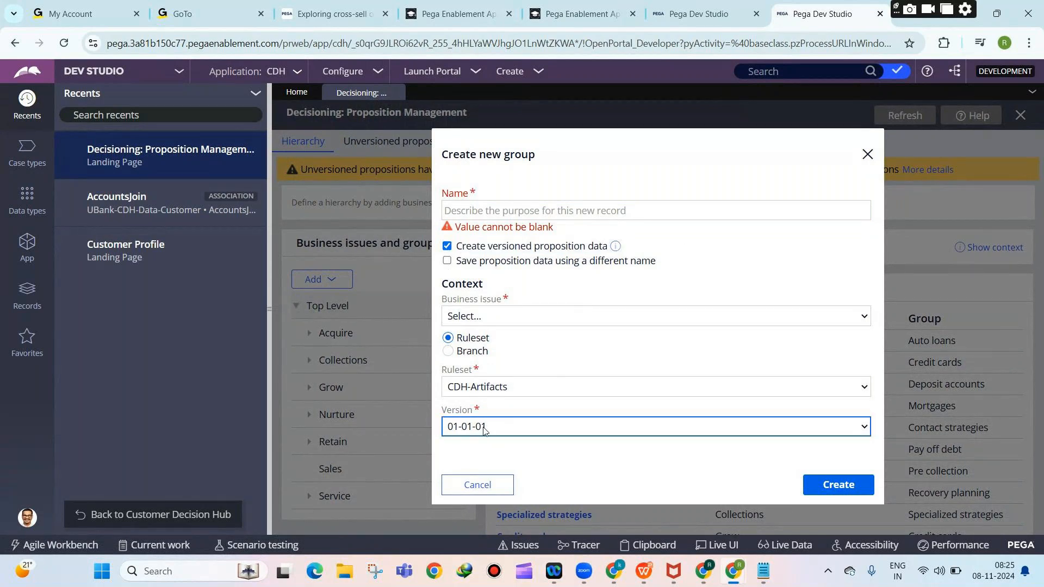
click(447, 246)
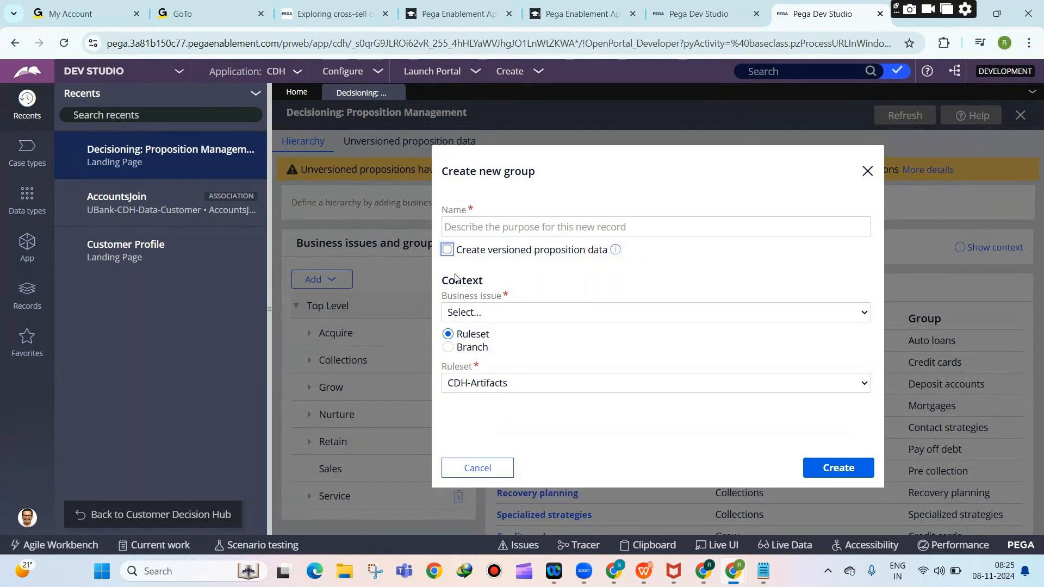
click(447, 250)
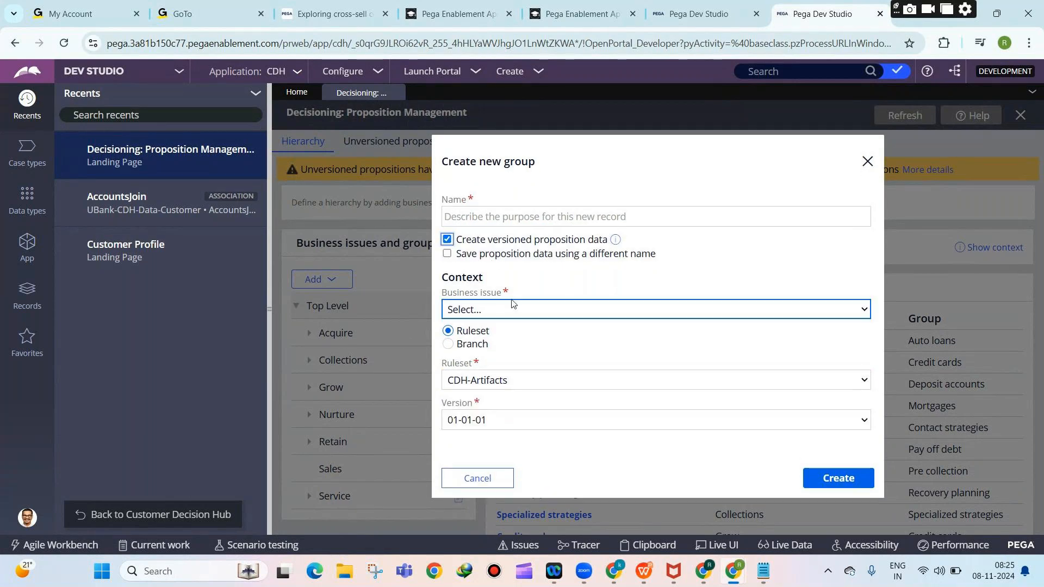
click(476, 385)
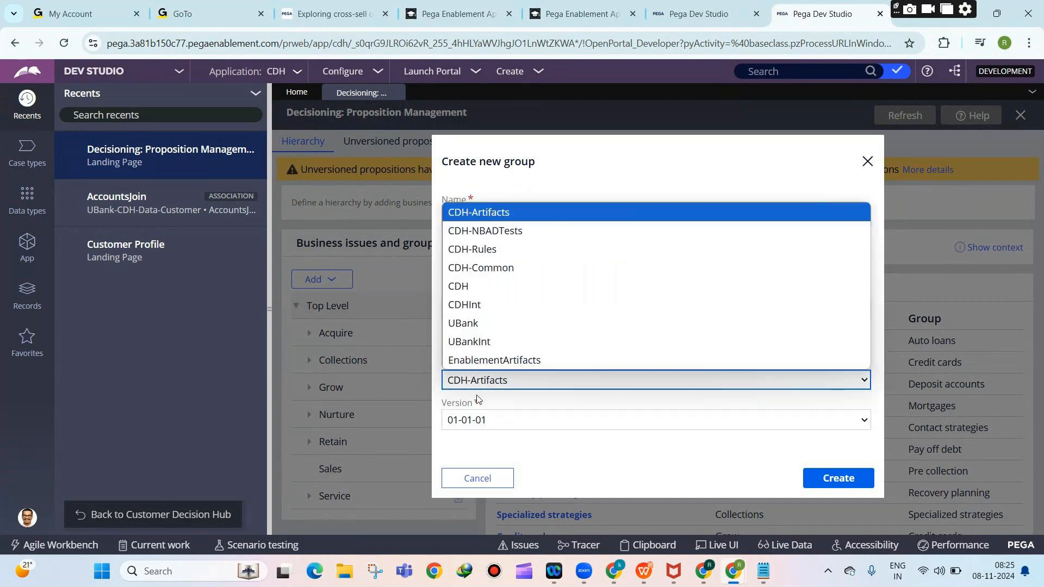
click(479, 250)
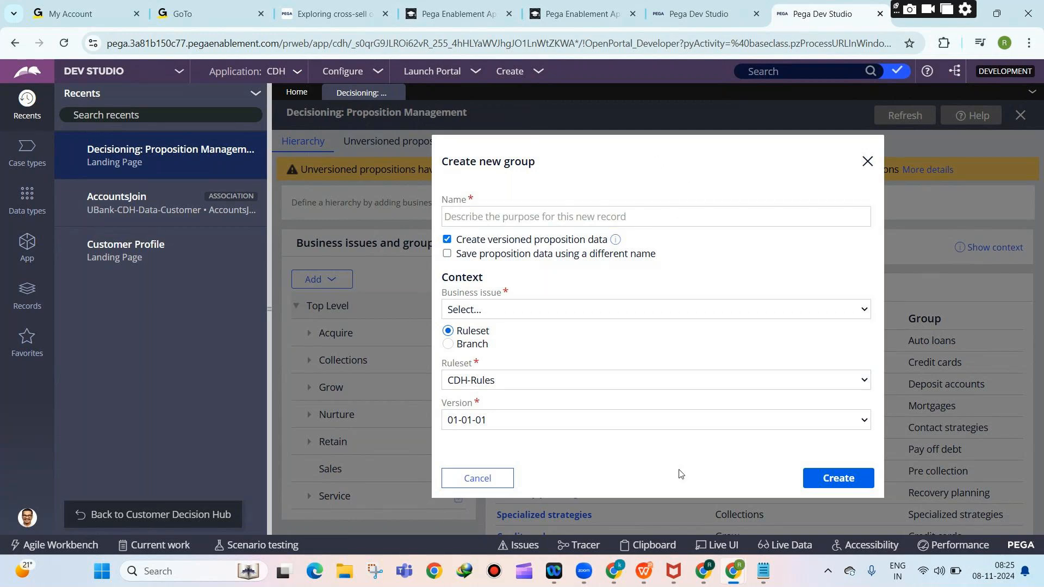
click(764, 561)
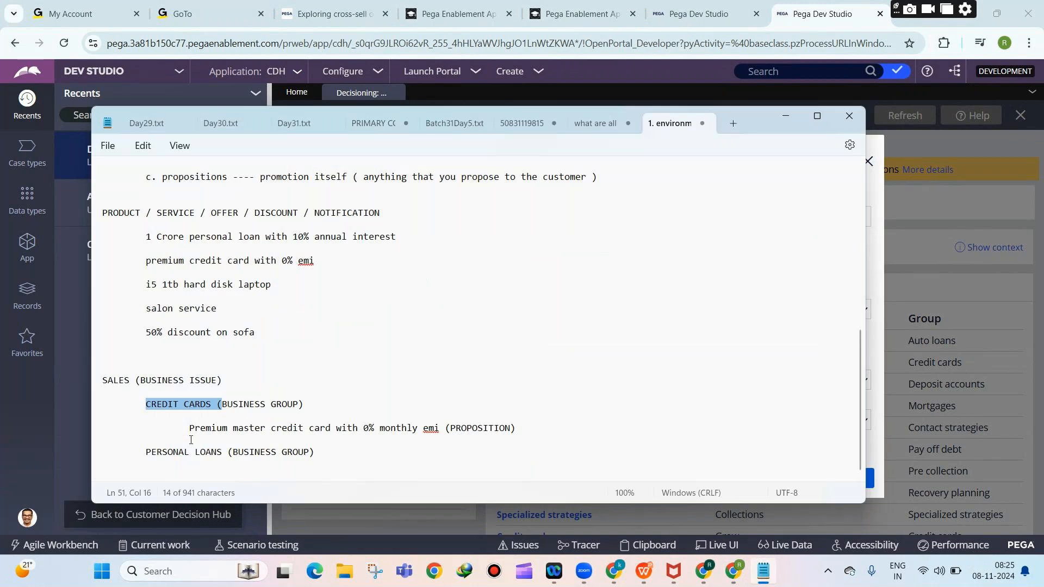
drag(187, 428, 523, 422)
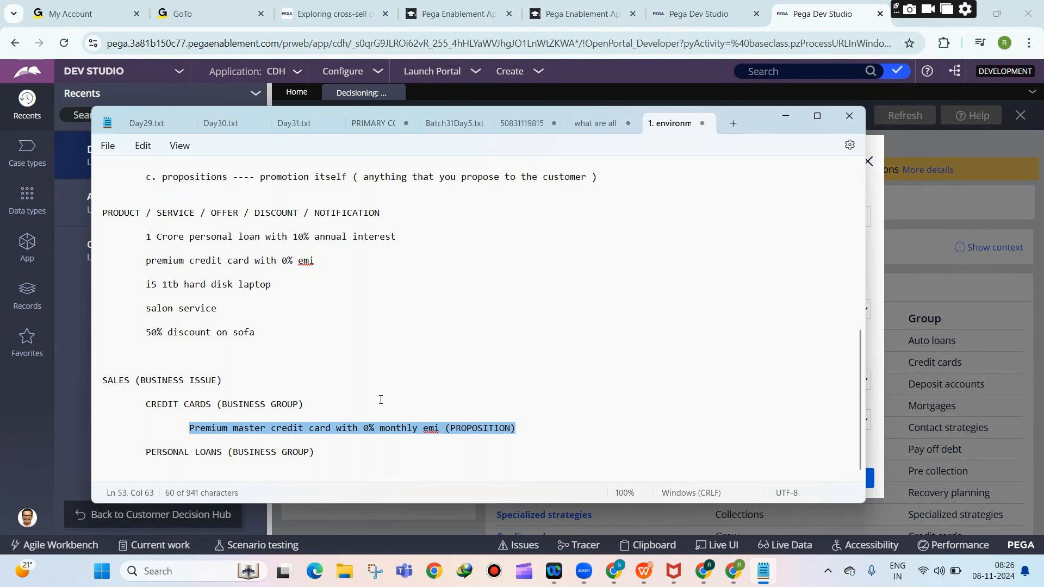
click(781, 115)
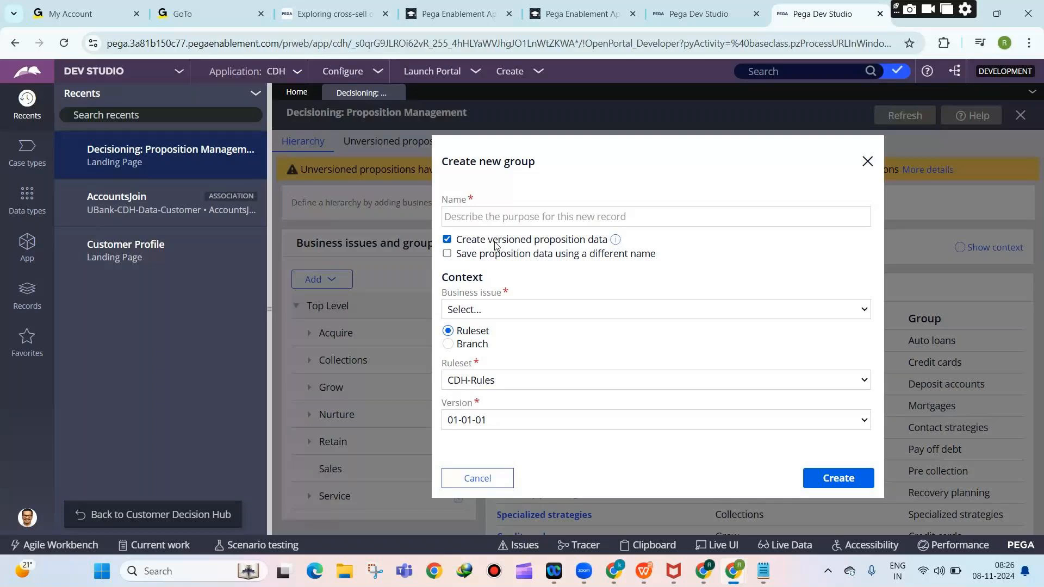
click(490, 420)
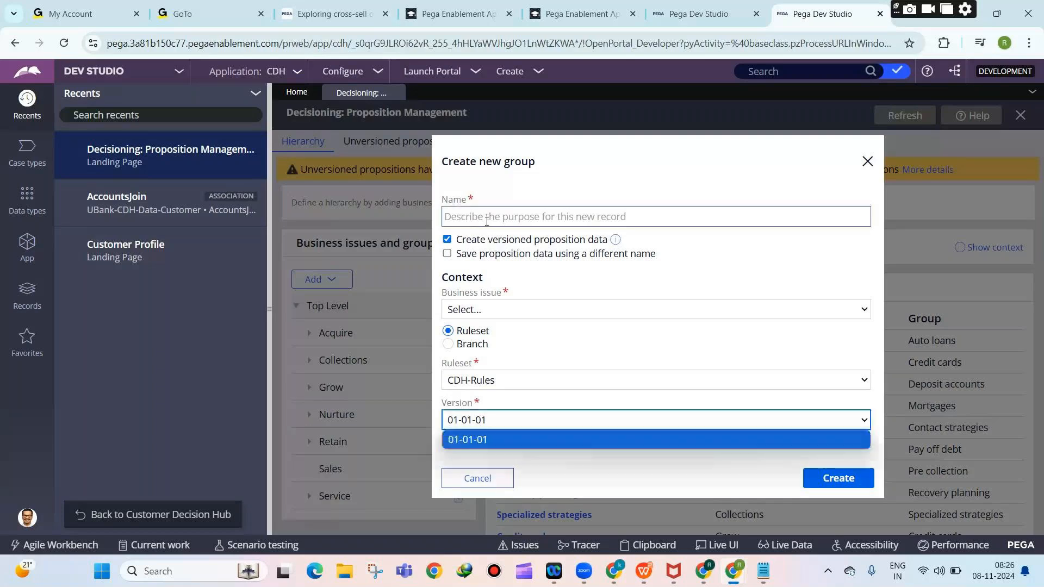
Create the group 'Credit Cards' with business issue Sales.
click(490, 309)
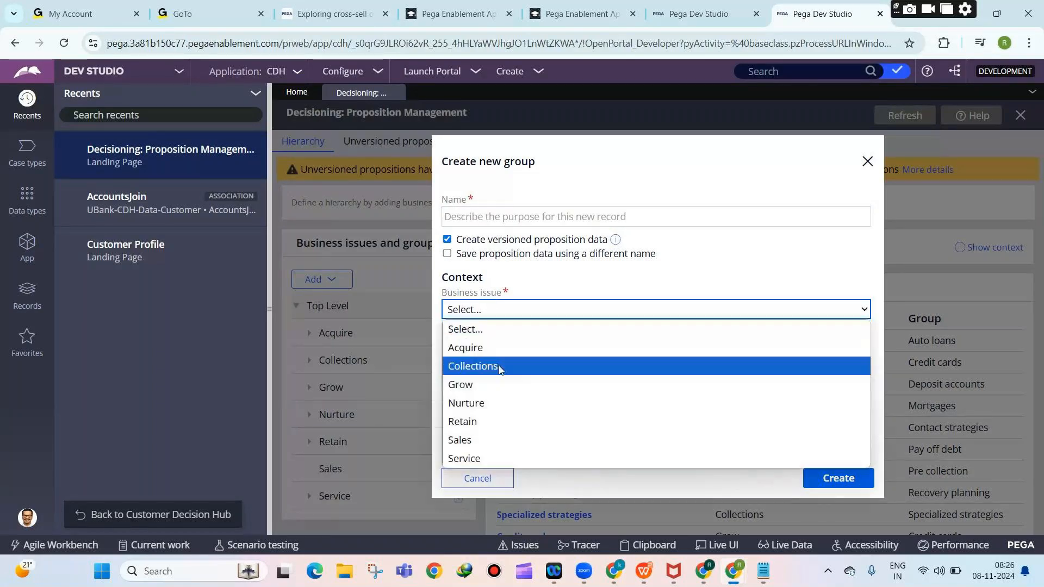
click(501, 436)
click(497, 213)
text(Credit )
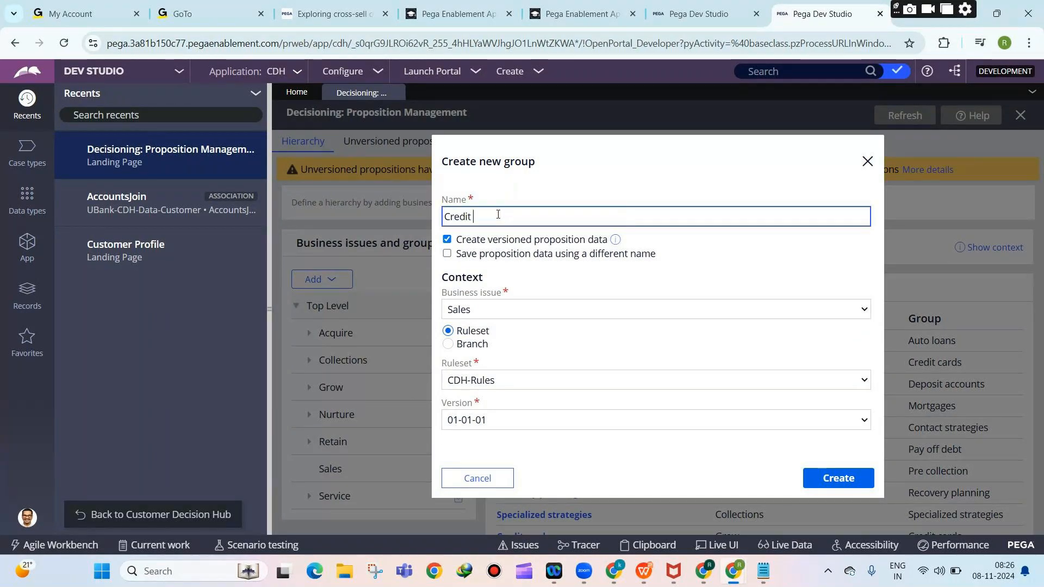
text(Cards)
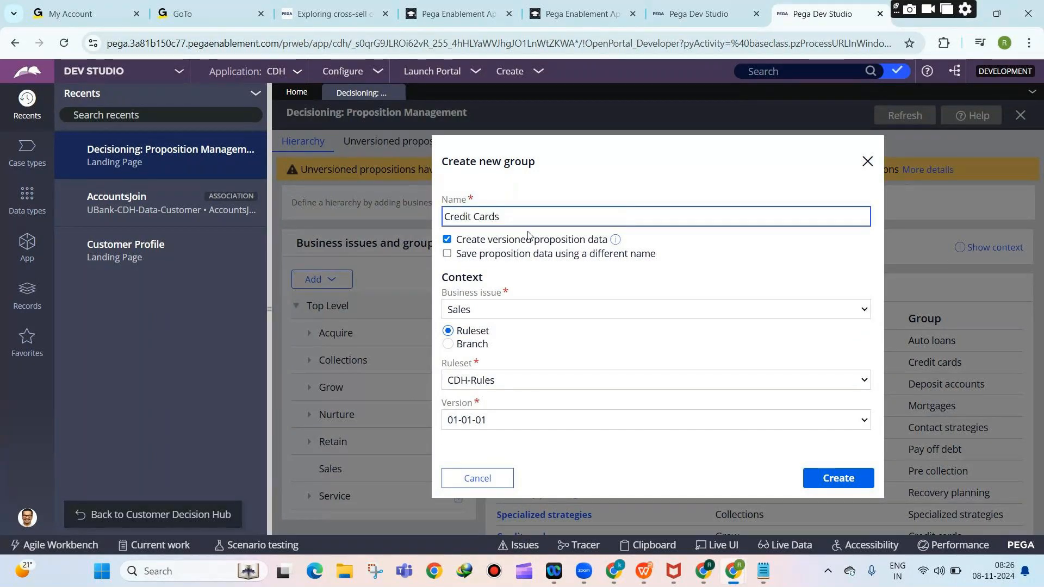
click(841, 471)
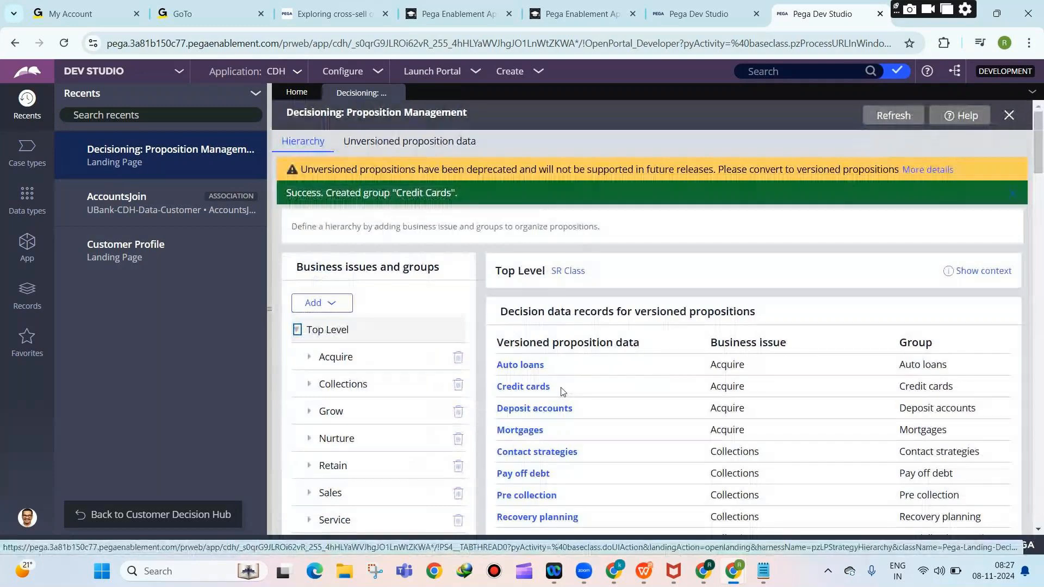
Expand Sales, select its Credit Cards group, and open the Credit Cards decision data record.
scroll(506, 246, down, 3)
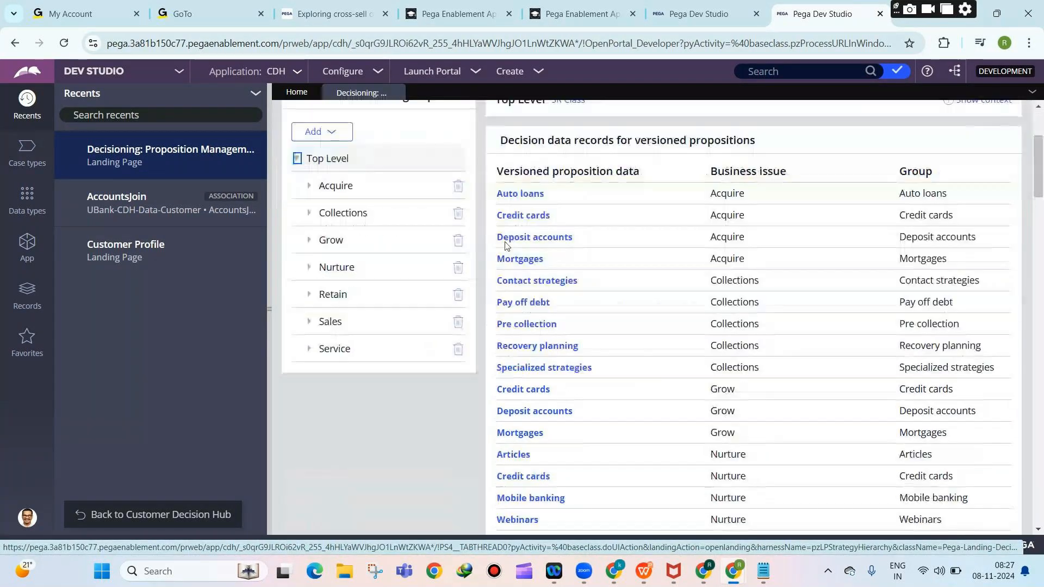
scroll(506, 246, down, 1)
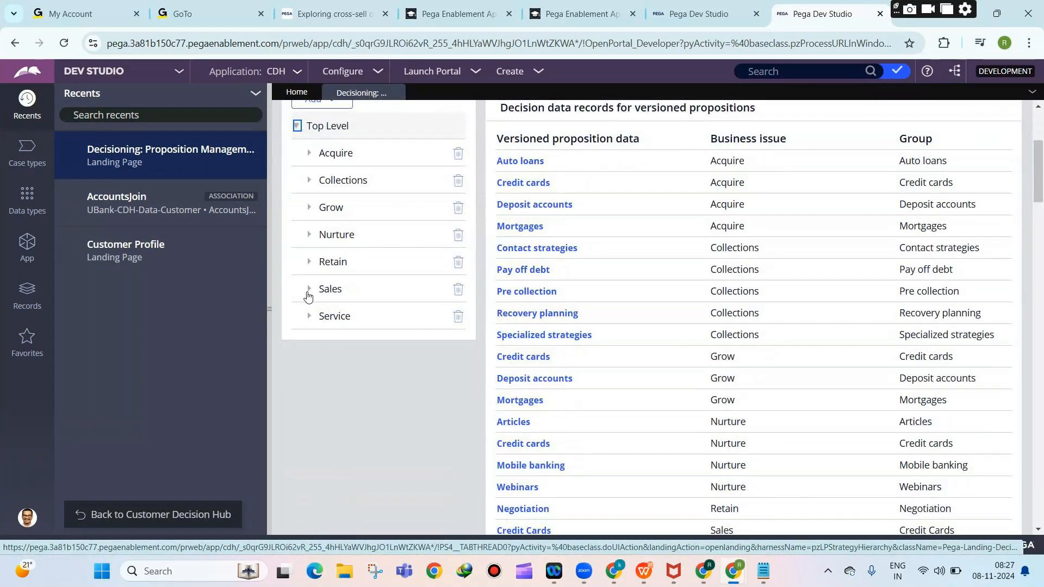
click(308, 290)
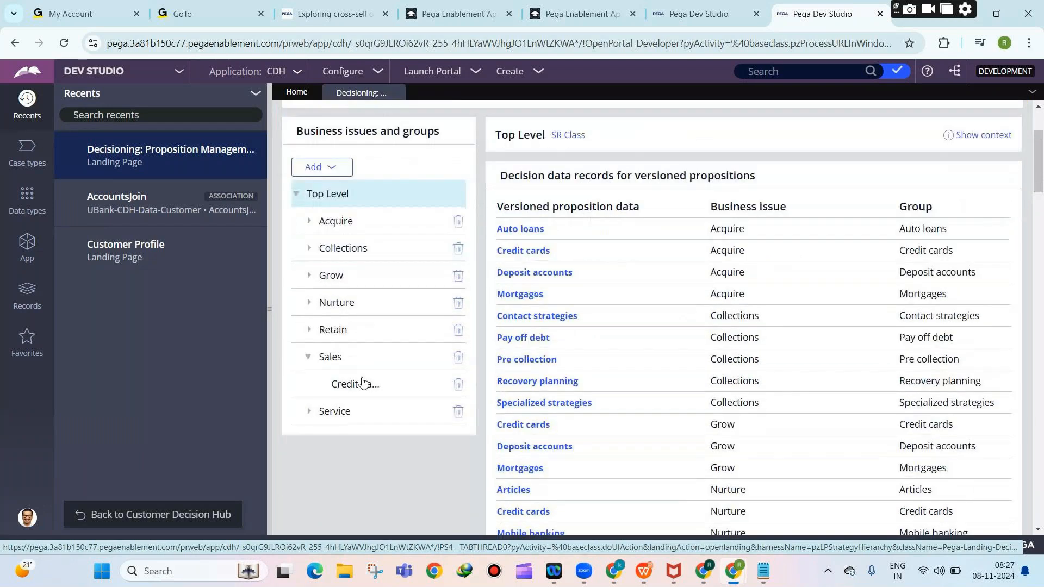
click(340, 382)
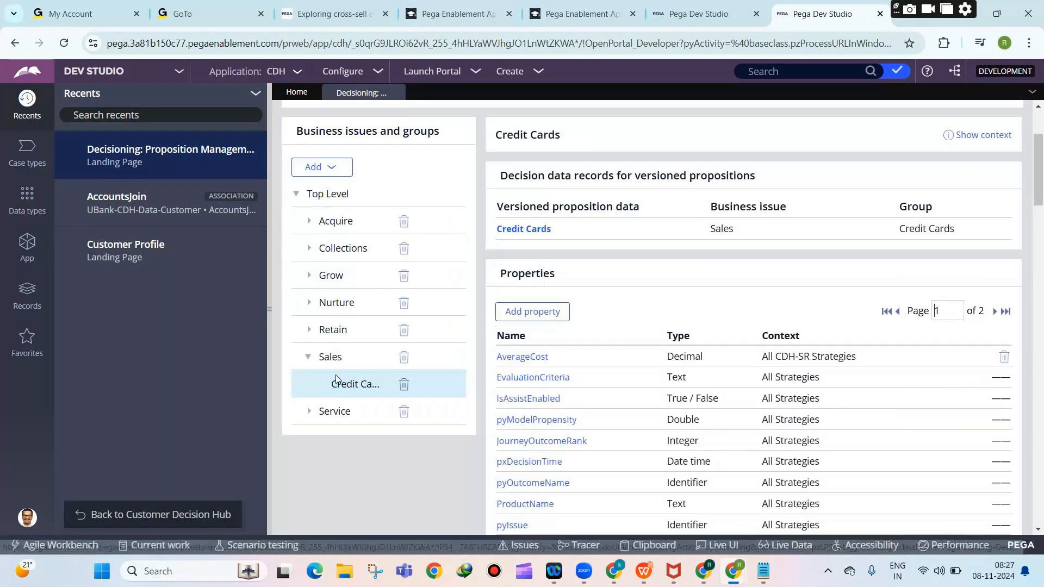
click(537, 230)
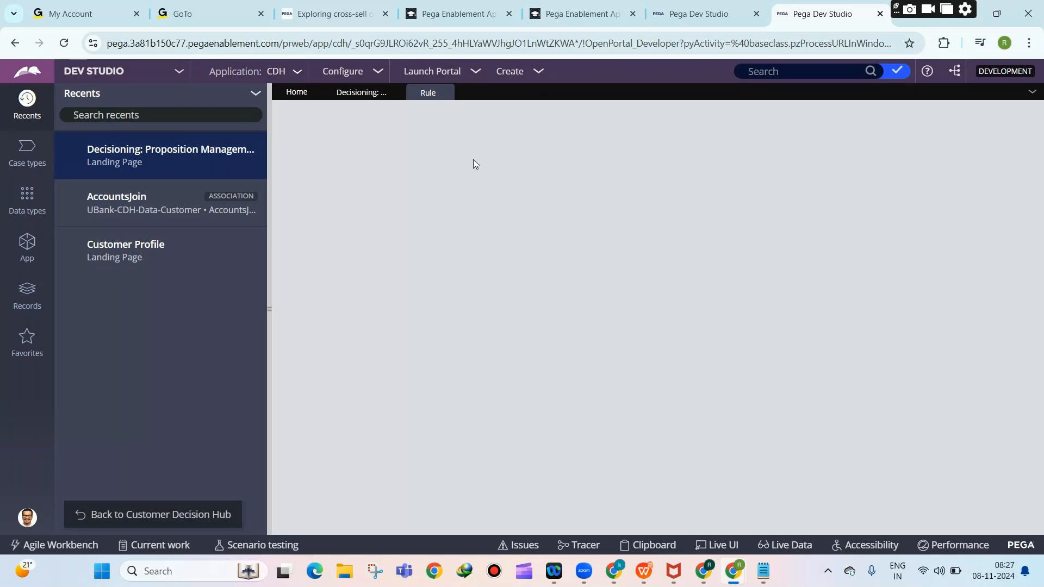
Start a new proposition from the Credit Cards decision data record.
click(364, 95)
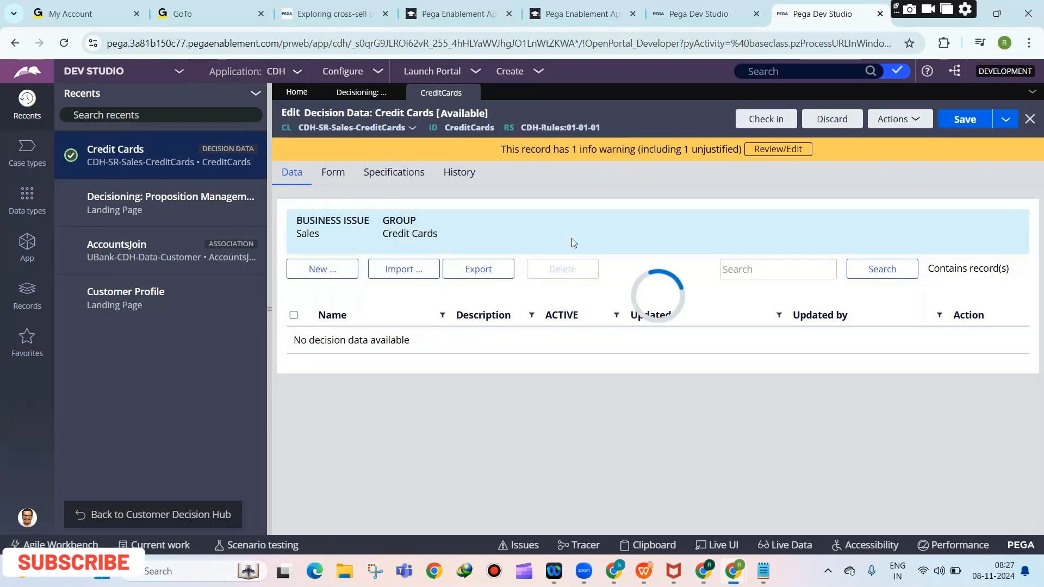
click(320, 279)
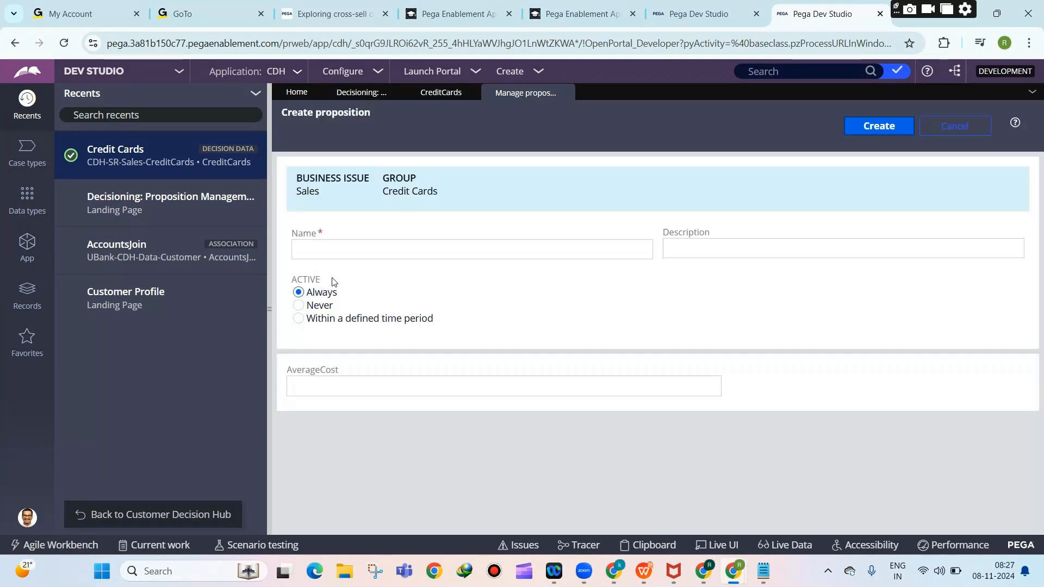
Enter 'Premium credit card with 0% monthly emi' as the new proposition's name, then go to AverageCost.
click(334, 255)
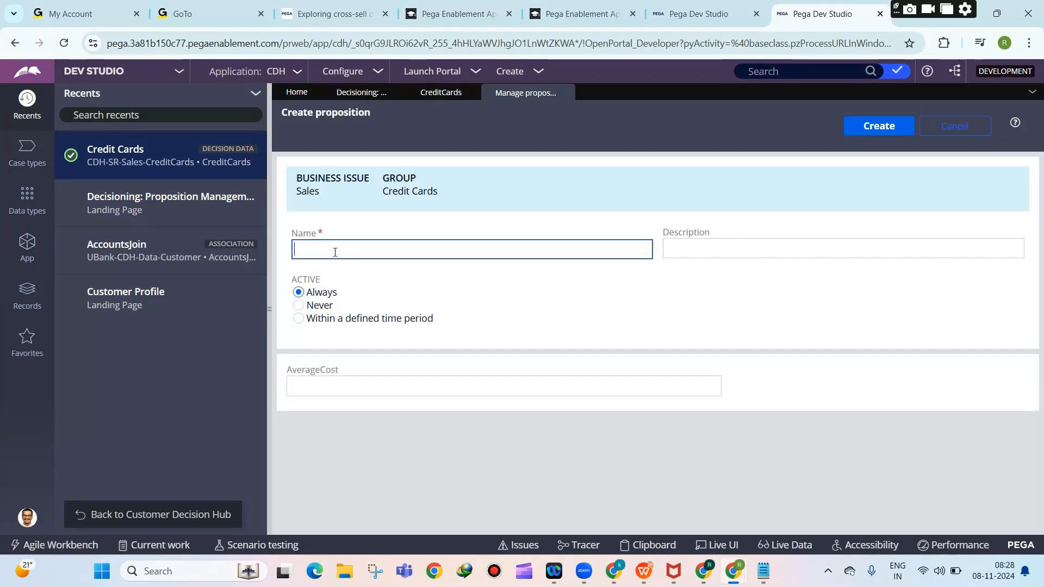
text(Premiu)
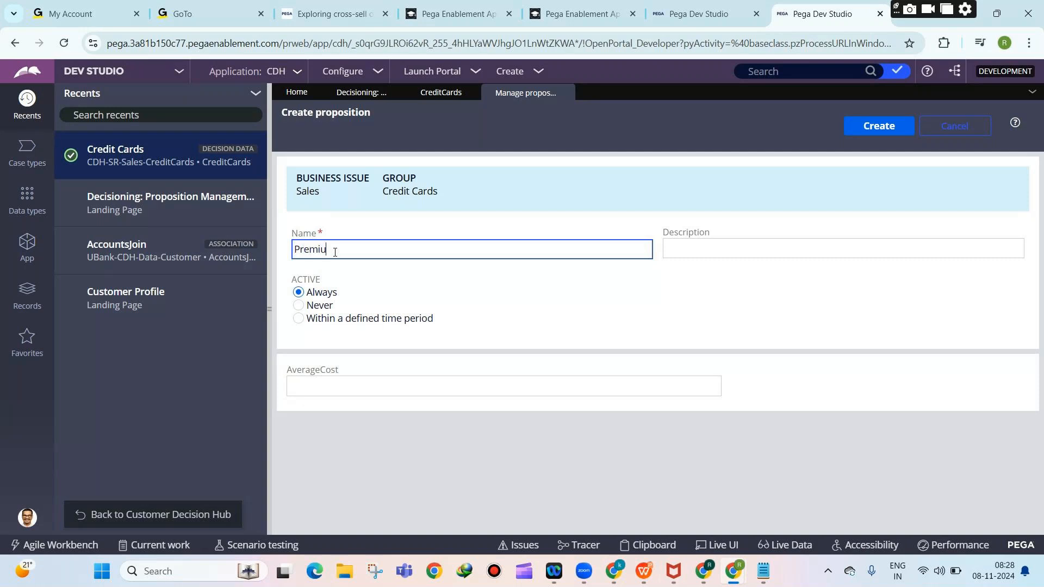
text(m credit card with 0% monthly emi)
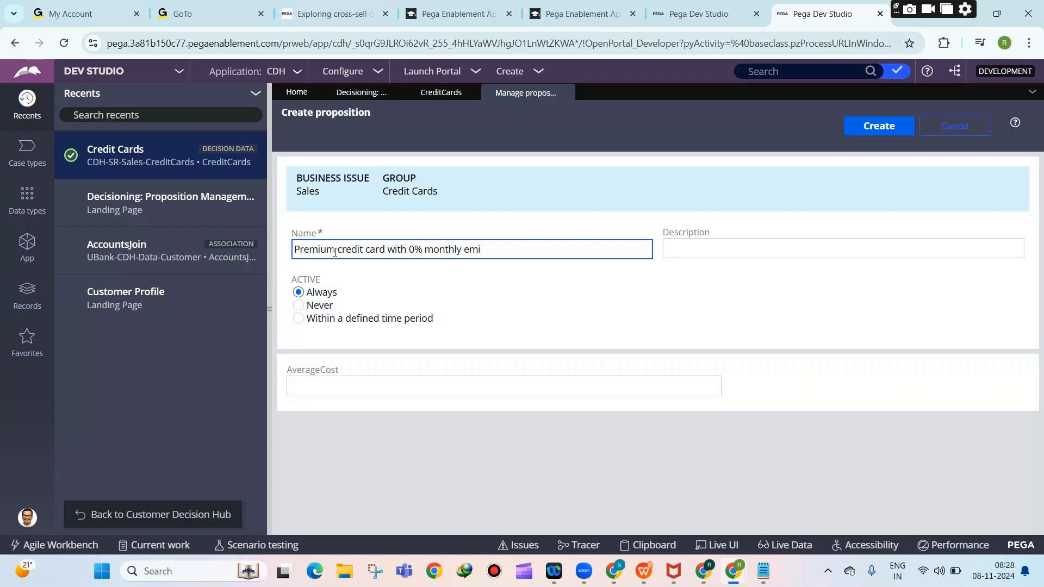
key(ctrl+a)
click(381, 385)
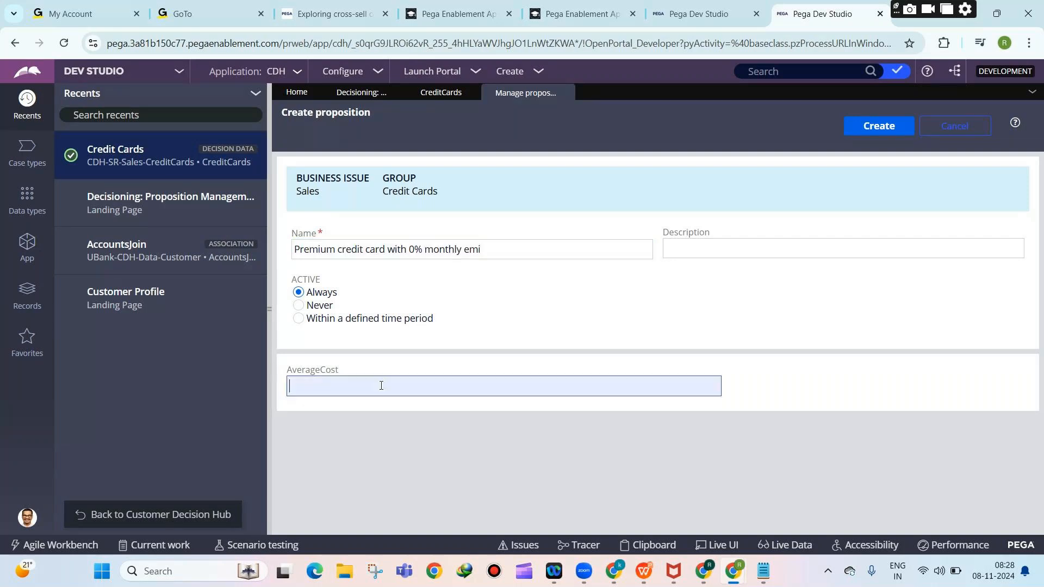
Set AverageCost to 24, create the proposition, then save and refresh the Credit Cards record.
text(24)
click(851, 128)
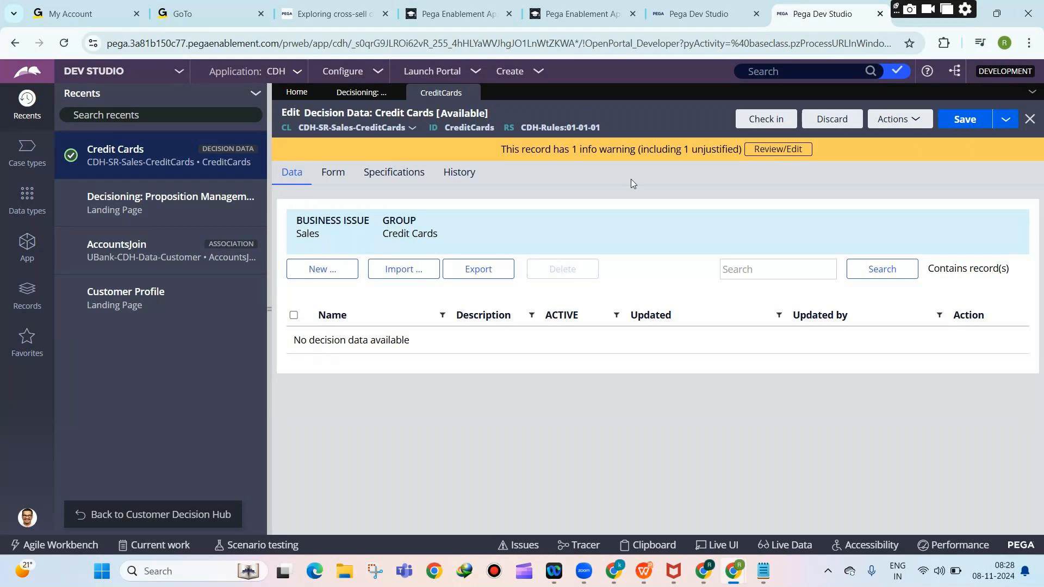
click(927, 120)
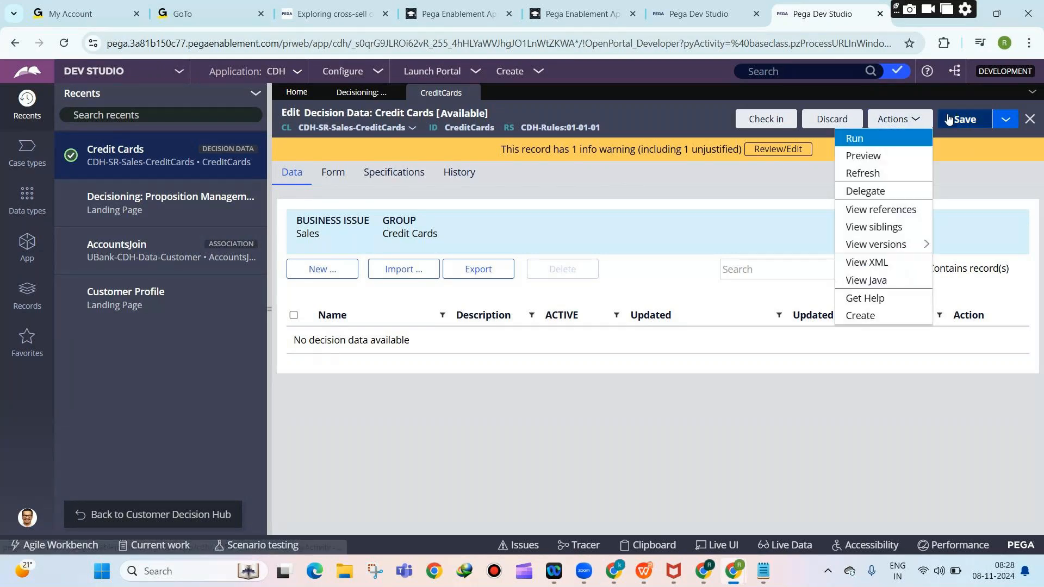
click(948, 119)
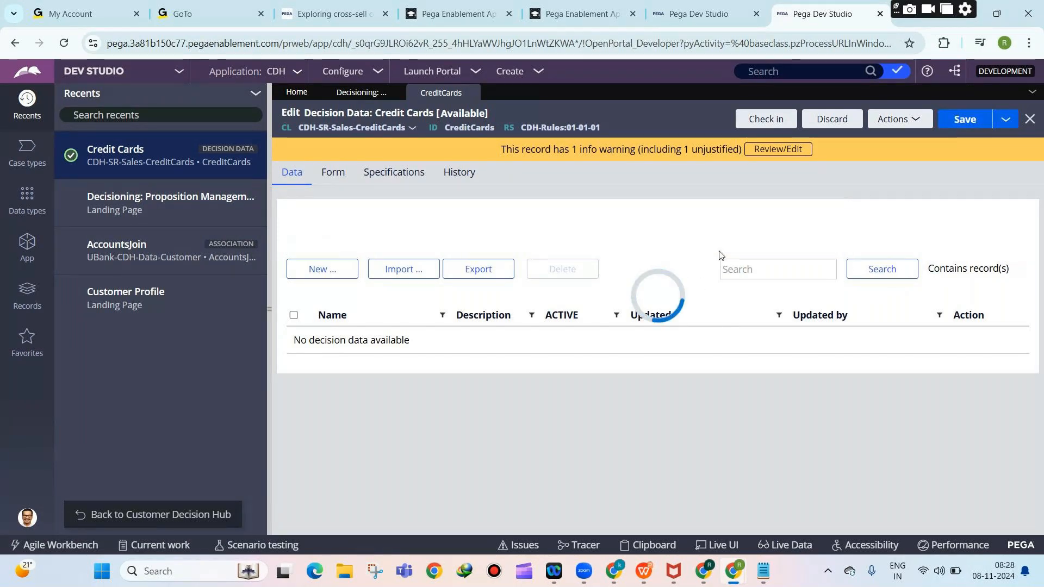
click(897, 120)
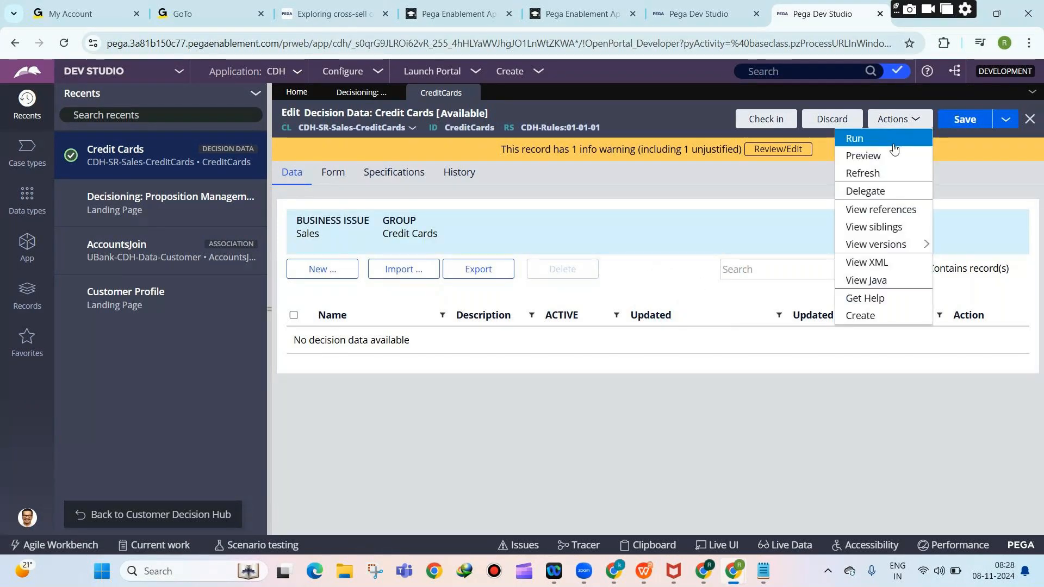
click(881, 173)
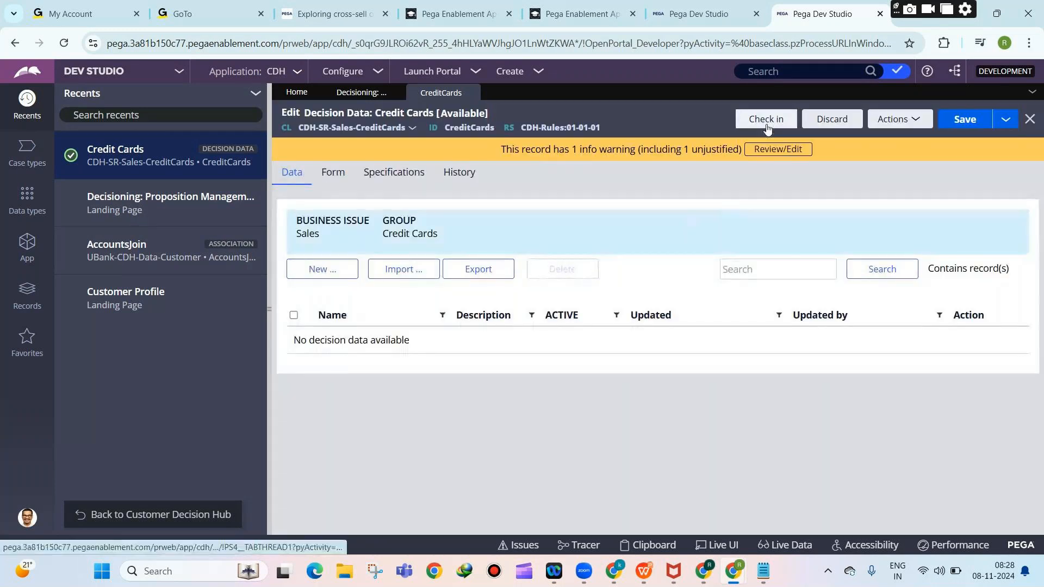
Check in the Credit Cards decision data with the comment 'we', then close the record.
click(766, 120)
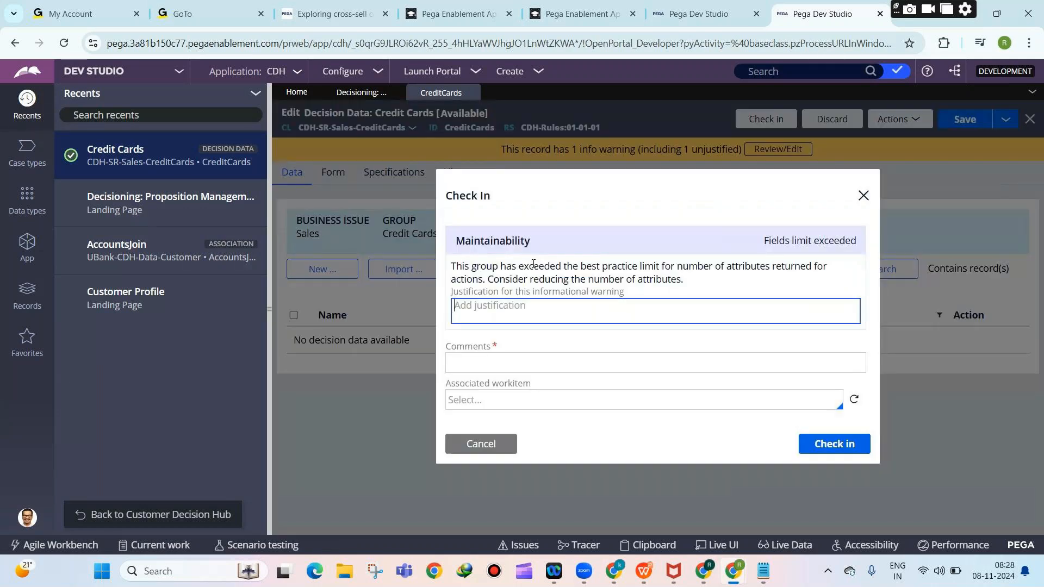
click(571, 361)
text(we)
key(Escape)
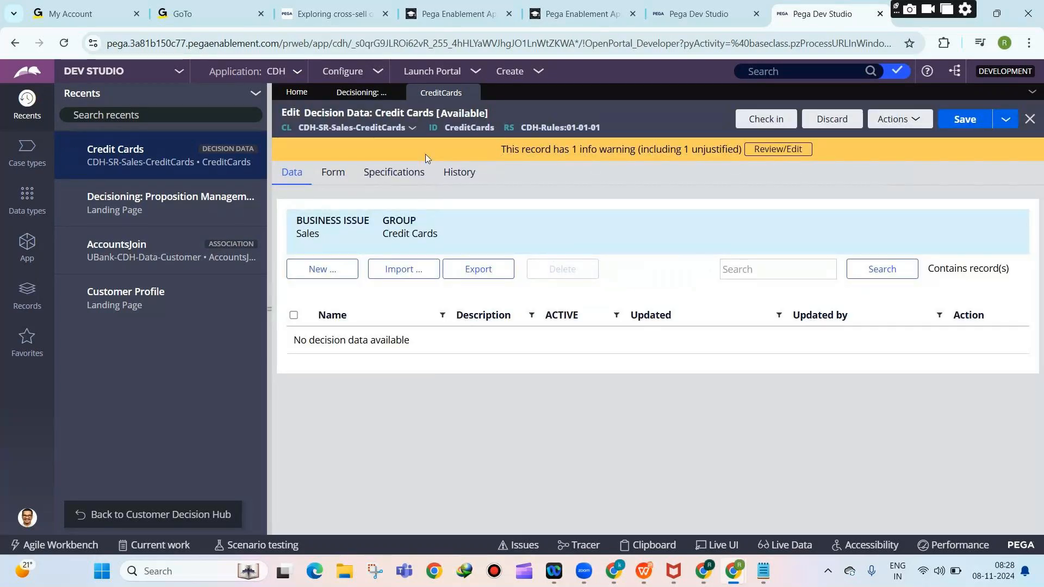
click(474, 92)
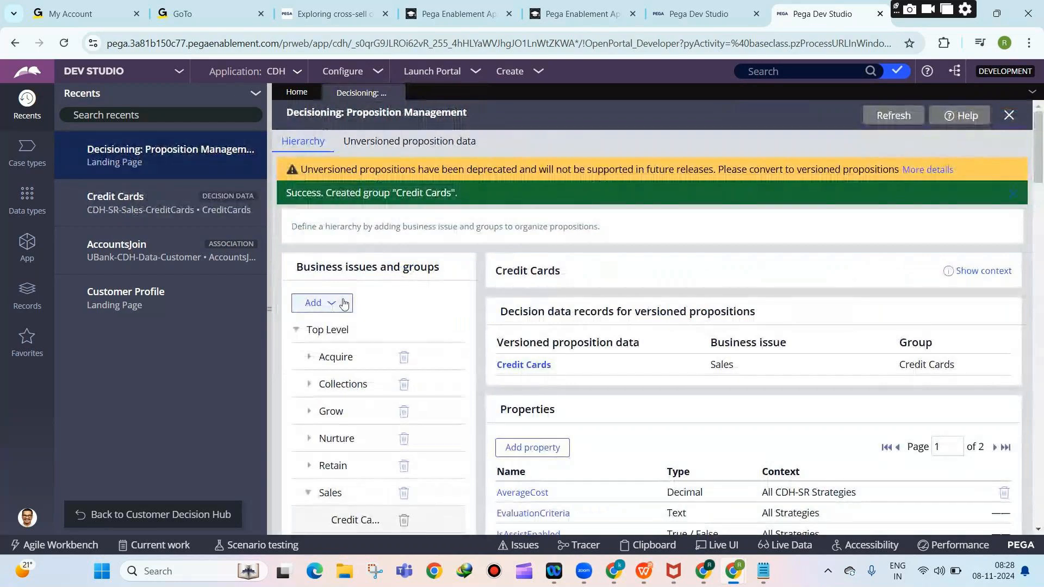
Briefly reopen and close the Credit Cards decision data record, then scroll the hierarchy.
click(519, 365)
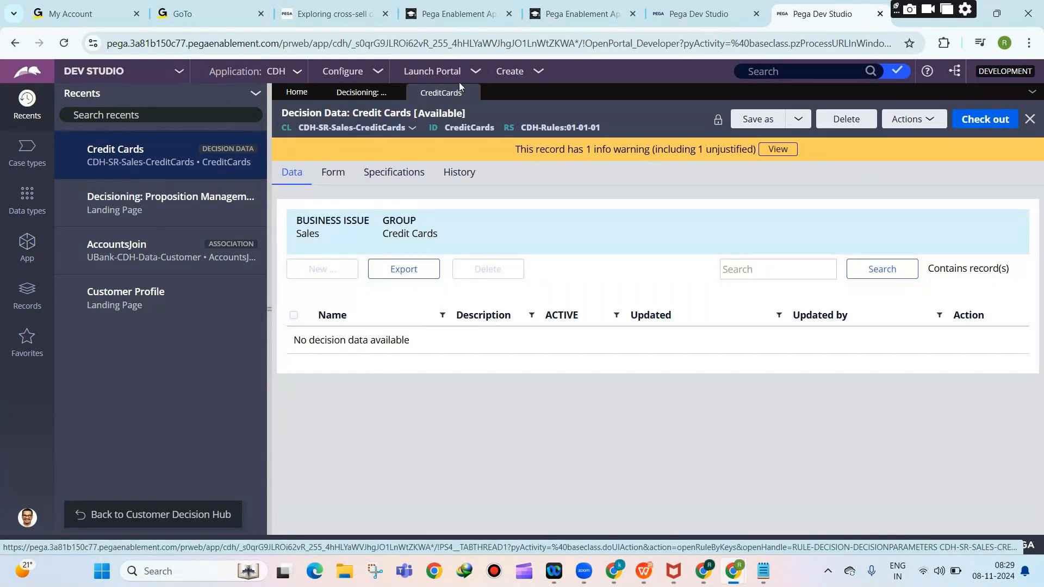
click(472, 92)
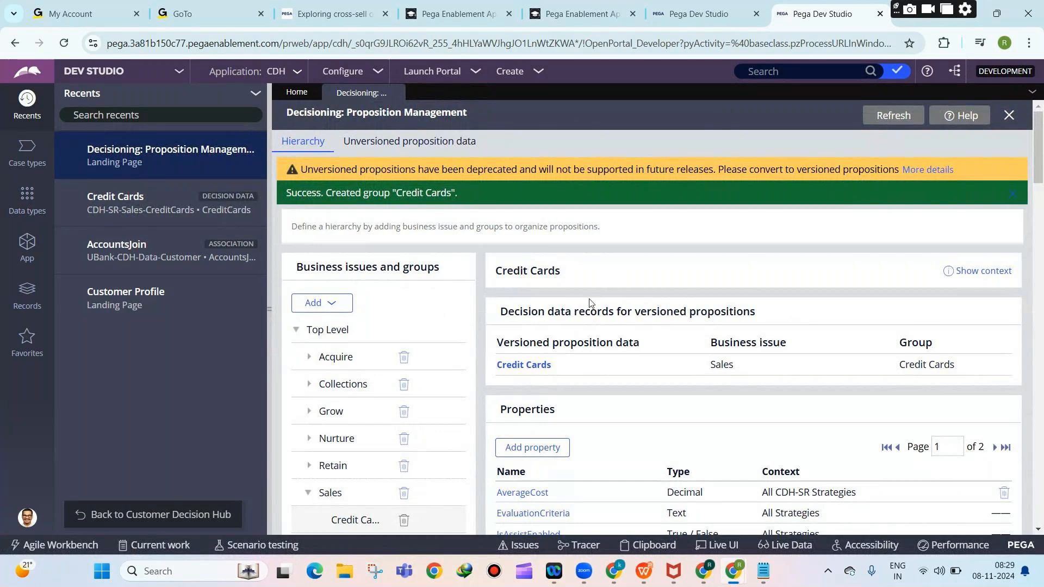
scroll(590, 299, down, 1)
scroll(327, 299, up, 1)
scroll(373, 325, down, 1)
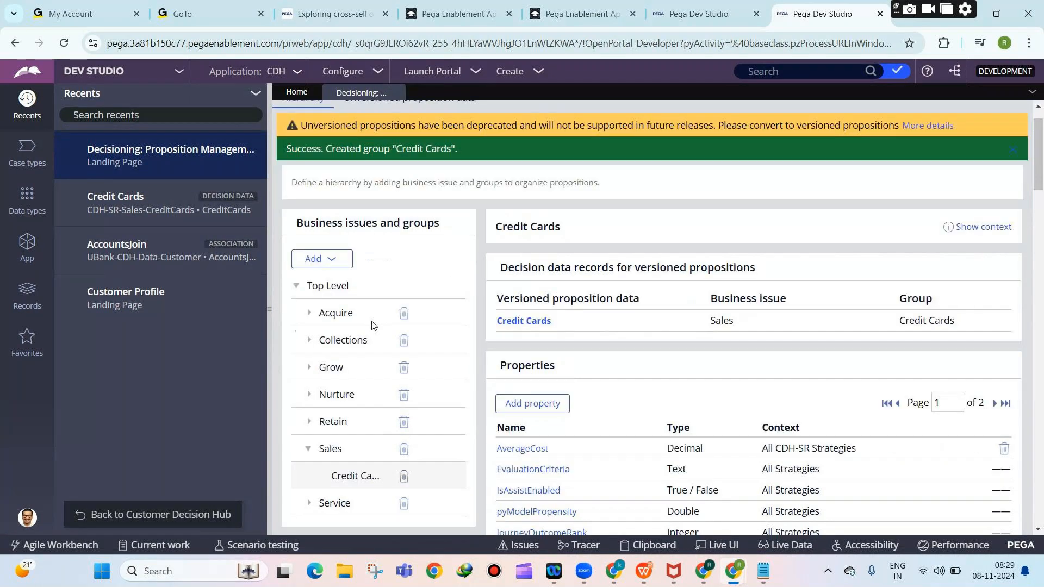
scroll(372, 326, down, 1)
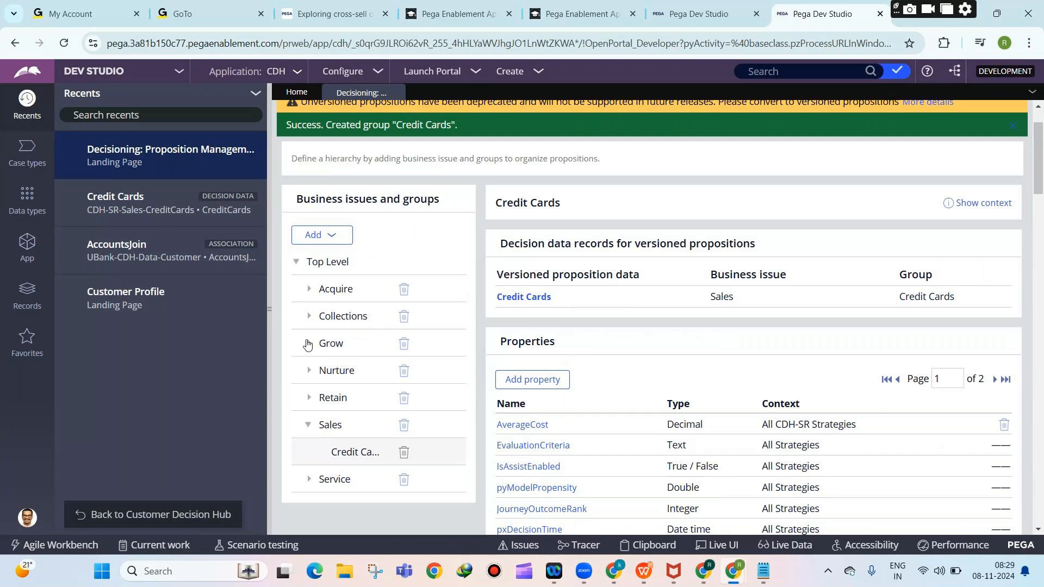
Collapse Sales, expand Grow, and select Grow's Credit cards group.
click(310, 344)
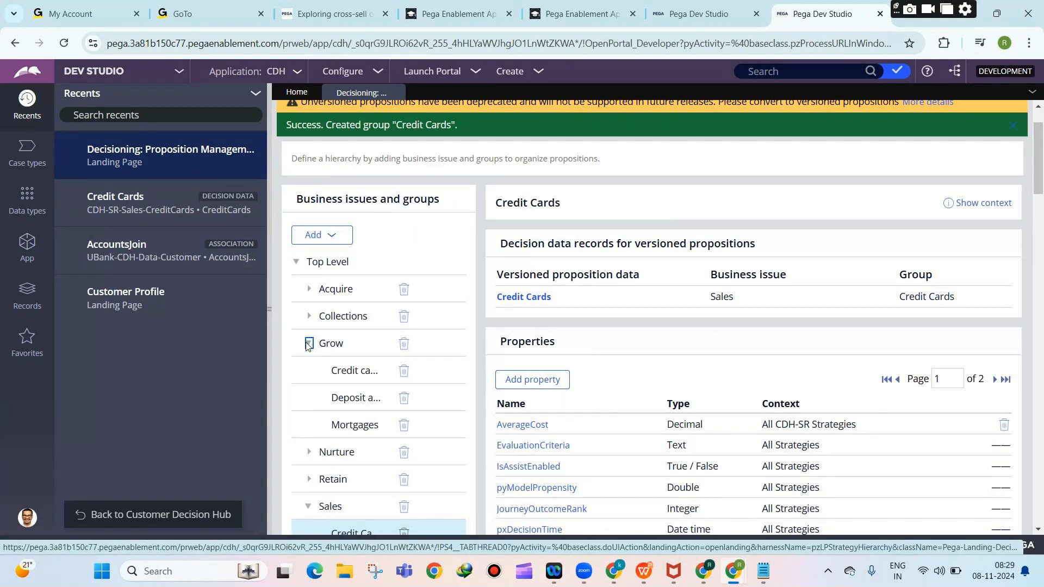
click(309, 344)
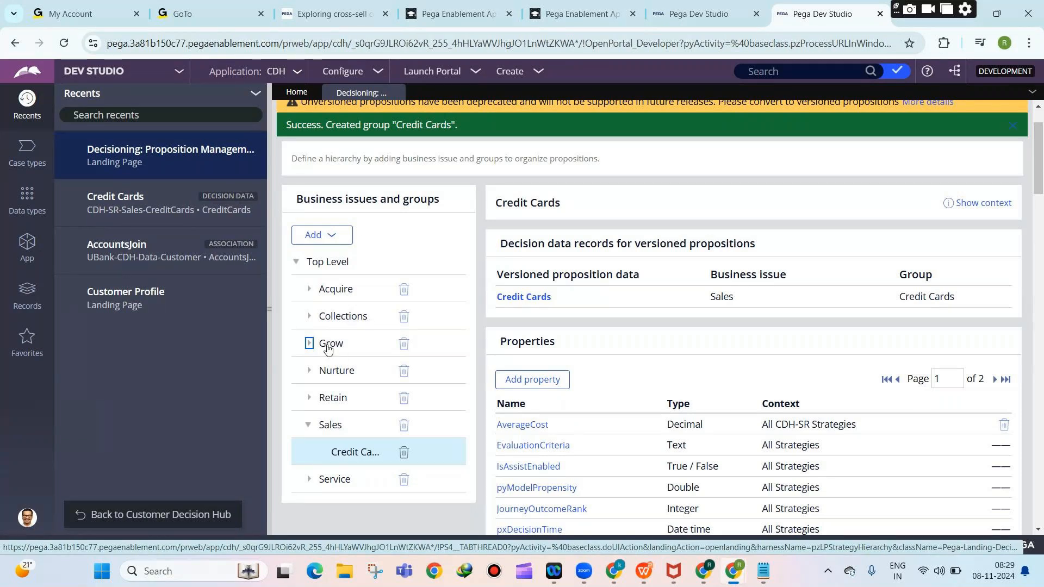
scroll(321, 380, down, 2)
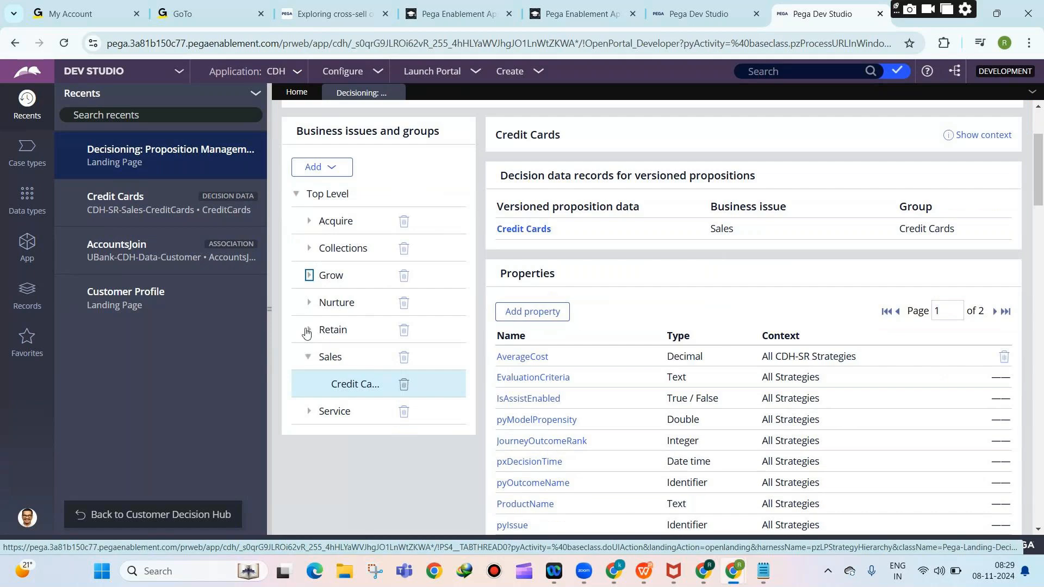
click(344, 366)
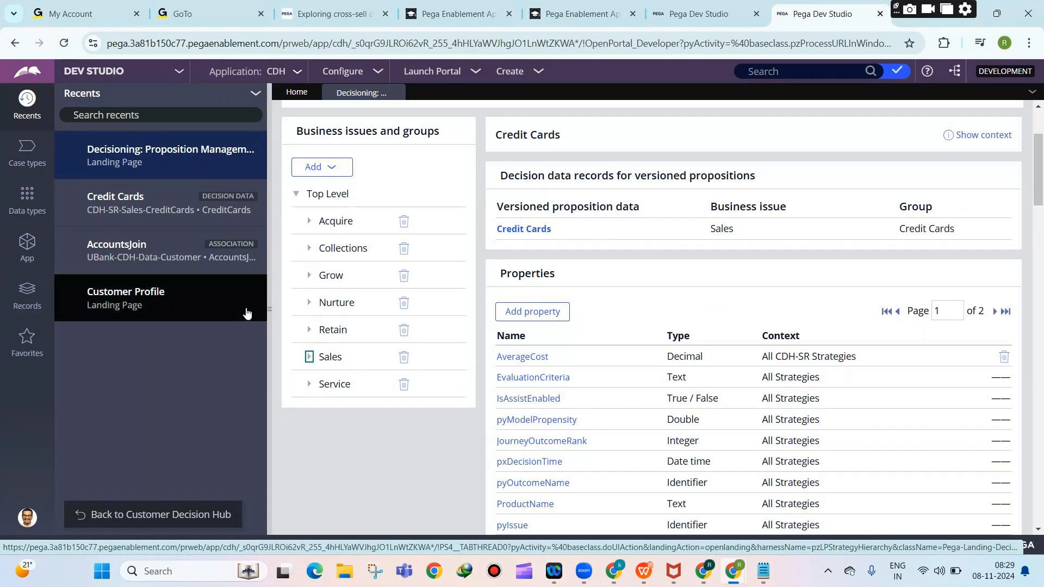
click(309, 276)
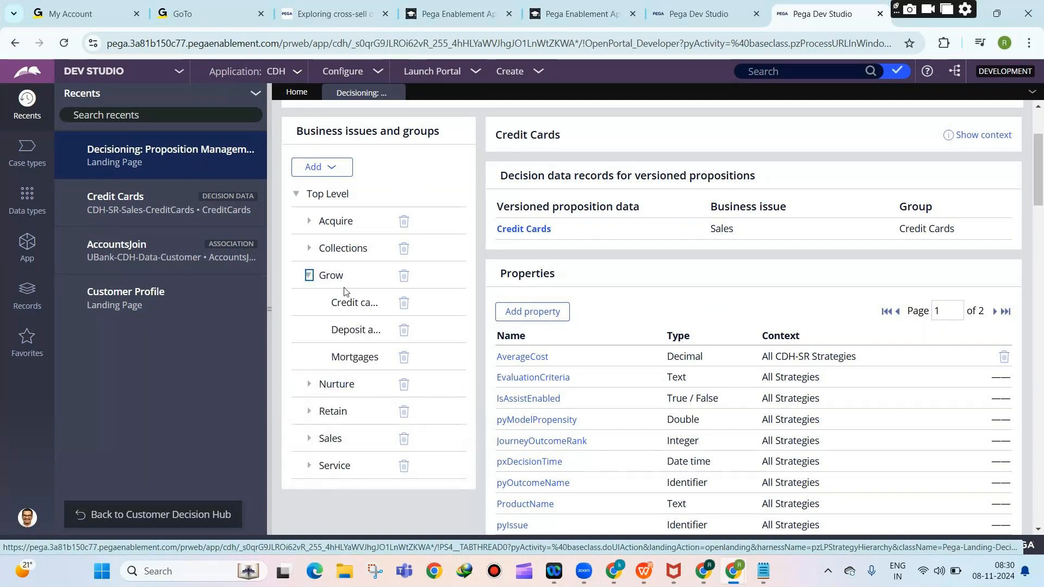
click(354, 305)
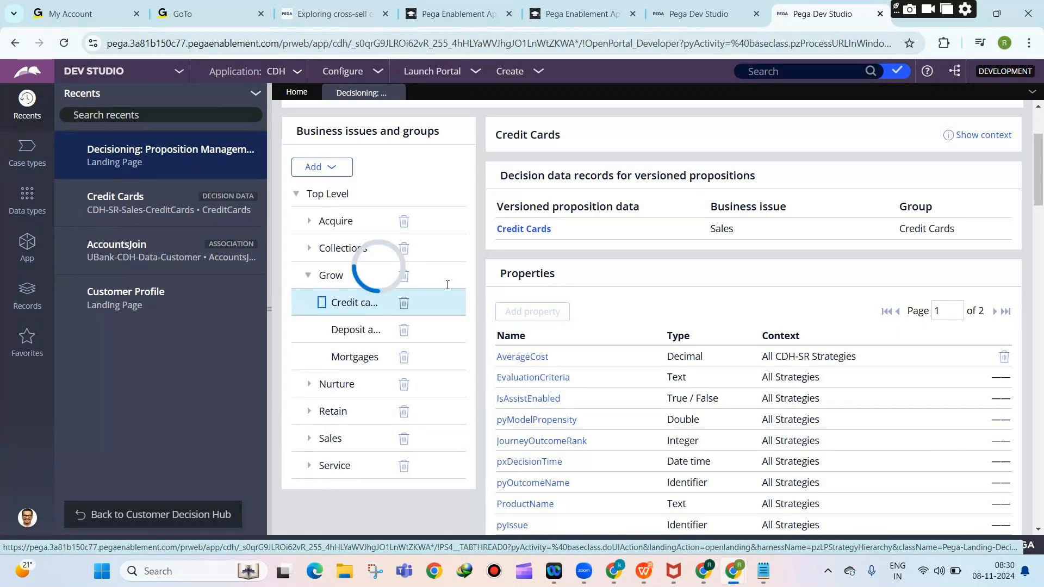
Open Grow's Credit cards decision data listing StandardCard, RewardsCard, RewardsPlusCard and PremierRewardsCard.
click(516, 229)
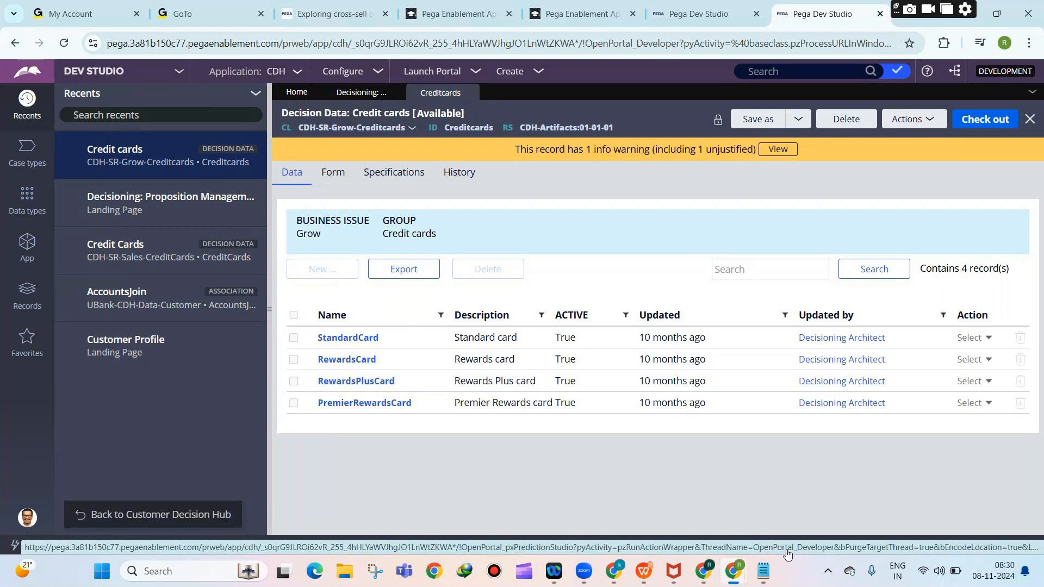
key(alt+Tab)
Highlight the CREDIT CARDS and Premium master credit card lines in the notes, then return to the browser.
click(176, 384)
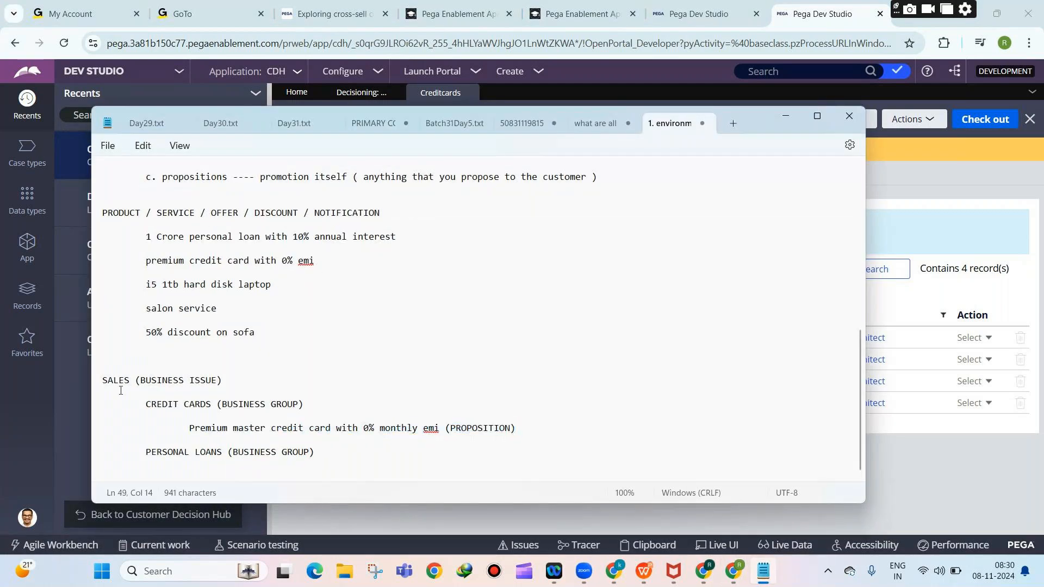
drag(151, 406, 318, 408)
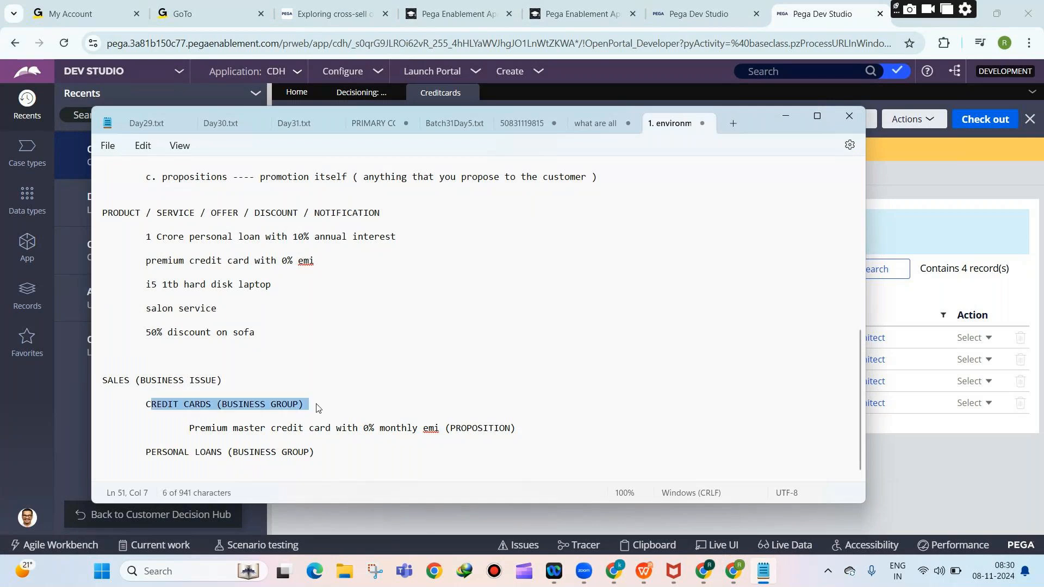
drag(180, 436, 525, 429)
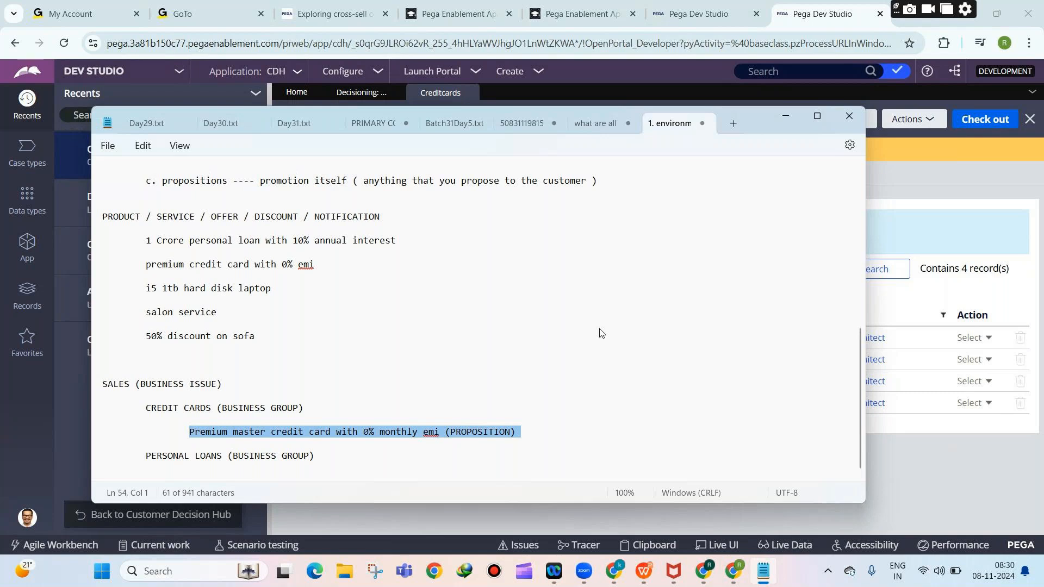
scroll(600, 330, up, 2)
scroll(356, 246, up, 3)
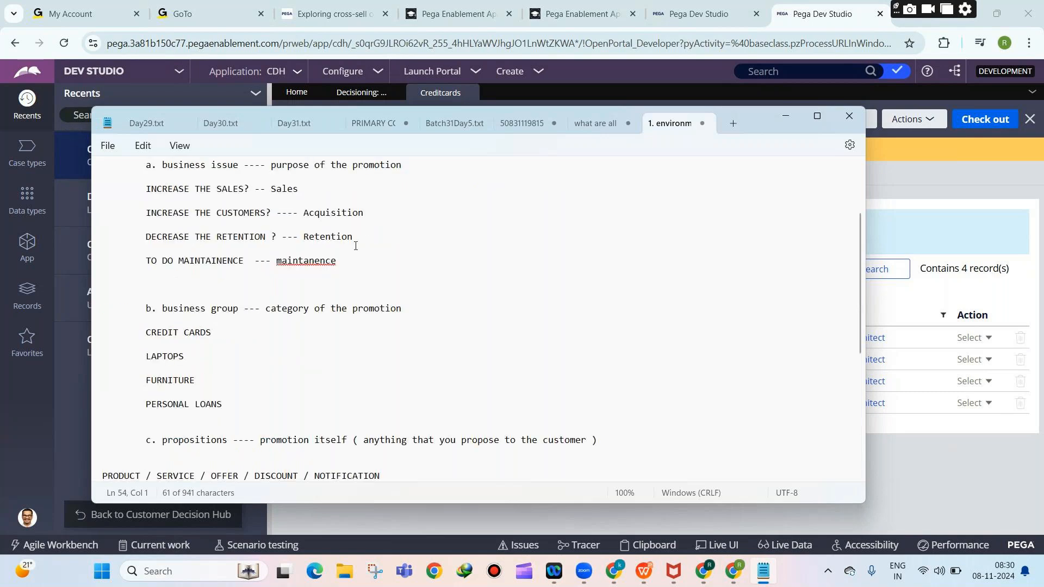
scroll(356, 246, up, 1)
scroll(315, 250, down, 6)
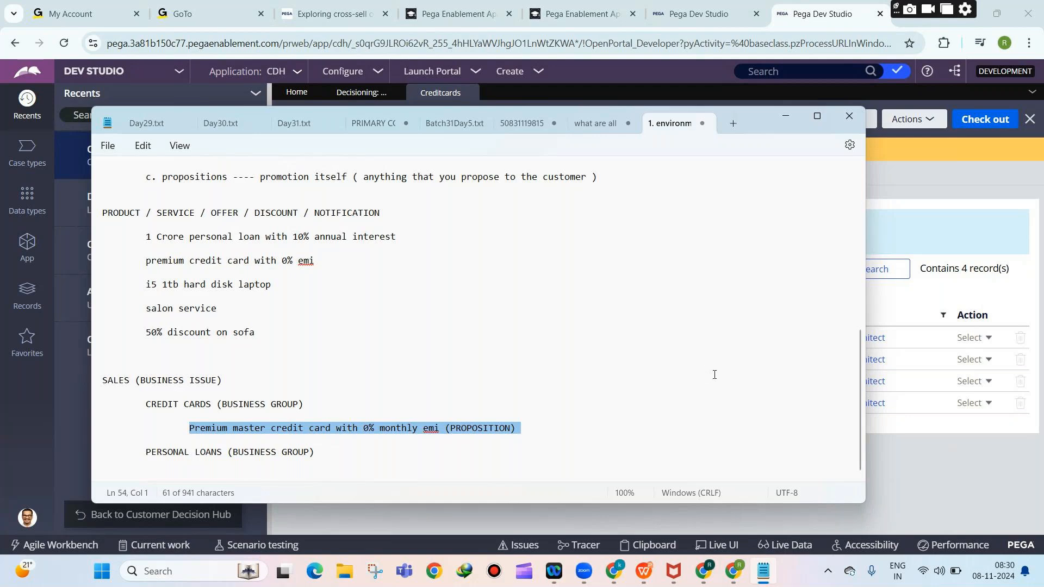
click(916, 434)
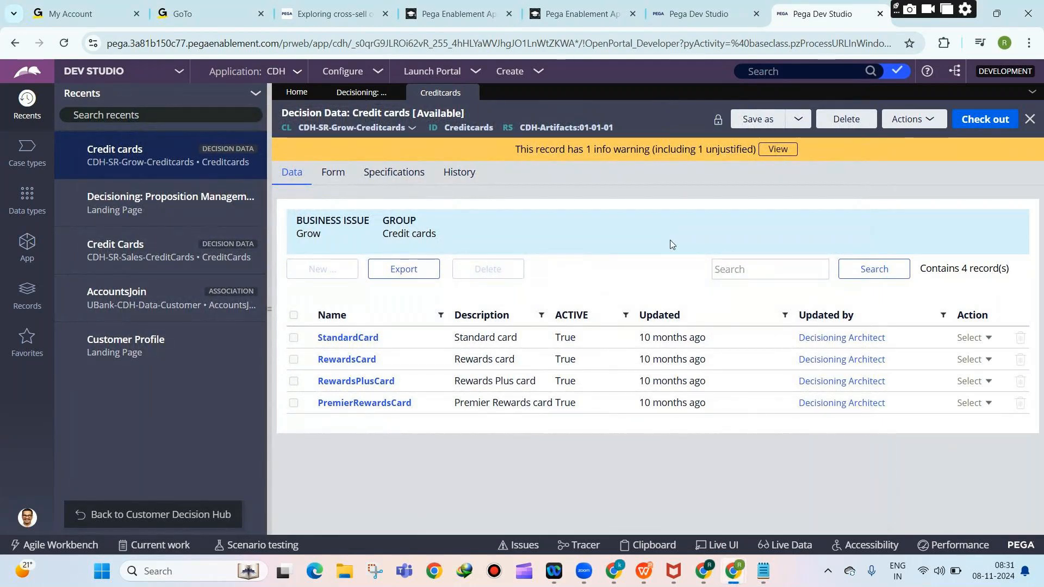
Return to the Decisioning hierarchy, select Grow, then switch to the tab showing AccountsJoin.
click(359, 94)
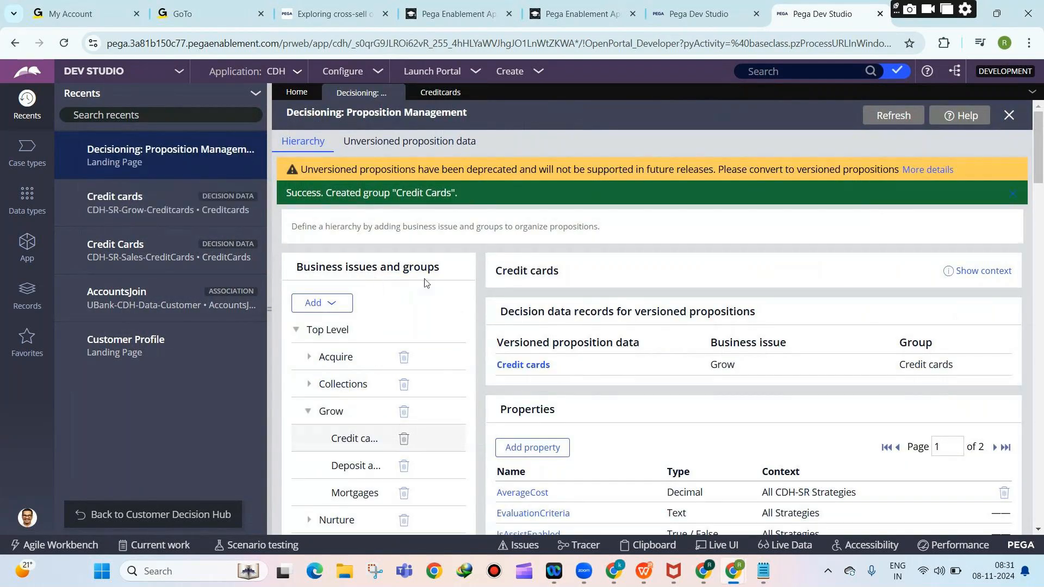
click(331, 412)
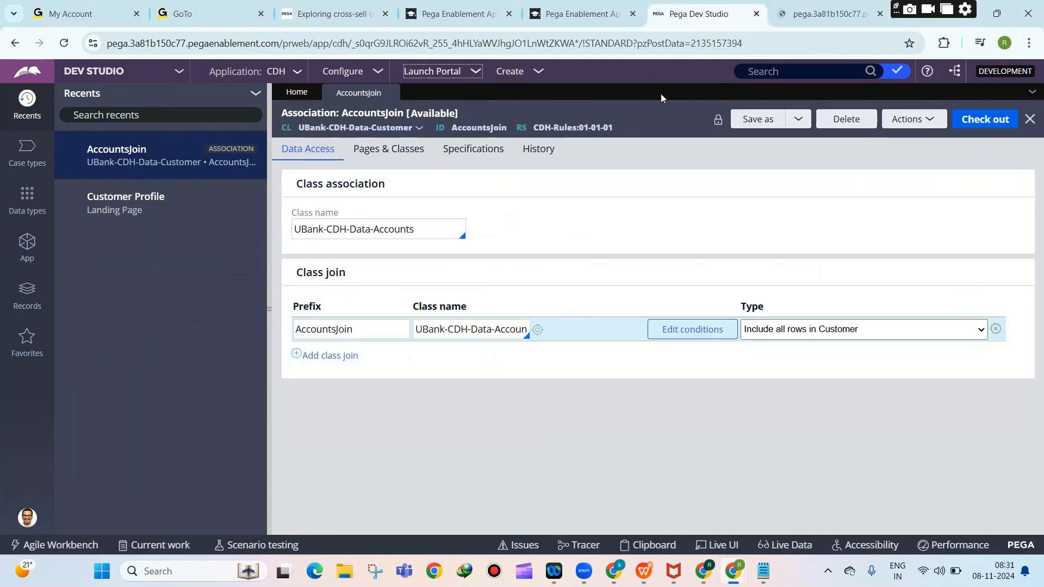
click(430, 71)
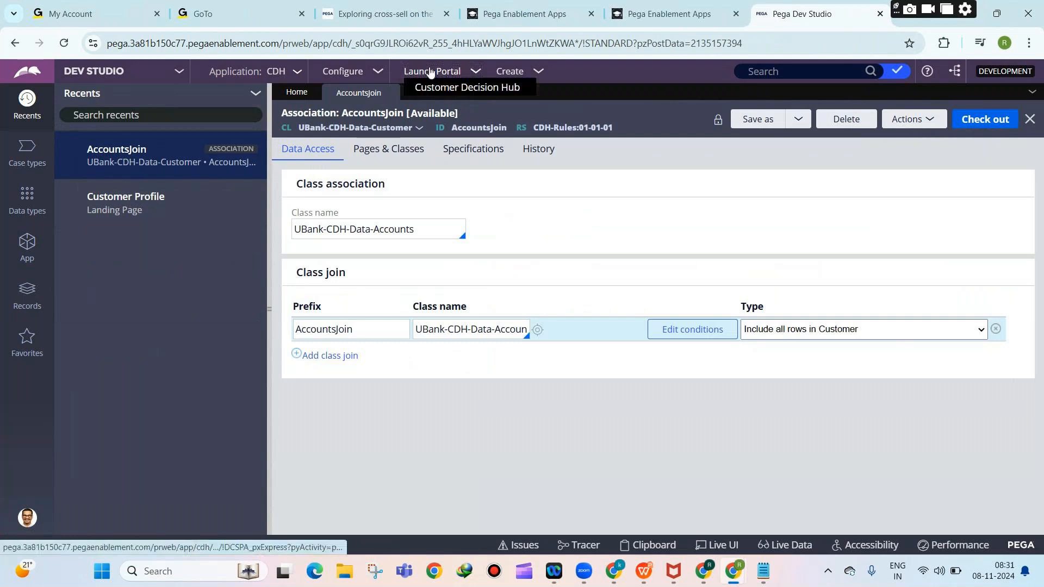
Launch Customer Decision Hub and review the Next-Best-Action Designer taxonomy's business structure.
click(479, 87)
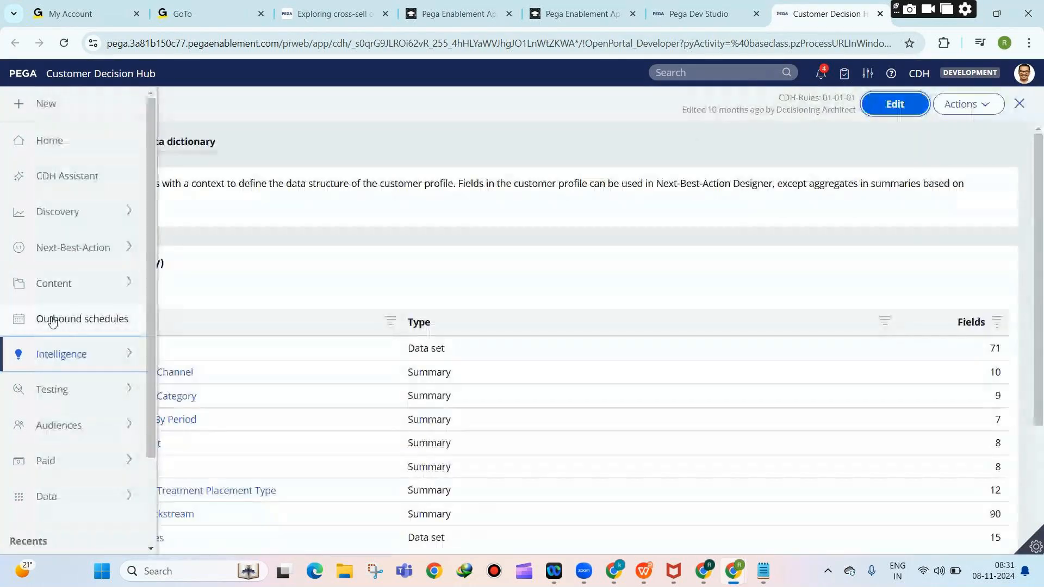
click(73, 249)
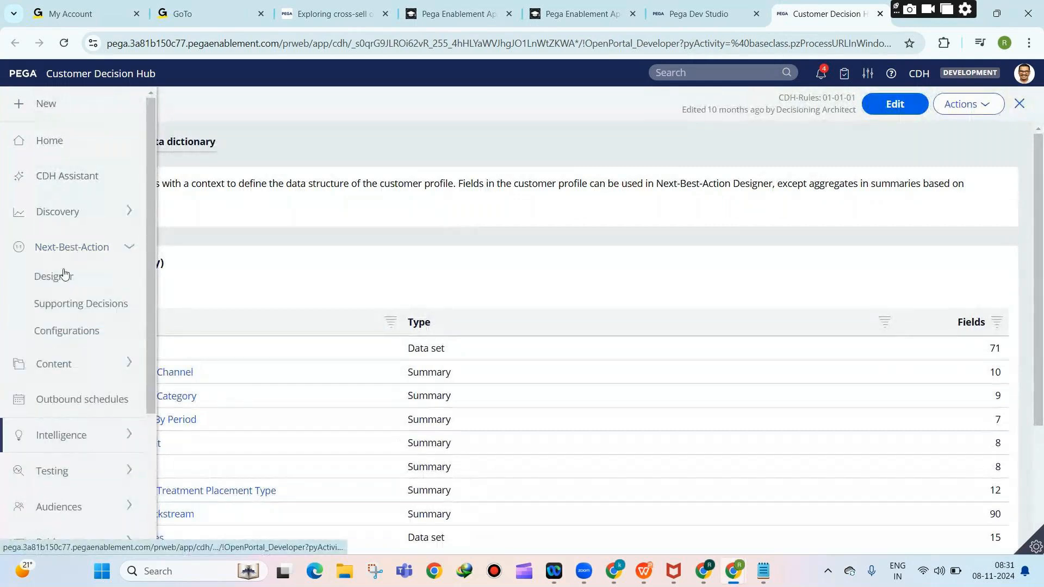
click(61, 275)
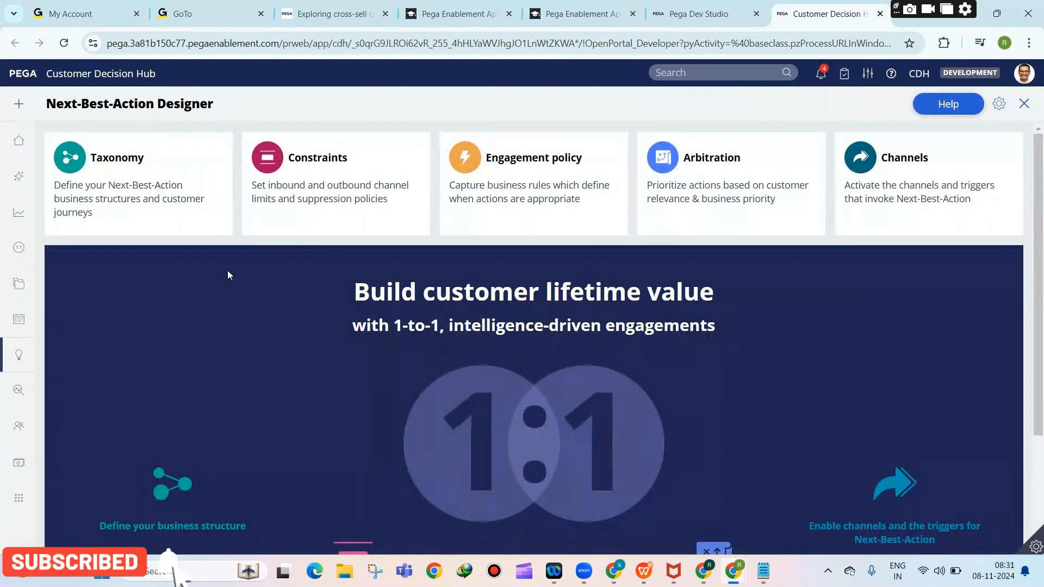
click(113, 172)
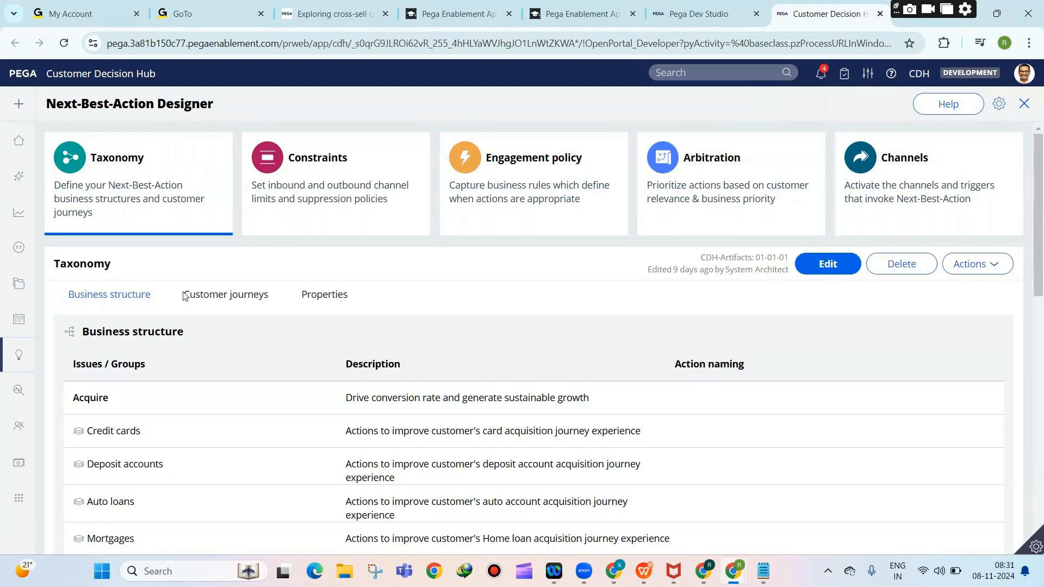
scroll(261, 321, down, 3)
scroll(276, 321, up, 3)
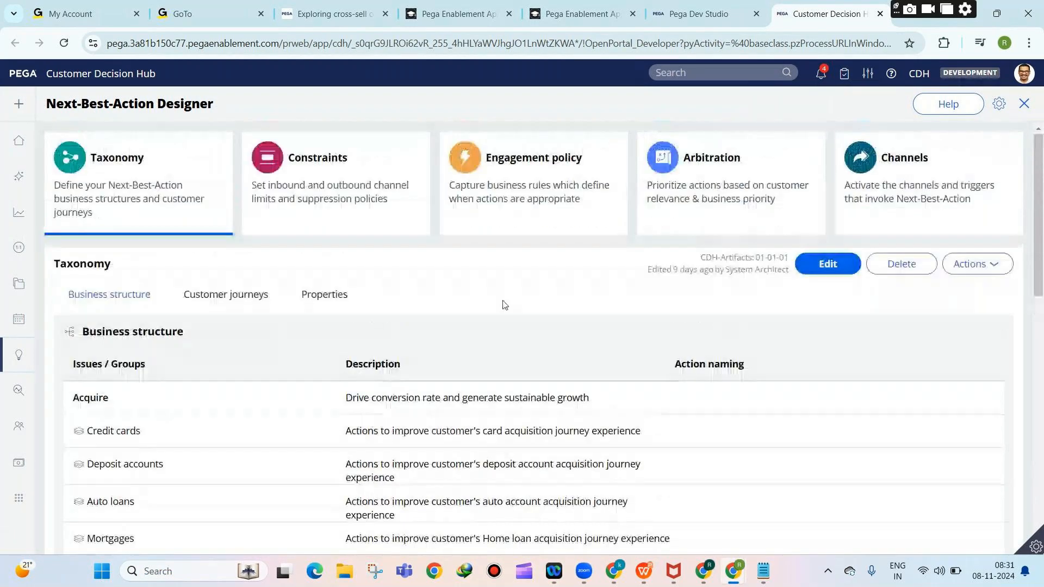
scroll(516, 363, down, 5)
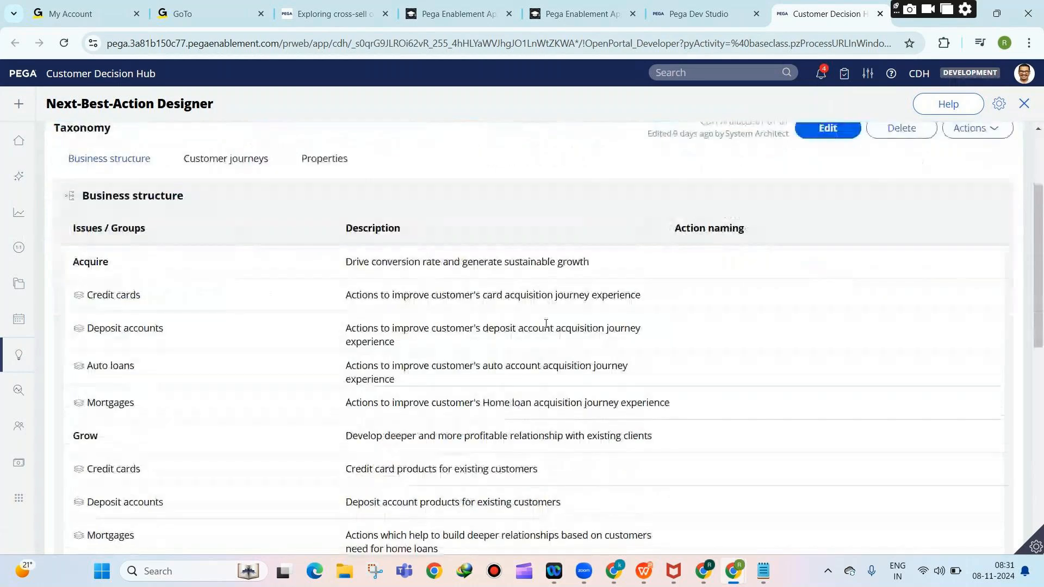
scroll(202, 361, up, 2)
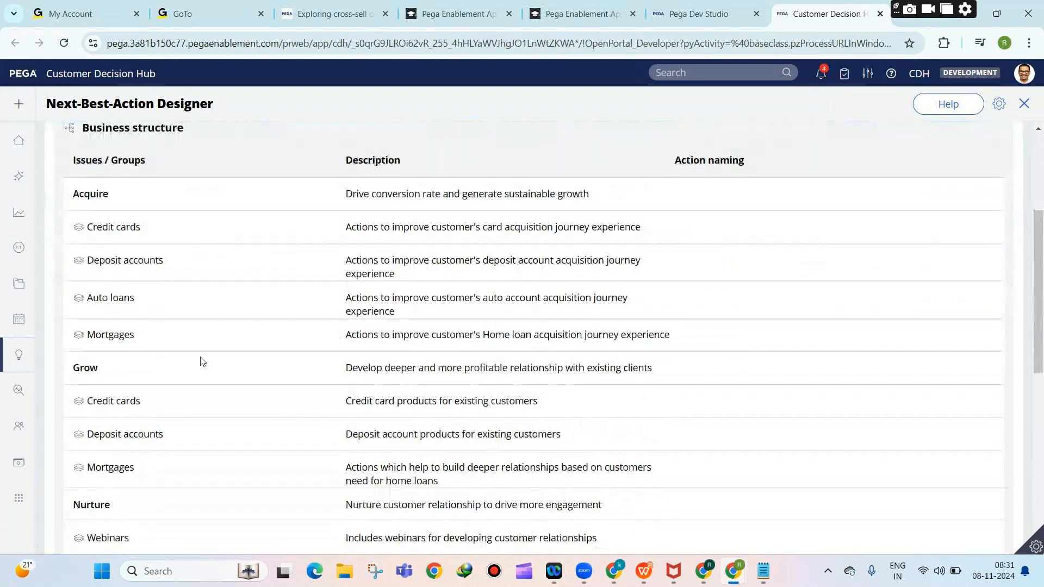
scroll(170, 390, down, 1)
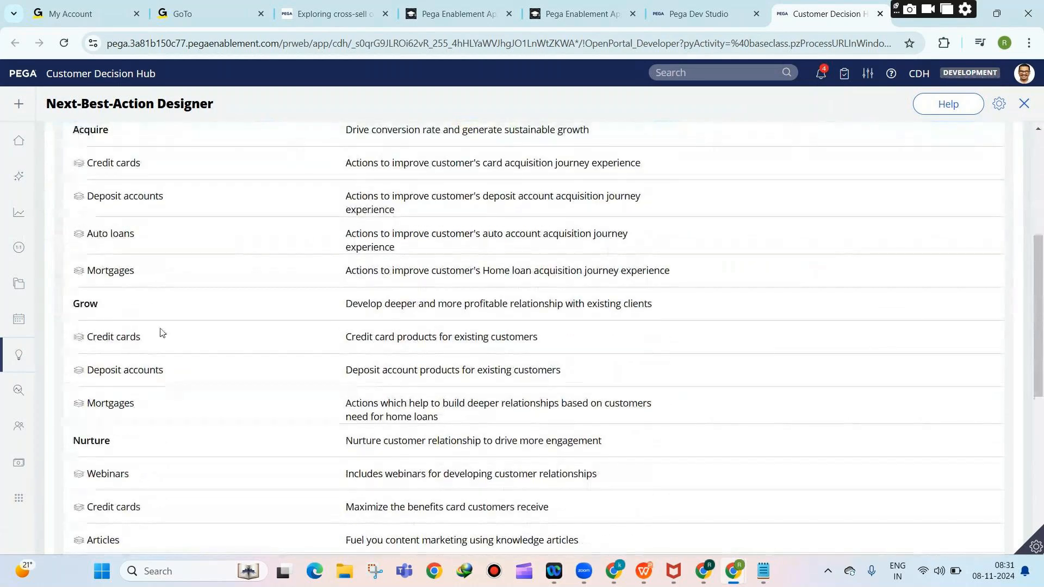
scroll(283, 394, up, 4)
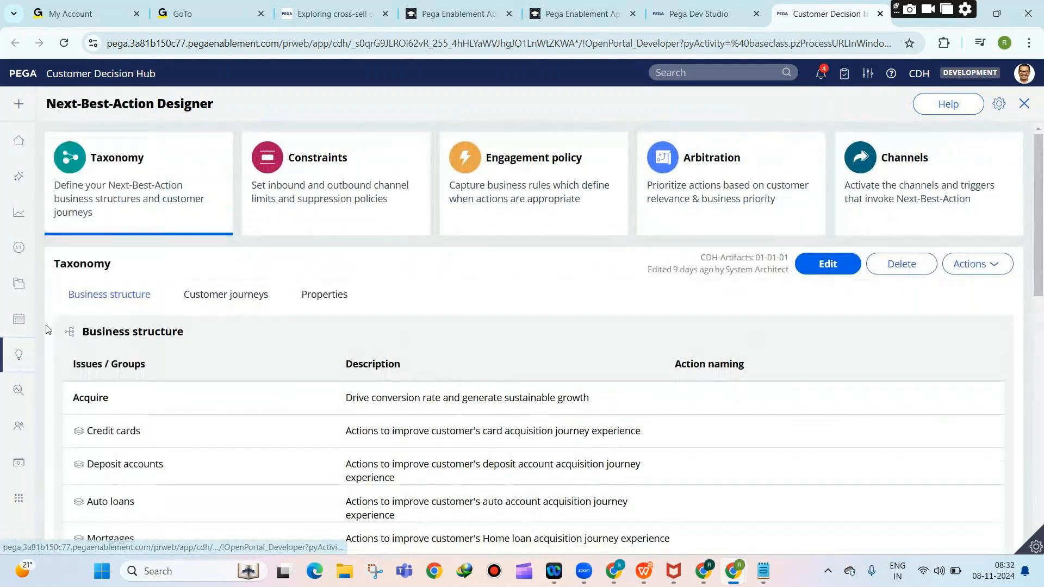
Open Prediction Studio's predictions list, led by Predict Web Propensity at 78.01 AUC.
mouse_move(47, 348)
click(48, 385)
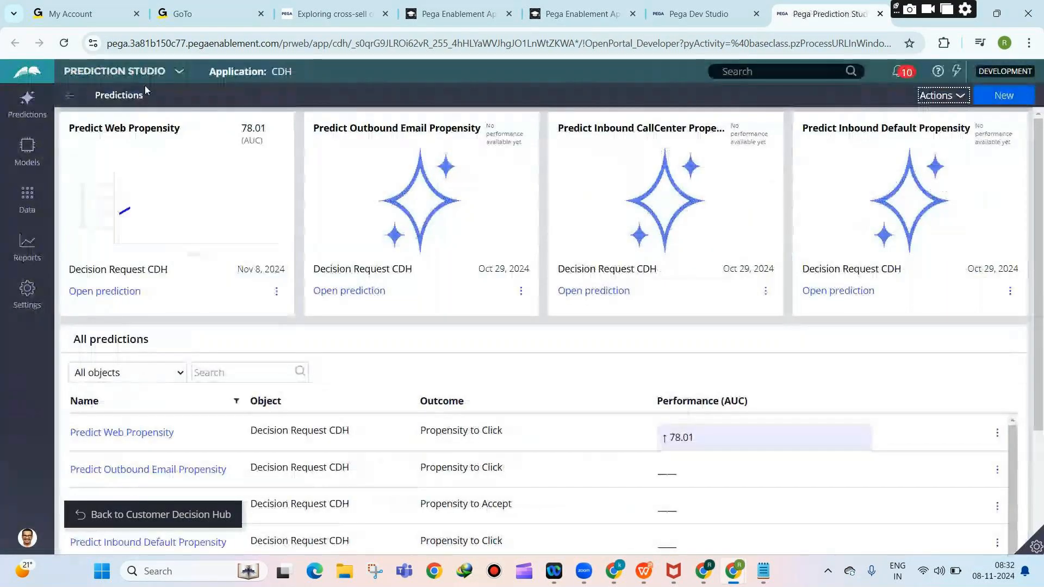
click(145, 74)
Switch from Prediction Studio back to Dev Studio's proposition hierarchy.
click(109, 117)
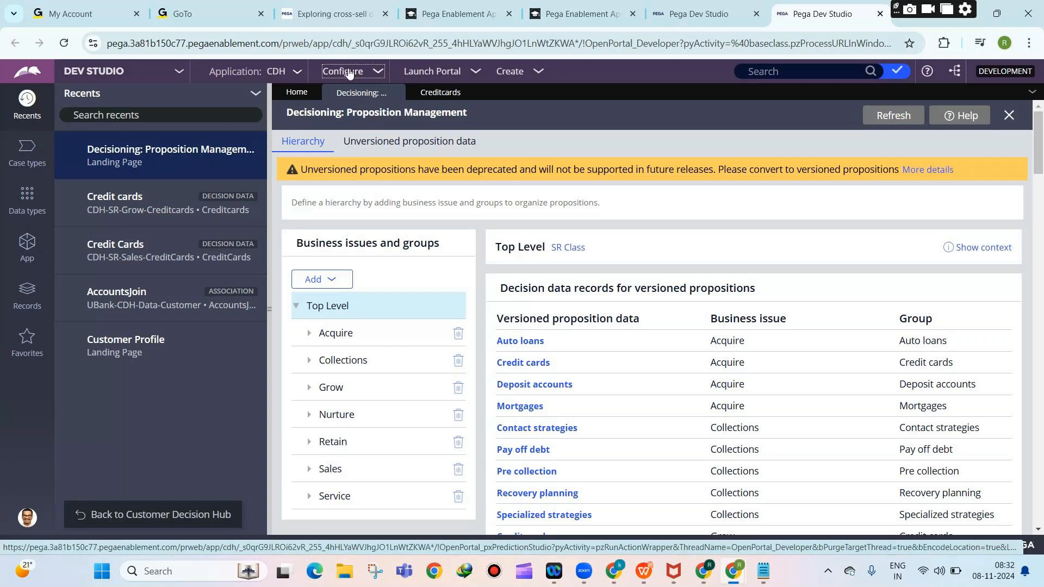
Open the CDH application definition and look over its built-on applications and rulesets.
click(330, 76)
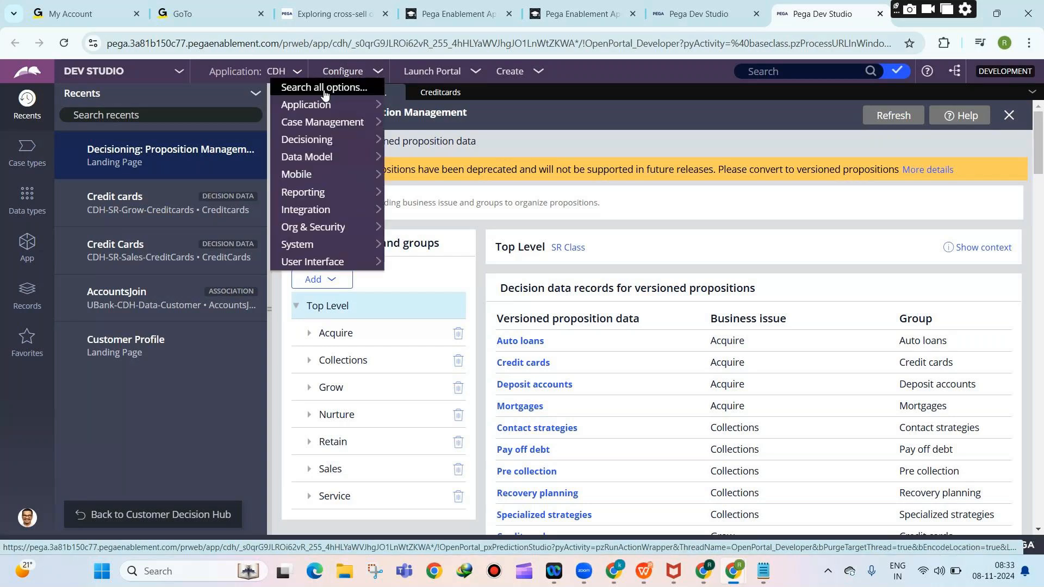
click(280, 77)
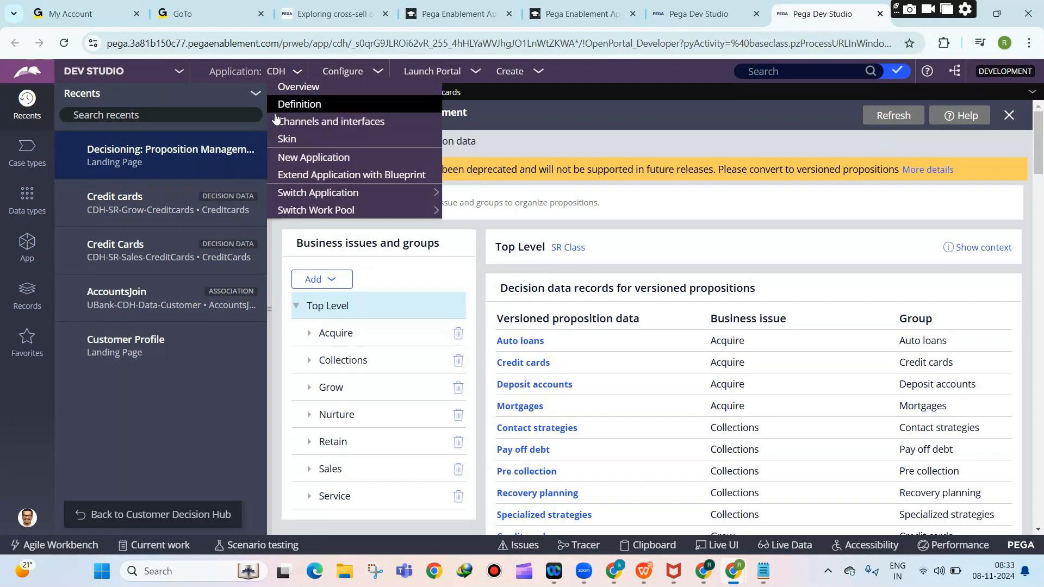
click(284, 105)
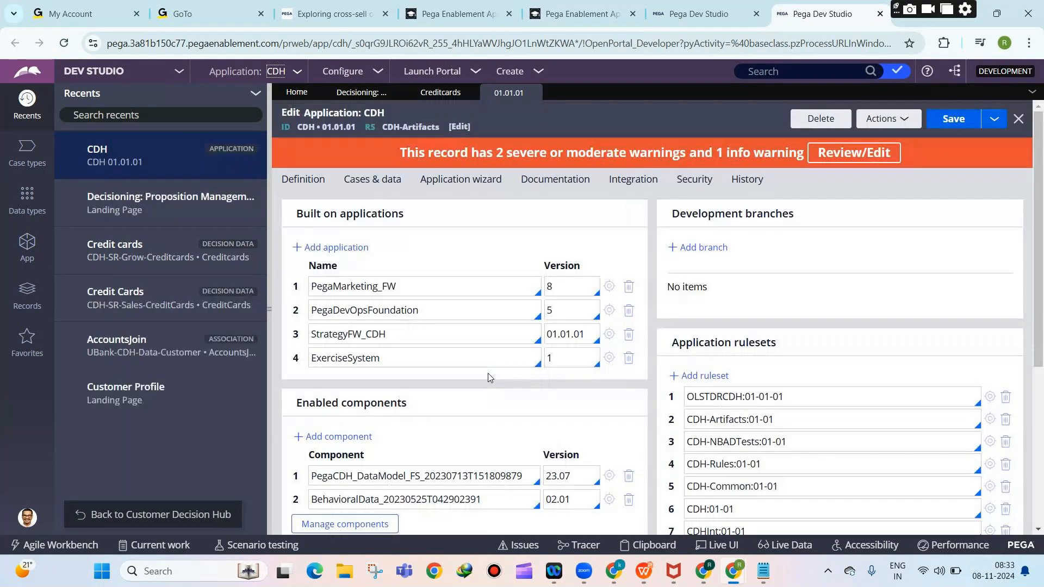
scroll(457, 380, down, 4)
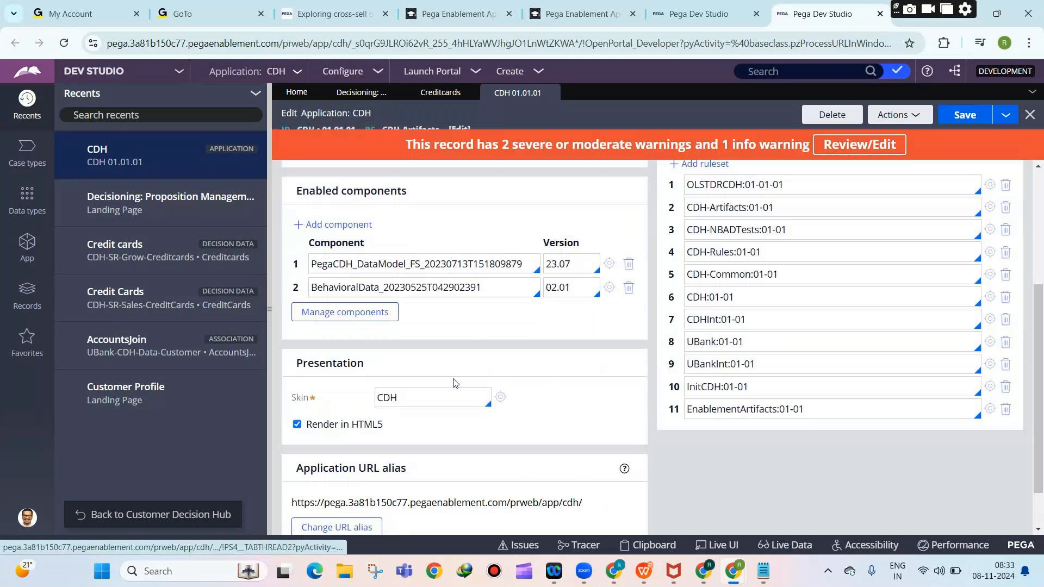
scroll(456, 383, up, 3)
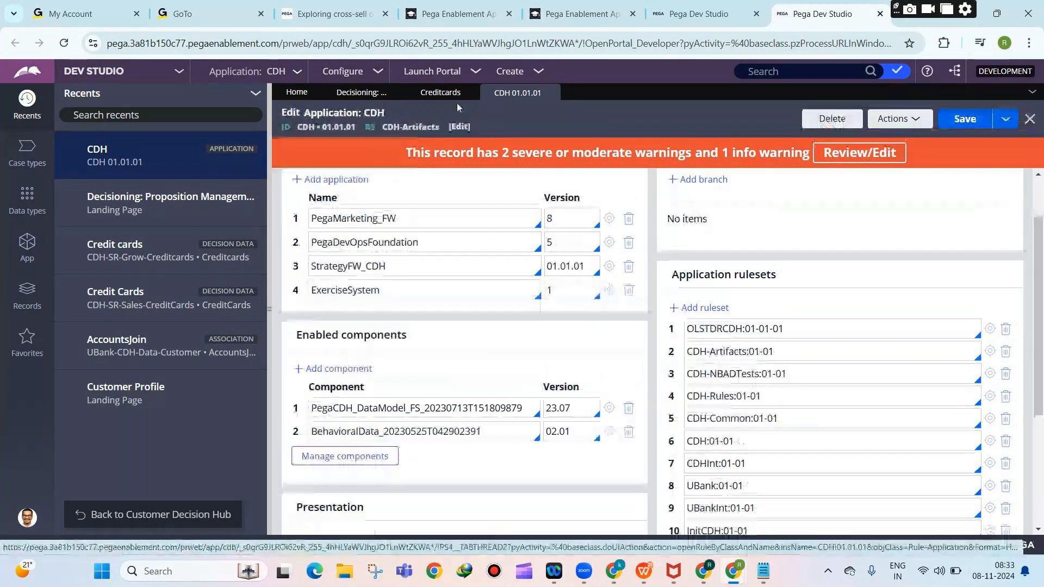
Load another Application configuration page, then return to the CDH definition tab.
click(344, 72)
mouse_move(305, 105)
click(408, 103)
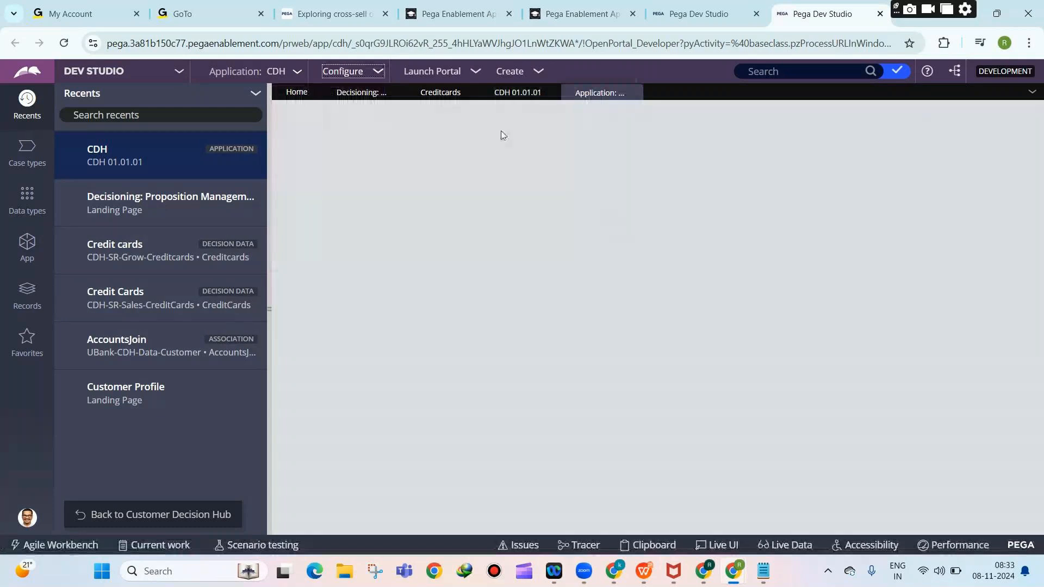
click(517, 92)
Start the packaging wizard and set the product's ruleset to CDH-Rules, version 01-01-01.
click(599, 93)
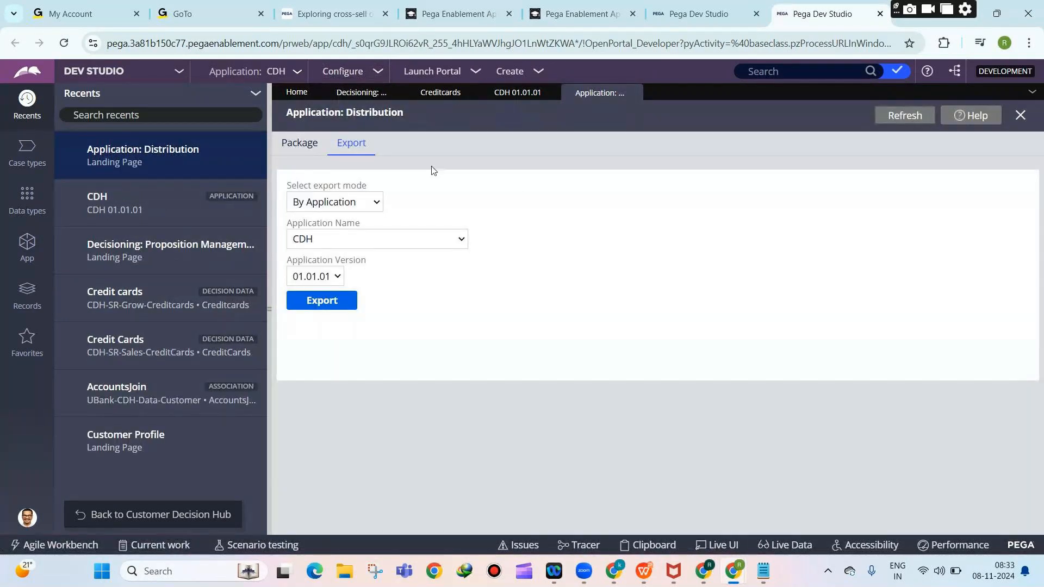
click(300, 143)
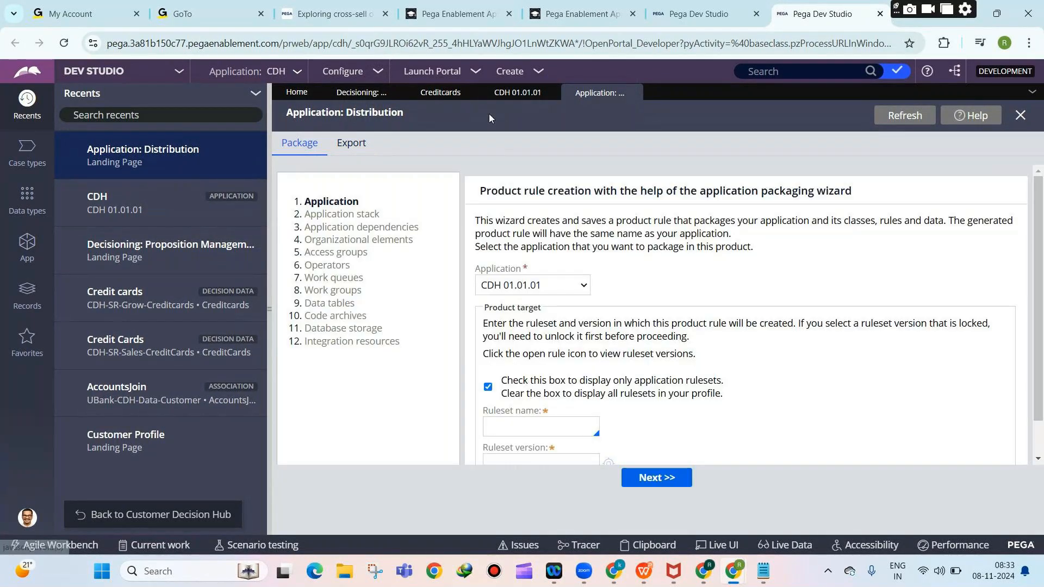
click(561, 428)
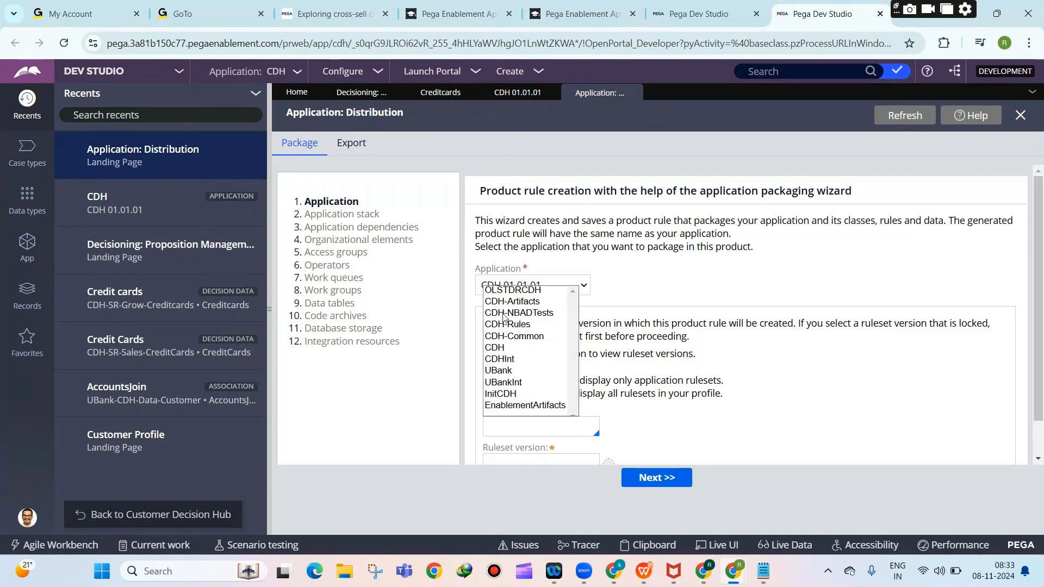
click(511, 326)
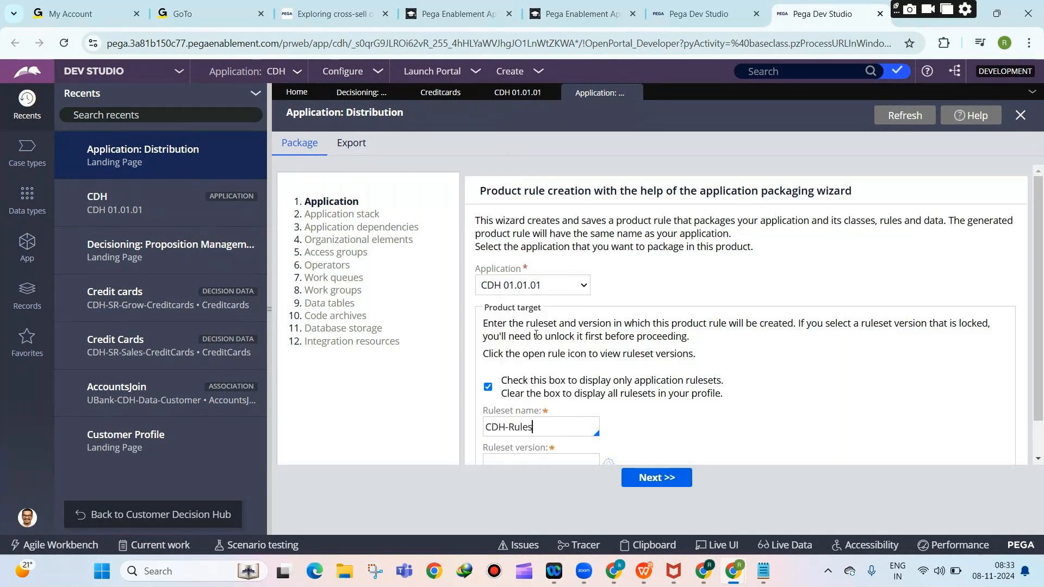
scroll(536, 335, down, 1)
click(507, 426)
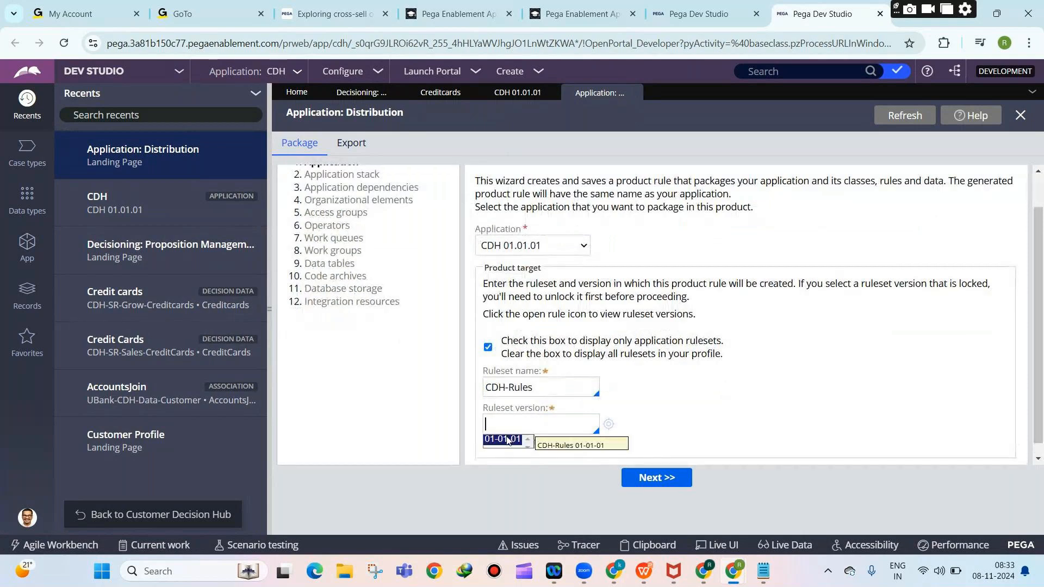
click(503, 440)
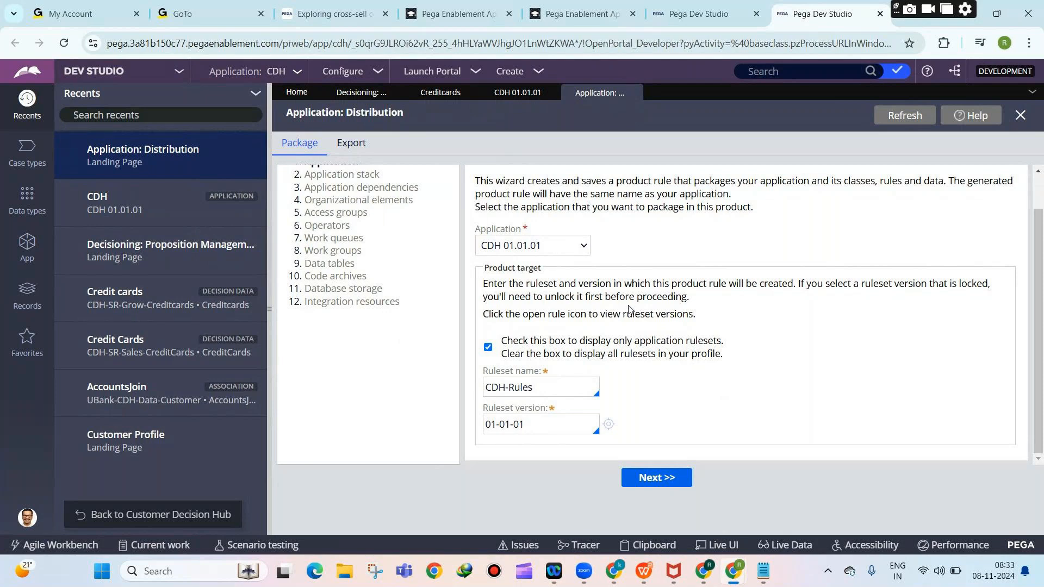
Keep CDH 01.01.01 as the application to package, then show the Records categories.
click(511, 248)
click(510, 250)
click(698, 272)
scroll(696, 265, up, 1)
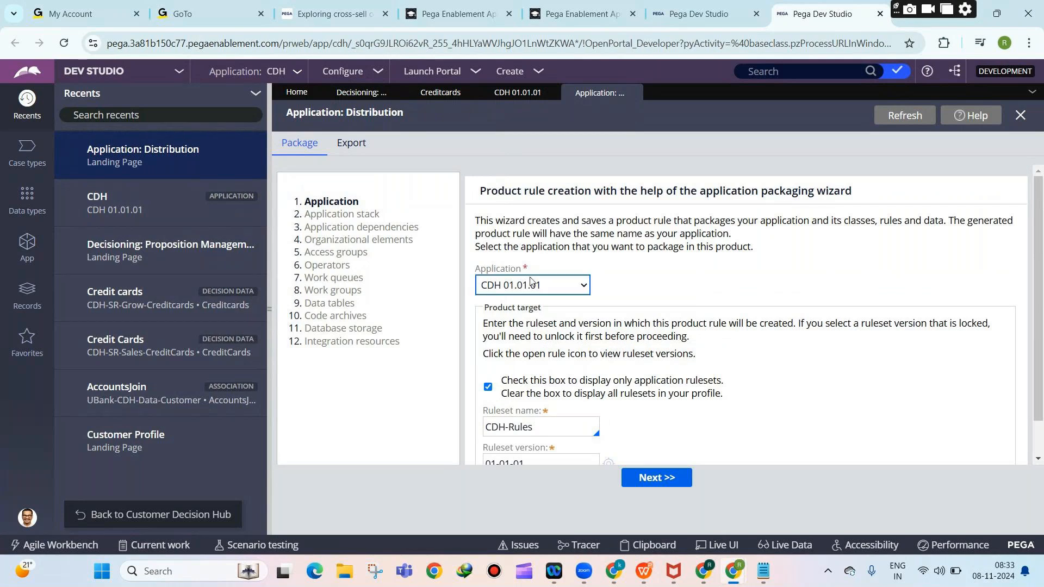
click(276, 74)
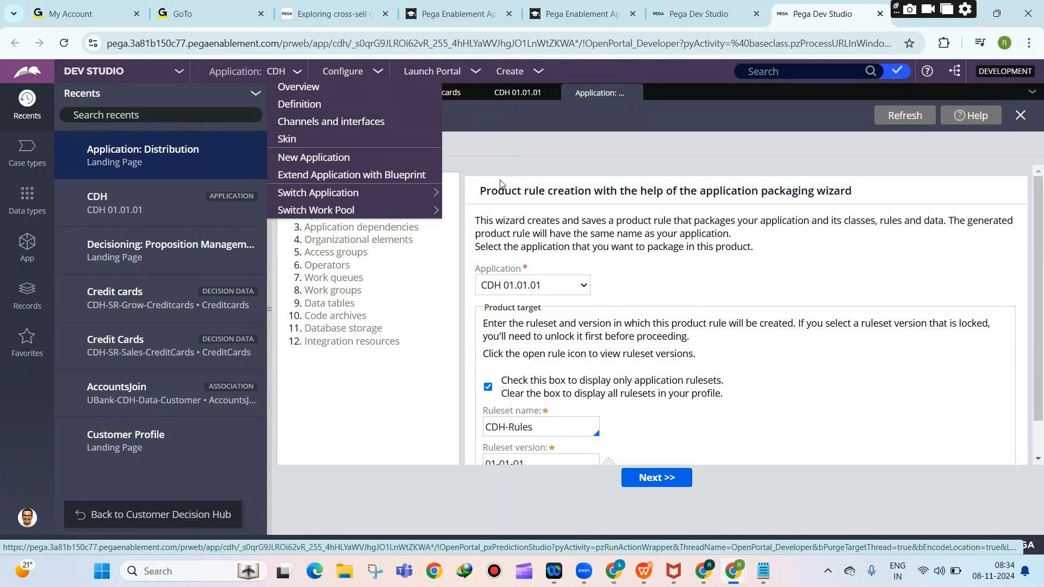
click(517, 93)
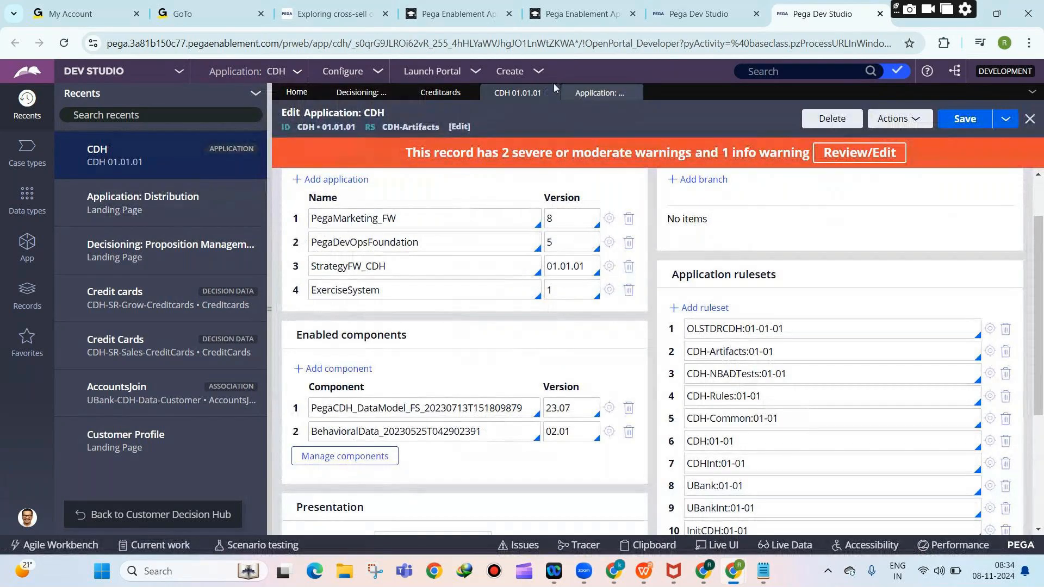
click(572, 97)
click(27, 296)
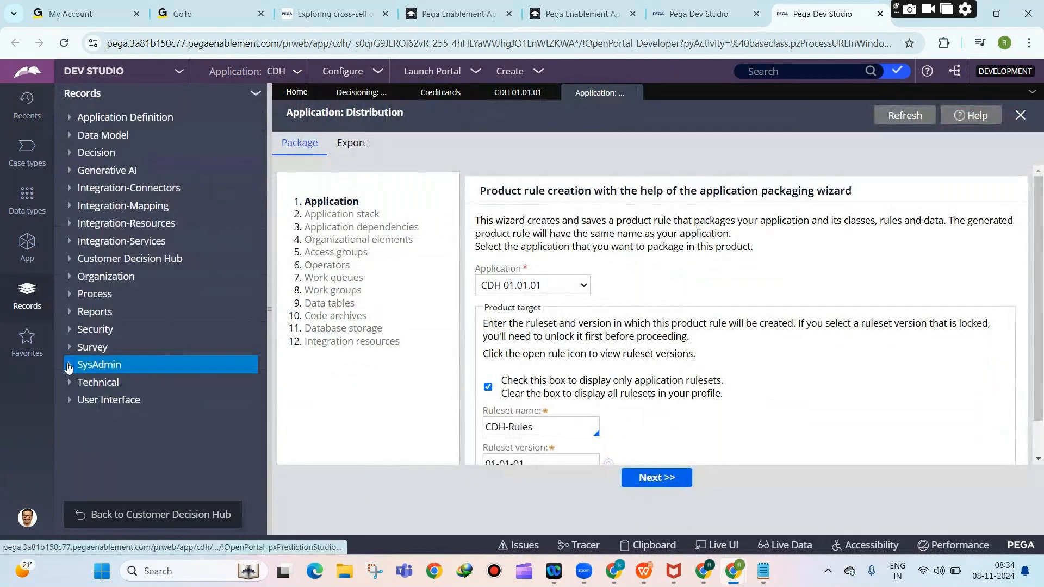
Expand SysAdmin > Product and bring up the list of Product instances.
click(69, 368)
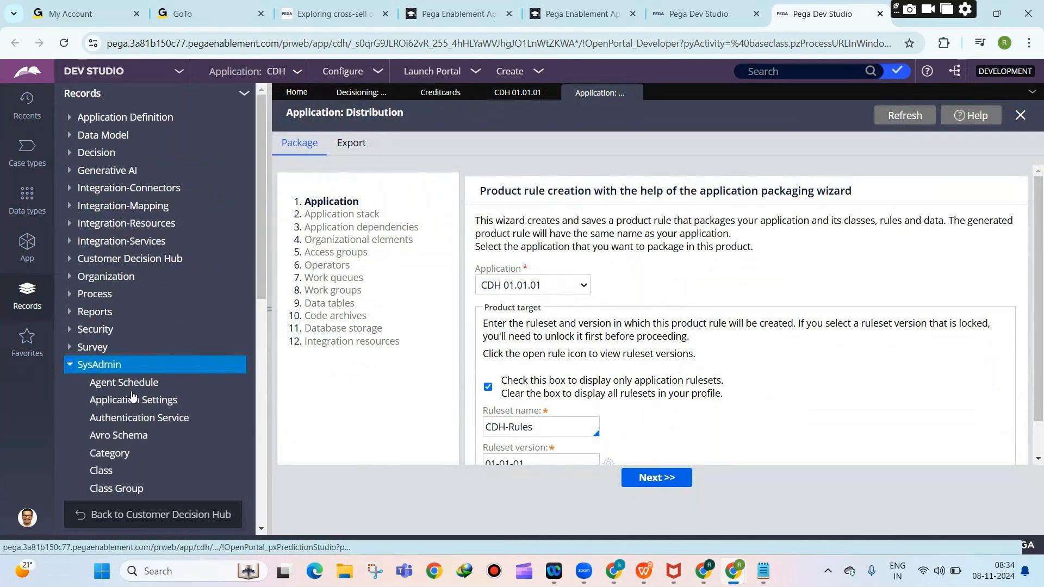
scroll(132, 396, down, 7)
click(107, 381)
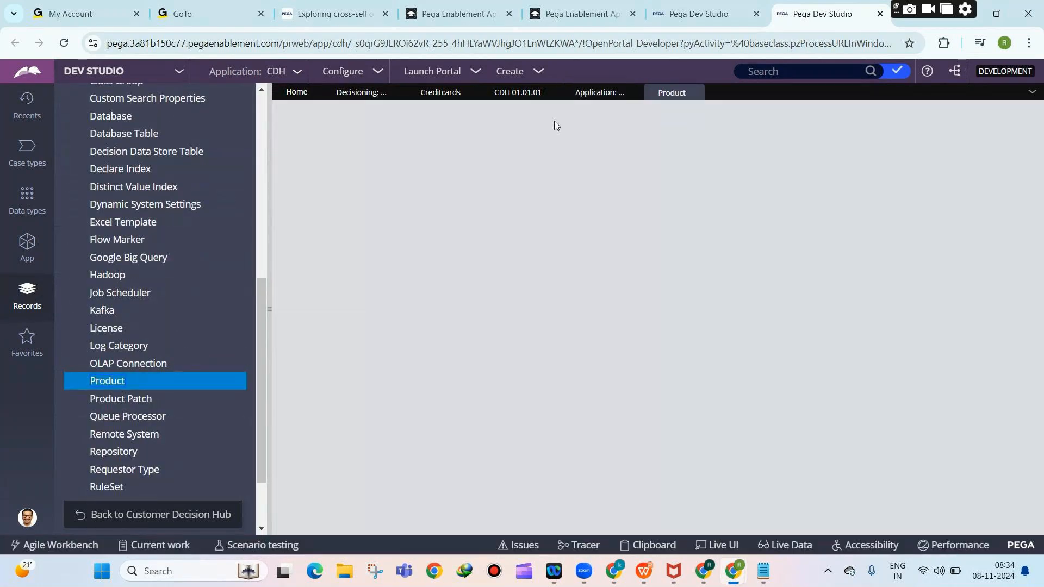
click(578, 98)
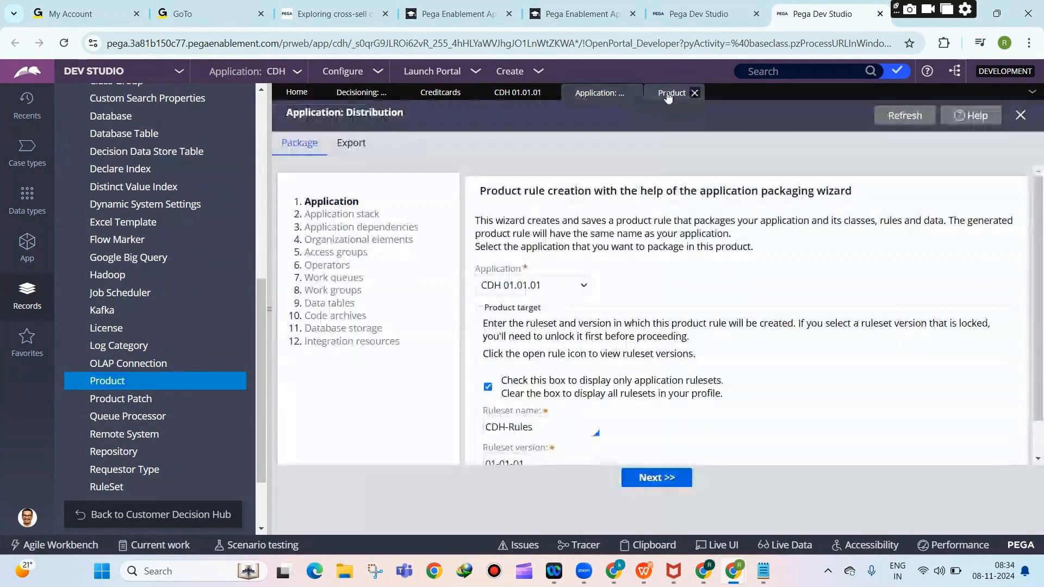
click(668, 96)
Open CDH_ContextGeneratedRules, scroll through its Contents tab, then close the rule.
click(353, 195)
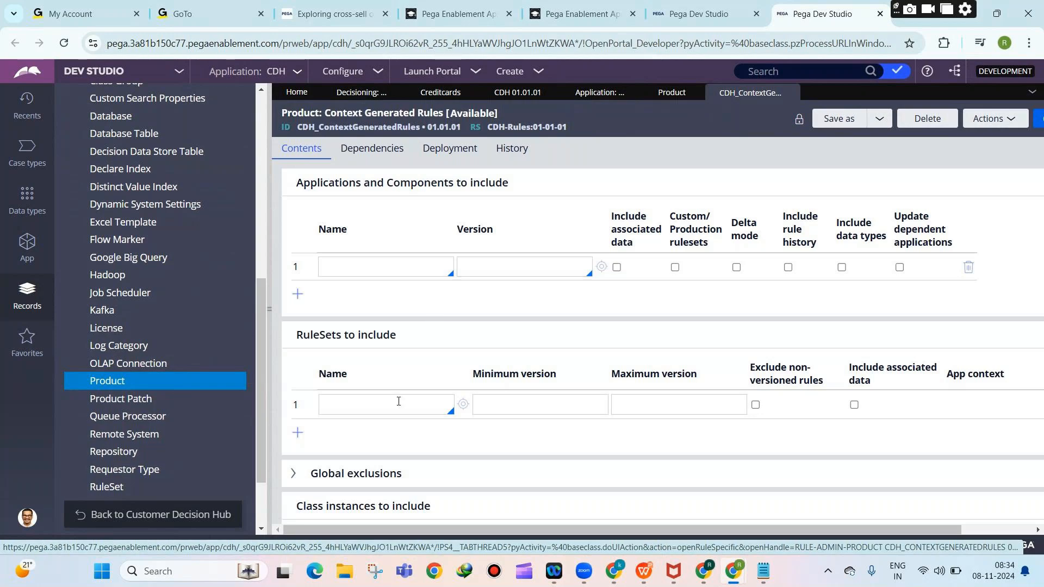
click(399, 402)
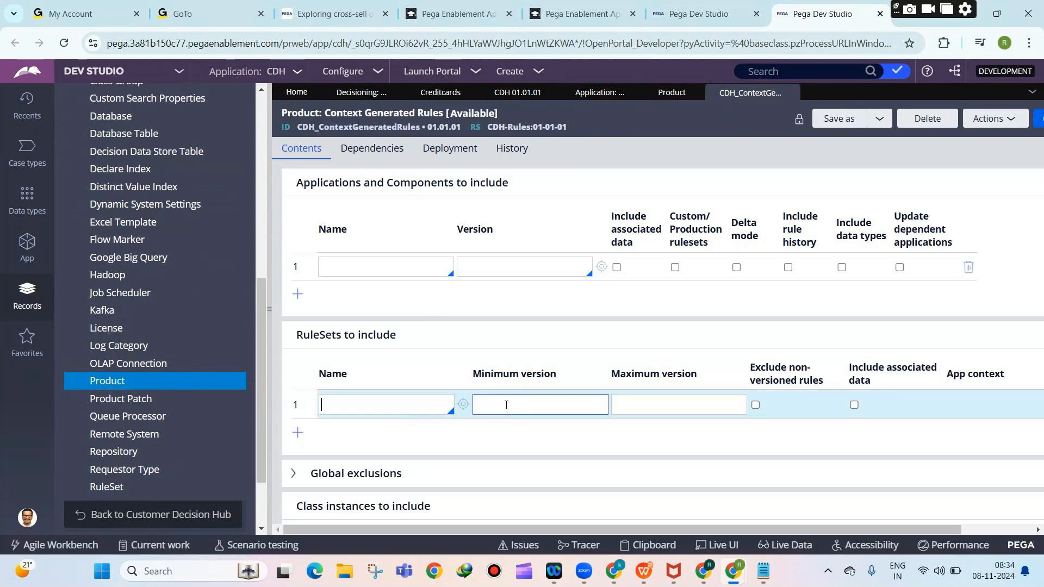
scroll(522, 404, down, 10)
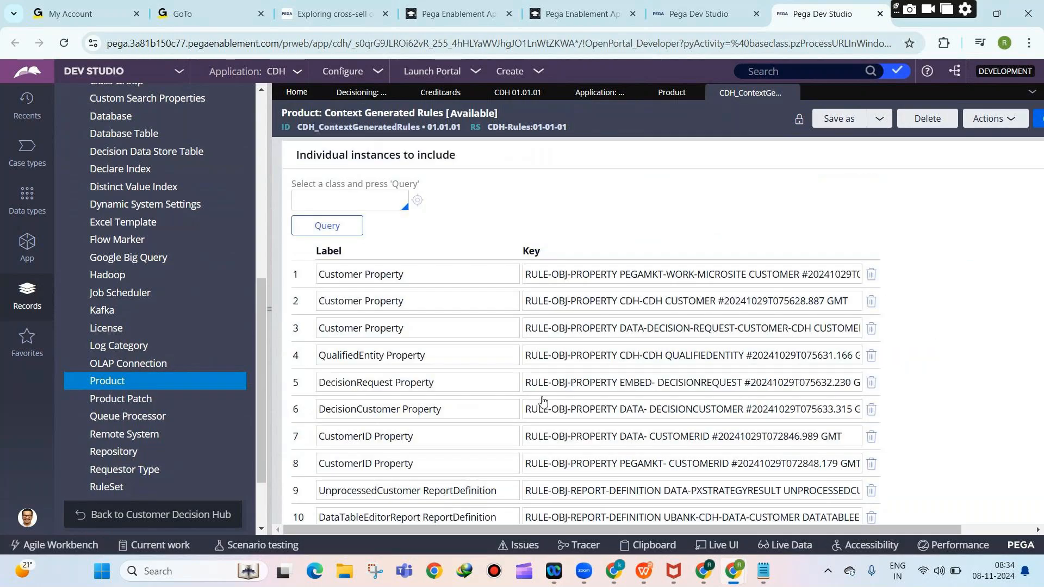
scroll(543, 402, down, 8)
scroll(490, 406, down, 10)
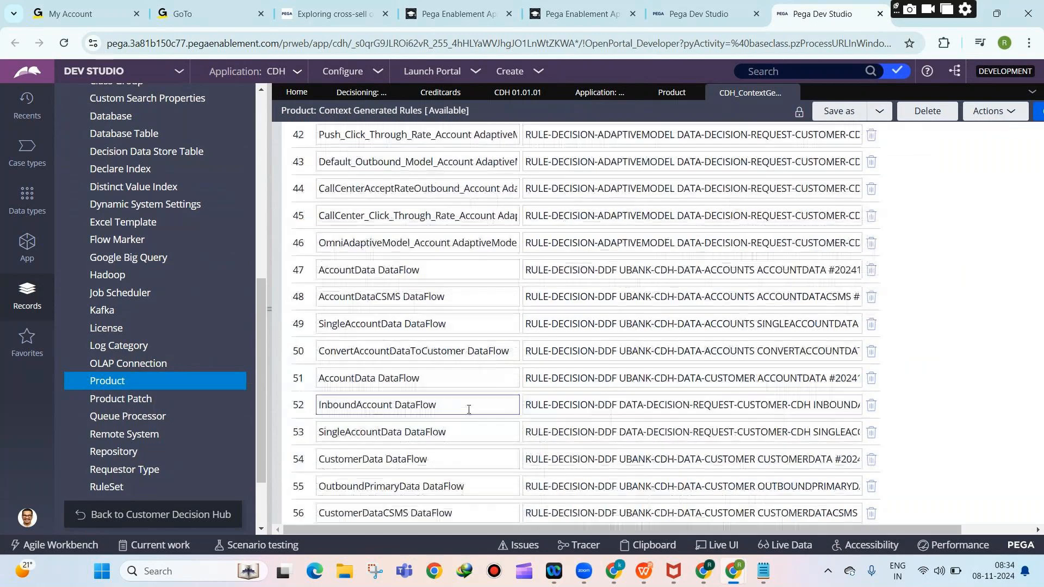
scroll(469, 410, down, 15)
scroll(719, 377, down, 3)
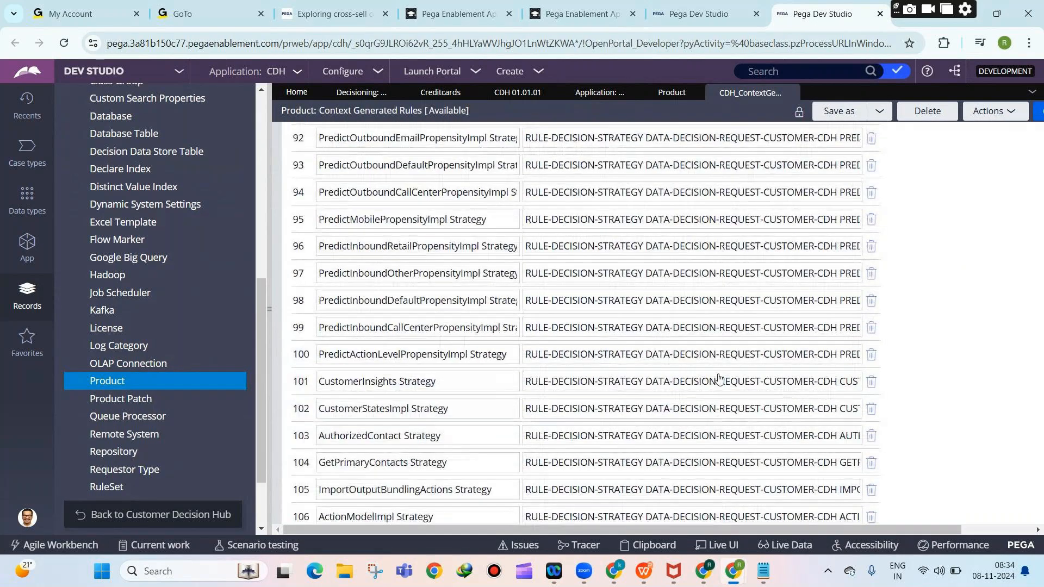
scroll(718, 378, down, 20)
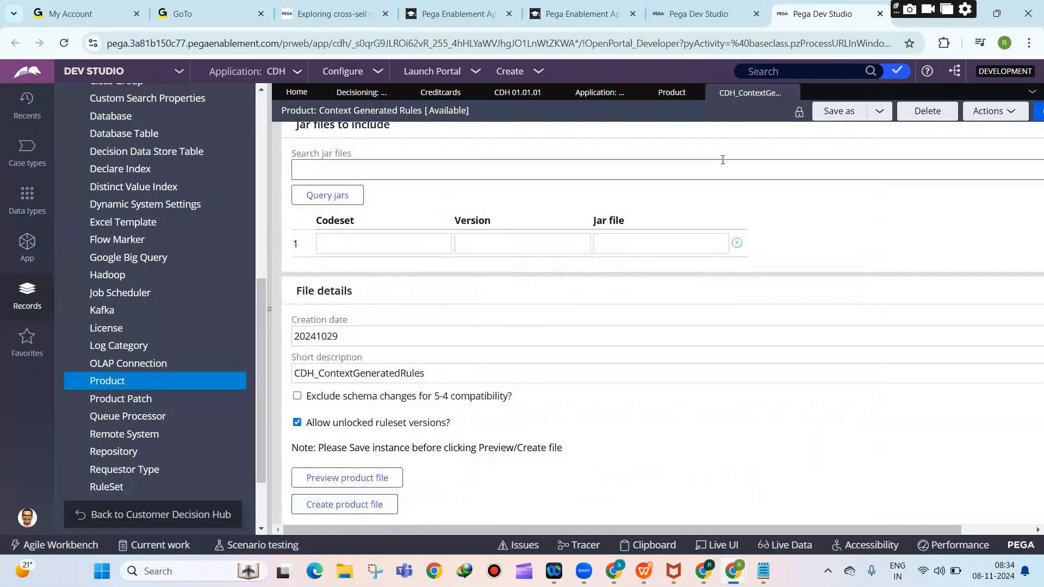
click(791, 93)
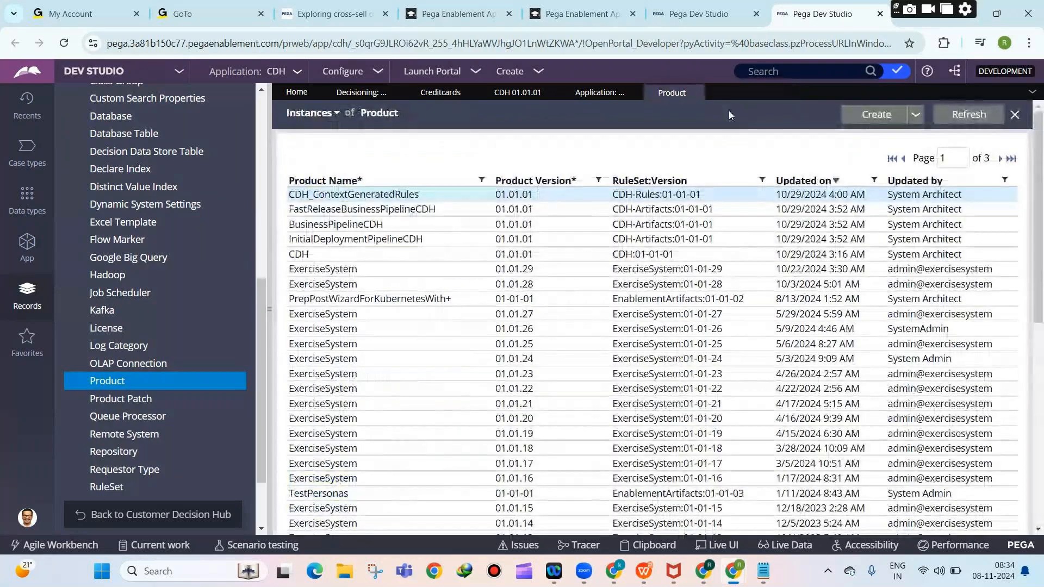
click(338, 72)
Close the Application: Distribution packaging wizard tab.
mouse_move(306, 105)
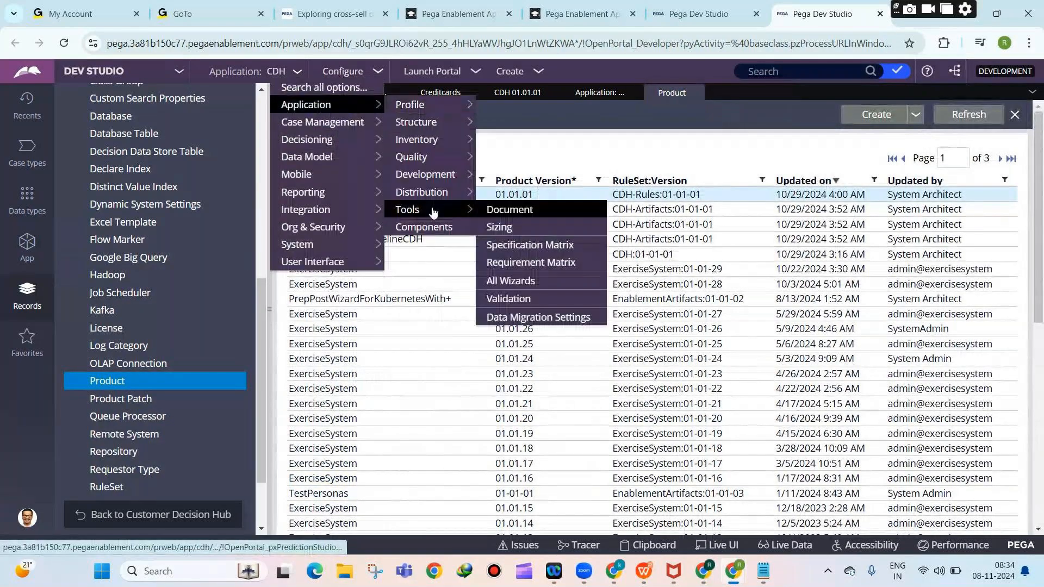
mouse_move(421, 192)
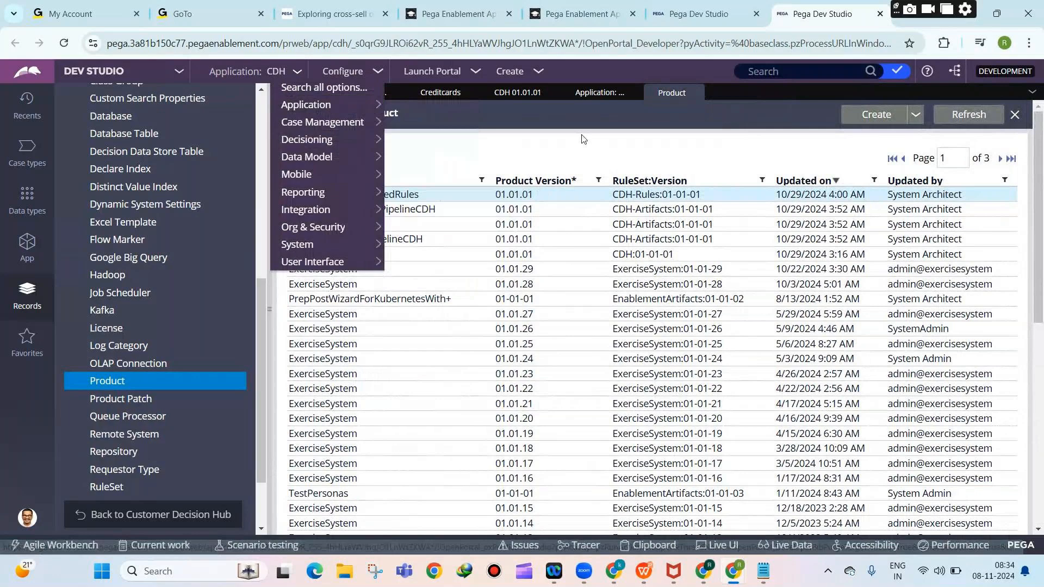
click(592, 92)
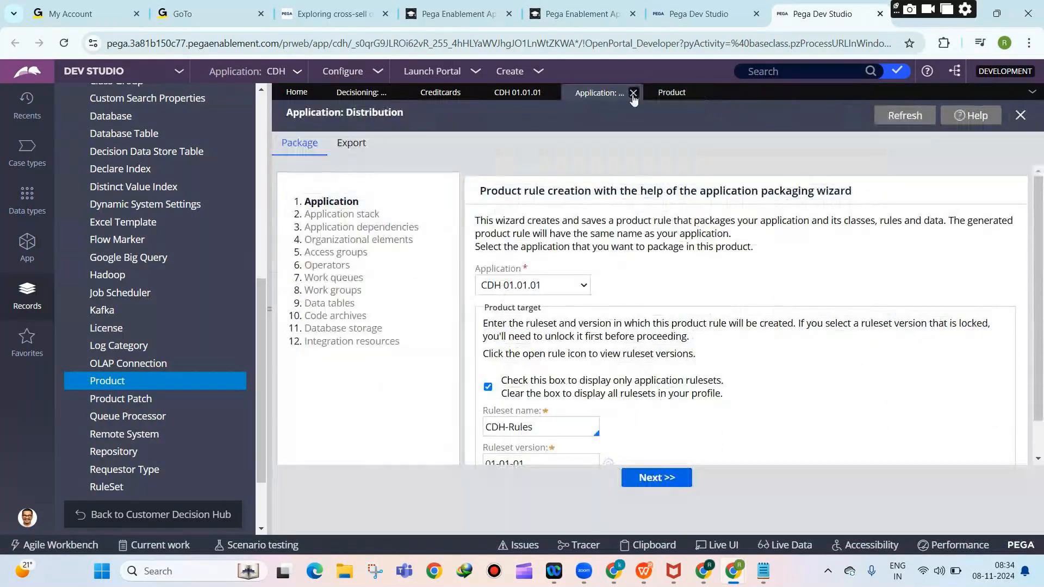
click(637, 93)
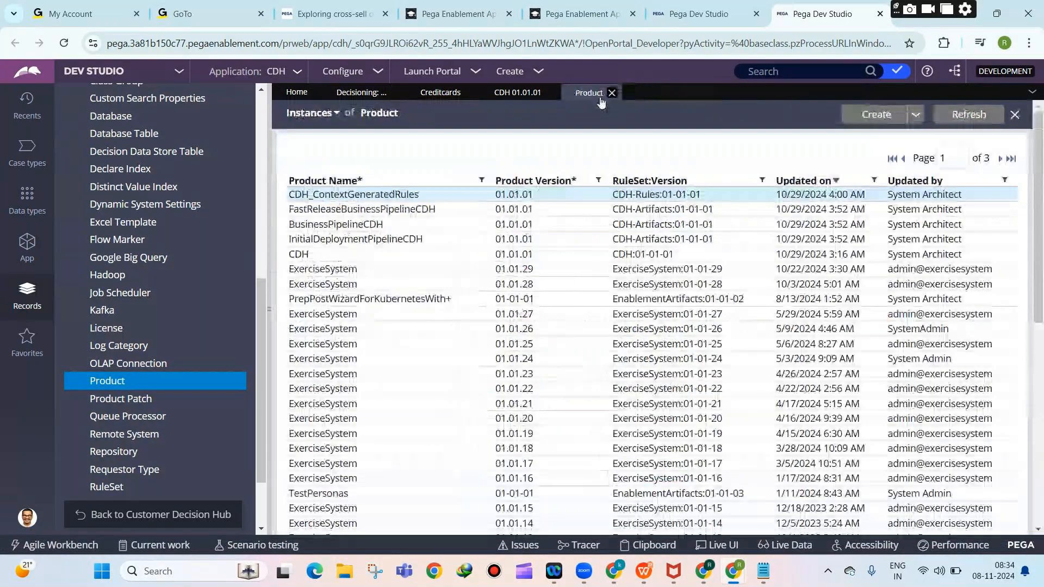
View the CDH 01.01.01 application and Creditcards record, then bring GoTo Meeting forward.
click(501, 97)
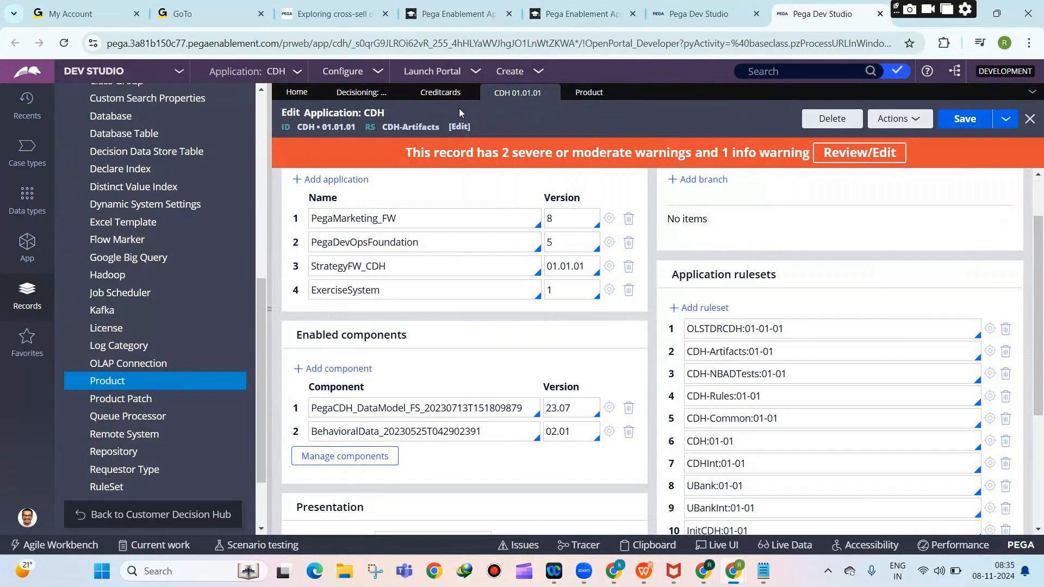
click(440, 93)
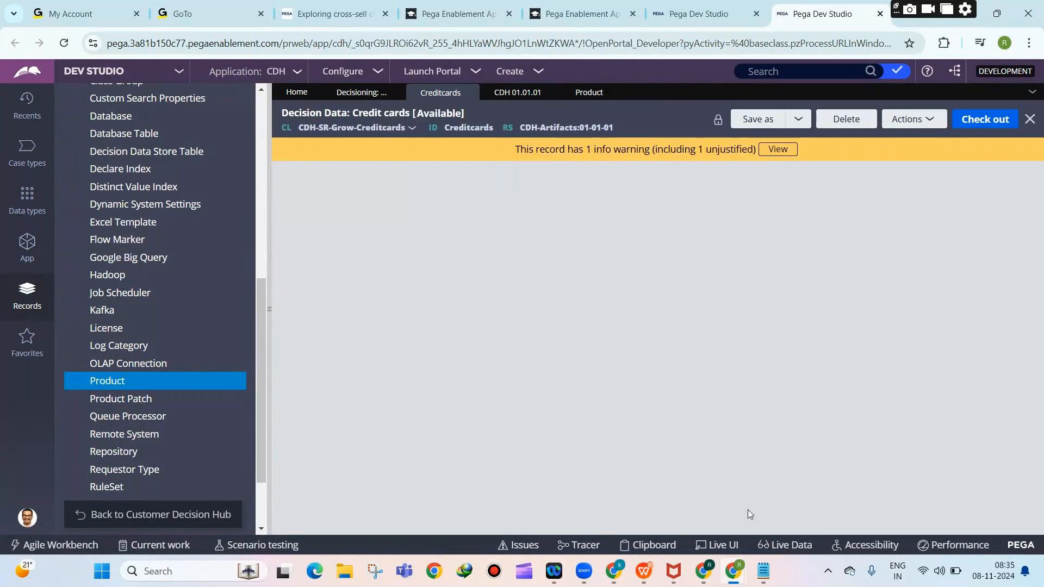
mouse_move(736, 562)
click(626, 456)
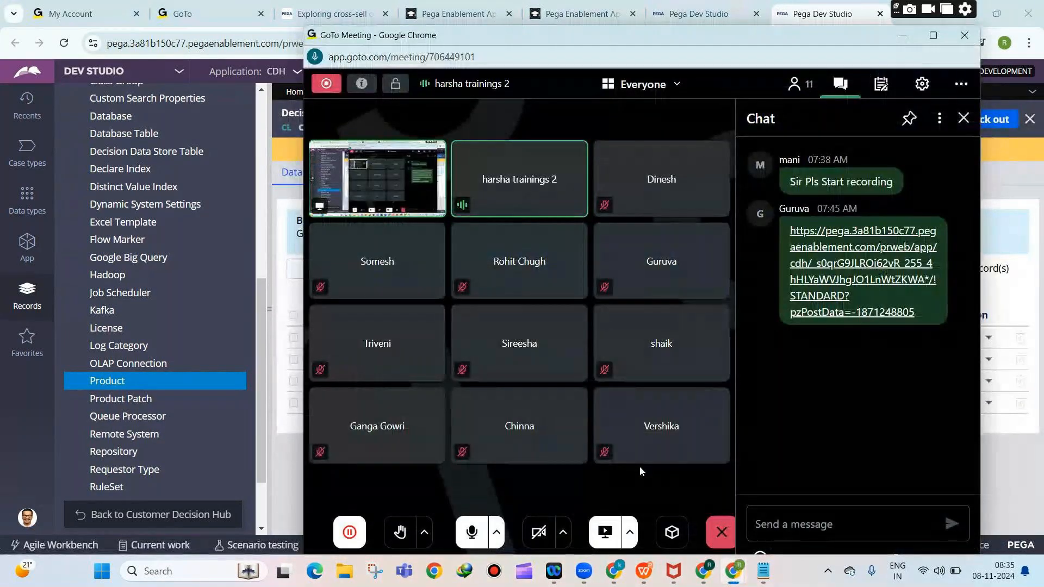